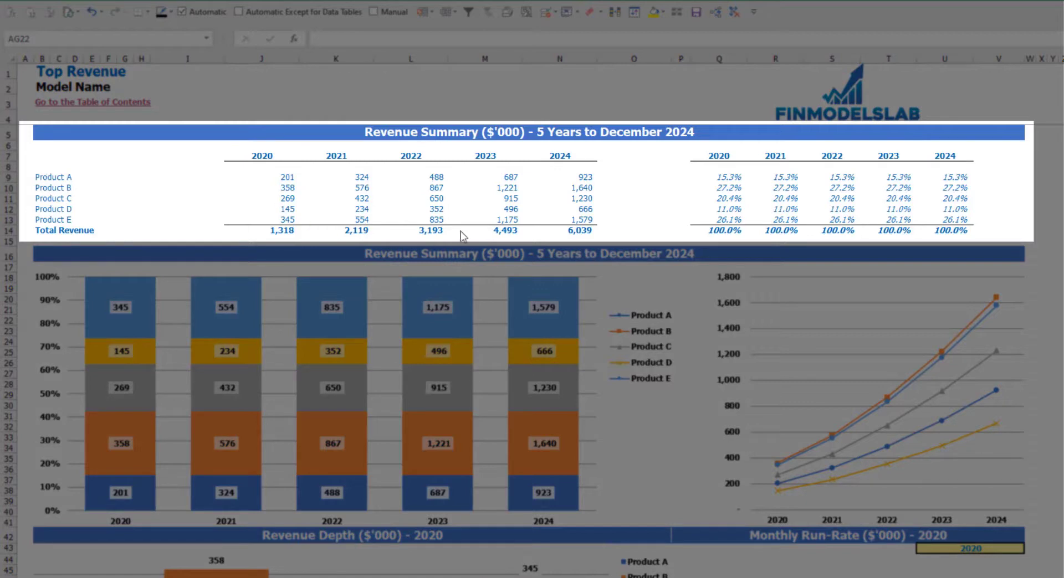
Step: Review the product revenue figures for 2020 to 2024 and their percentage shares in the revenue summary
{"action": "left_click_drag", "start_coordinate": [286, 177], "coordinate": [549, 230]}
{"action": "left_click", "coordinate": [739, 178]}
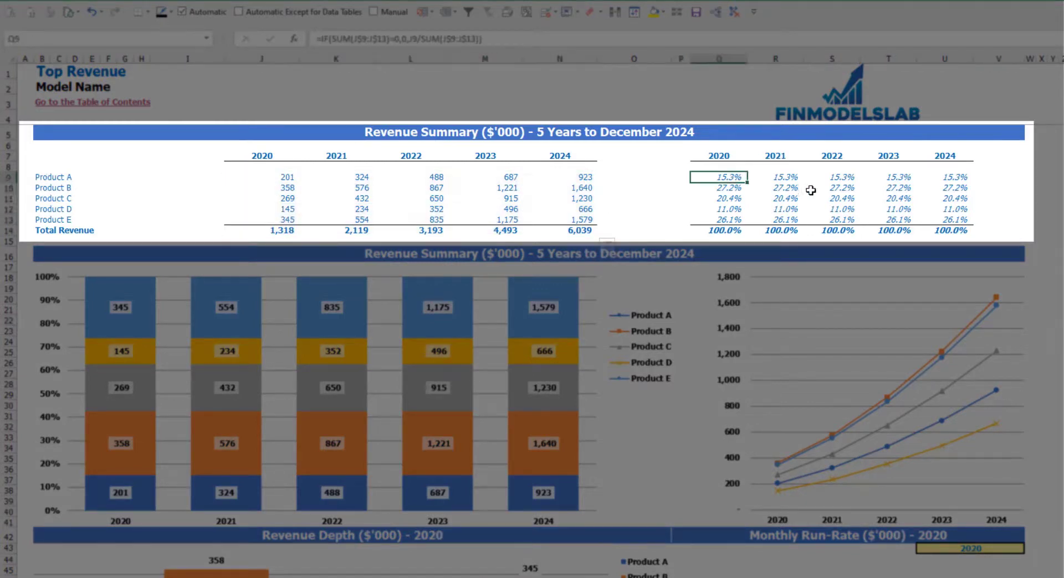
{"action": "left_click_drag", "start_coordinate": [761, 178], "coordinate": [934, 230]}
{"action": "left_click", "coordinate": [1059, 209]}
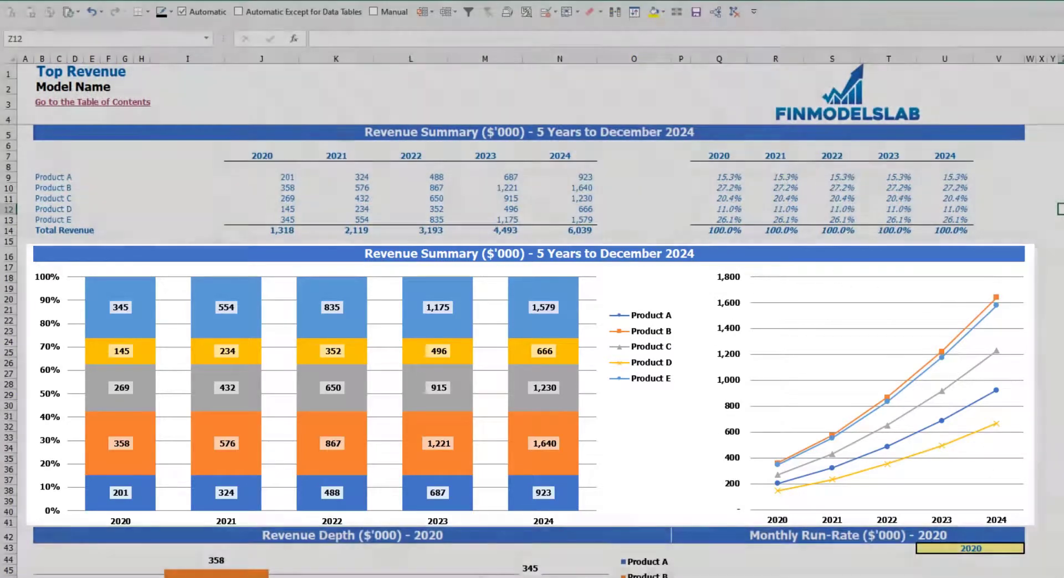
Step: Set the year for the Revenue Depth and Monthly Run-Rate charts to 2021
{"action": "scroll", "coordinate": [431, 326], "scroll_direction": "down", "scroll_amount": 10}
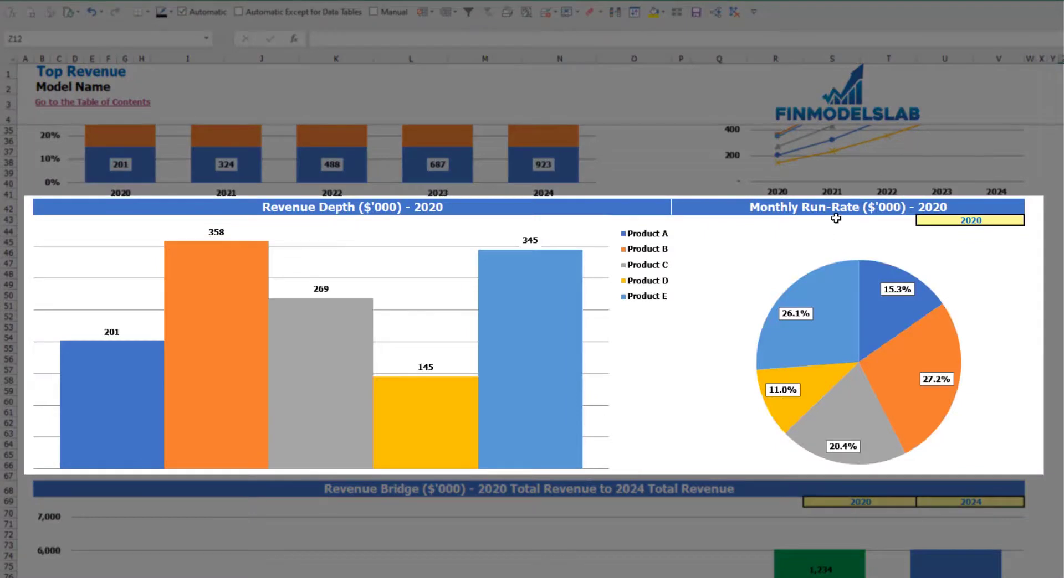
{"action": "left_click", "coordinate": [1012, 220]}
{"action": "left_click", "coordinate": [1028, 220]}
{"action": "left_click", "coordinate": [908, 234]}
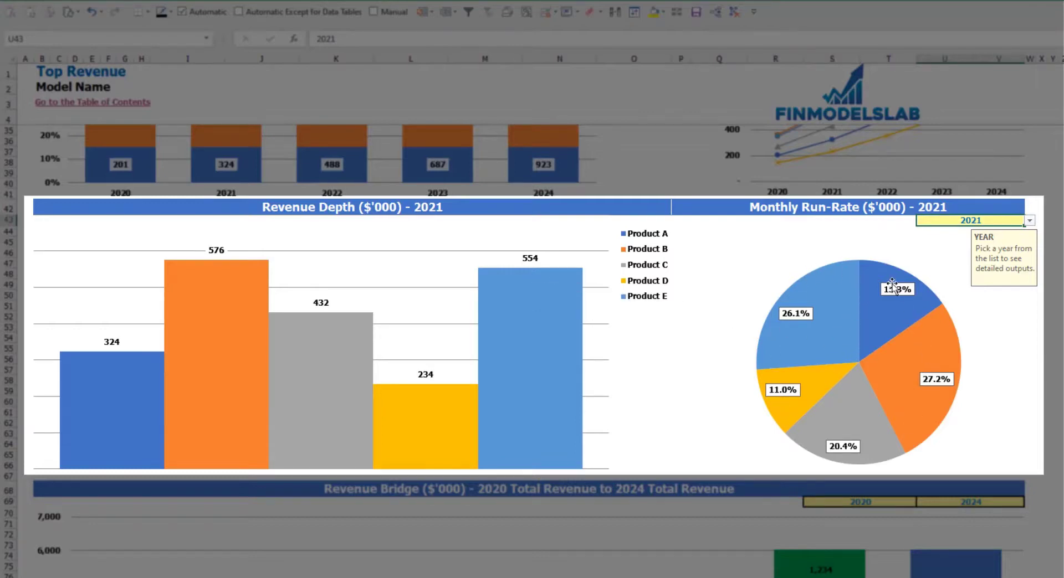
Step: Examine the Revenue Bridge chart and the year choices available for its first and last year
{"action": "scroll", "coordinate": [862, 409], "scroll_direction": "down", "scroll_amount": 3}
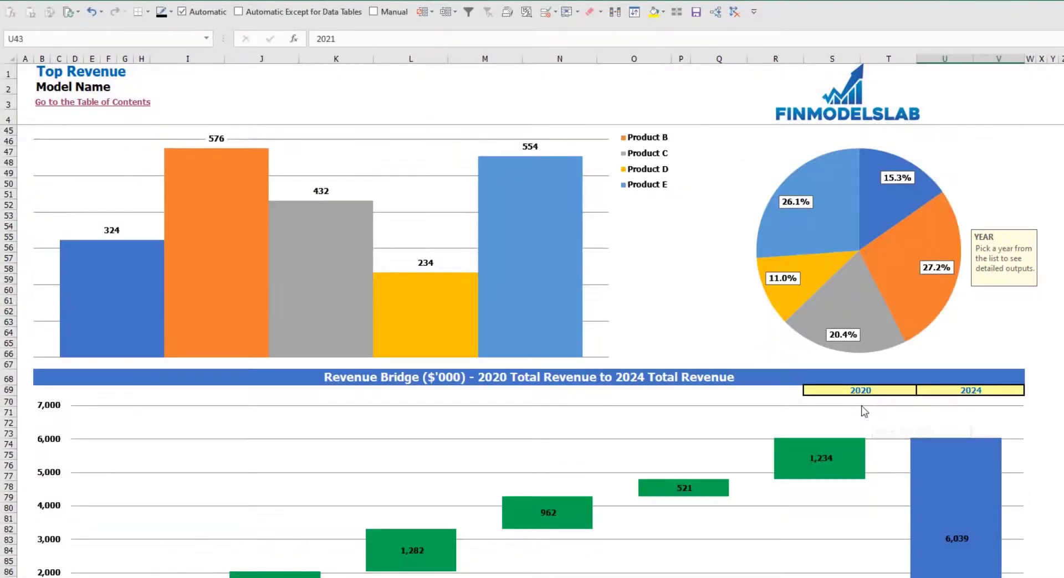
{"action": "scroll", "coordinate": [862, 409], "scroll_direction": "down", "scroll_amount": 3}
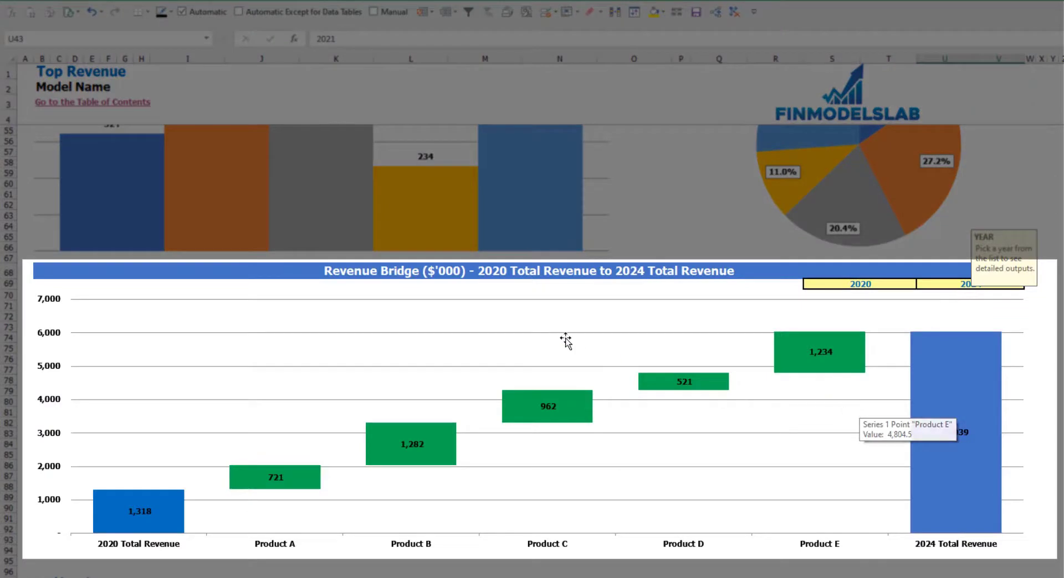
{"action": "left_click", "coordinate": [1063, 328]}
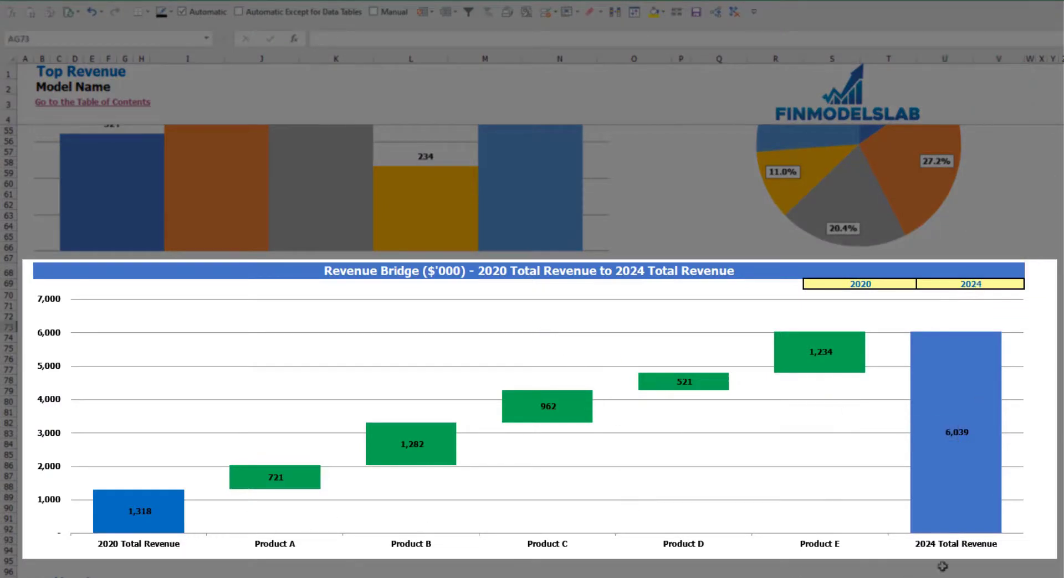
{"action": "left_click", "coordinate": [872, 285]}
{"action": "left_click", "coordinate": [920, 285]}
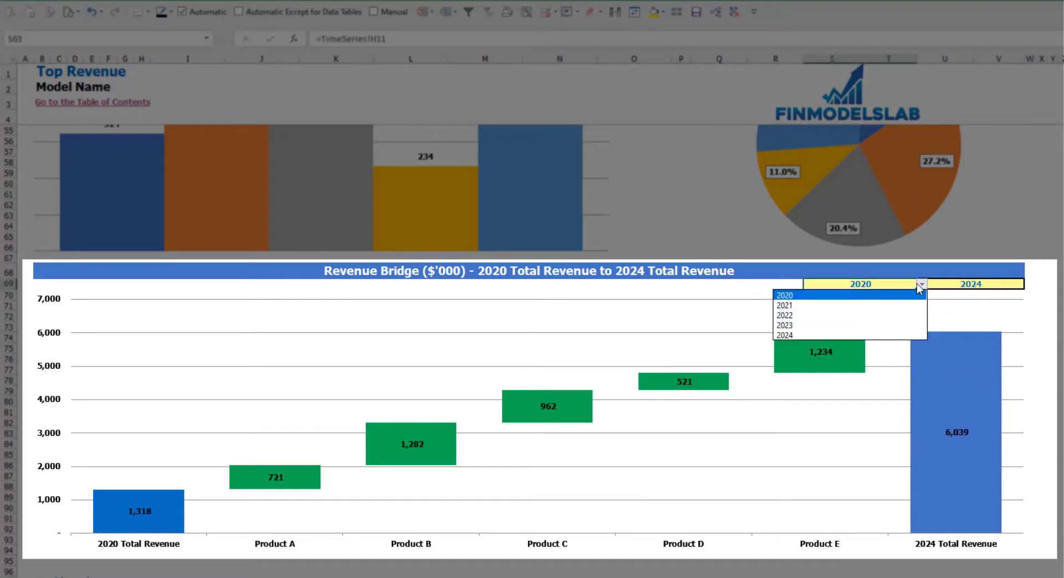
{"action": "left_click", "coordinate": [1003, 285]}
{"action": "left_click", "coordinate": [1005, 284]}
{"action": "left_click", "coordinate": [1029, 284]}
{"action": "key", "text": "Escape"}
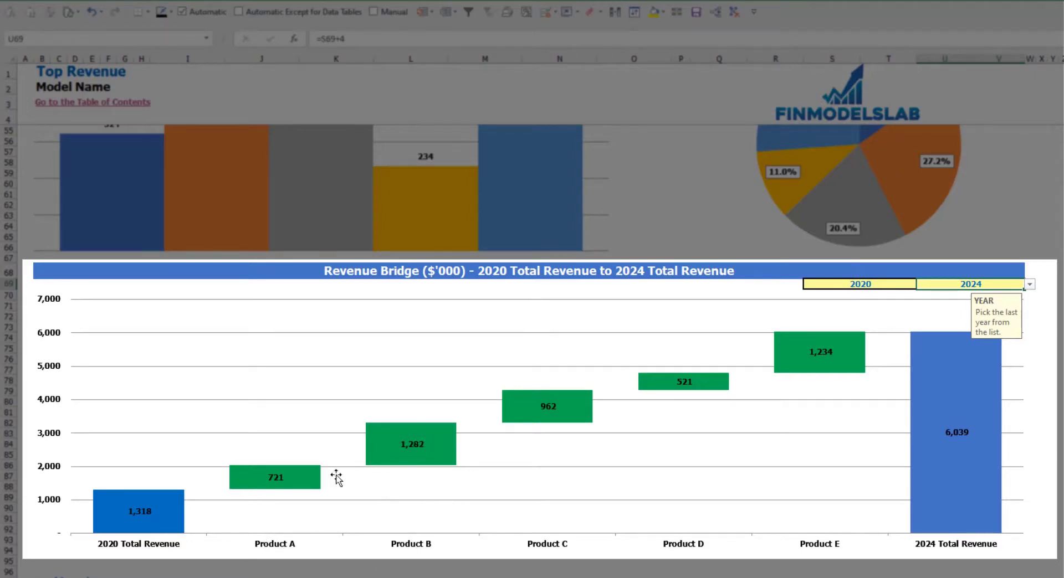
{"action": "mouse_move", "coordinate": [302, 494]}
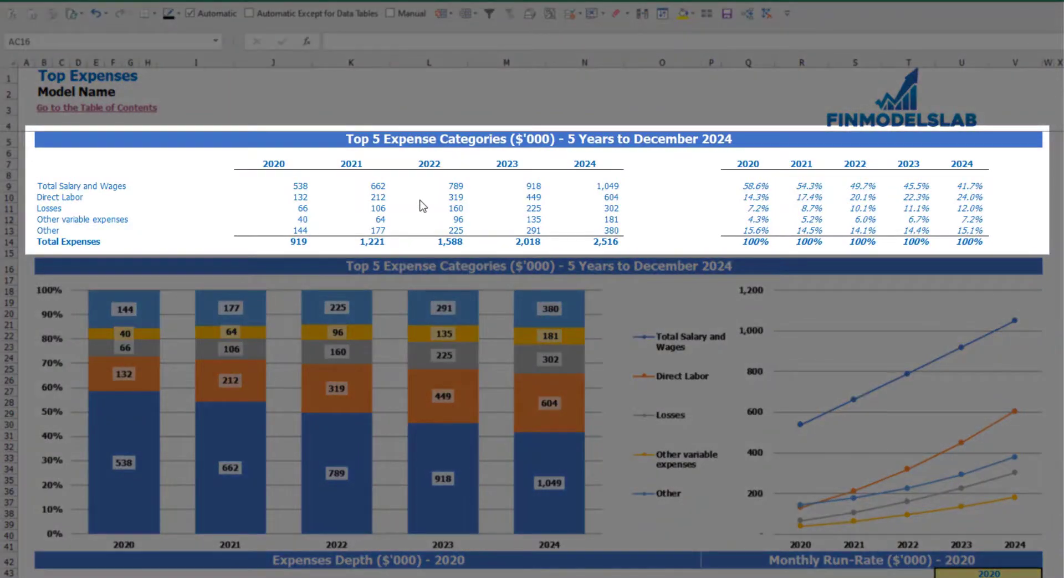
Step: Review the top five expense categories on the Top Expenses sheet, including their yearly amounts, totals and percentage shares
{"action": "left_click_drag", "start_coordinate": [42, 187], "coordinate": [43, 222]}
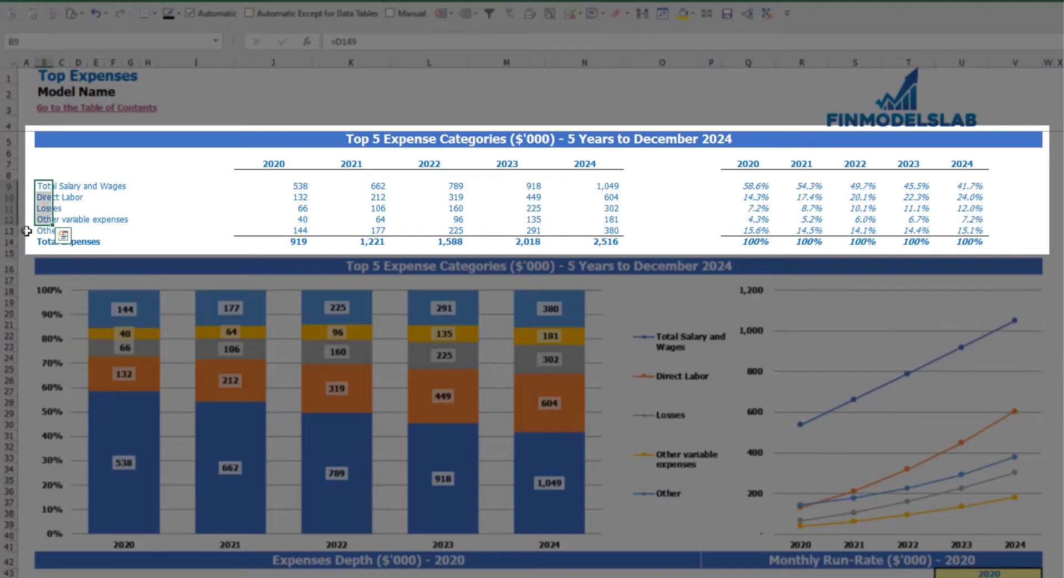
{"action": "left_click", "coordinate": [38, 231]}
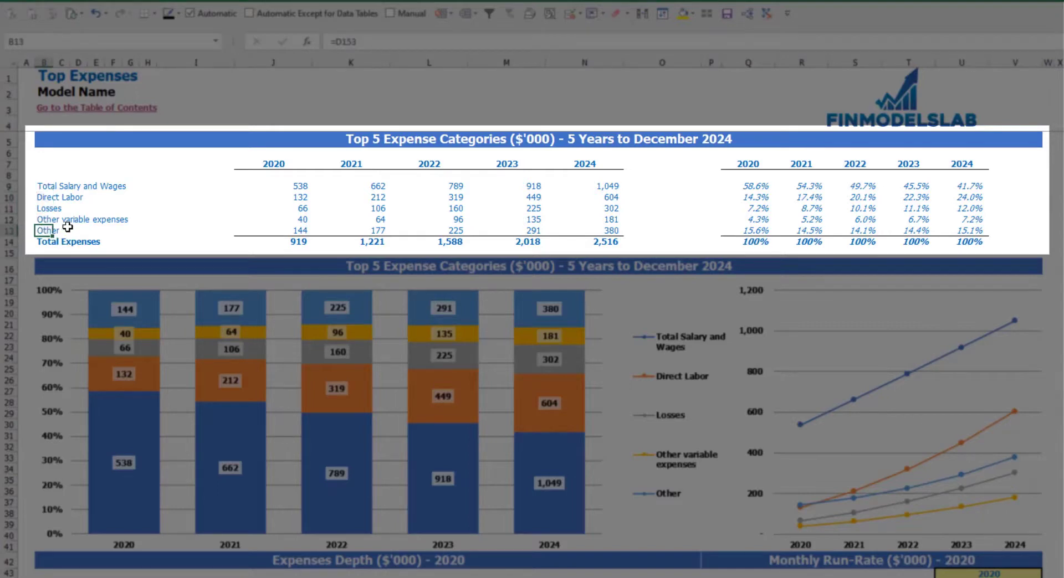
{"action": "left_click_drag", "start_coordinate": [273, 167], "coordinate": [570, 239]}
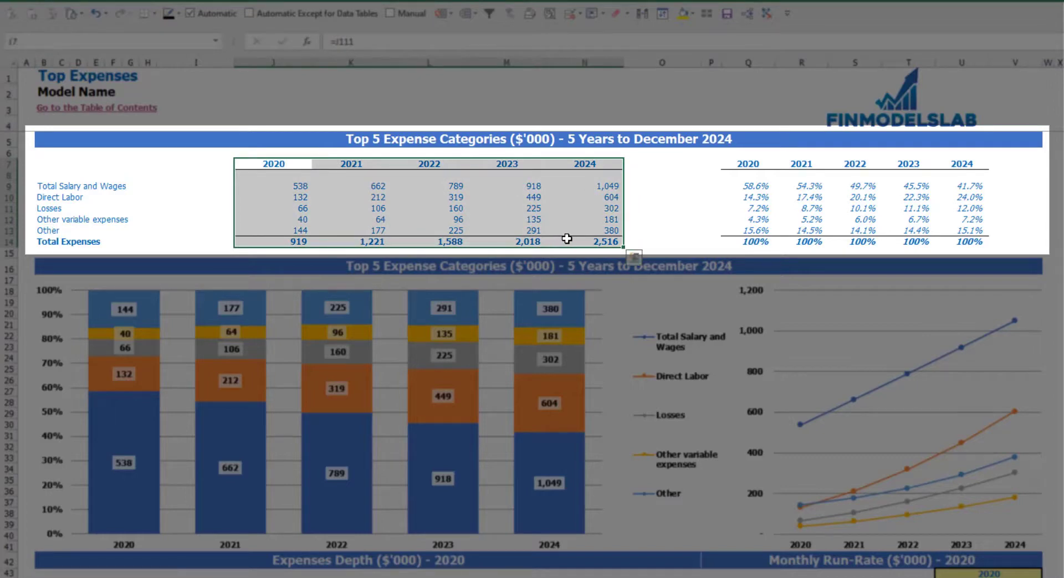
{"action": "left_click_drag", "start_coordinate": [294, 241], "coordinate": [581, 243]}
{"action": "left_click_drag", "start_coordinate": [748, 167], "coordinate": [979, 233]}
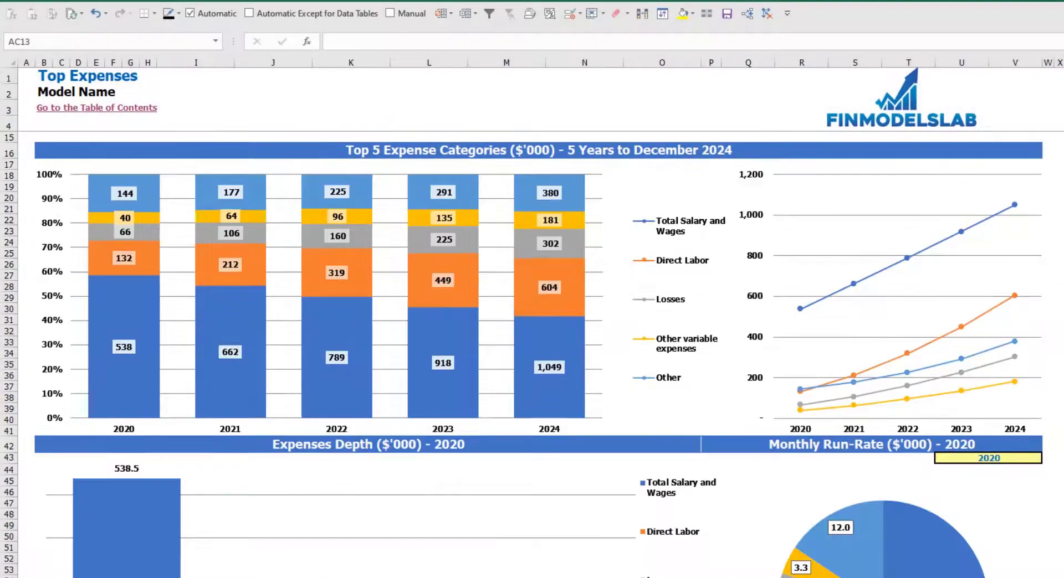
Step: Set the year for the Expenses Depth and Monthly Run-Rate charts to 2021
{"action": "scroll", "coordinate": [410, 327], "scroll_direction": "down", "scroll_amount": 7}
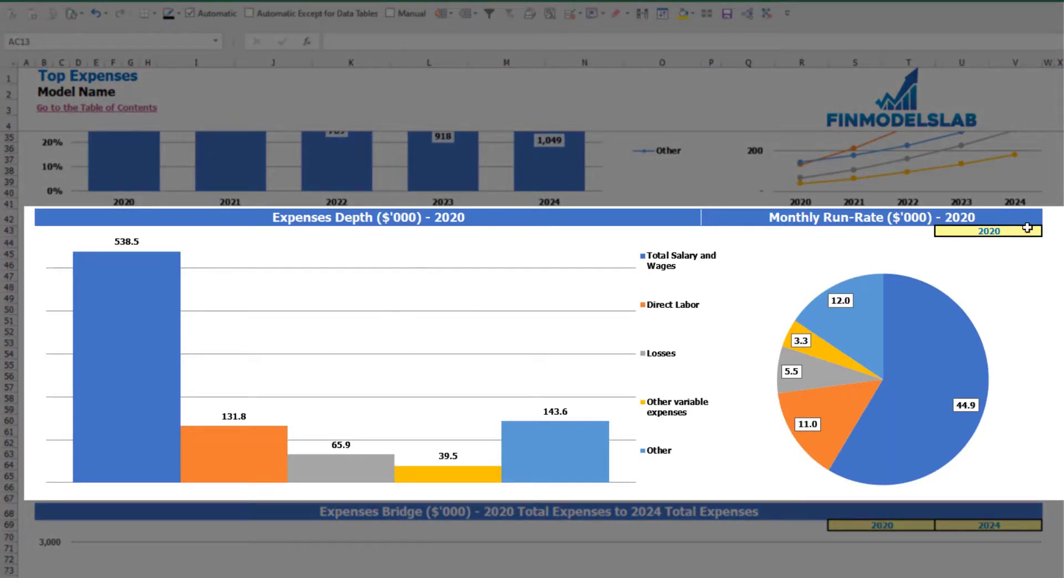
{"action": "left_click", "coordinate": [1038, 230]}
{"action": "left_click", "coordinate": [1048, 232]}
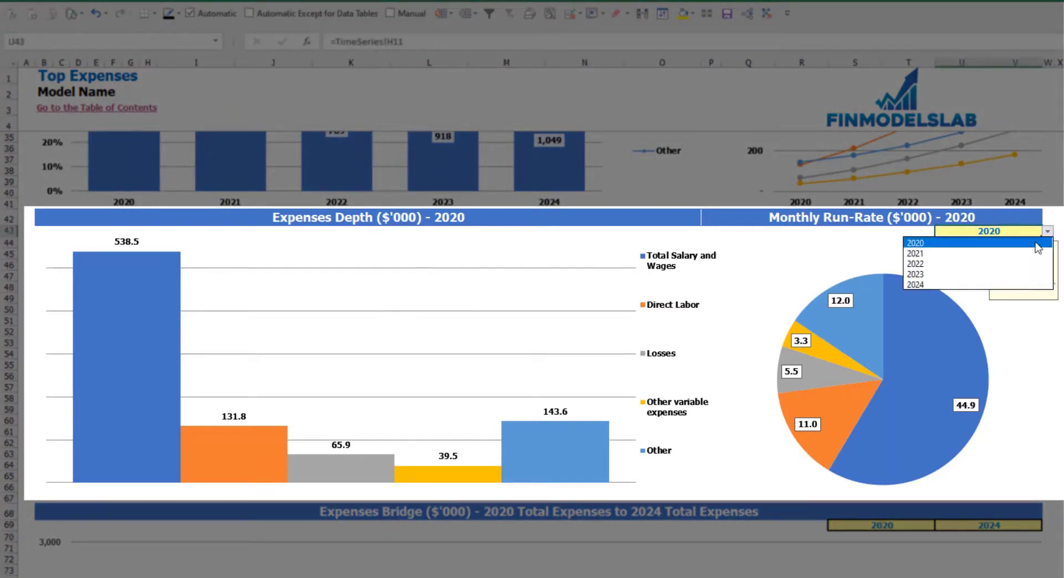
{"action": "left_click", "coordinate": [951, 254]}
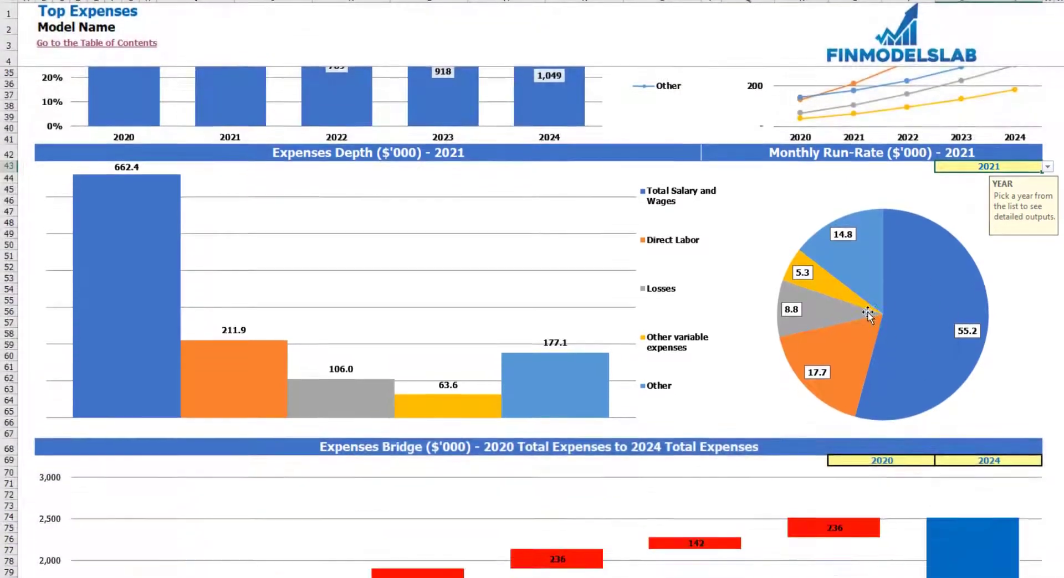
Step: Examine the Expenses Bridge chart and the year choices available for its first and last year
{"action": "scroll", "coordinate": [868, 321], "scroll_direction": "down", "scroll_amount": 7}
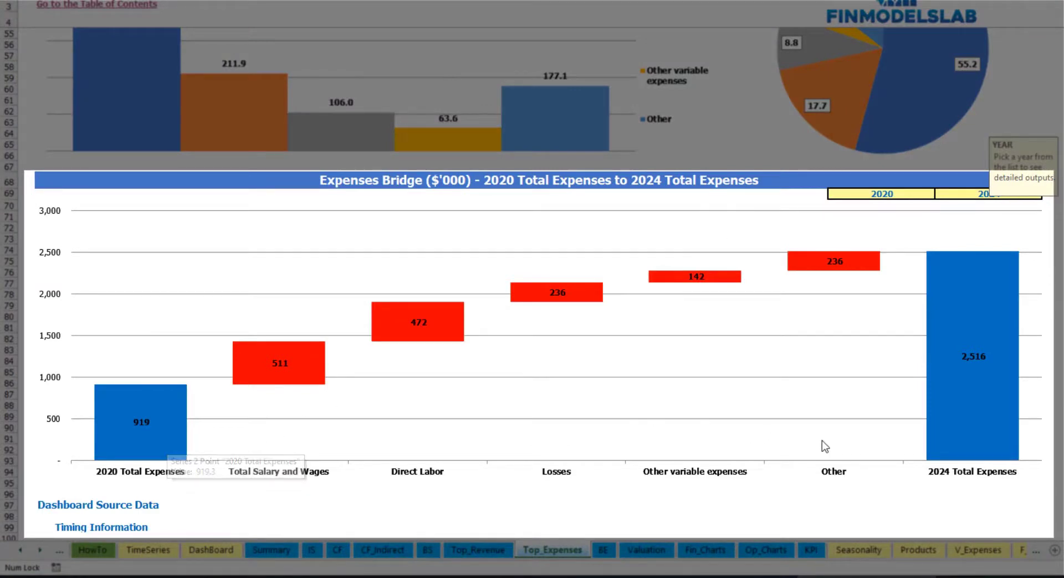
{"action": "left_click", "coordinate": [923, 194]}
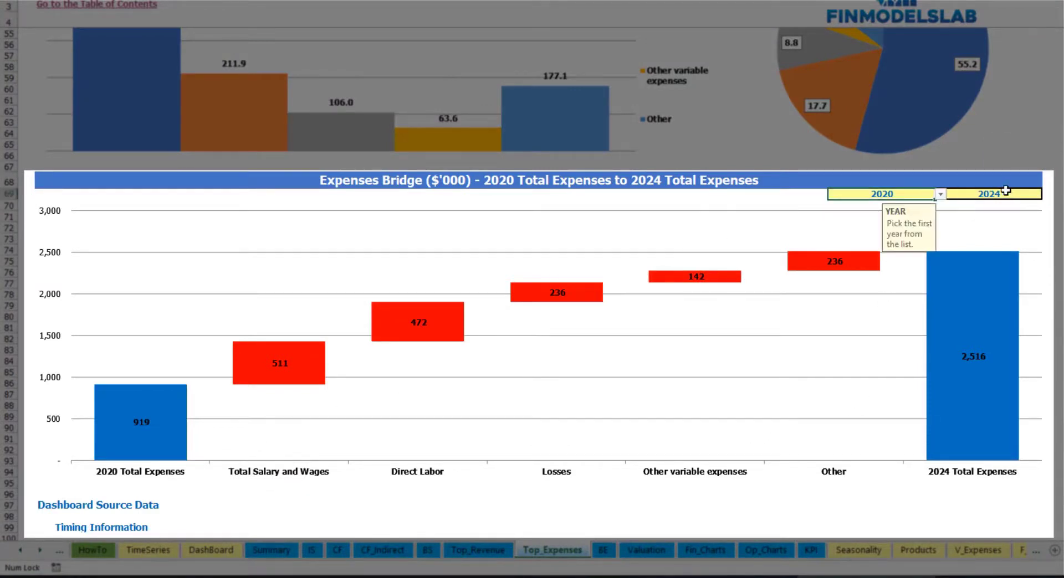
{"action": "left_click", "coordinate": [1014, 194]}
{"action": "left_click", "coordinate": [920, 191]}
{"action": "left_click", "coordinate": [940, 194]}
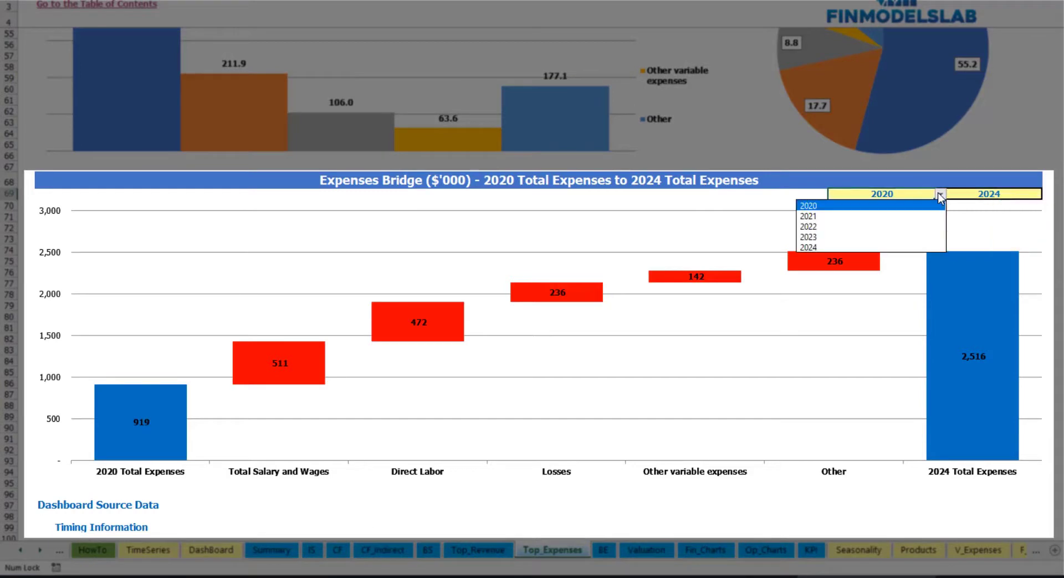
{"action": "left_click", "coordinate": [1036, 191]}
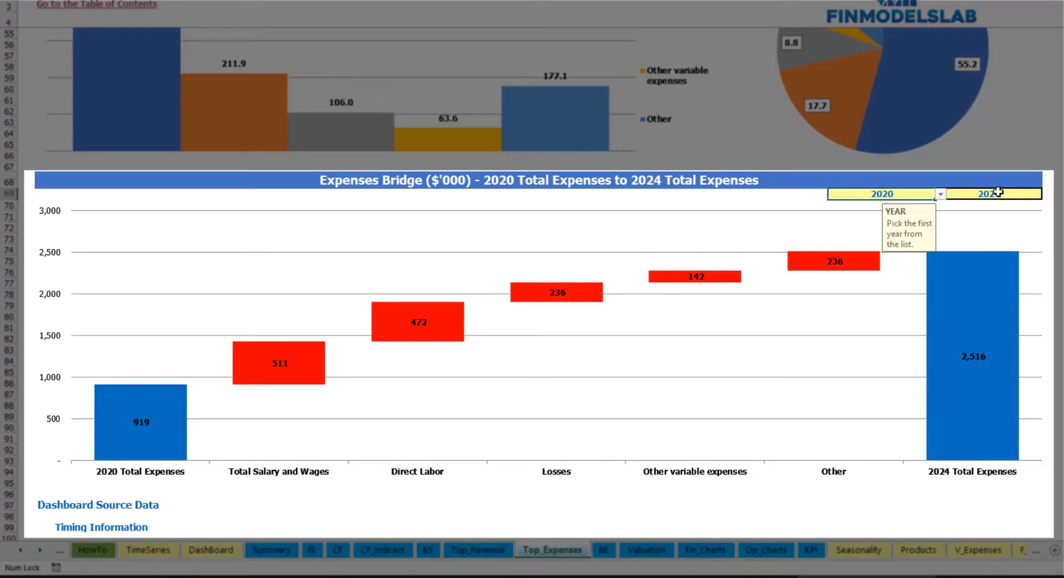
{"action": "left_click", "coordinate": [1027, 193]}
{"action": "left_click", "coordinate": [1047, 194]}
{"action": "left_click", "coordinate": [1047, 195]}
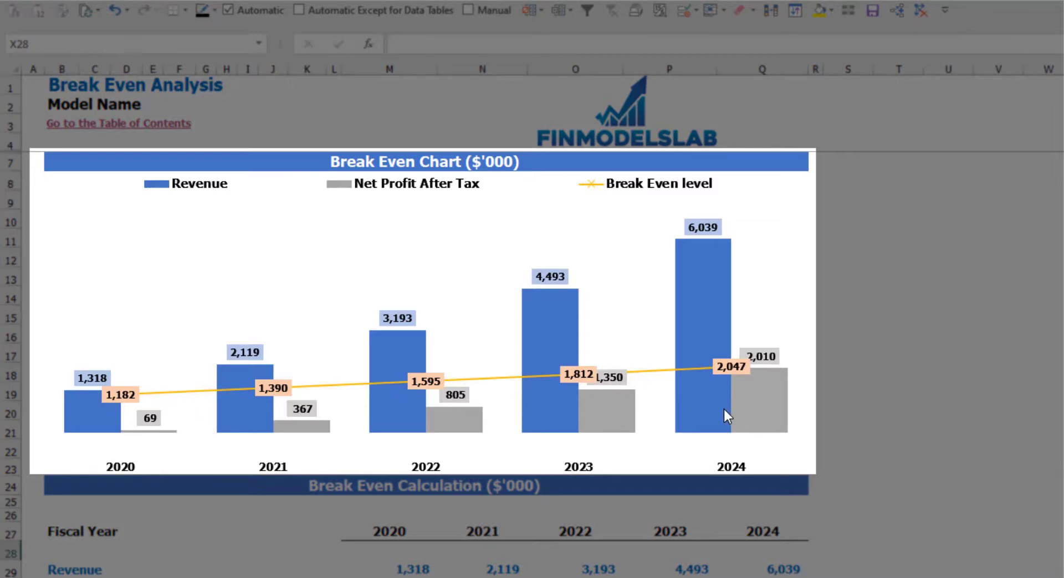
Step: Compare the 2020, 2021 and 2022 revenue columns with the break-even level in the Break Even Chart
{"action": "mouse_move", "coordinate": [115, 415]}
{"action": "mouse_move", "coordinate": [249, 377]}
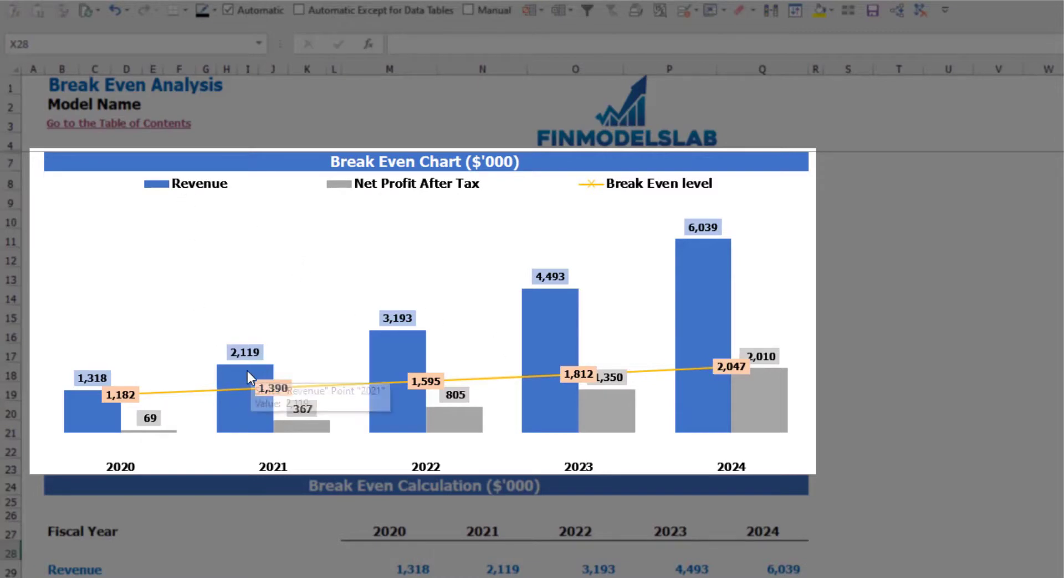
{"action": "mouse_move", "coordinate": [396, 363]}
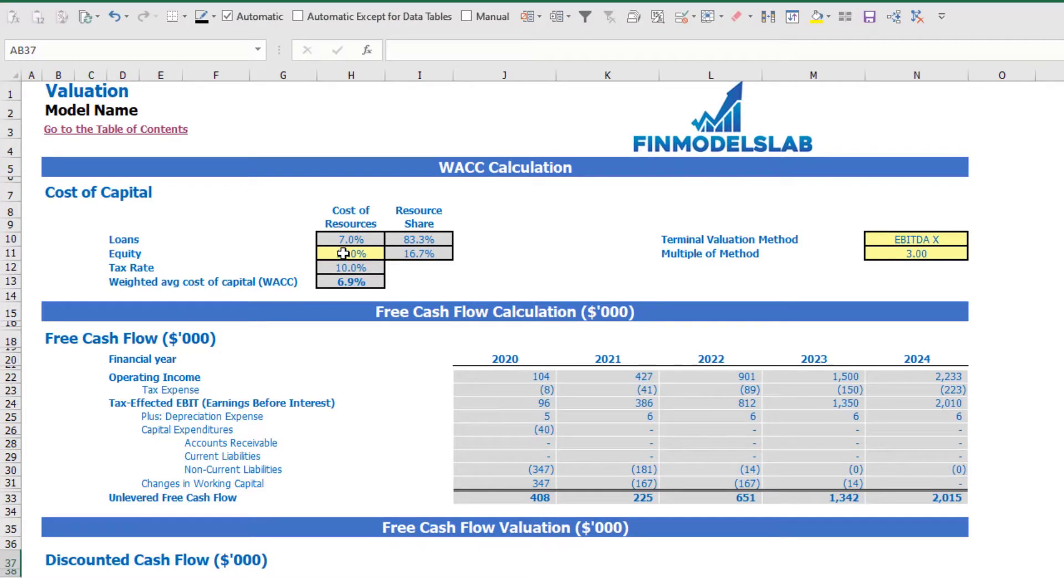
Step: Inspect the equity and loan costs, the resource shares and the WACC formula on the Valuation sheet
{"action": "left_click", "coordinate": [343, 253]}
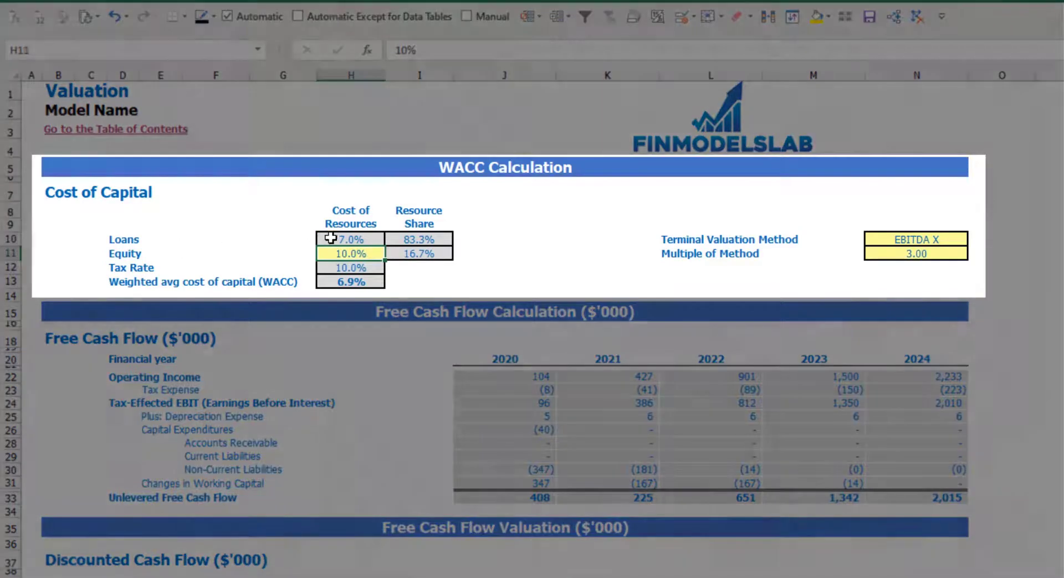
{"action": "left_click", "coordinate": [328, 239]}
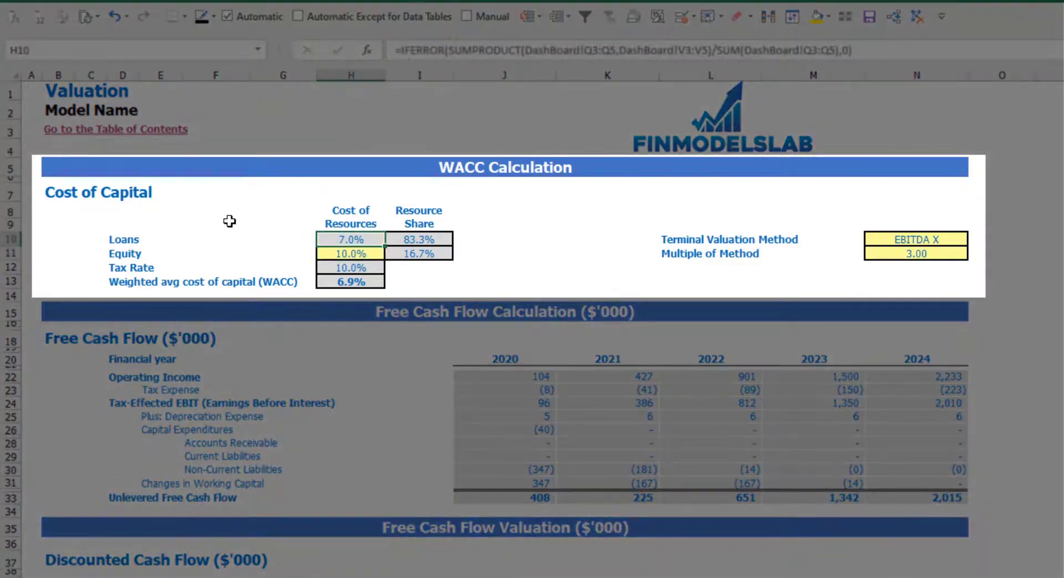
{"action": "left_click", "coordinate": [418, 245]}
{"action": "left_click_drag", "start_coordinate": [418, 244], "coordinate": [417, 253]}
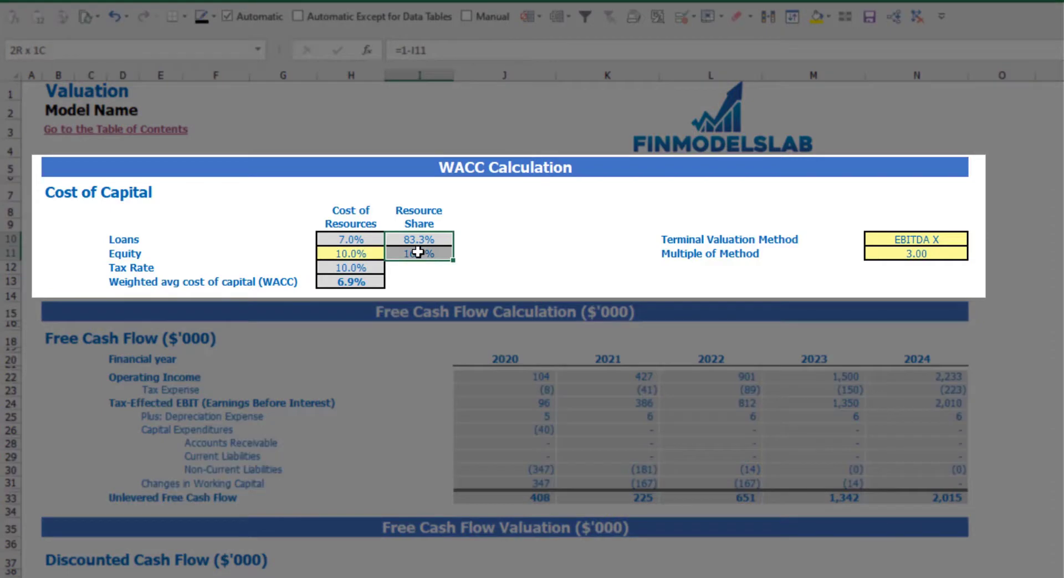
{"action": "left_click", "coordinate": [363, 284]}
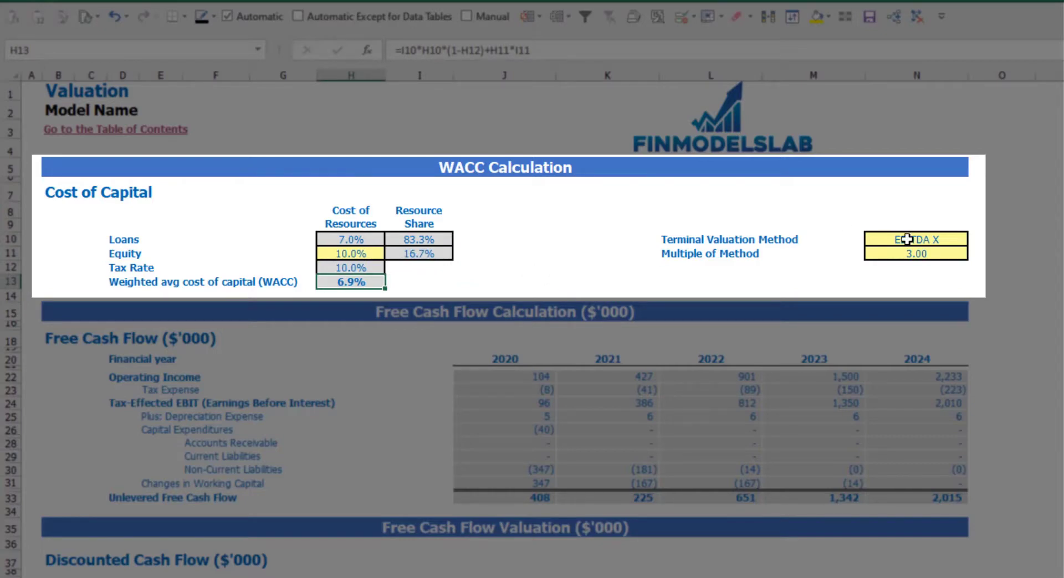
Step: Set the Terminal Valuation Method to Revenue X
{"action": "left_click", "coordinate": [934, 240]}
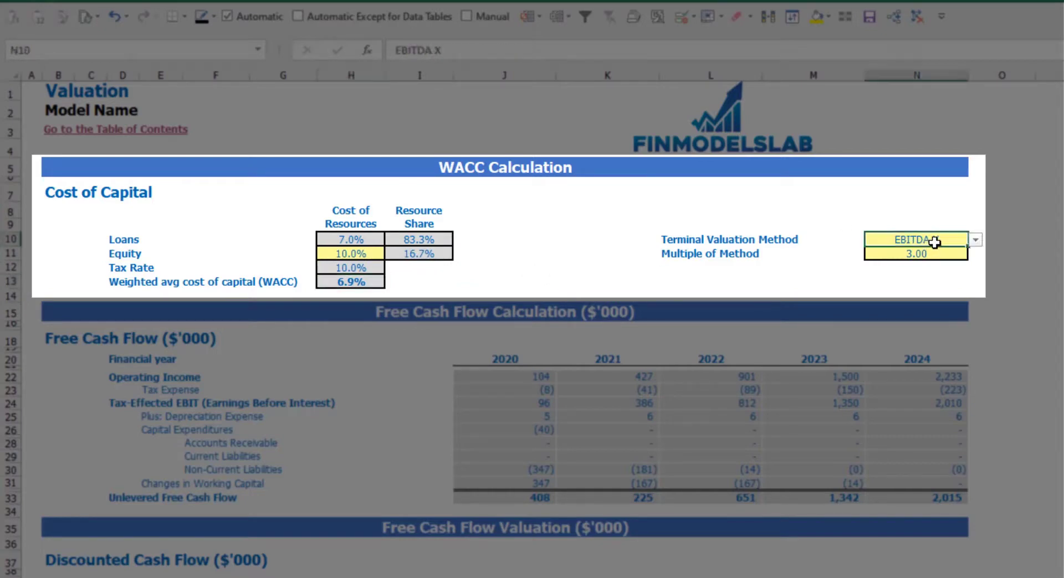
{"action": "left_click", "coordinate": [976, 240]}
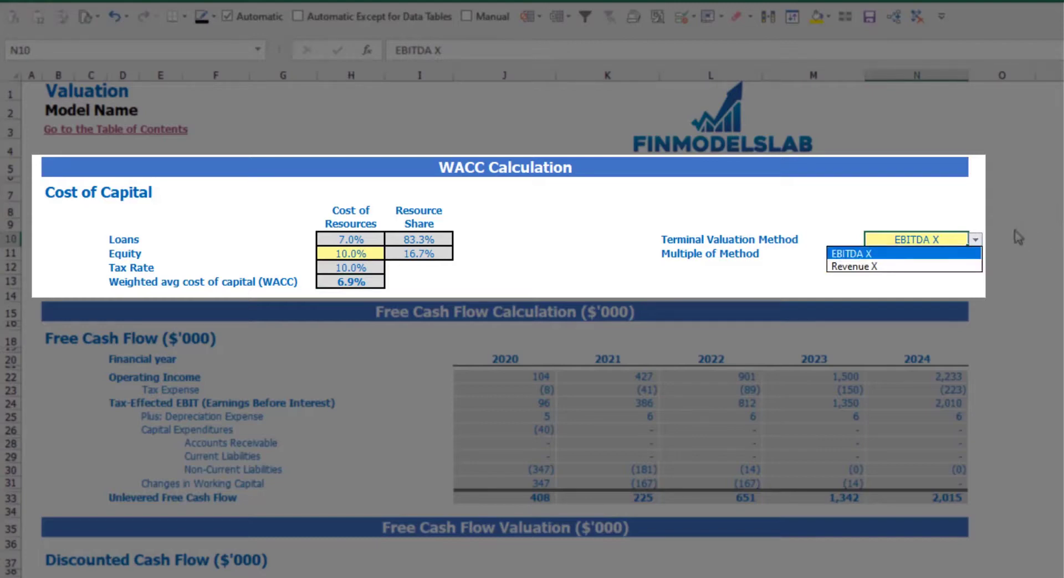
{"action": "left_click", "coordinate": [965, 266]}
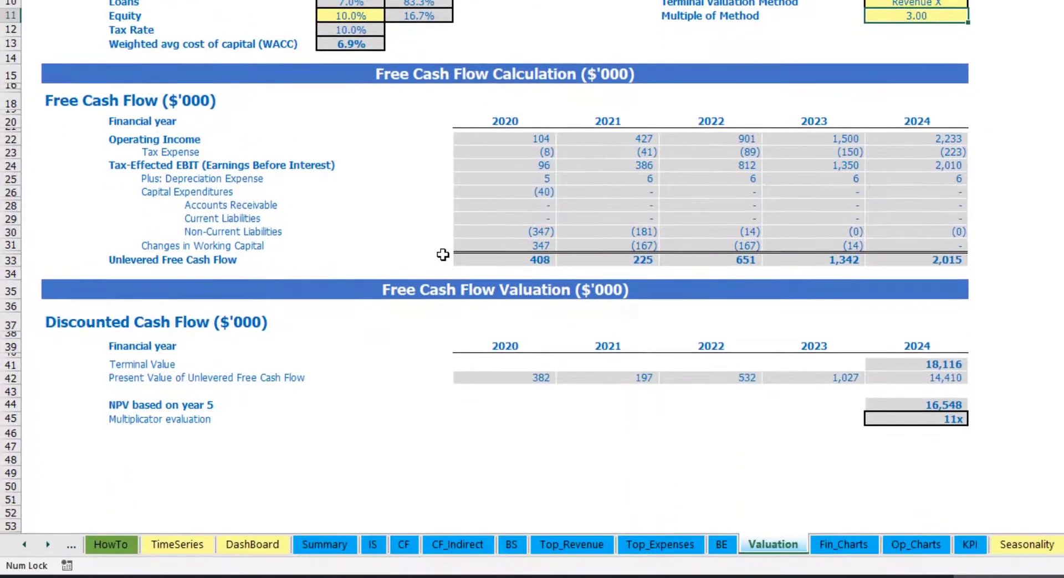
Step: Examine the terminal value, the Unlevered Free Cash Flow row and the multiplicator evaluation on the Valuation sheet
{"action": "left_click", "coordinate": [897, 365]}
{"action": "left_click_drag", "start_coordinate": [483, 262], "coordinate": [913, 261]}
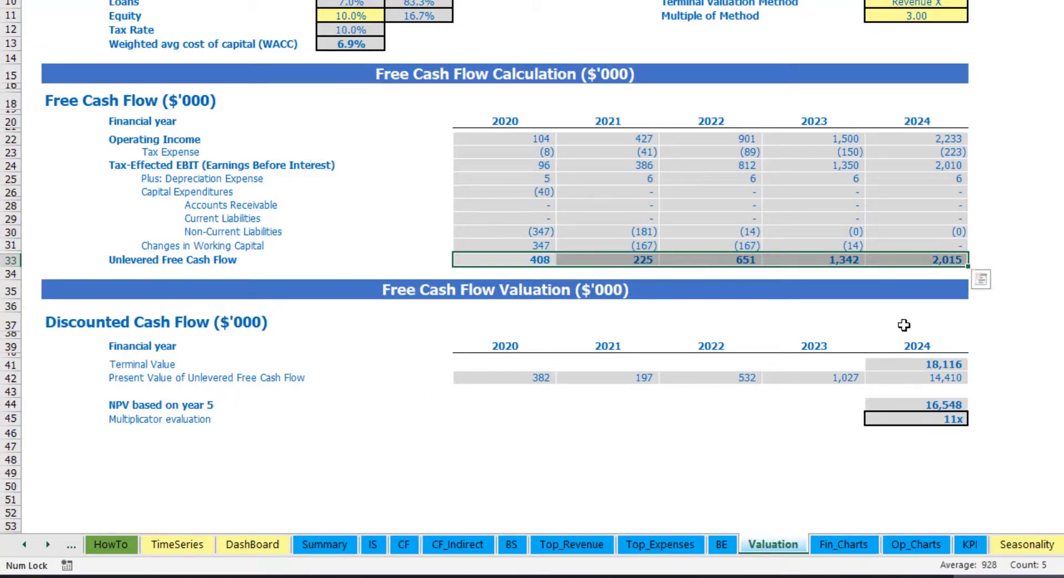
{"action": "left_click", "coordinate": [944, 417]}
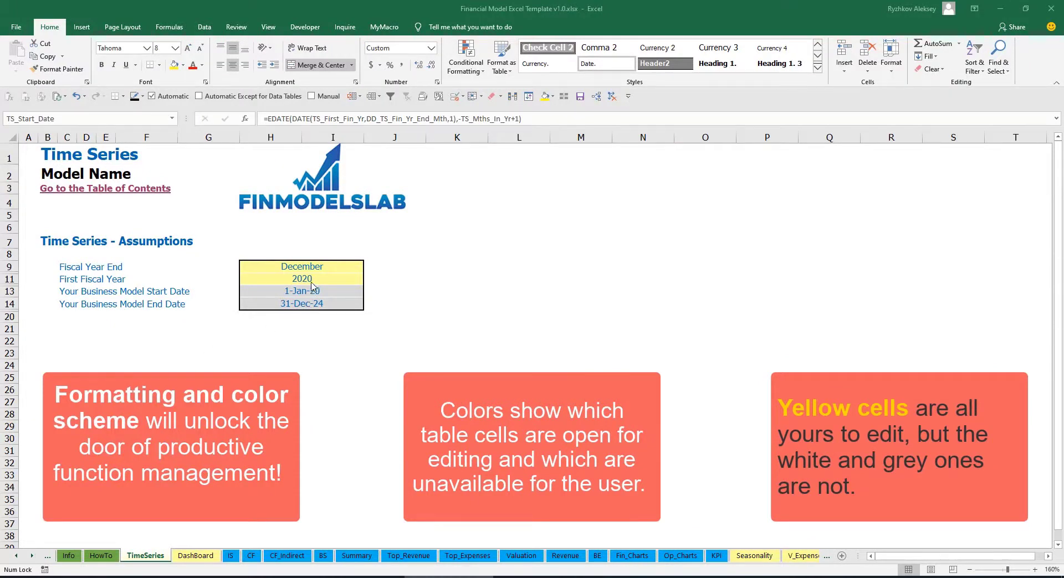
Step: Browse the workbook's colour-coded sheet tabs through to the later sheets and return to the first ones
{"action": "left_click", "coordinate": [32, 556]}
{"action": "left_click", "coordinate": [32, 557]}
{"action": "left_click", "coordinate": [32, 556]}
{"action": "left_click", "coordinate": [32, 556]}
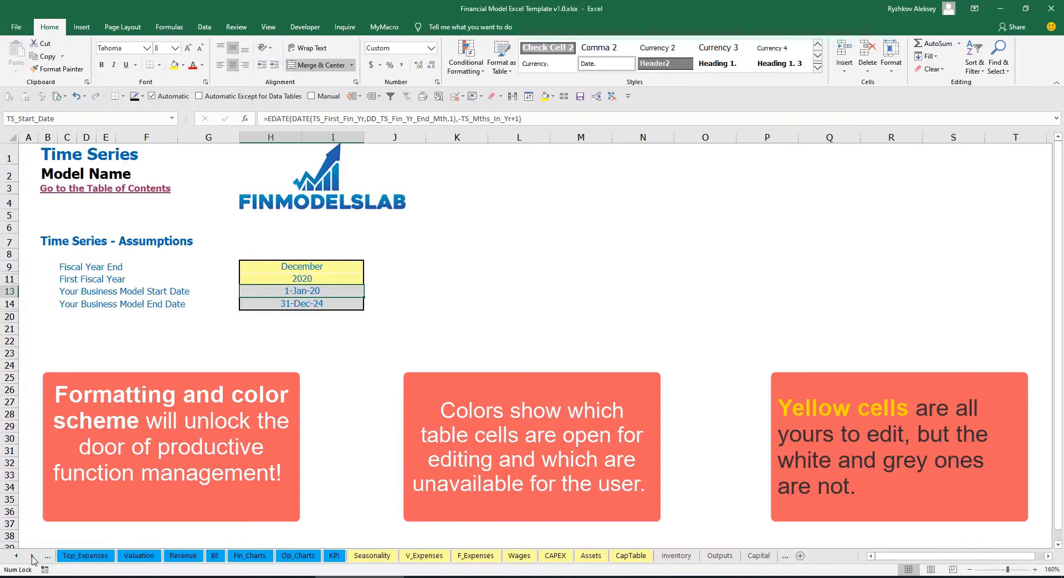
{"action": "left_click", "coordinate": [16, 556], "text": "ctrl"}
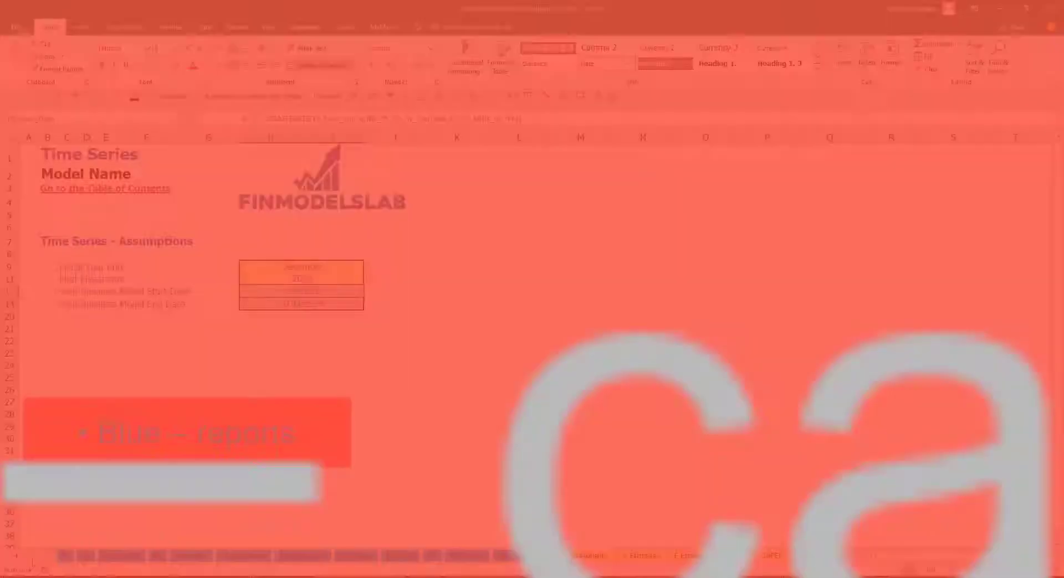
Step: Step through the sheet tabs as far as the grey calculation sheets and return to the green instruction sheets
{"action": "left_click", "coordinate": [31, 557]}
{"action": "left_click", "coordinate": [31, 557]}
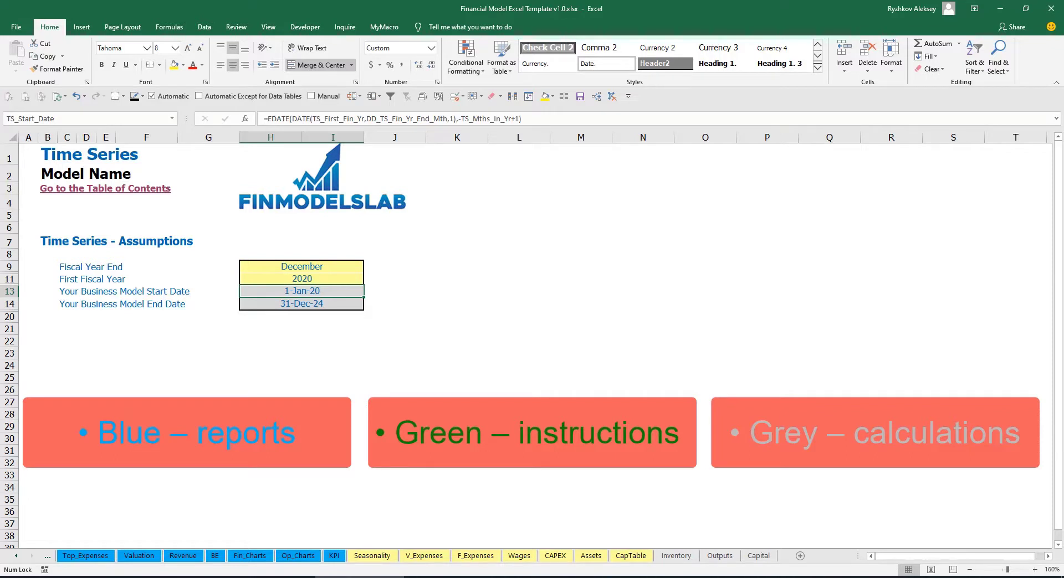
{"action": "left_click", "coordinate": [16, 560]}
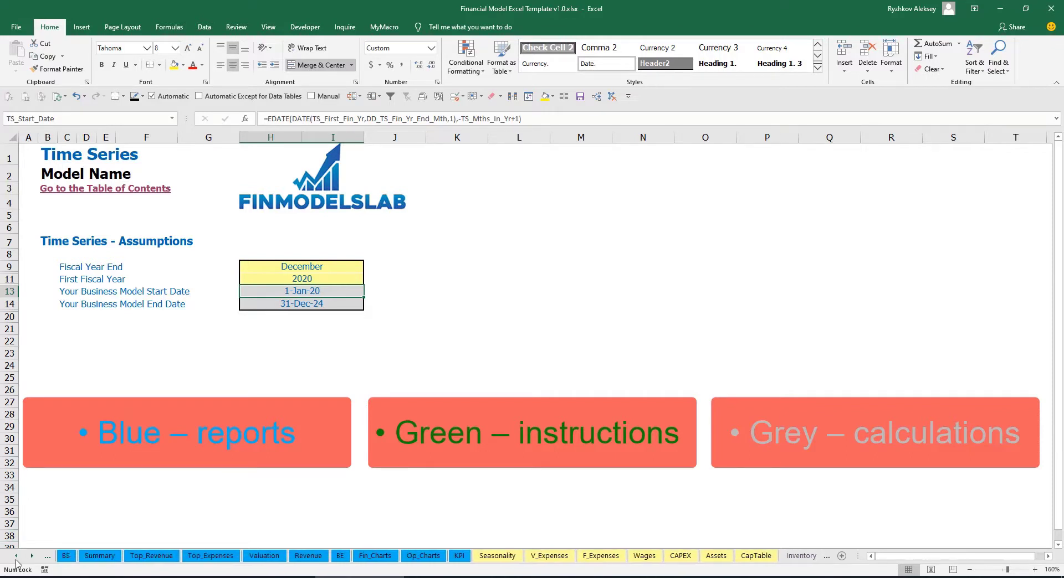
{"action": "left_click", "coordinate": [17, 561]}
{"action": "left_click", "coordinate": [17, 560]}
{"action": "left_click", "coordinate": [17, 561]}
{"action": "left_click", "coordinate": [17, 561]}
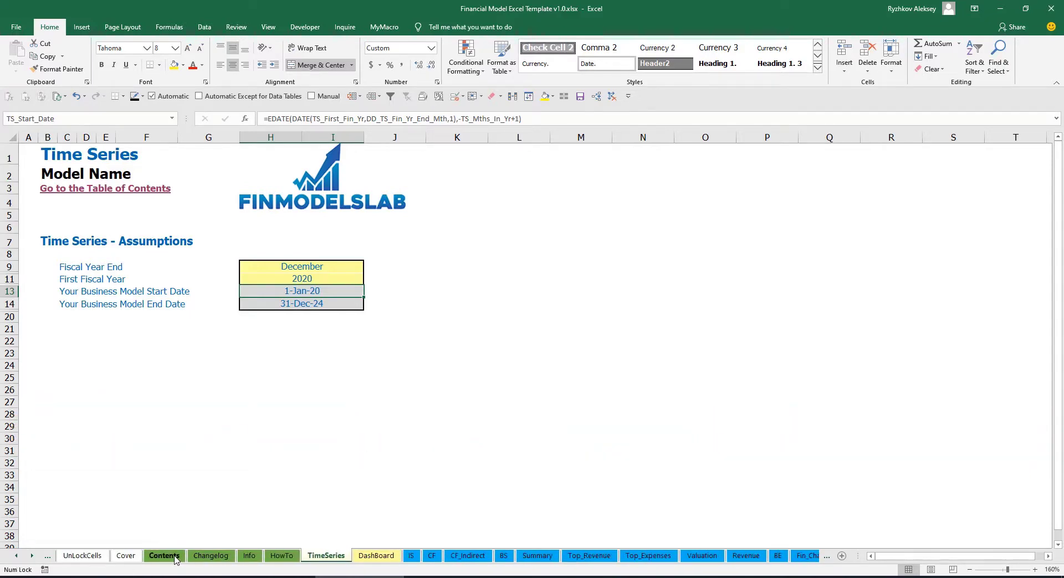
Step: Open the Contents sheet and review its list of sections with the description of each tab
{"action": "left_click", "coordinate": [164, 556]}
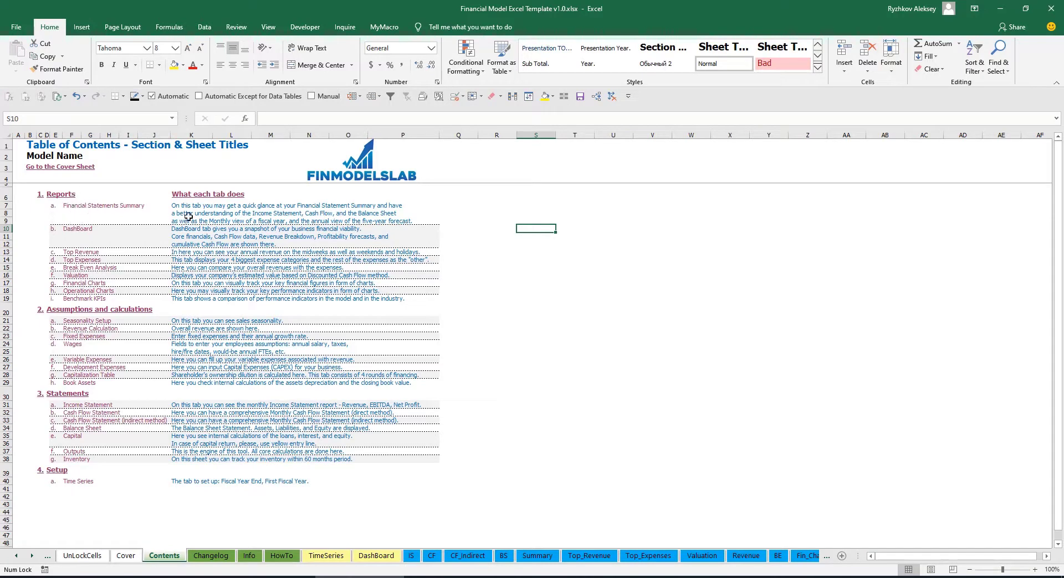
{"action": "left_click", "coordinate": [96, 210]}
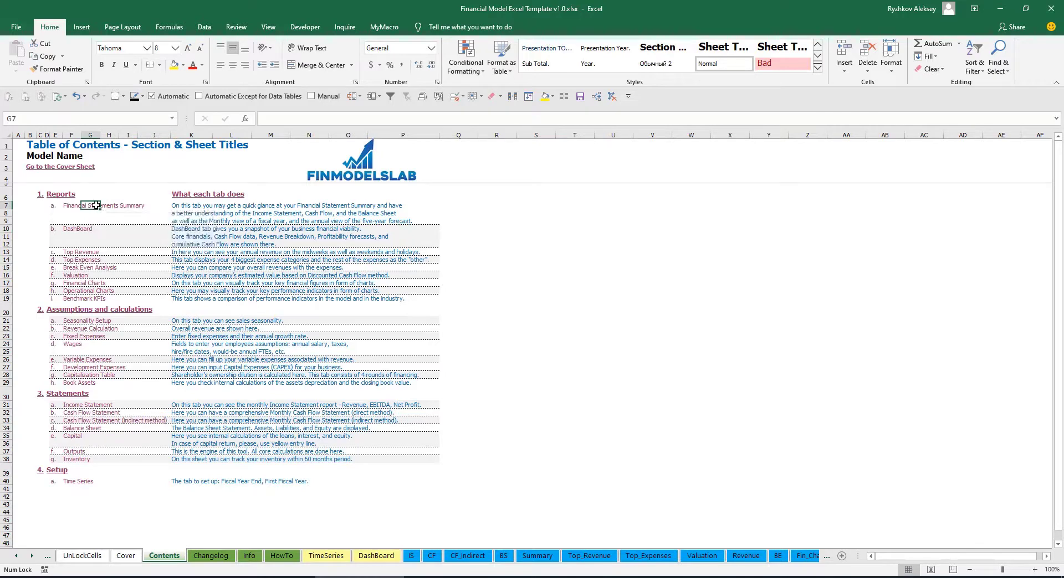
{"action": "left_click", "coordinate": [34, 172]}
{"action": "left_click", "coordinate": [34, 172]}
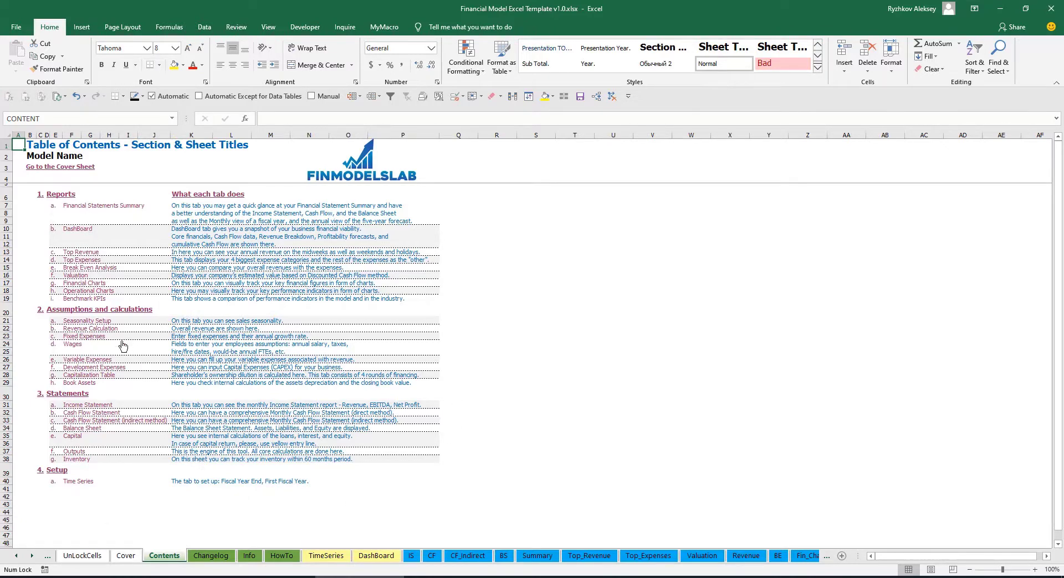
Step: Open the HowTo sheet and read through its guidance from the overall model principles down to the report sheets
{"action": "left_click", "coordinate": [280, 557]}
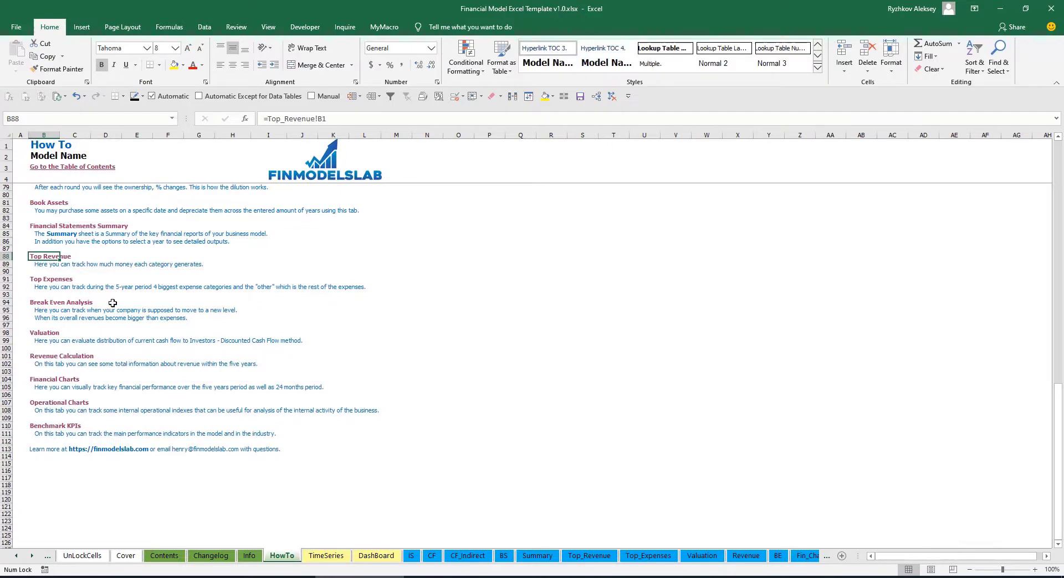
{"action": "scroll", "coordinate": [100, 291], "scroll_direction": "up", "scroll_amount": 20}
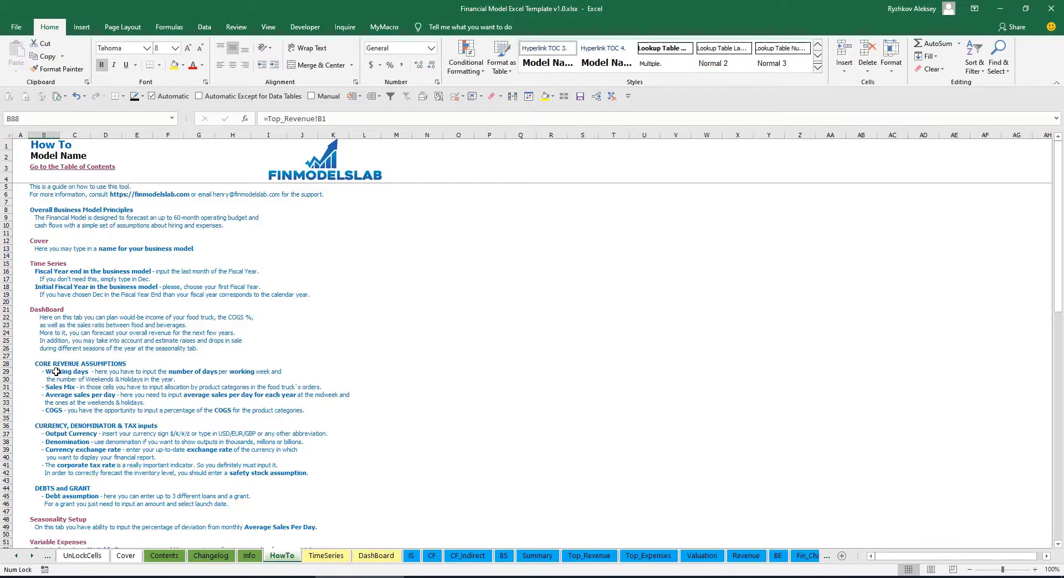
{"action": "scroll", "coordinate": [56, 371], "scroll_direction": "down", "scroll_amount": 3}
{"action": "scroll", "coordinate": [63, 409], "scroll_direction": "down", "scroll_amount": 3}
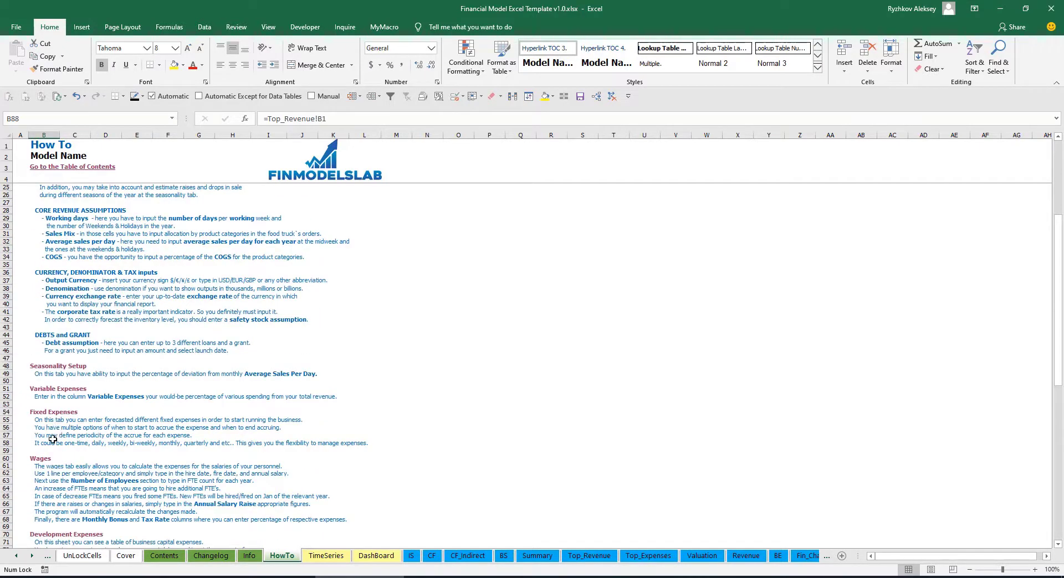
{"action": "scroll", "coordinate": [52, 439], "scroll_direction": "down", "scroll_amount": 6}
{"action": "scroll", "coordinate": [63, 426], "scroll_direction": "up", "scroll_amount": 12}
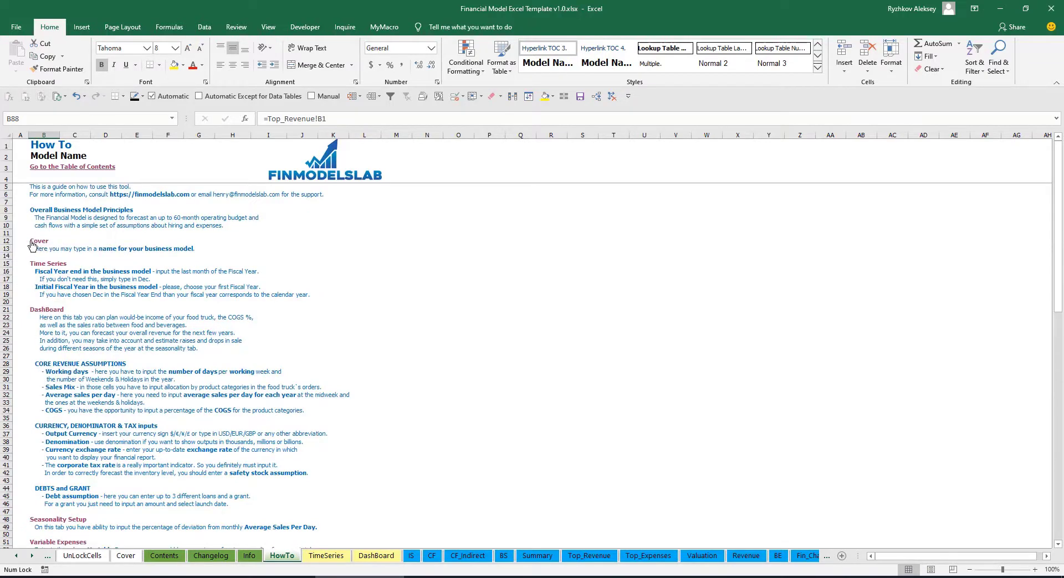
{"action": "scroll", "coordinate": [52, 316], "scroll_direction": "down", "scroll_amount": 9}
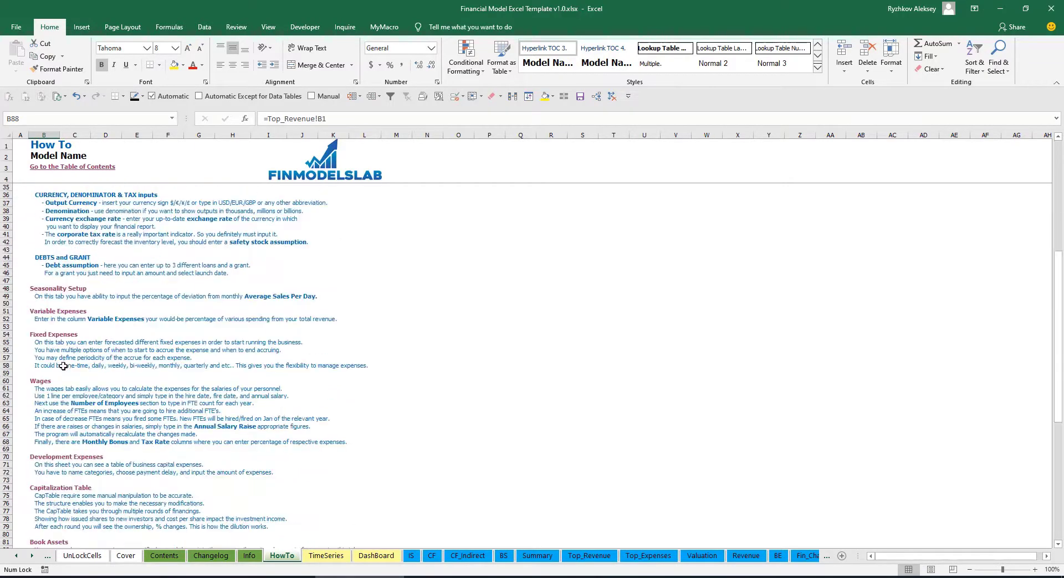
{"action": "scroll", "coordinate": [51, 314], "scroll_direction": "down", "scroll_amount": 3}
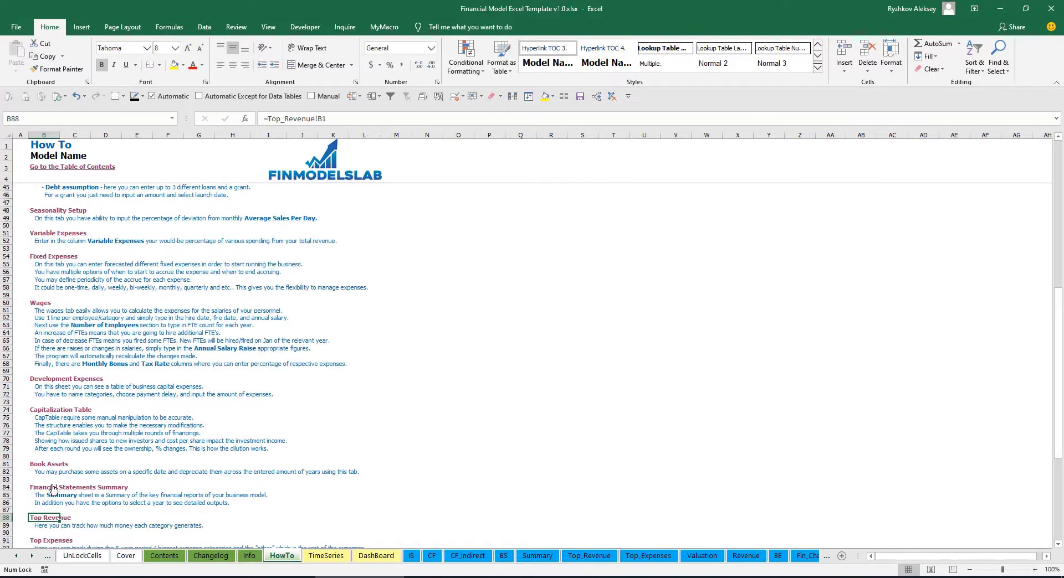
{"action": "left_click", "coordinate": [39, 466]}
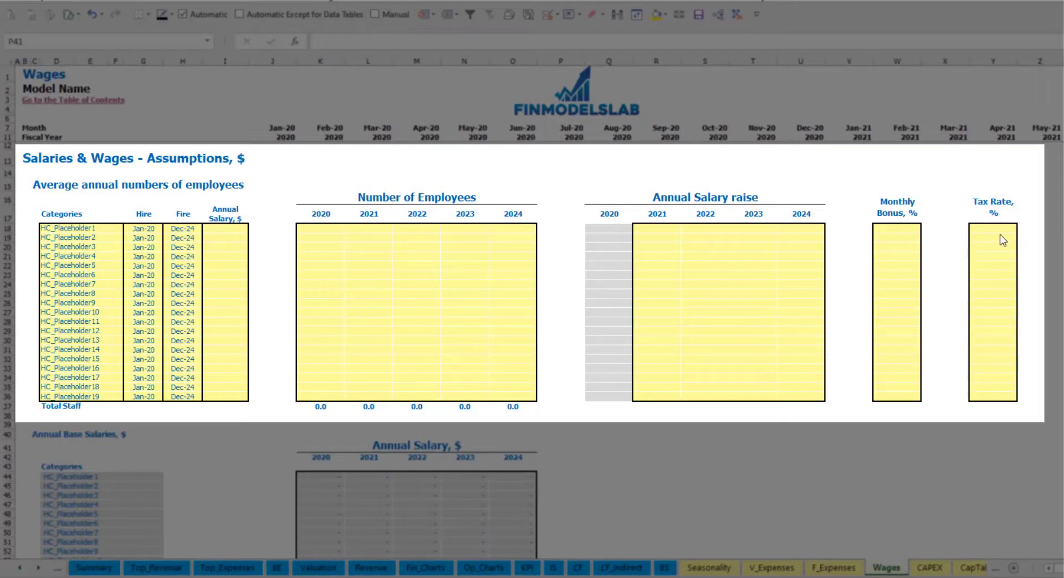
Step: Rename the first staff category on the Wages sheet as CFO and set its hire date to Mar-20
{"action": "left_click", "coordinate": [108, 228]}
{"action": "type", "text": "CFO"}
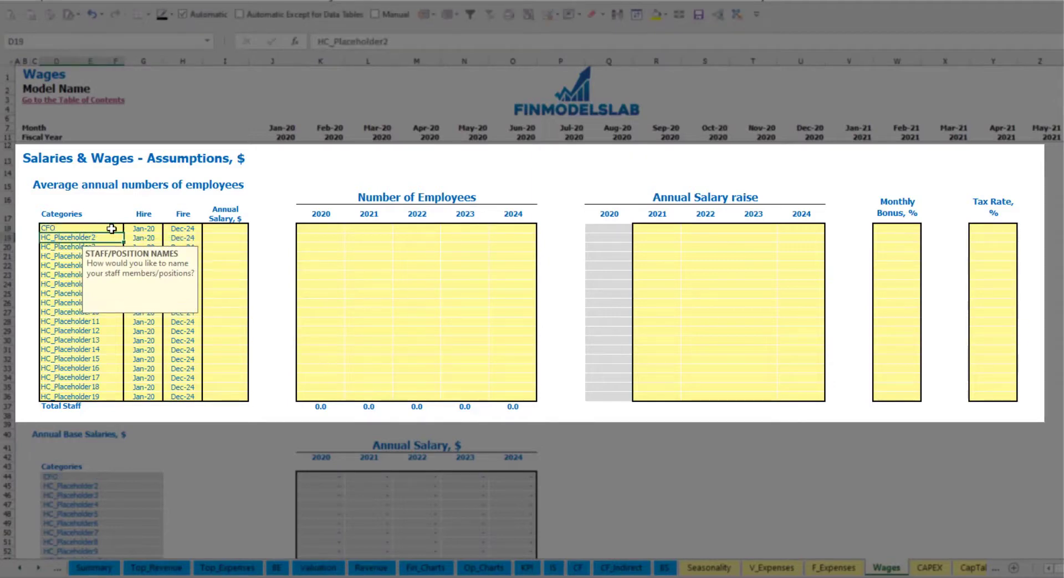
{"action": "left_click", "coordinate": [147, 230]}
{"action": "left_click", "coordinate": [167, 229]}
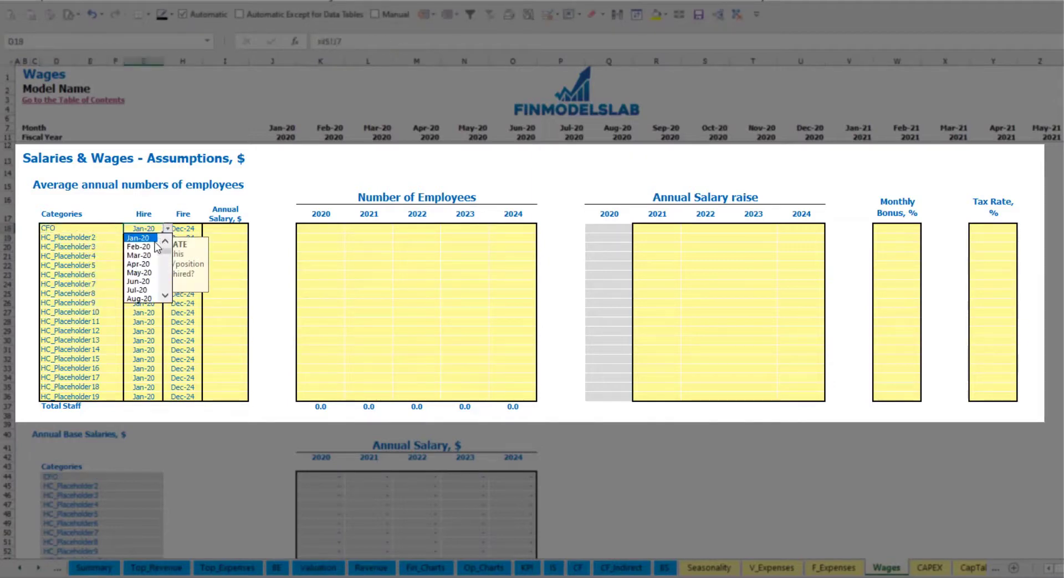
{"action": "left_click", "coordinate": [145, 255]}
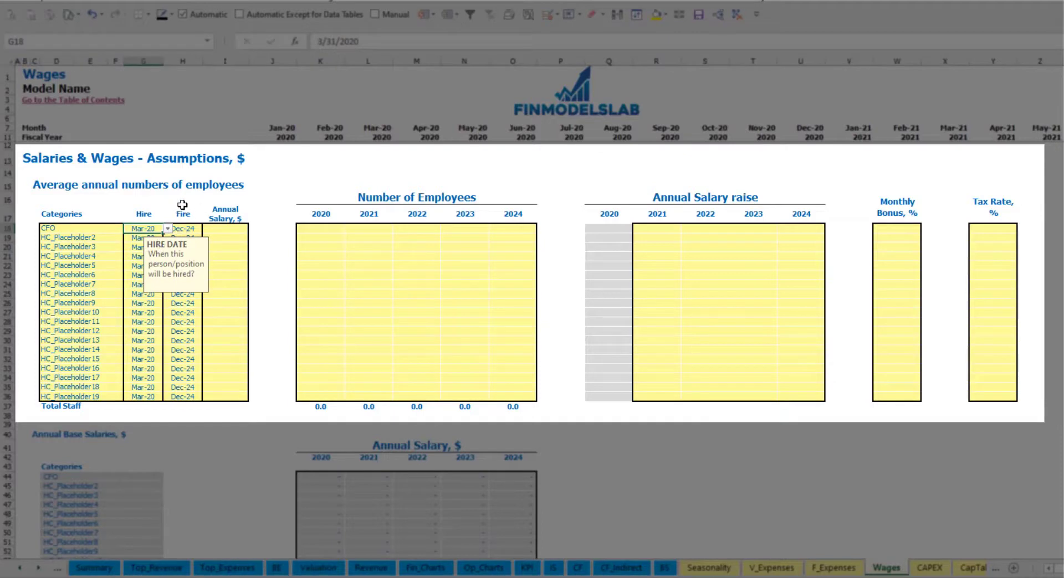
Step: Review the CFO's fire date and set the annual salary to $50,000
{"action": "left_click", "coordinate": [191, 228]}
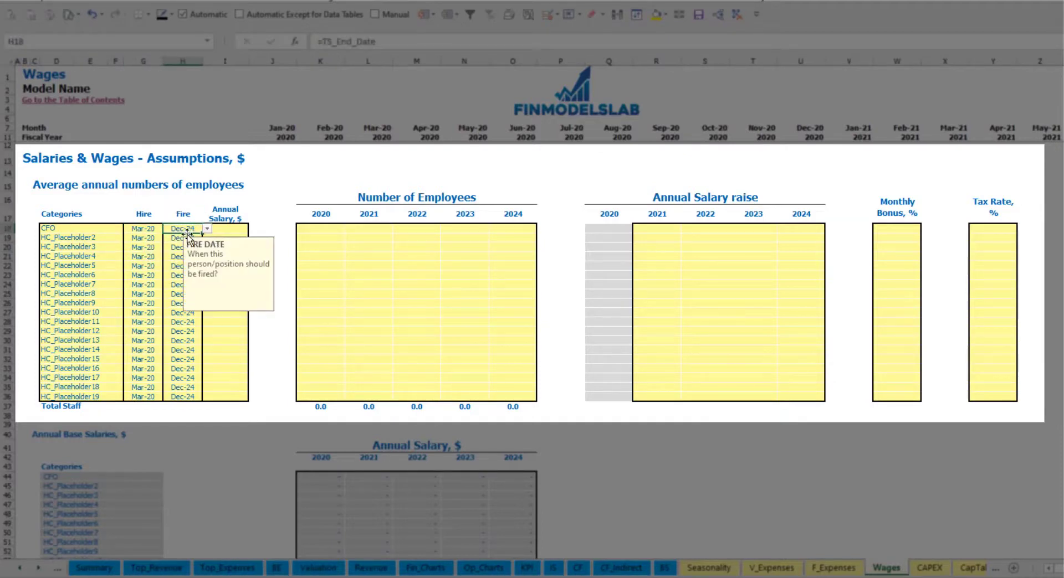
{"action": "left_click", "coordinate": [229, 230]}
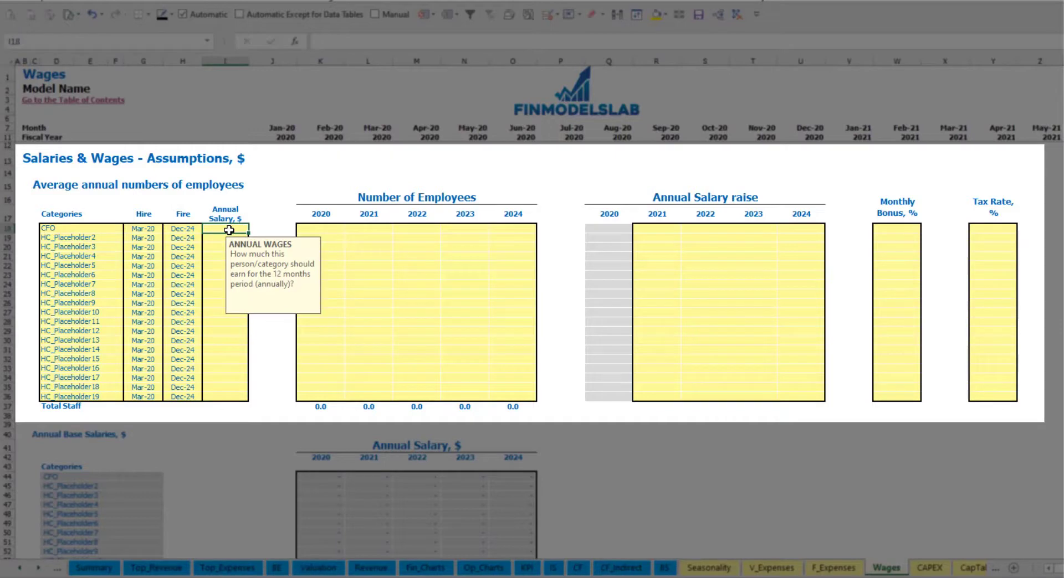
{"action": "type", "text": "50,000"}
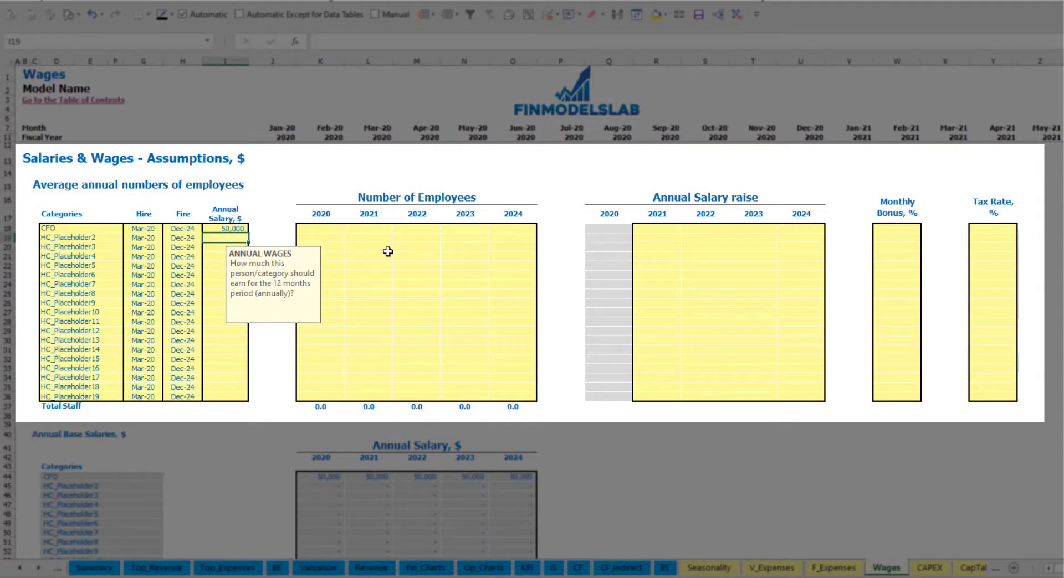
Step: Enter 1 CFO employee for each year from 2020 to 2024 in the Number of Employees table
{"action": "left_click", "coordinate": [334, 232]}
{"action": "type", "text": "1\t1\t"}
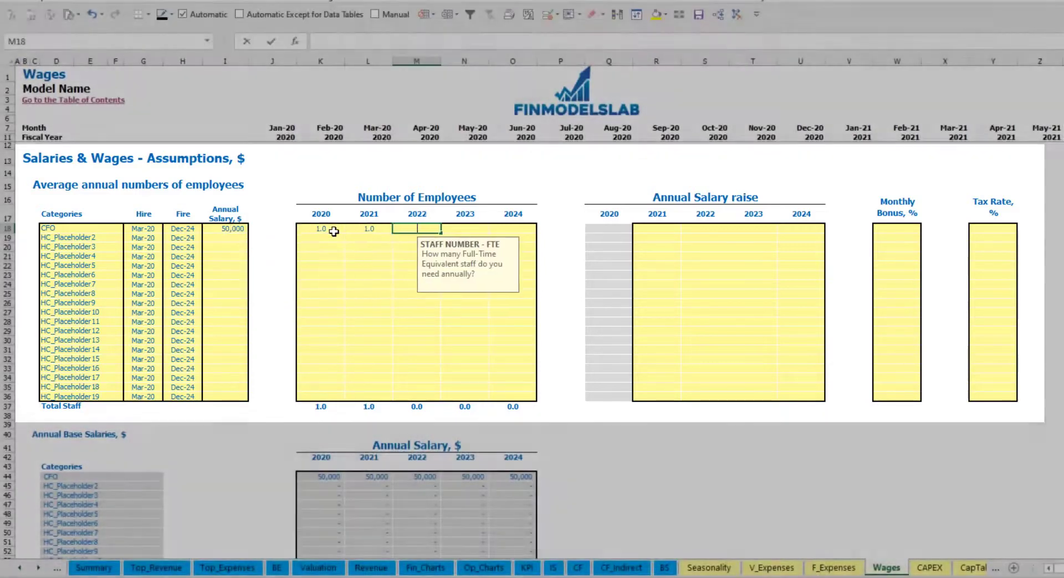
{"action": "type", "text": "1\t1\t1"}
{"action": "key", "text": "Tab"}
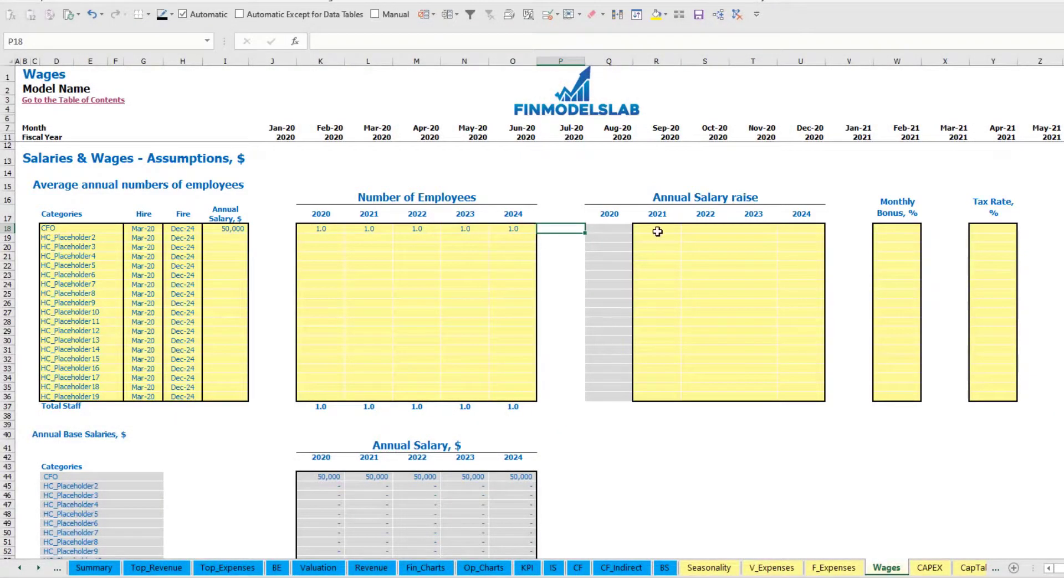
Step: Inspect the CFO row of the Total Staff Numbers table across all months and return to the salary assumptions
{"action": "scroll", "coordinate": [560, 321], "scroll_direction": "down", "scroll_amount": 3}
{"action": "scroll", "coordinate": [559, 324], "scroll_direction": "up", "scroll_amount": 3}
{"action": "scroll", "coordinate": [437, 382], "scroll_direction": "down", "scroll_amount": 13}
{"action": "left_click", "coordinate": [383, 296]}
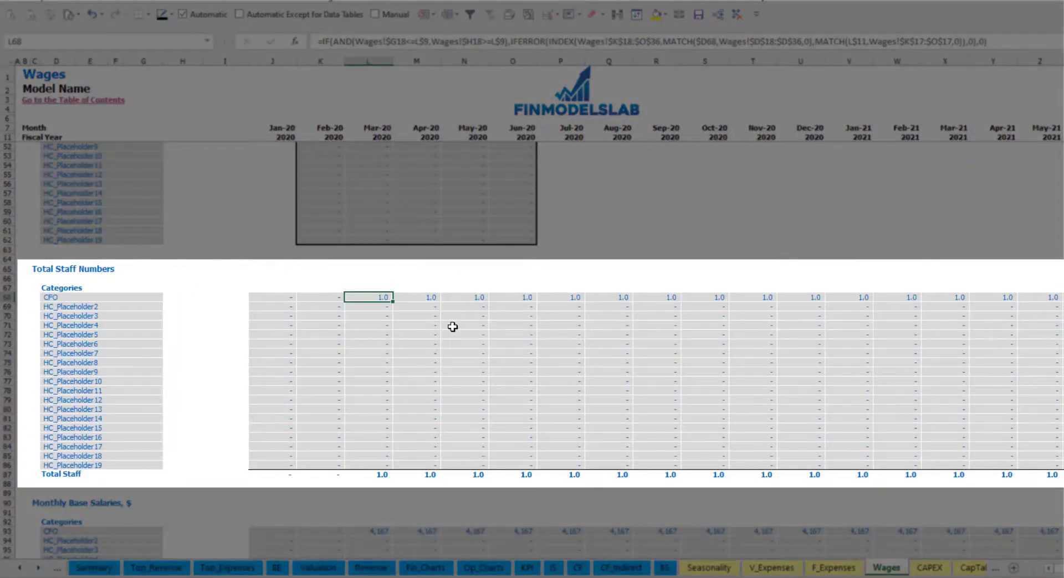
{"action": "key", "text": "ctrl+Right"}
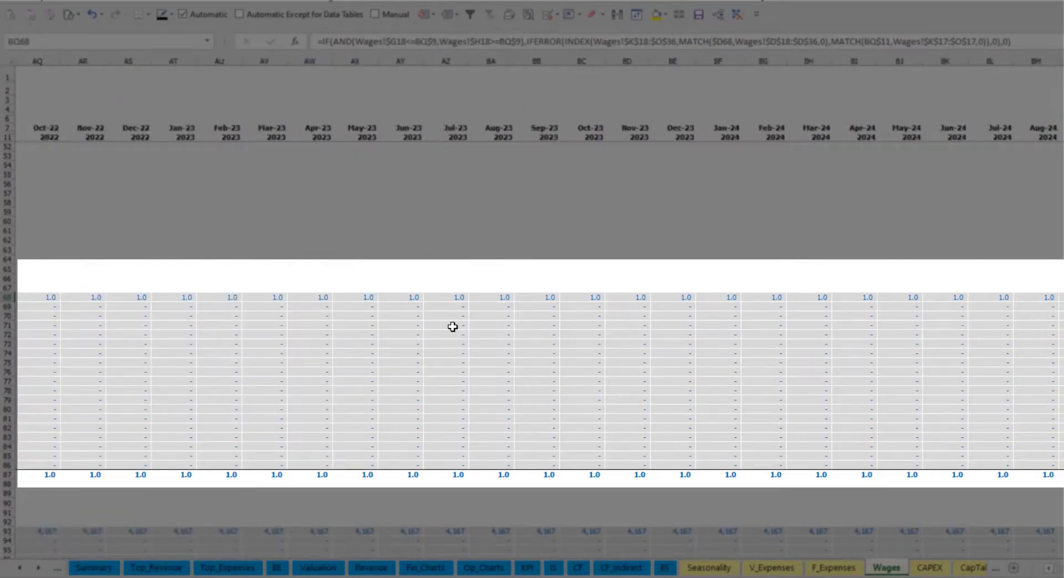
{"action": "key", "text": "Home"}
{"action": "scroll", "coordinate": [451, 327], "scroll_direction": "up", "scroll_amount": 13}
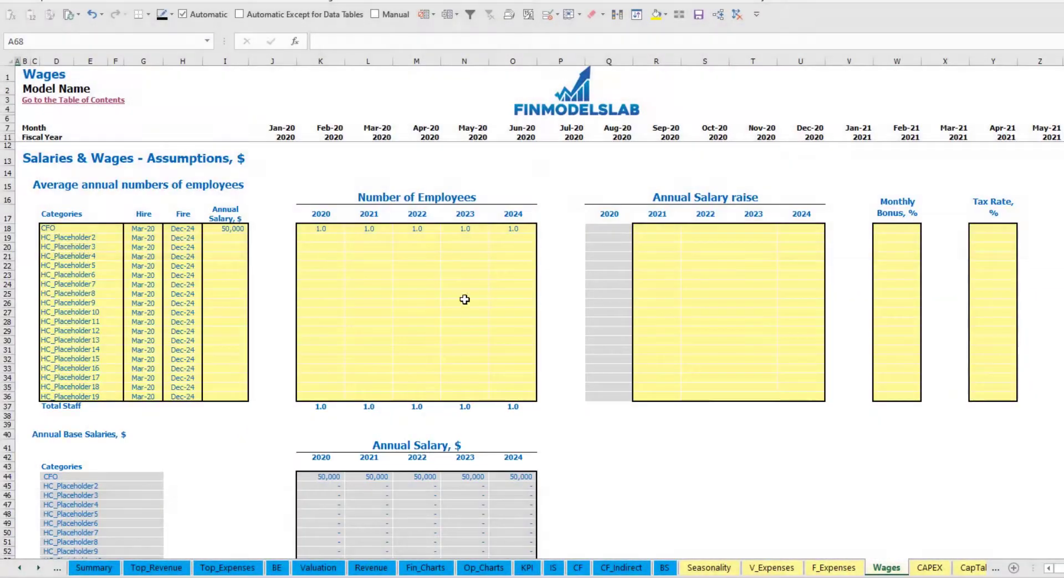
Step: Set the CFO's annual salary raise to 5% for 2021 and copy it to 2022 through 2024
{"action": "left_click", "coordinate": [663, 230]}
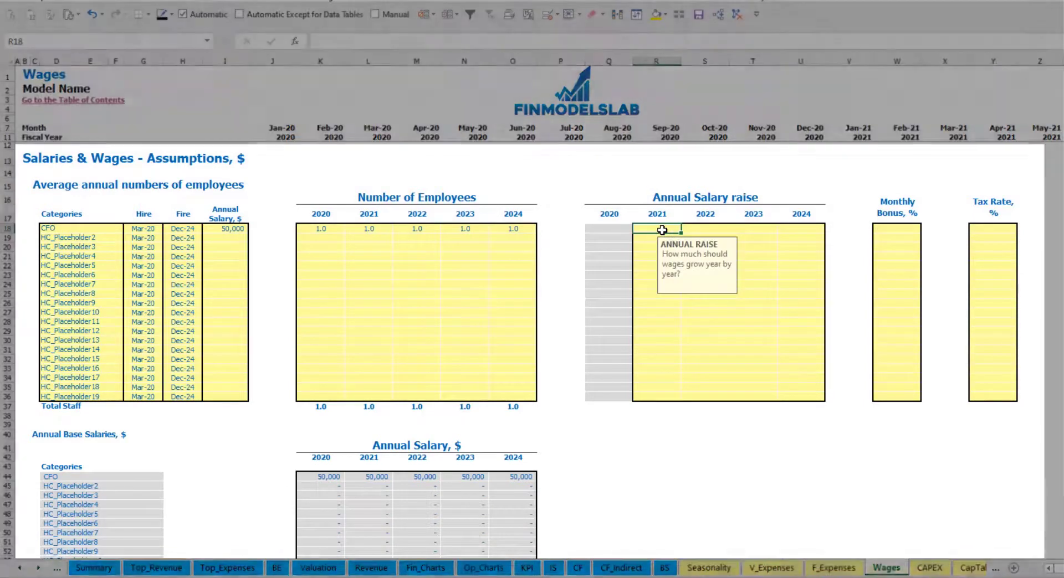
{"action": "type", "text": "5%"}
{"action": "key", "text": "ctrl+Return"}
{"action": "key", "text": "ctrl+c"}
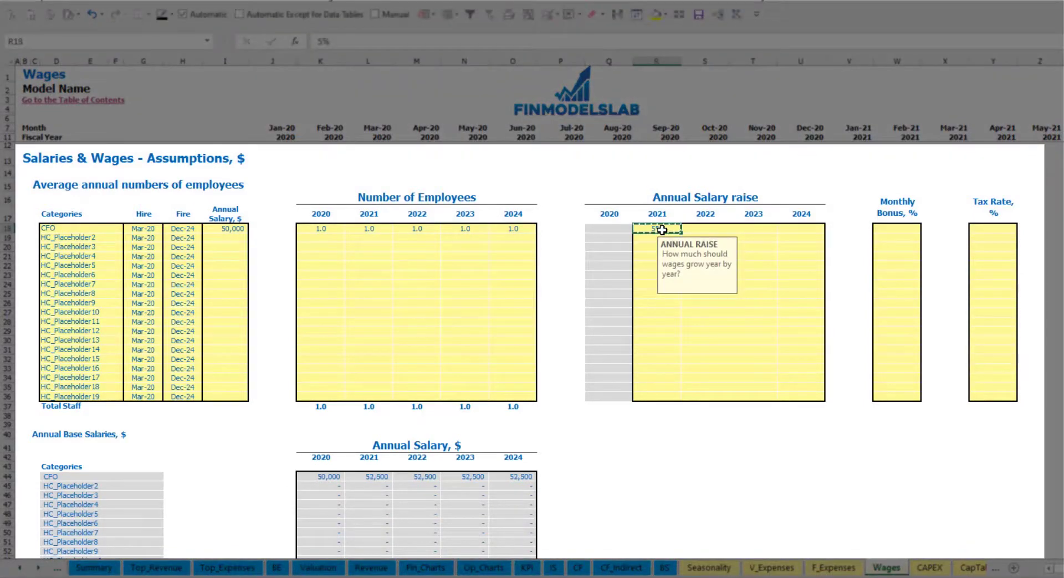
{"action": "key", "text": "Right"}
{"action": "key", "text": "shift+Right"}
{"action": "key", "text": "shift+Right"}
{"action": "key", "text": "ctrl+v"}
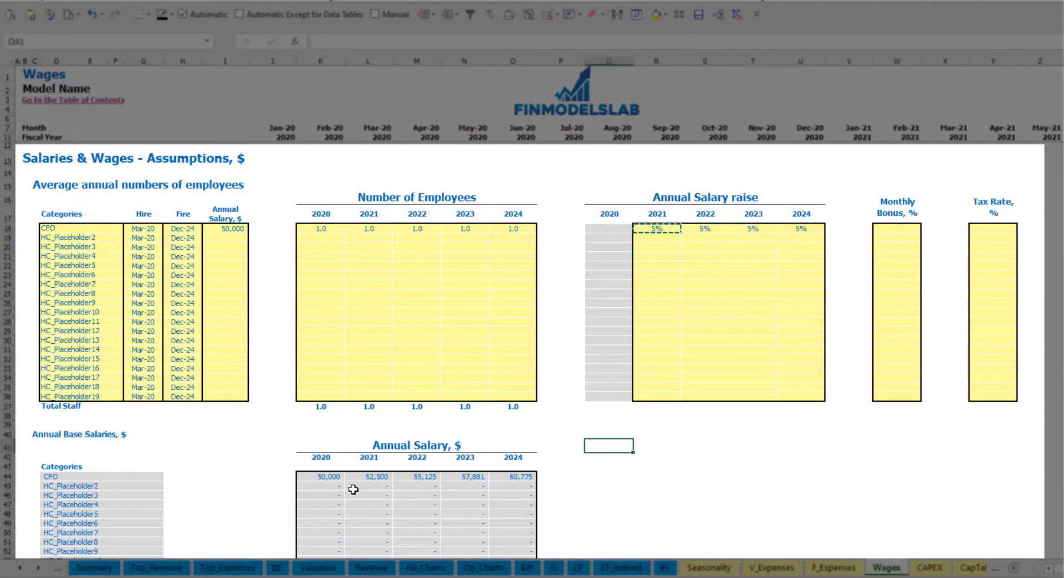
Step: Examine the CFO's yearly figures in the Annual Salary table against the base salary and raise percentages
{"action": "left_click_drag", "start_coordinate": [335, 480], "coordinate": [484, 472]}
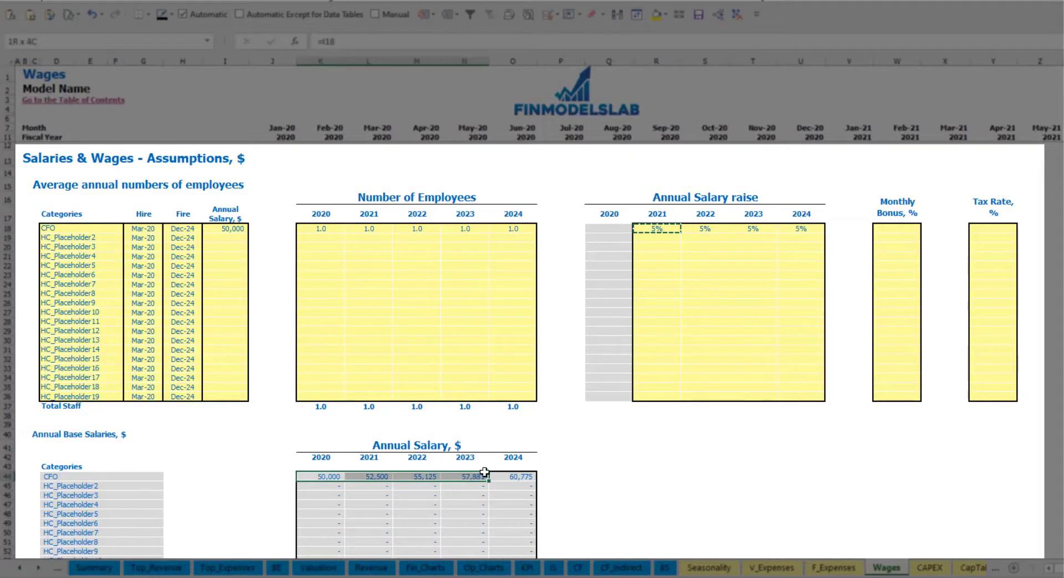
{"action": "left_click", "coordinate": [376, 487]}
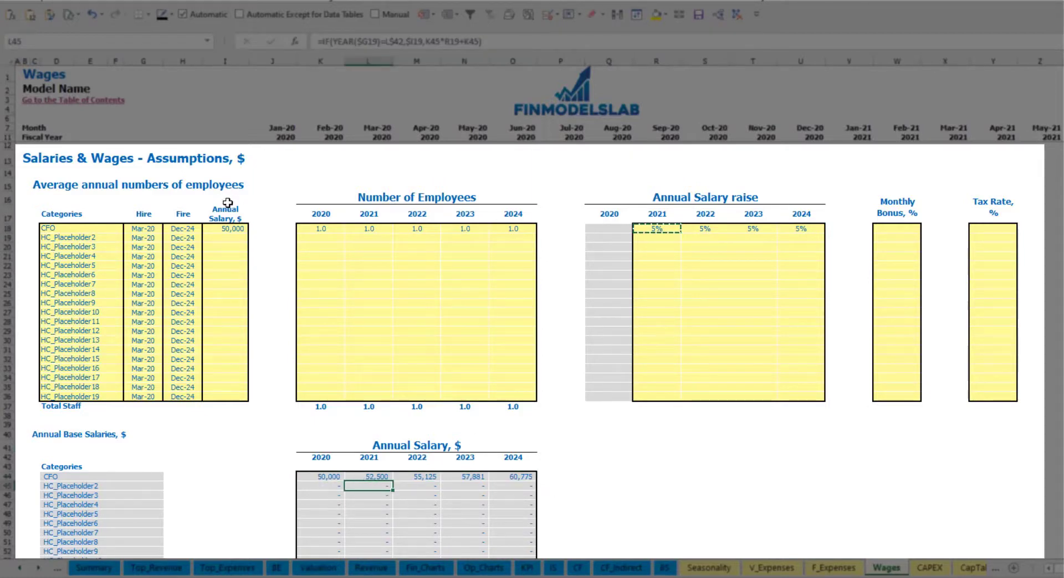
{"action": "left_click", "coordinate": [233, 228]}
{"action": "left_click_drag", "start_coordinate": [672, 229], "coordinate": [798, 229]}
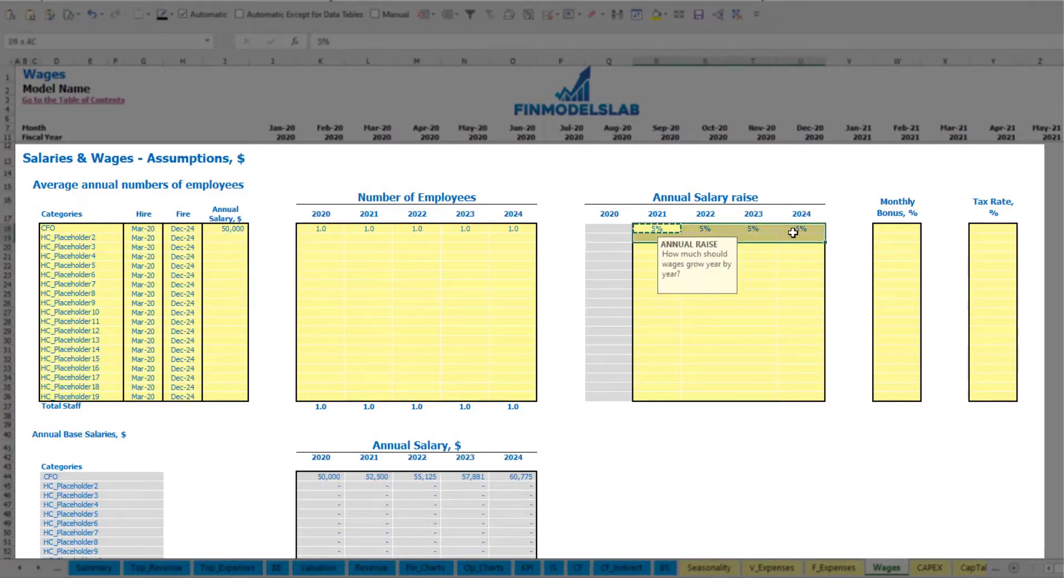
{"action": "left_click", "coordinate": [368, 476]}
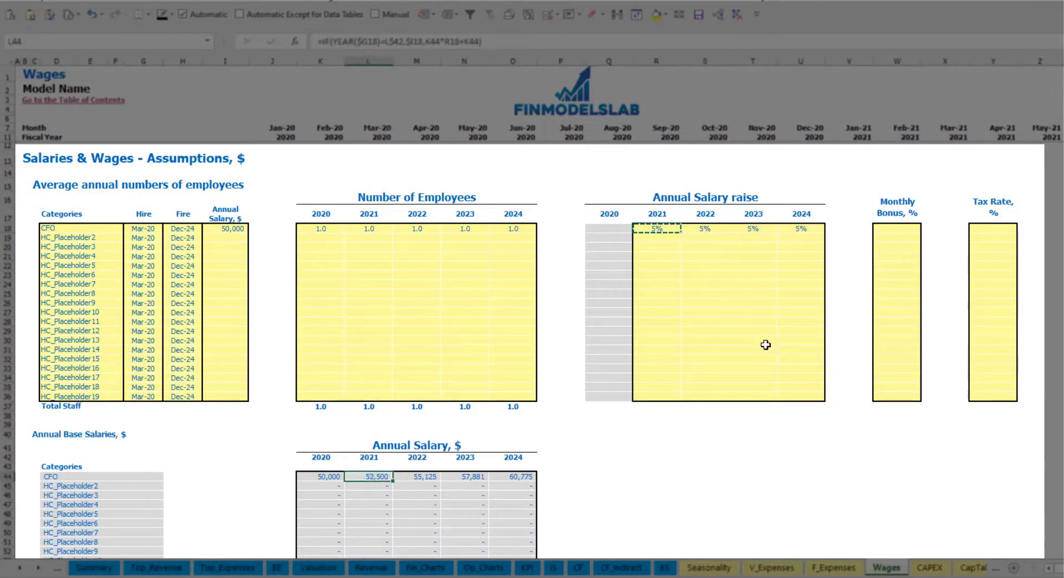
Step: Set the CFO's monthly bonus to 10% and the tax rate to 5%
{"action": "left_click", "coordinate": [901, 228]}
{"action": "type", "text": "10"}
{"action": "key", "text": "Return"}
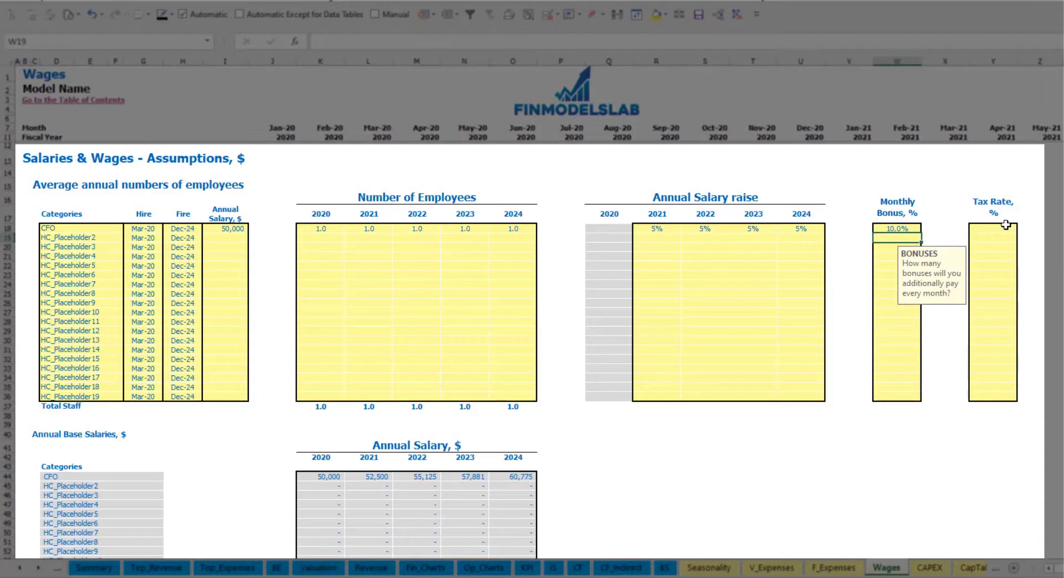
{"action": "left_click", "coordinate": [1003, 226]}
{"action": "key", "text": "Return"}
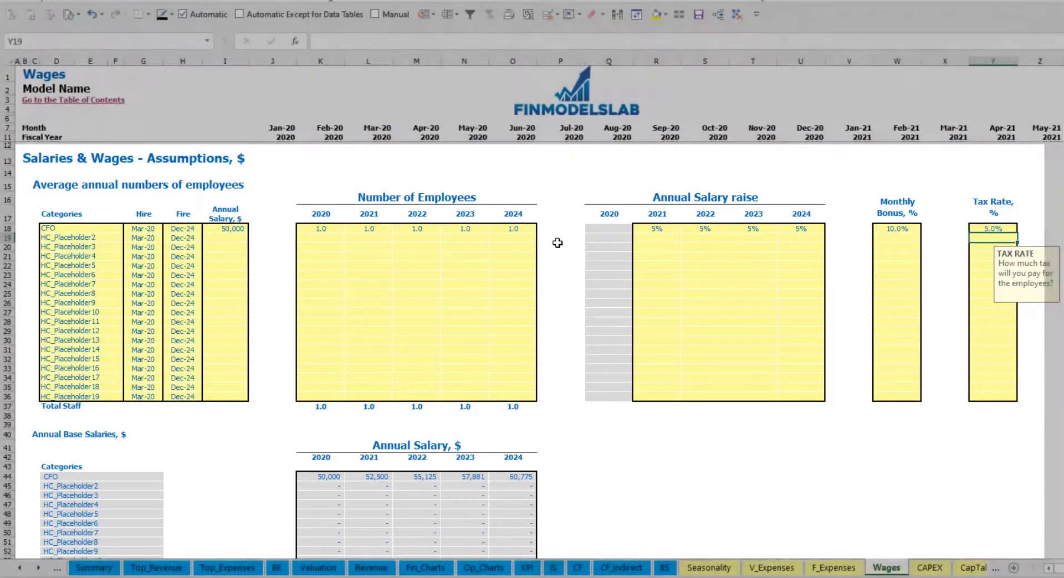
Step: Inspect the CFO rows and formulas in the Monthly Base Salaries and Monthly Bonus tables, and the CFO row in Monthly Base Taxes
{"action": "scroll", "coordinate": [418, 351], "scroll_direction": "down", "scroll_amount": 13}
{"action": "scroll", "coordinate": [405, 365], "scroll_direction": "down", "scroll_amount": 3}
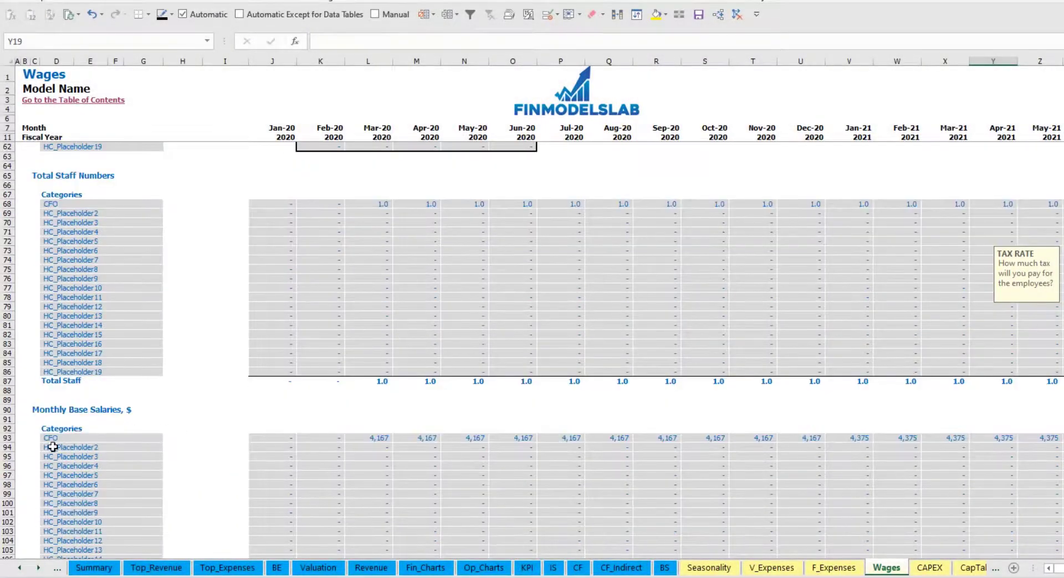
{"action": "scroll", "coordinate": [9, 382], "scroll_direction": "down", "scroll_amount": 3}
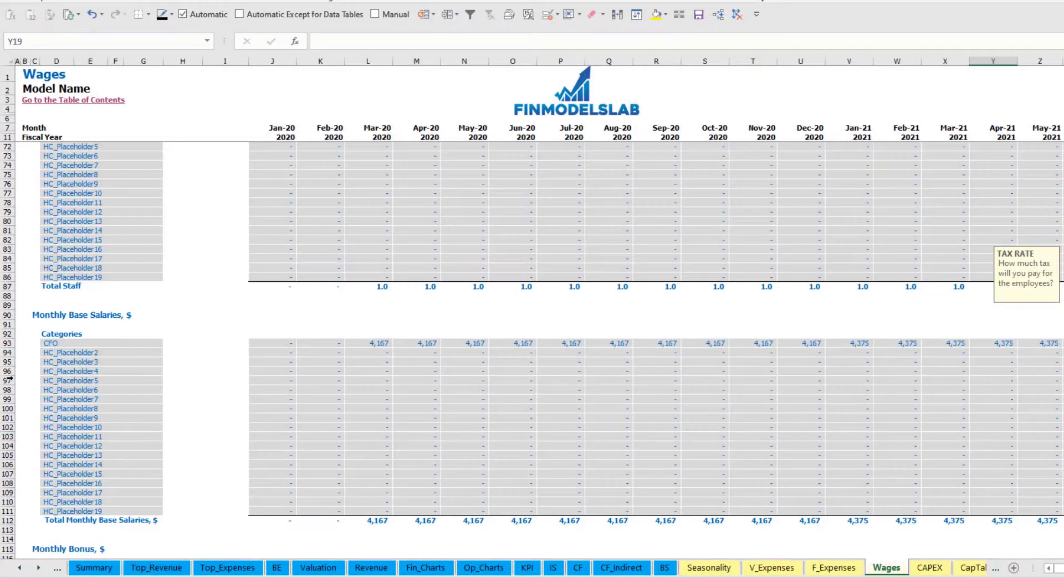
{"action": "left_click", "coordinate": [7, 344]}
{"action": "left_click", "coordinate": [381, 343]}
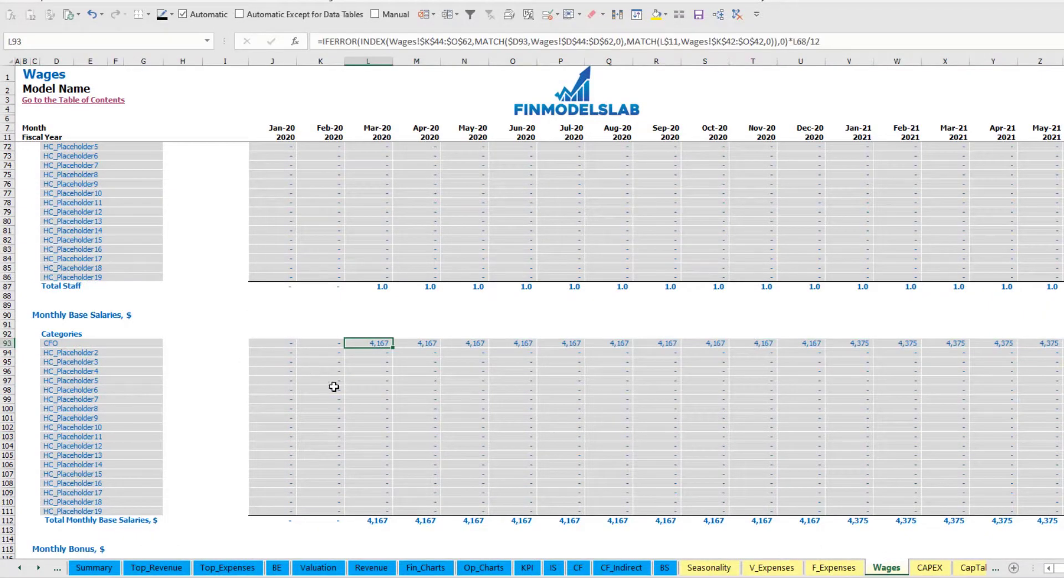
{"action": "scroll", "coordinate": [344, 385], "scroll_direction": "down", "scroll_amount": 7}
{"action": "left_click", "coordinate": [7, 390]}
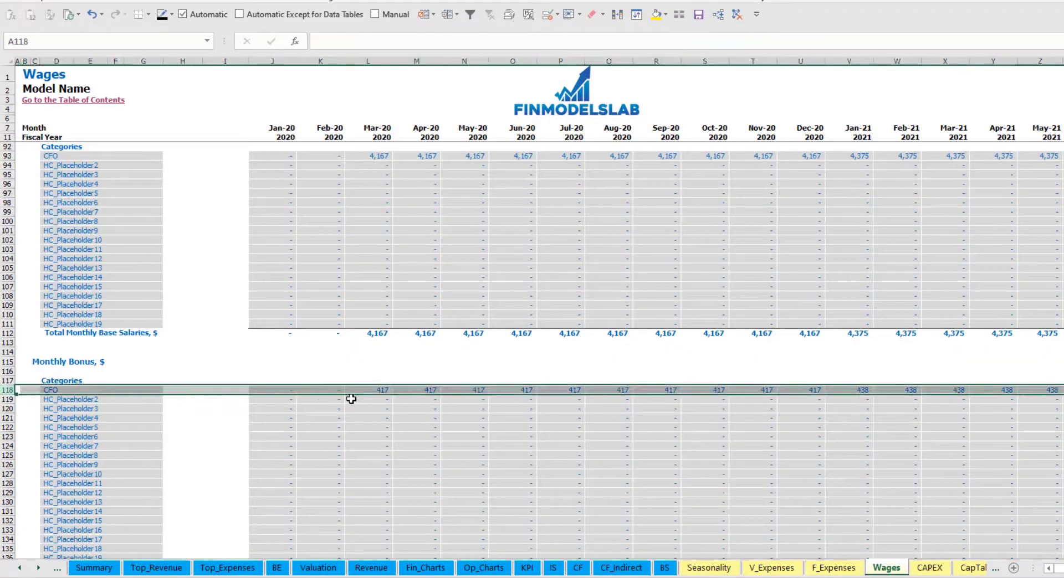
{"action": "left_click", "coordinate": [382, 390]}
{"action": "scroll", "coordinate": [382, 390], "scroll_direction": "down", "scroll_amount": 7}
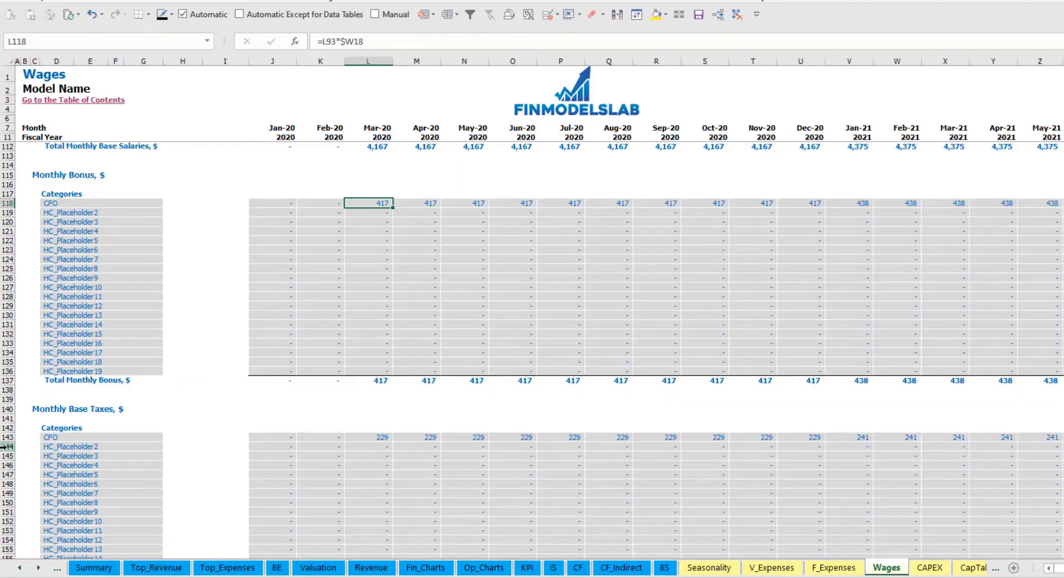
{"action": "left_click", "coordinate": [3, 437]}
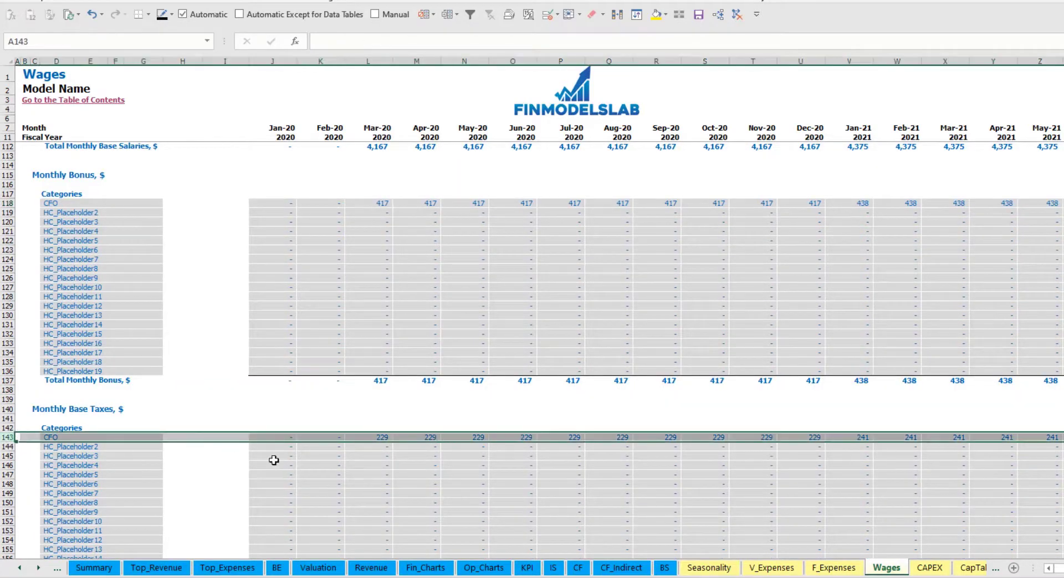
Step: Rename the second staff category in the salary assumptions, HC_Placeholder2, as Admin HC
{"action": "scroll", "coordinate": [452, 416], "scroll_direction": "up", "scroll_amount": 20}
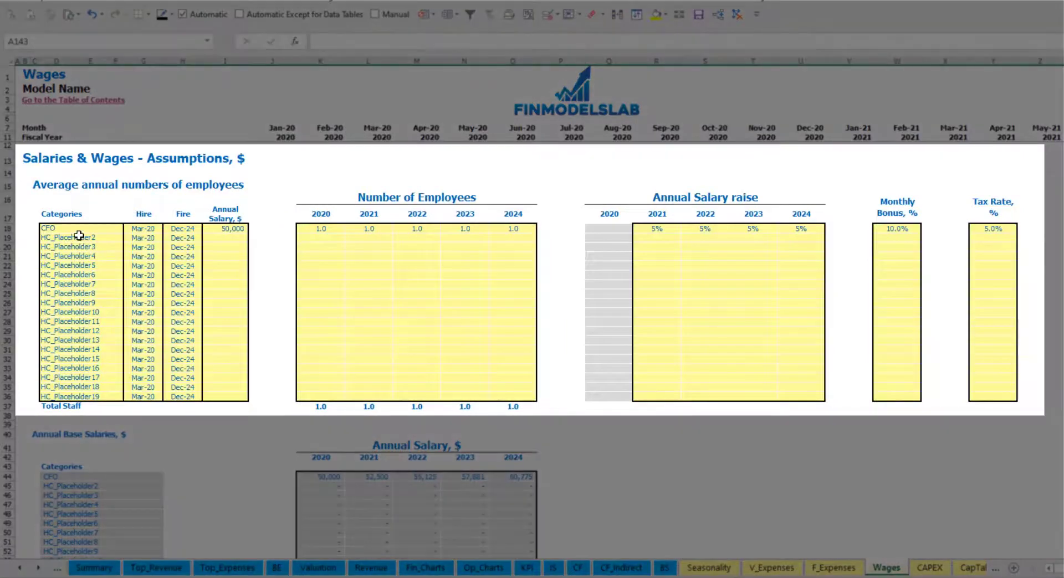
{"action": "left_click", "coordinate": [78, 237]}
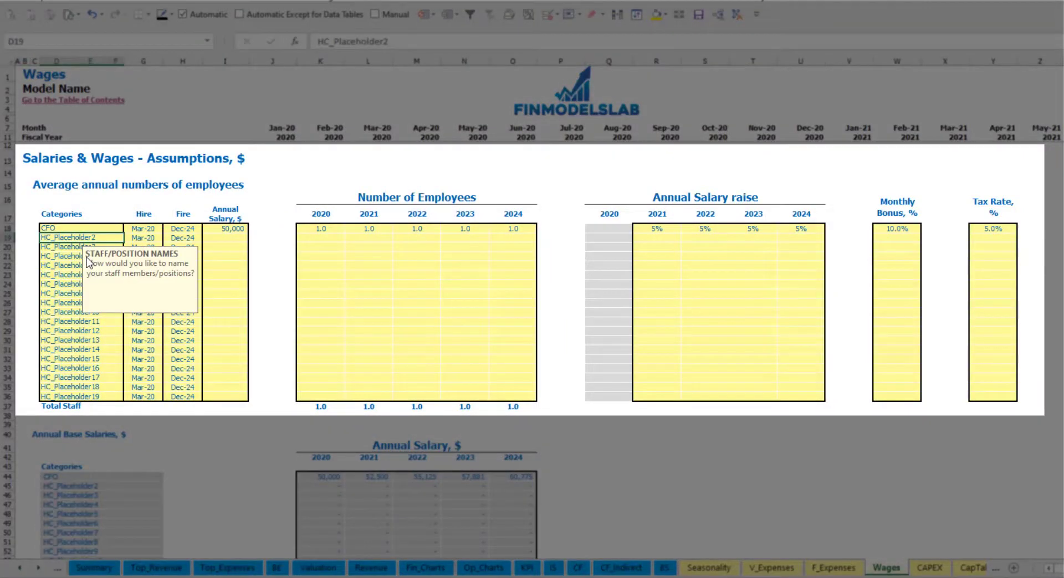
{"action": "type", "text": "Admin"}
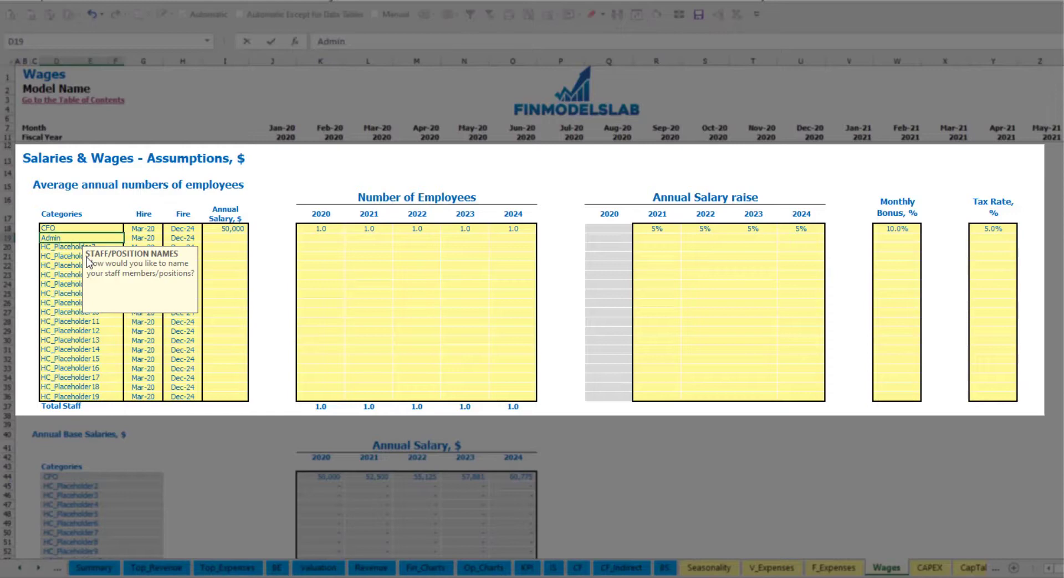
{"action": "type", "text": " HC"}
{"action": "key", "text": "Return"}
Step: Set the Admin HC hire date to Apr-20 and its annual salary to 30,000
{"action": "left_click", "coordinate": [151, 238]}
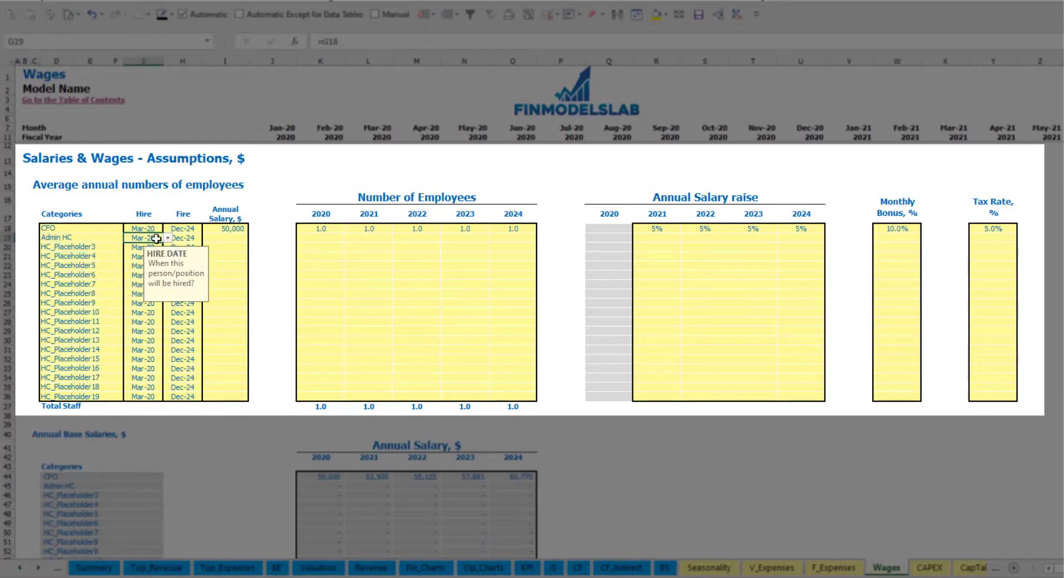
{"action": "left_click", "coordinate": [167, 238]}
{"action": "left_click", "coordinate": [153, 265]}
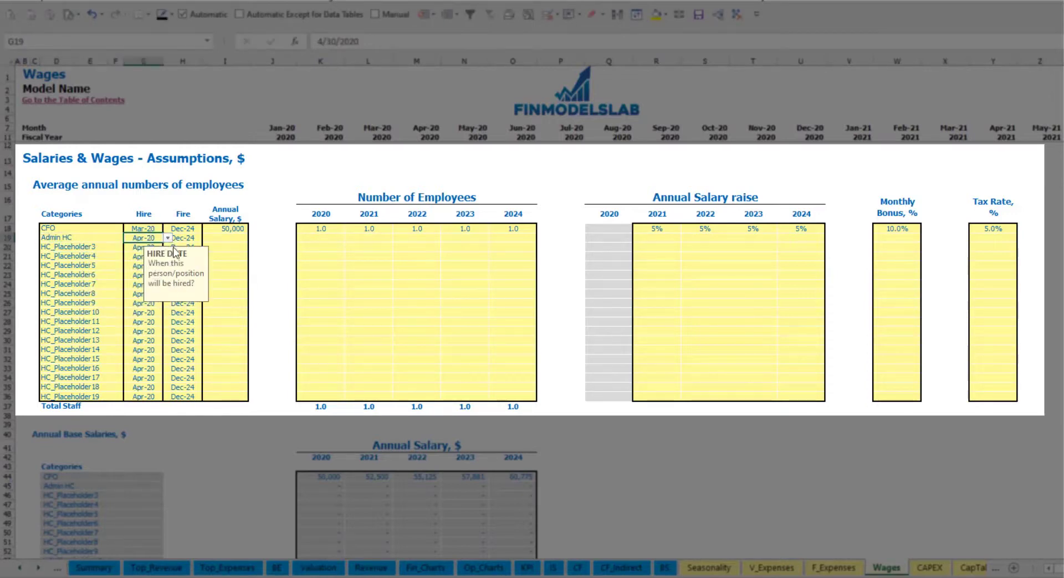
{"action": "left_click", "coordinate": [195, 239]}
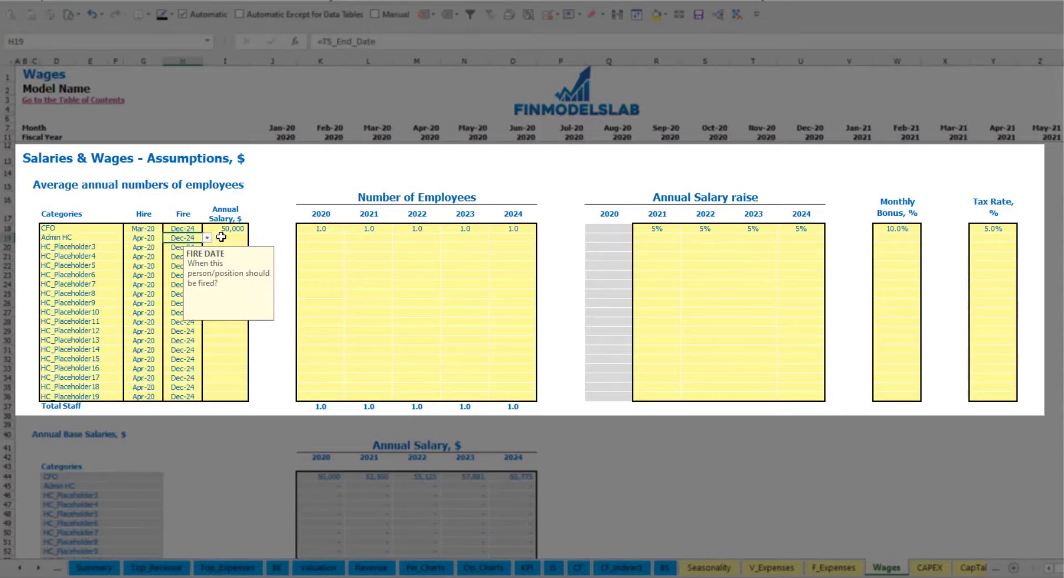
{"action": "left_click", "coordinate": [222, 237]}
{"action": "type", "text": "3000"}
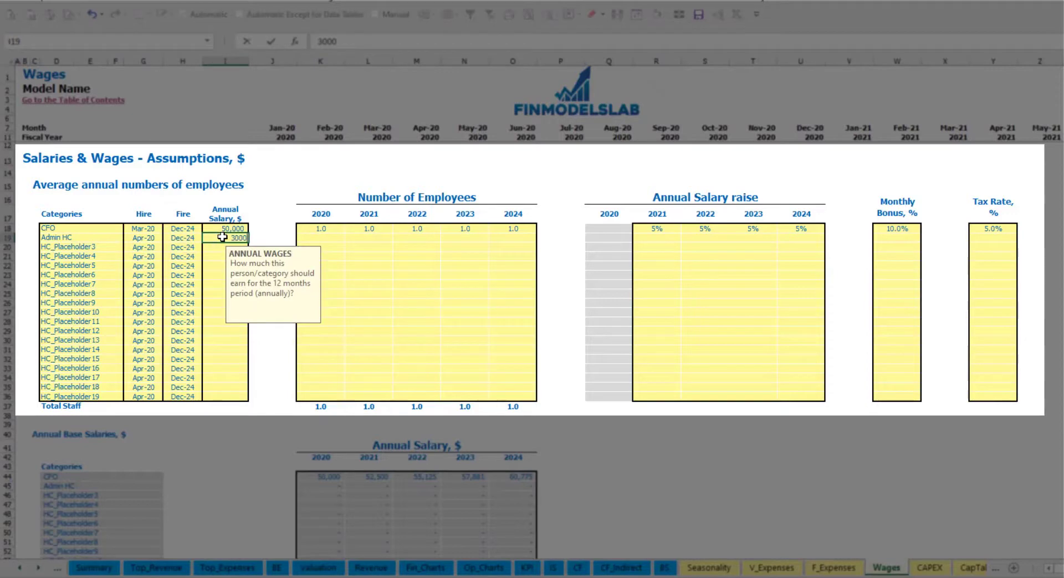
Step: Enter the Admin HC number of employees as 2, 4, 6, 8 and 10 for 2020 through 2024
{"action": "left_click", "coordinate": [329, 237]}
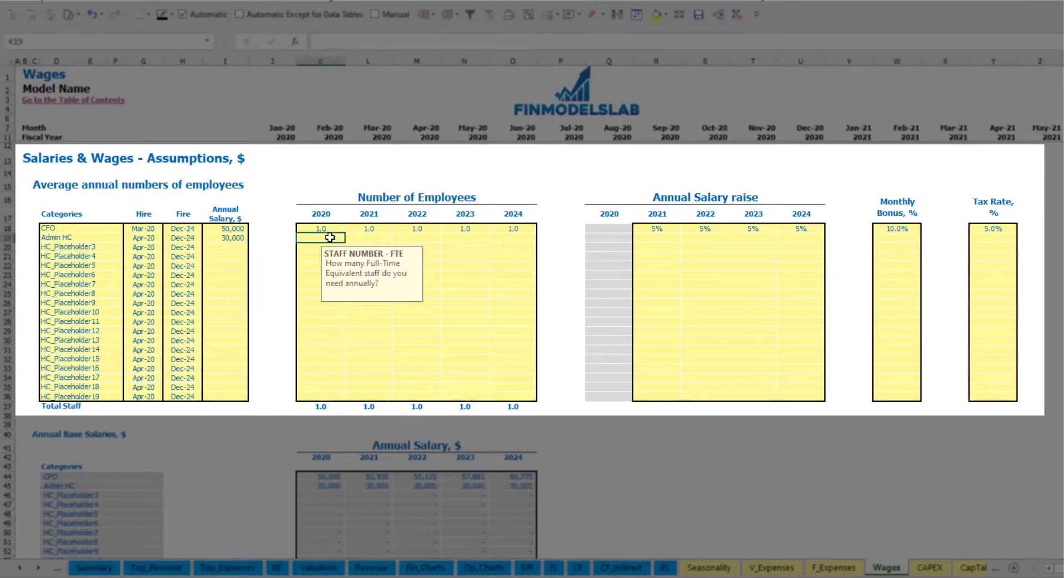
{"action": "key", "text": "Tab"}
{"action": "type", "text": "4"}
{"action": "key", "text": "Tab"}
{"action": "type", "text": "6"}
{"action": "key", "text": "Tab"}
{"action": "type", "text": "8"}
{"action": "key", "text": "Tab"}
{"action": "key", "text": "Tab"}
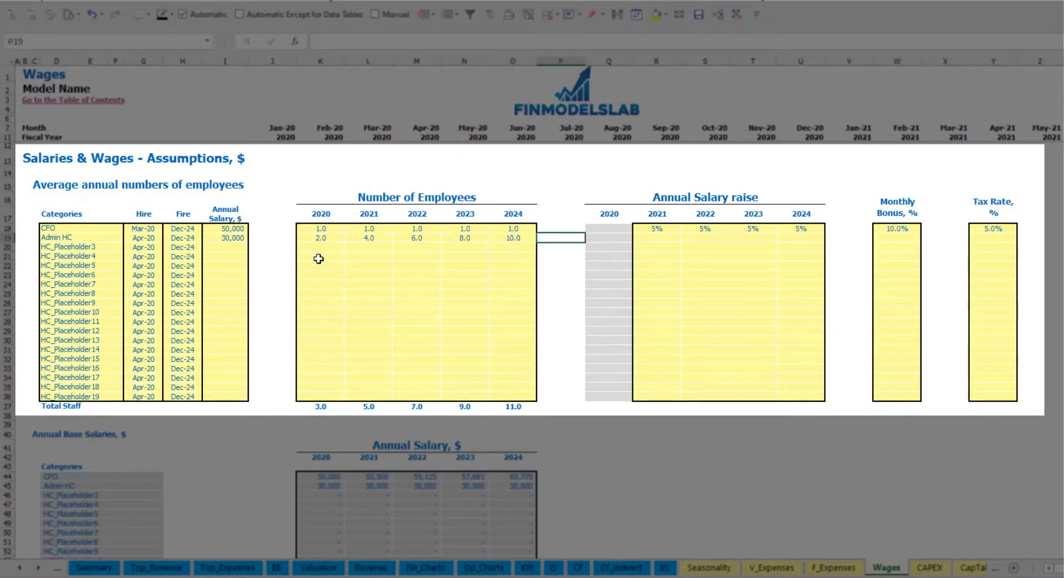
Step: Set the Admin HC annual salary raise to 3% for 2021 and copy it to 2022 through 2024
{"action": "left_click", "coordinate": [654, 237]}
{"action": "type", "text": "5%"}
{"action": "key", "text": "ctrl+Return"}
{"action": "key", "text": "ctrl+c"}
{"action": "key", "text": "Right"}
{"action": "key", "text": "shift+Right"}
{"action": "key", "text": "shift+Right"}
{"action": "key", "text": "ctrl+v"}
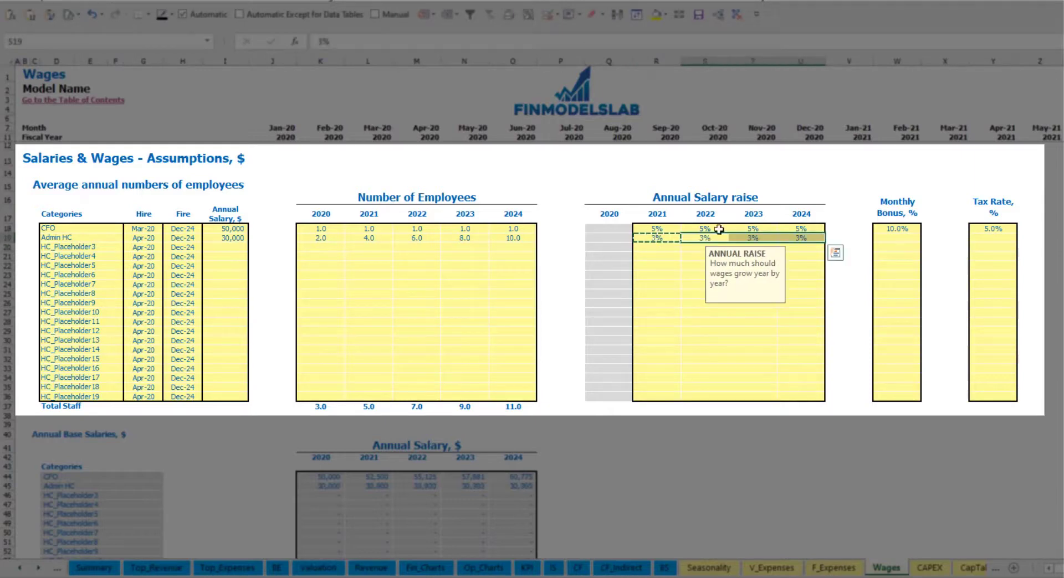
Step: Set the Admin HC monthly bonus to 5% and the tax rate to 5%
{"action": "left_click", "coordinate": [911, 240]}
{"action": "type", "text": "5%"}
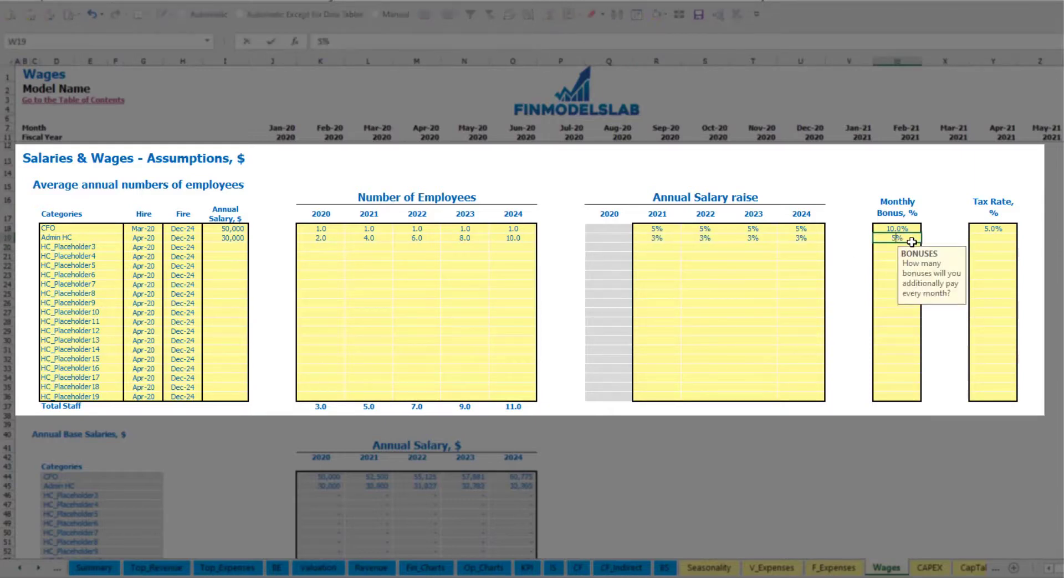
{"action": "key", "text": "Tab"}
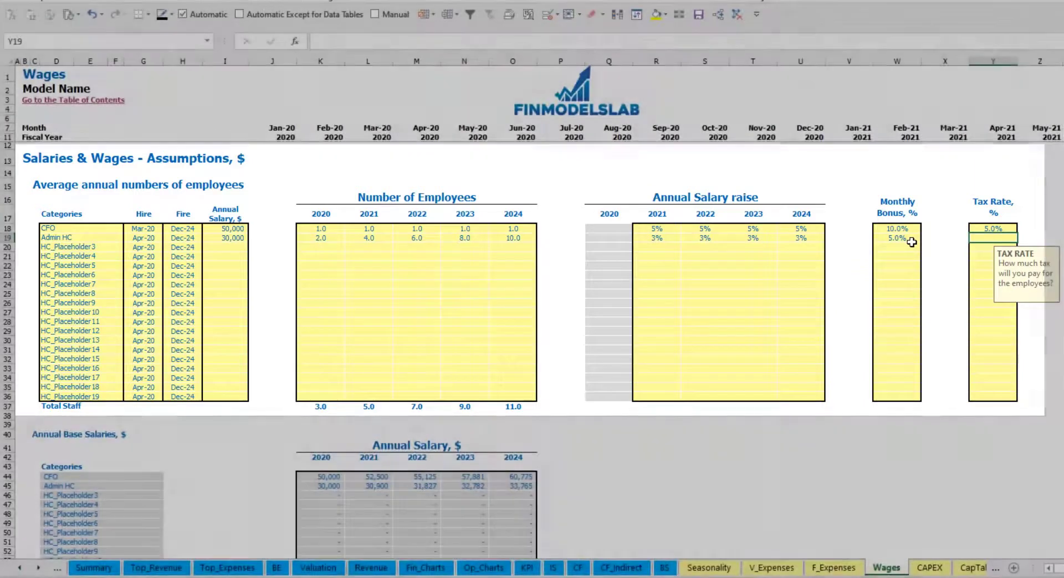
{"action": "type", "text": "5%"}
{"action": "key", "text": "Return"}
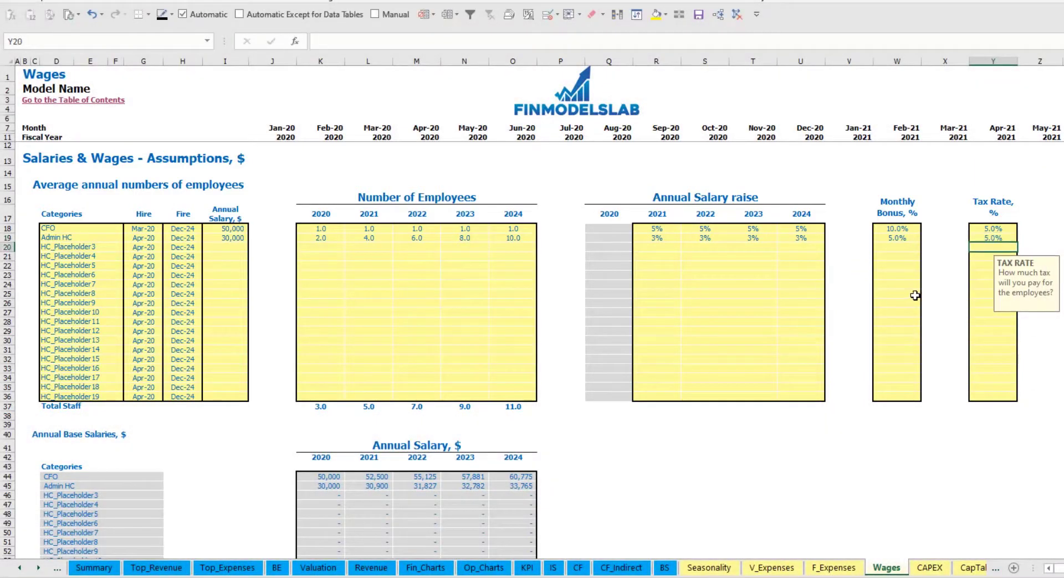
Step: Examine the Admin HC row of the Total Staff Numbers table month by month across the forecast years
{"action": "scroll", "coordinate": [407, 344], "scroll_direction": "down", "scroll_amount": 13}
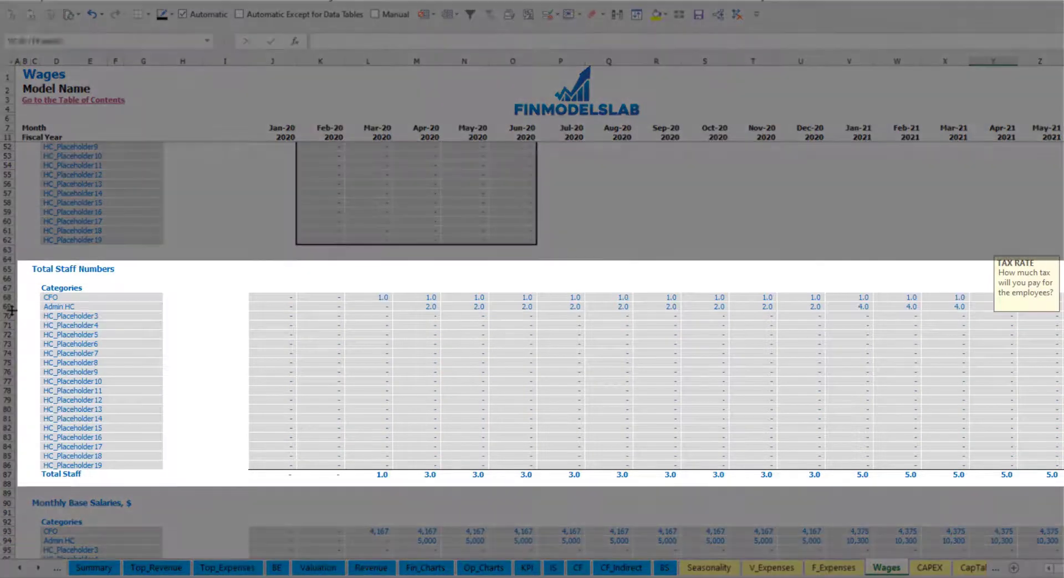
{"action": "left_click", "coordinate": [10, 306]}
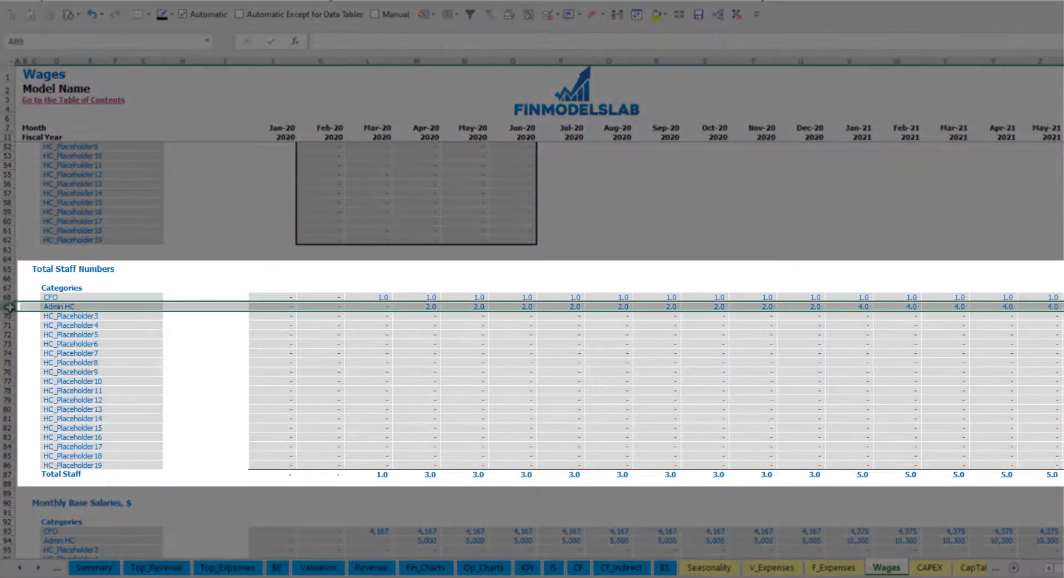
{"action": "left_click", "coordinate": [426, 306]}
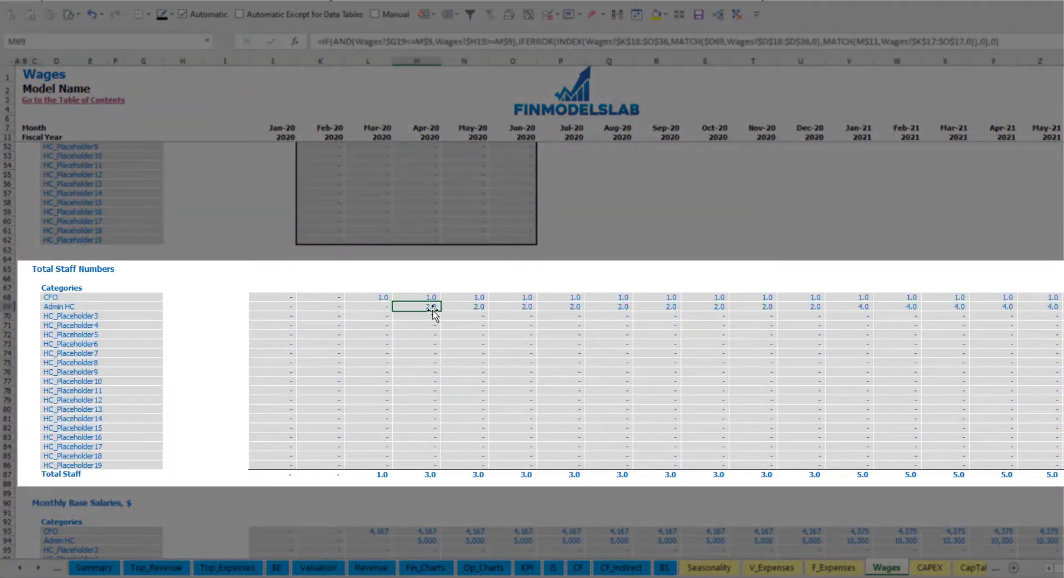
{"action": "left_click_drag", "start_coordinate": [441, 310], "coordinate": [815, 308]}
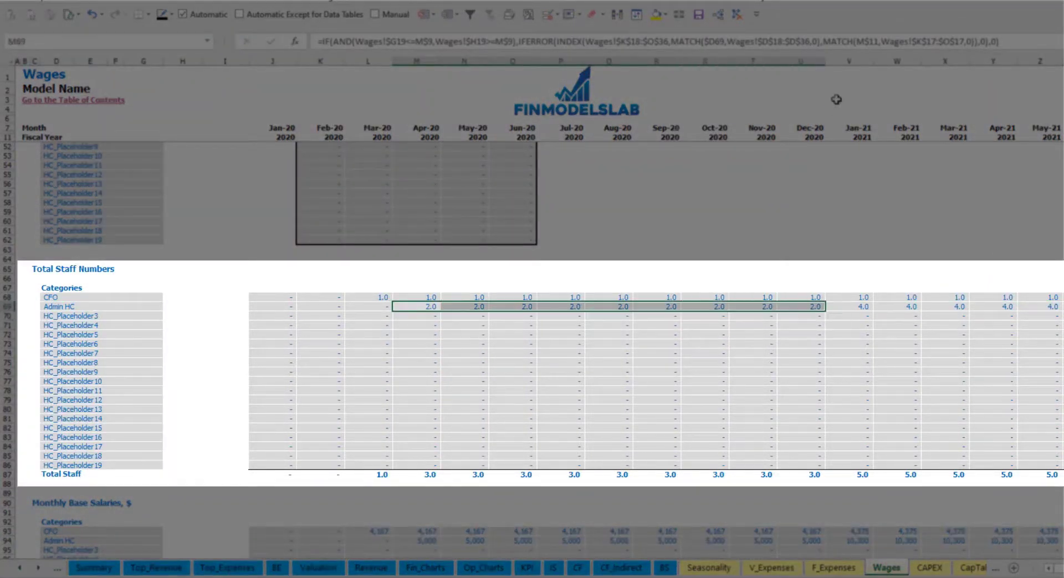
{"action": "left_click", "coordinate": [867, 306]}
{"action": "left_click_drag", "start_coordinate": [867, 304], "coordinate": [1061, 307]}
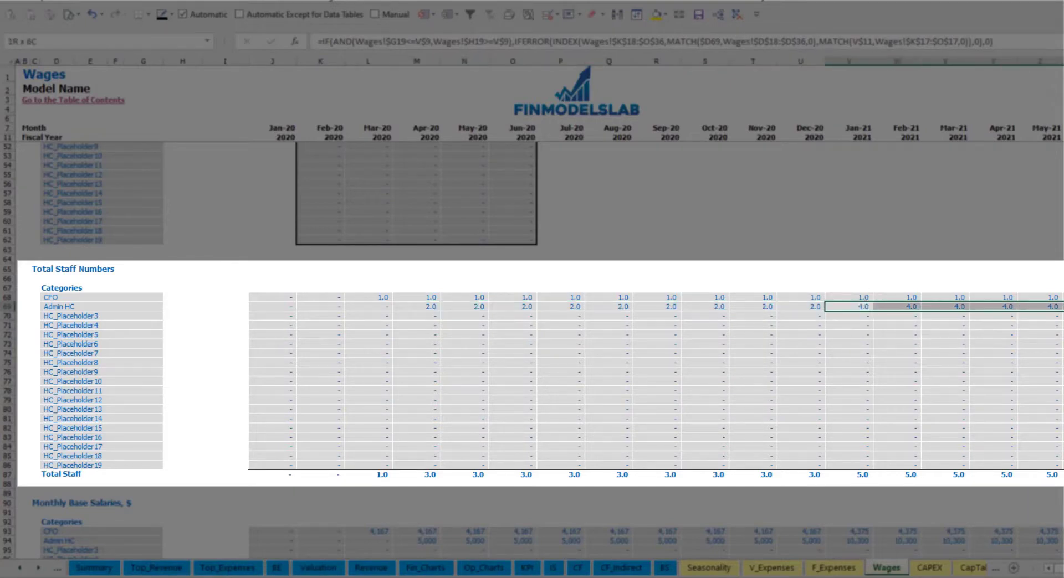
{"action": "scroll", "coordinate": [531, 310], "scroll_direction": "right", "scroll_amount": 10}
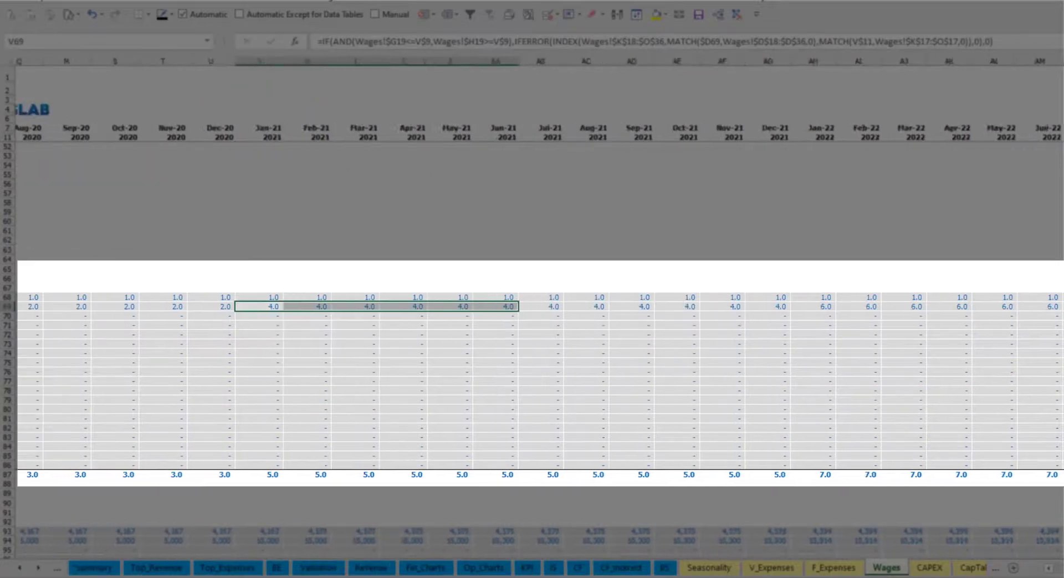
{"action": "scroll", "coordinate": [1050, 363], "scroll_direction": "right", "scroll_amount": 1}
{"action": "left_click", "coordinate": [971, 306]}
{"action": "scroll", "coordinate": [531, 311], "scroll_direction": "right", "scroll_amount": 5}
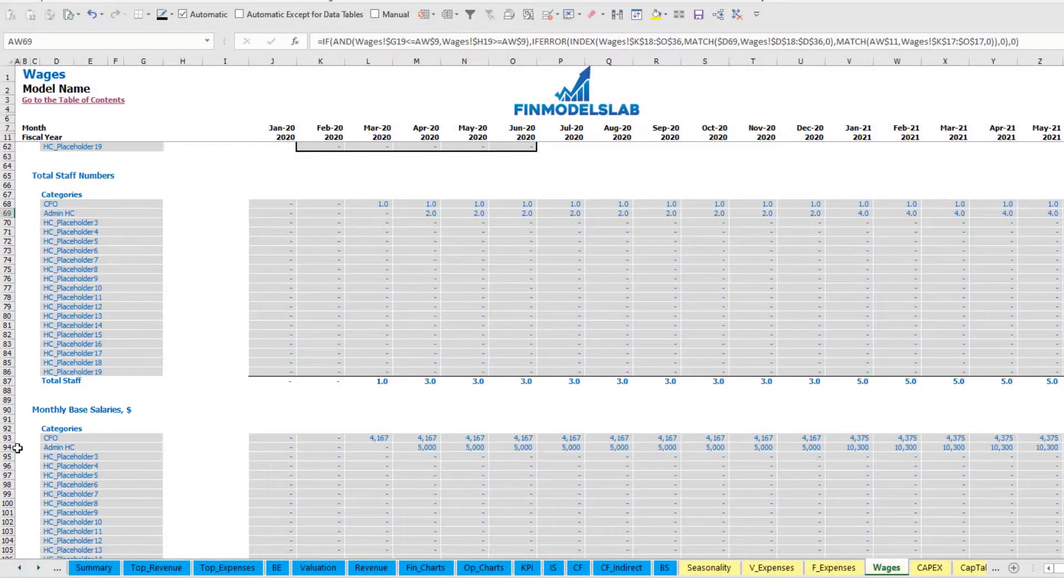
Step: Compare Admin HC's monthly base salaries with its staff numbers, and review the Monthly Bonus and Monthly Base Taxes tables
{"action": "left_click", "coordinate": [9, 448]}
{"action": "left_click", "coordinate": [418, 448]}
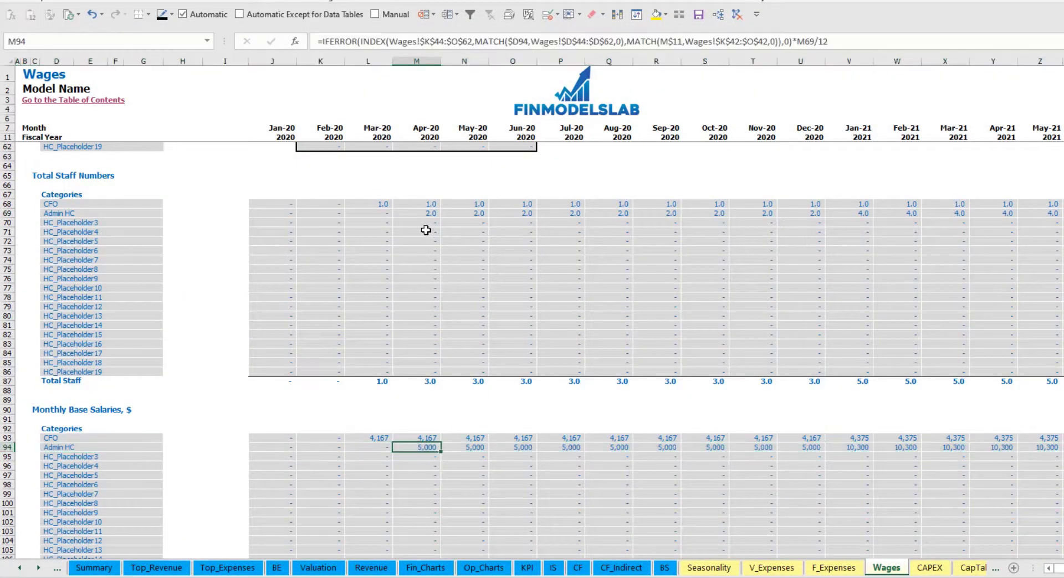
{"action": "left_click", "coordinate": [425, 214]}
{"action": "left_click", "coordinate": [1040, 214]}
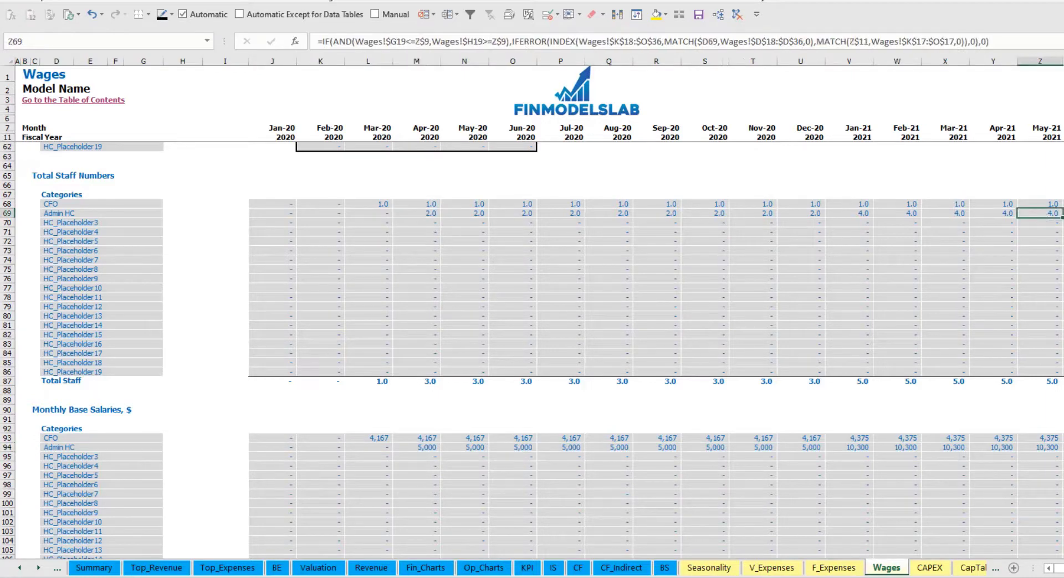
{"action": "left_click", "coordinate": [1056, 449]}
{"action": "scroll", "coordinate": [559, 484], "scroll_direction": "down", "scroll_amount": 10}
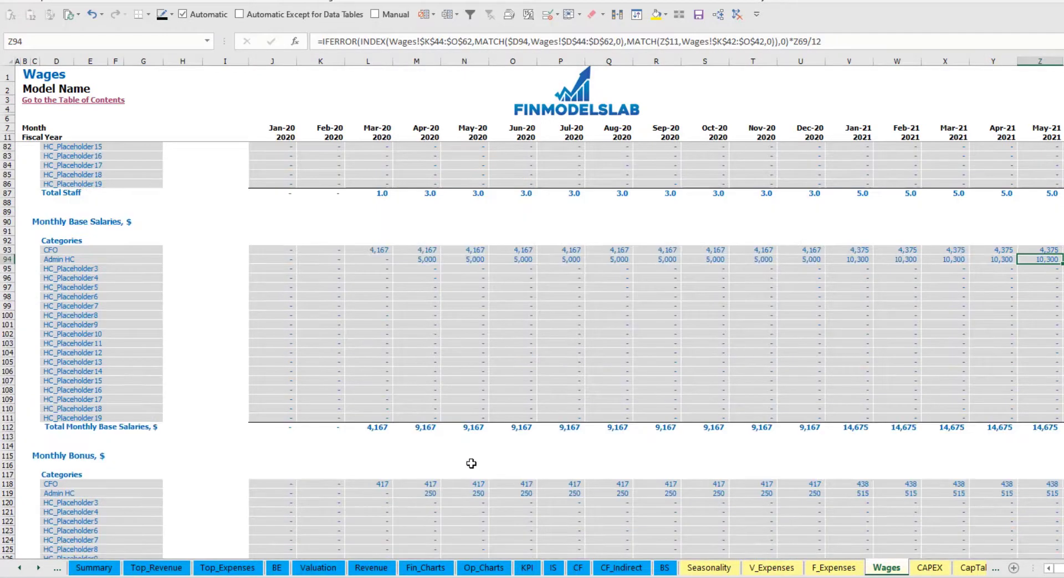
{"action": "scroll", "coordinate": [368, 412], "scroll_direction": "down", "scroll_amount": 7}
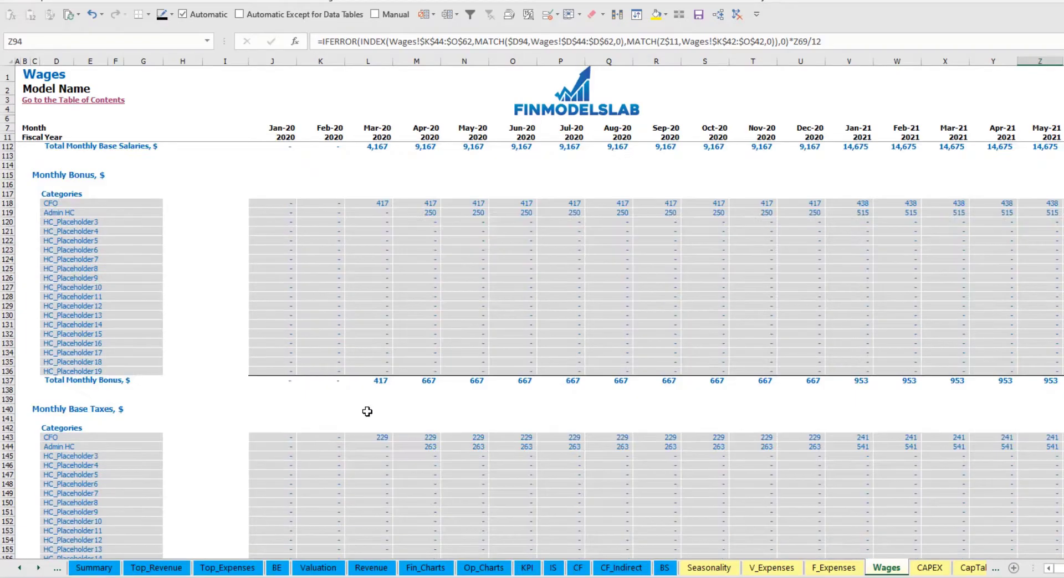
{"action": "scroll", "coordinate": [250, 434], "scroll_direction": "down", "scroll_amount": 3}
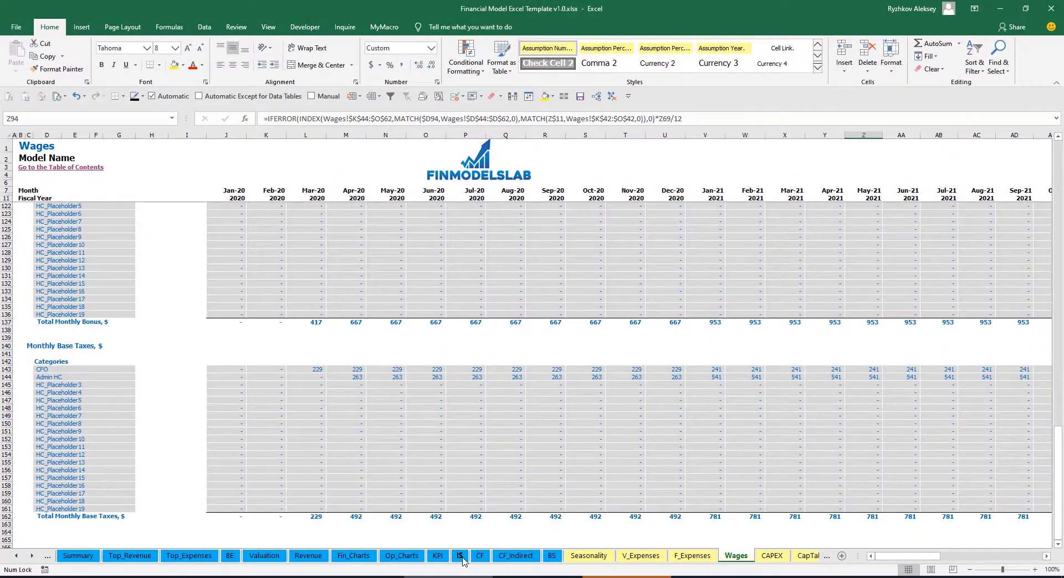
Step: Expand the Salary and Wages group on the IS sheet and examine its staff category lines
{"action": "left_click", "coordinate": [461, 556]}
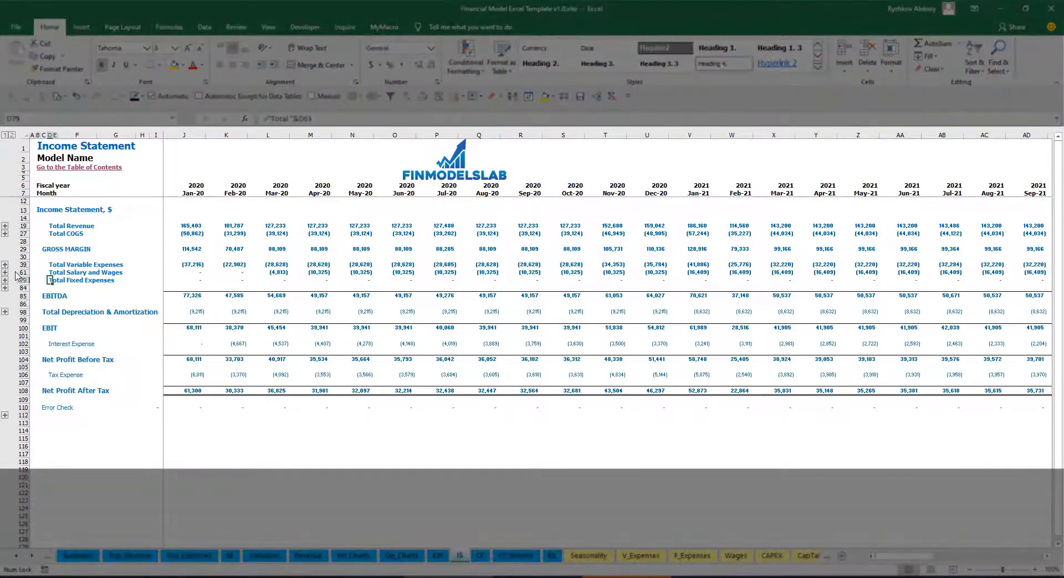
{"action": "left_click", "coordinate": [5, 273]}
{"action": "left_click", "coordinate": [171, 287]}
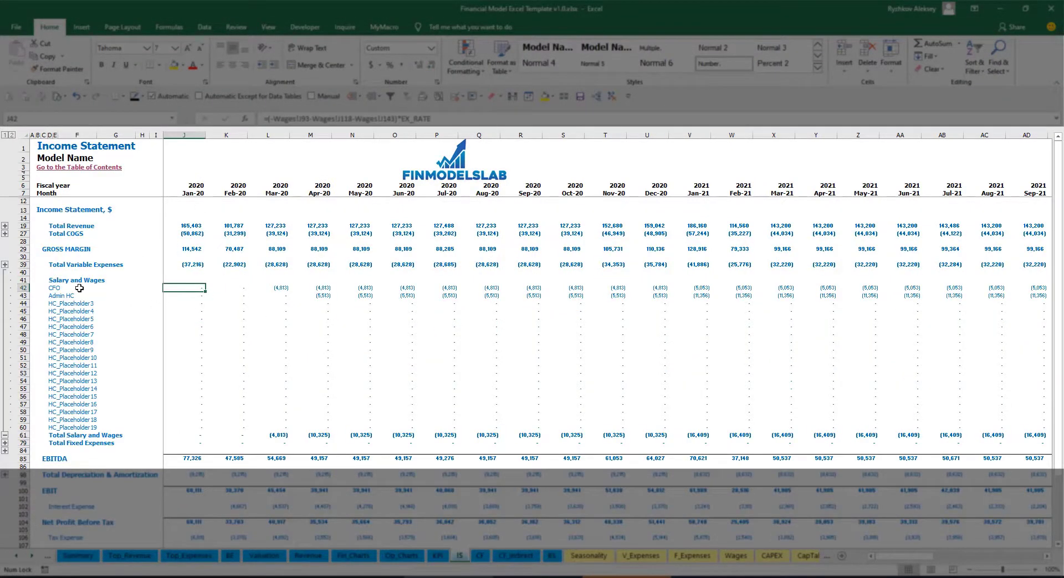
{"action": "left_click_drag", "start_coordinate": [55, 286], "coordinate": [54, 427]}
{"action": "left_click", "coordinate": [96, 295]}
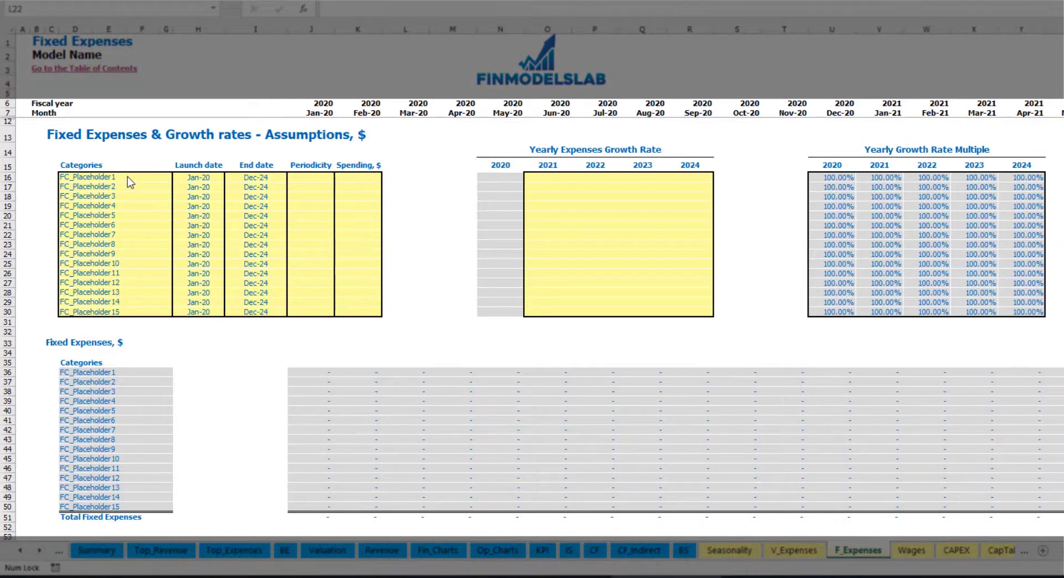
Step: Rename the first fixed expense category on the F_Expenses sheet, FC_Placeholder1, as Utilities
{"action": "left_click", "coordinate": [117, 178]}
{"action": "type", "text": "Utilities"}
{"action": "key", "text": "Return"}
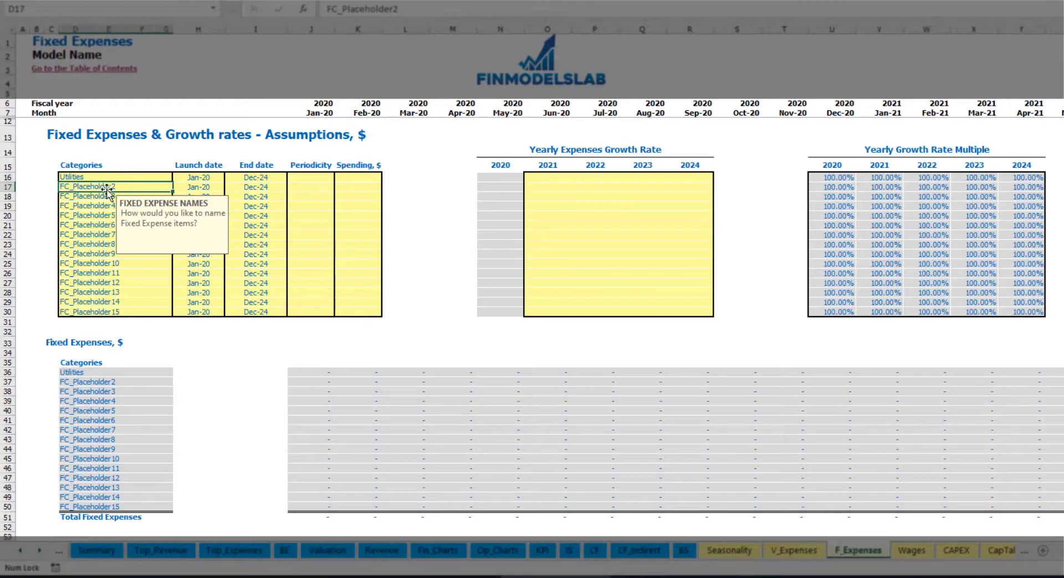
Step: Set the Utilities launch date to Mar-20, and check its end date and the monthly timeline
{"action": "left_click", "coordinate": [200, 178]}
{"action": "left_click", "coordinate": [229, 177]}
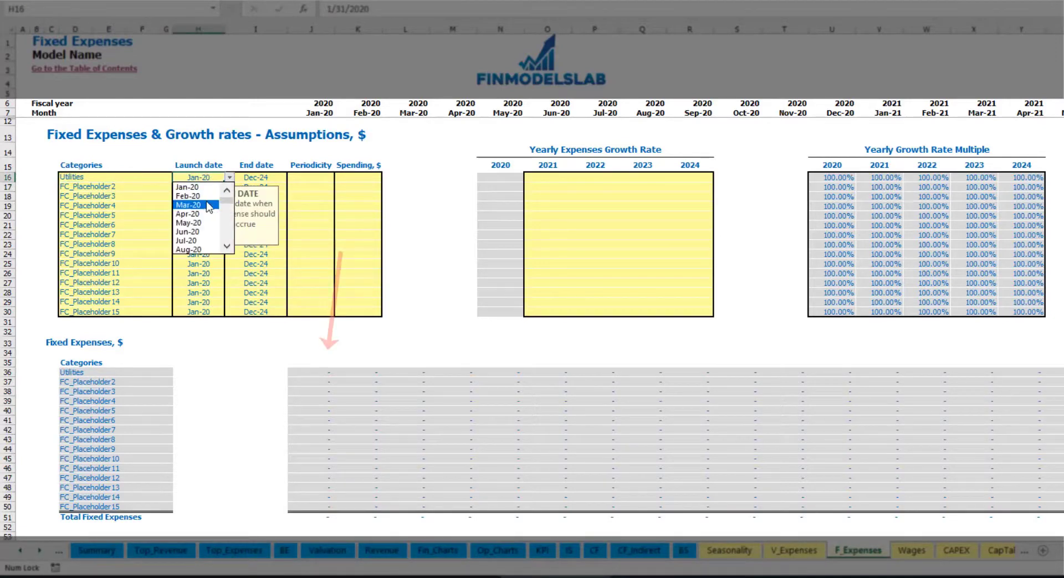
{"action": "left_click", "coordinate": [209, 204]}
{"action": "left_click", "coordinate": [266, 176]}
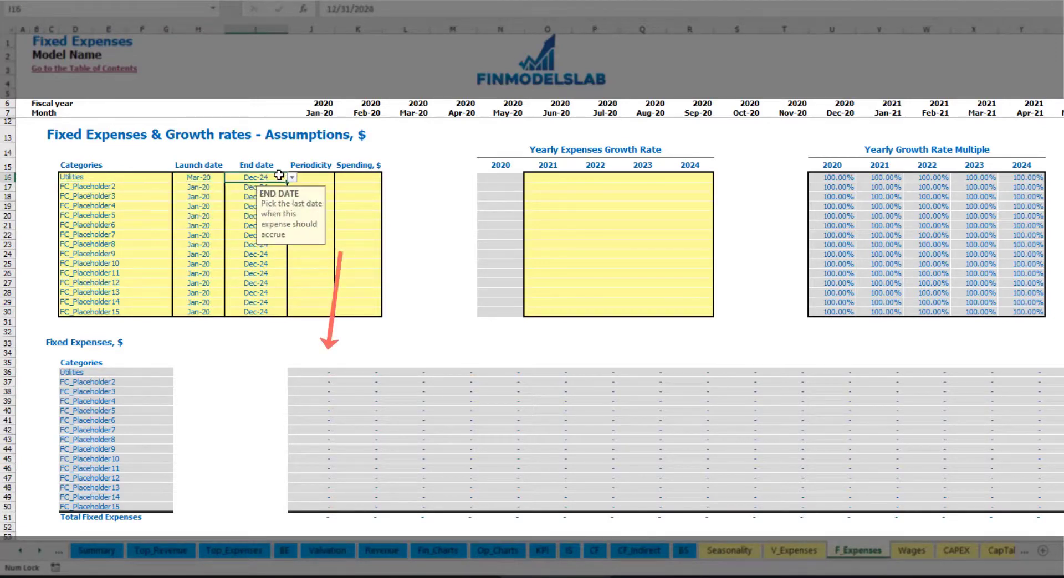
{"action": "left_click", "coordinate": [318, 113]}
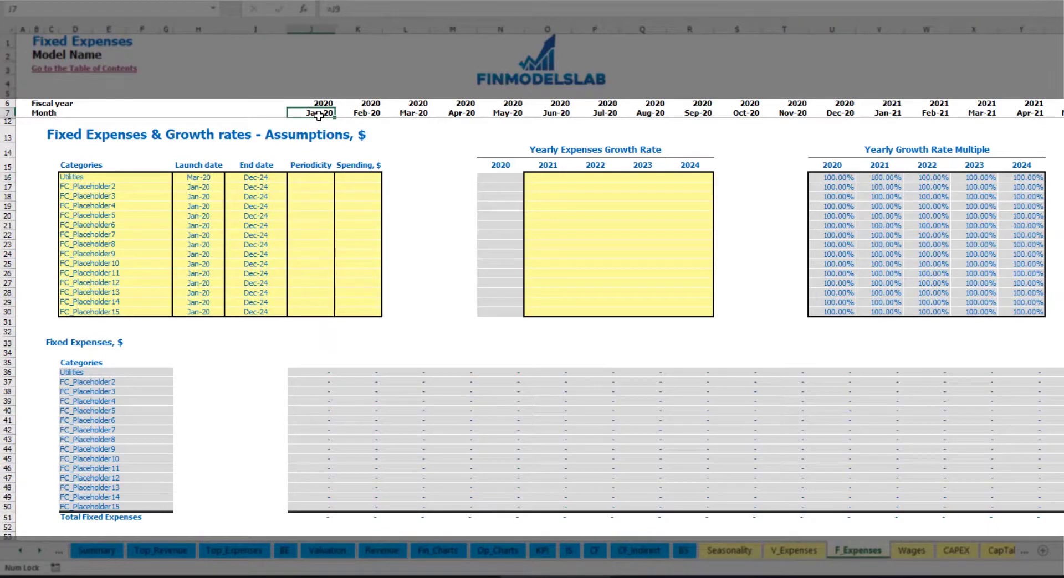
{"action": "key", "text": "ctrl+Right"}
{"action": "key", "text": "ctrl+Left"}
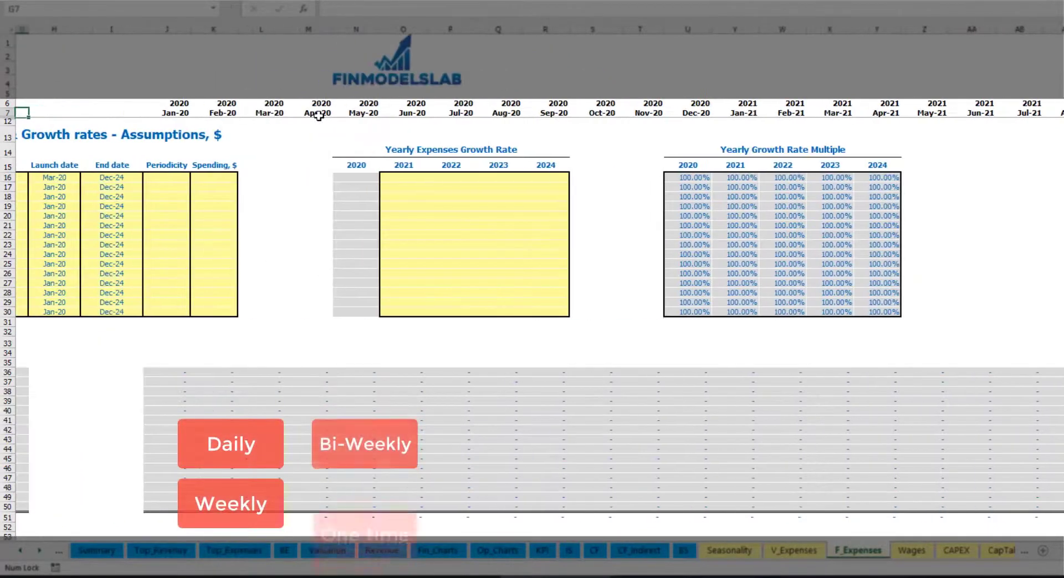
Step: Set the Utilities expense to a Daily periodicity with spending of 50
{"action": "left_click", "coordinate": [328, 177]}
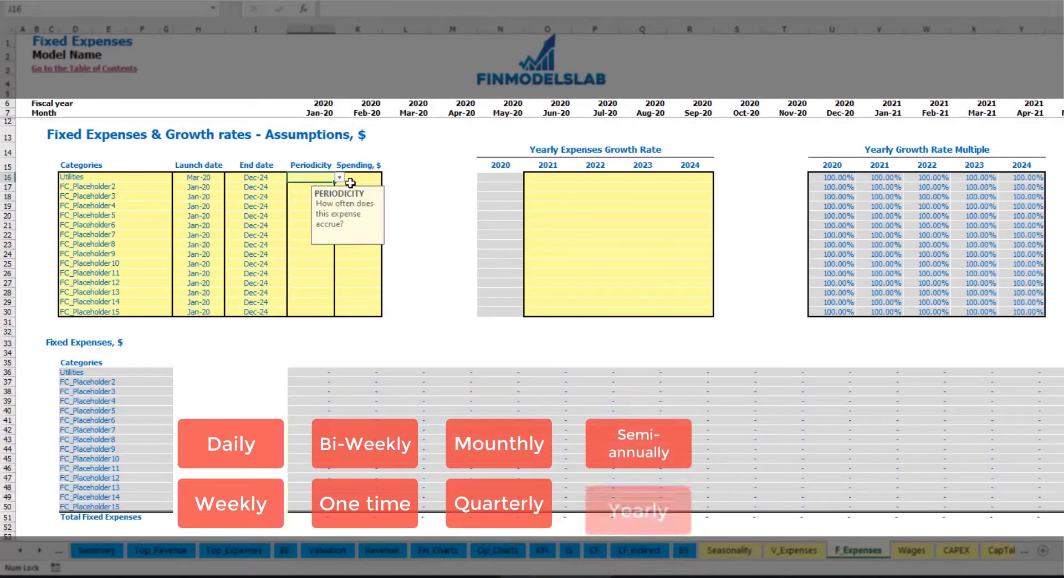
{"action": "left_click", "coordinate": [338, 178]}
{"action": "left_click", "coordinate": [327, 196]}
{"action": "key", "text": "Tab"}
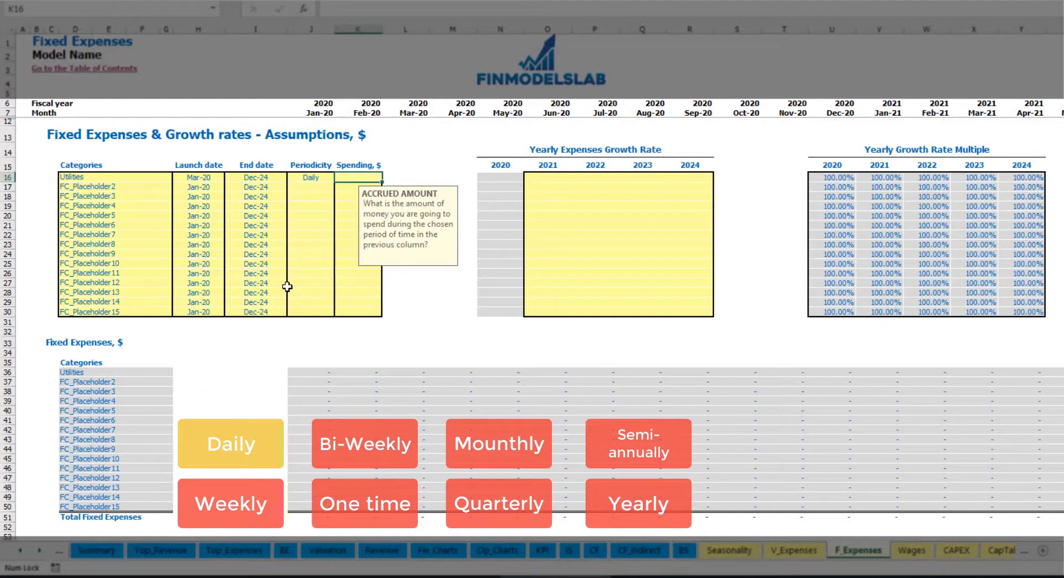
{"action": "type", "text": "50"}
{"action": "key", "text": "Return"}
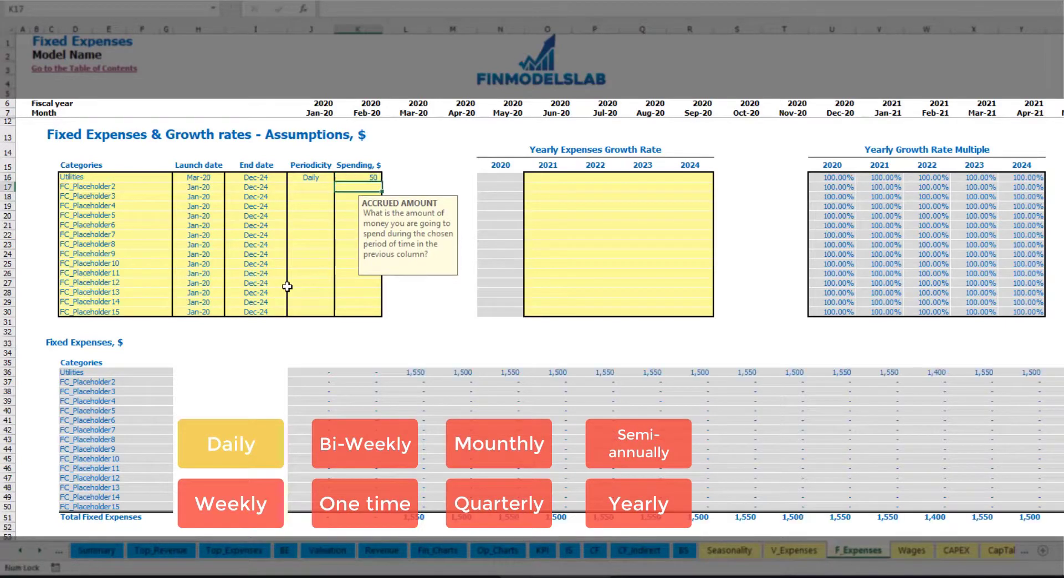
Step: Examine the Utilities amounts for Mar-20, Apr-20 and May-20 in the monthly Fixed Expenses table
{"action": "left_click", "coordinate": [412, 373]}
{"action": "left_click", "coordinate": [460, 376]}
{"action": "left_click", "coordinate": [514, 374]}
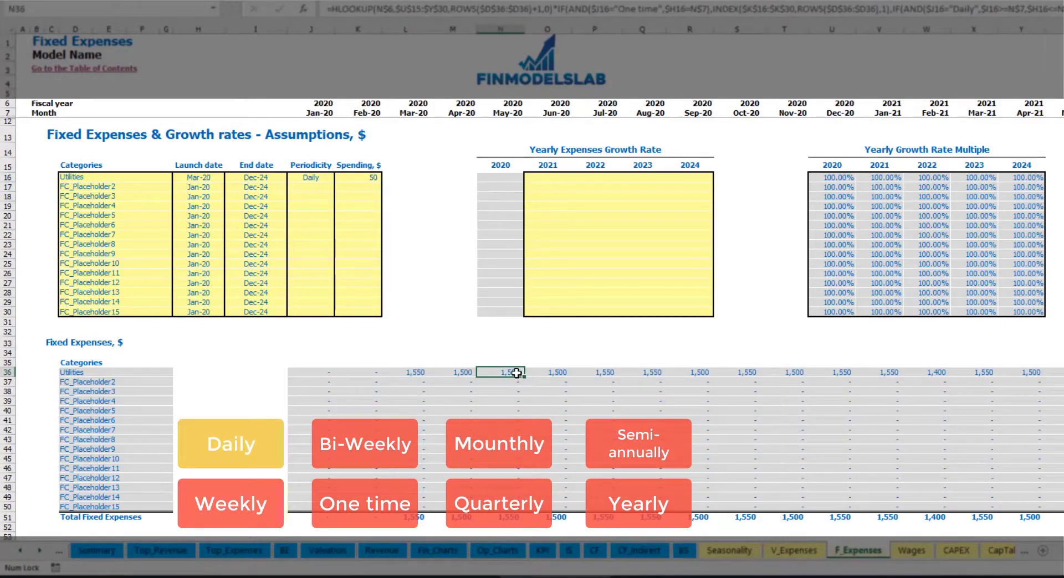
{"action": "left_click", "coordinate": [417, 364]}
{"action": "left_click", "coordinate": [428, 375]}
{"action": "left_click", "coordinate": [443, 373]}
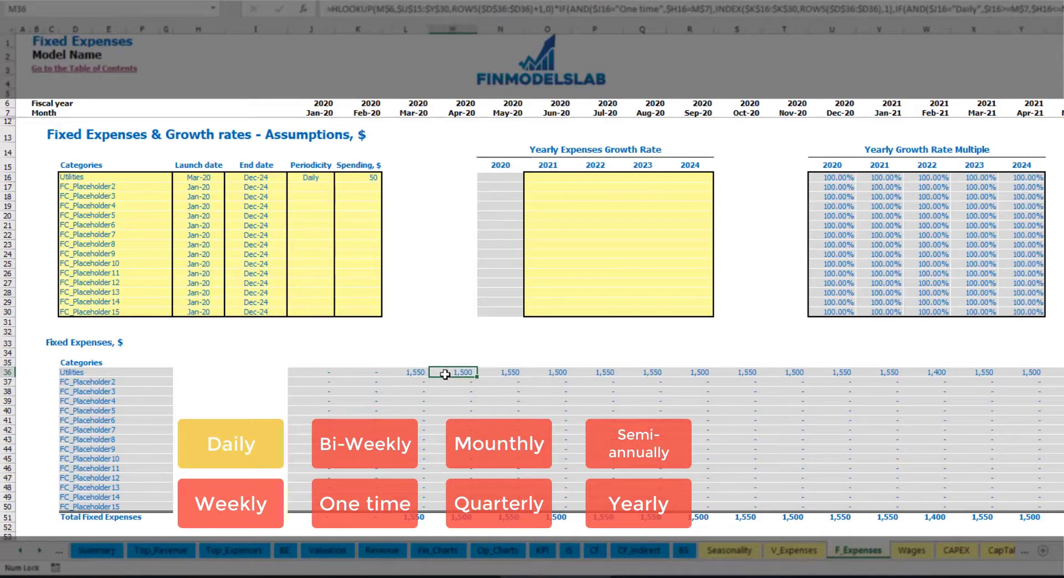
{"action": "left_click", "coordinate": [413, 113]}
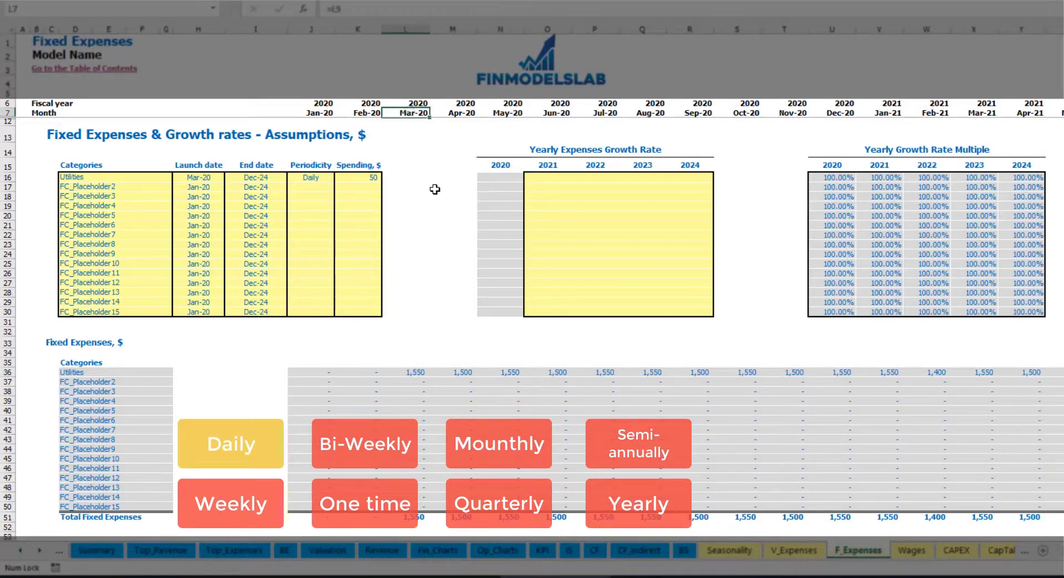
{"action": "left_click", "coordinate": [418, 373]}
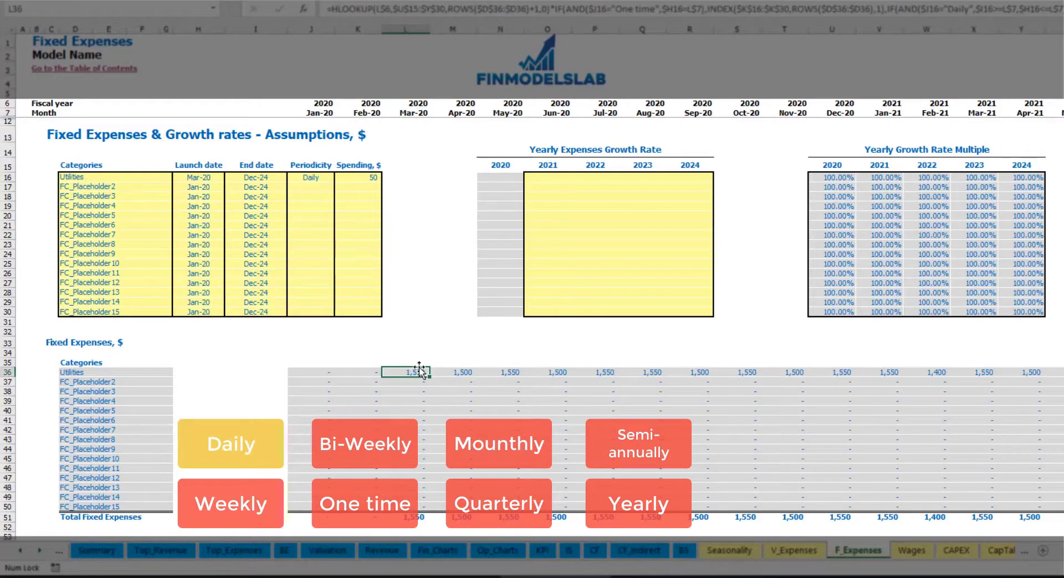
{"action": "left_click", "coordinate": [465, 373]}
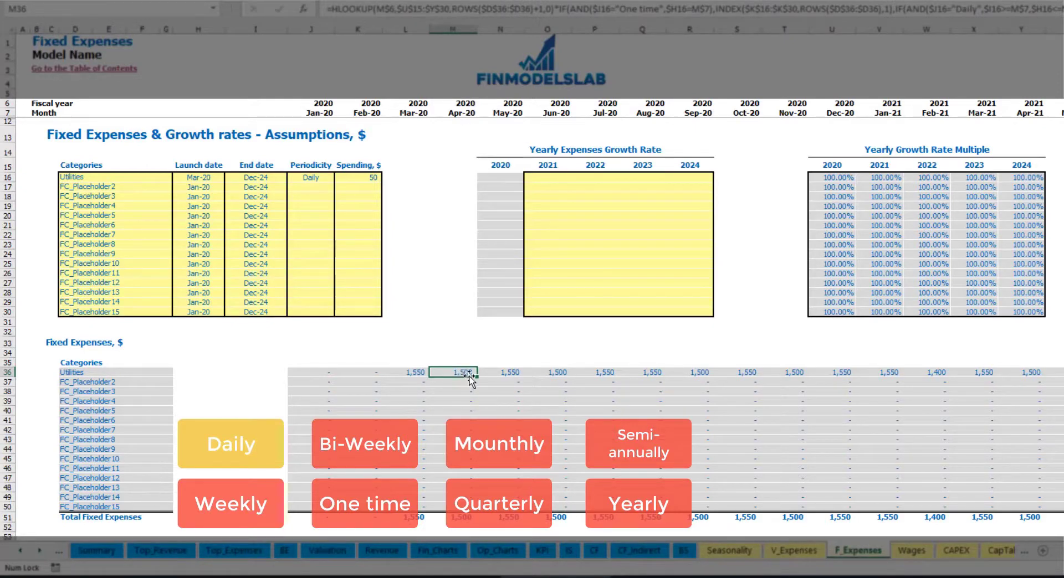
Step: Set the Utilities yearly expenses growth rate to 5% for each year from 2021 to 2024
{"action": "left_click", "coordinate": [554, 179]}
{"action": "type", "text": "5"}
{"action": "key", "text": "Return"}
{"action": "key", "text": "Up"}
{"action": "key", "text": "ctrl+c"}
{"action": "key", "text": "Right"}
{"action": "key", "text": "shift+Right"}
{"action": "key", "text": "shift+Right"}
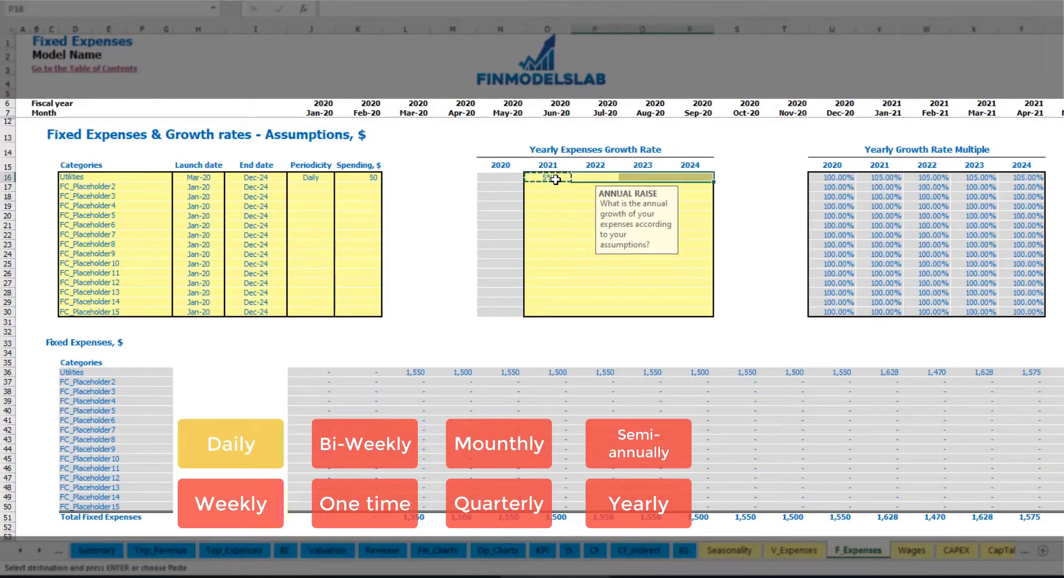
{"action": "key", "text": "ctrl+v"}
{"action": "left_click_drag", "start_coordinate": [554, 178], "coordinate": [690, 178]}
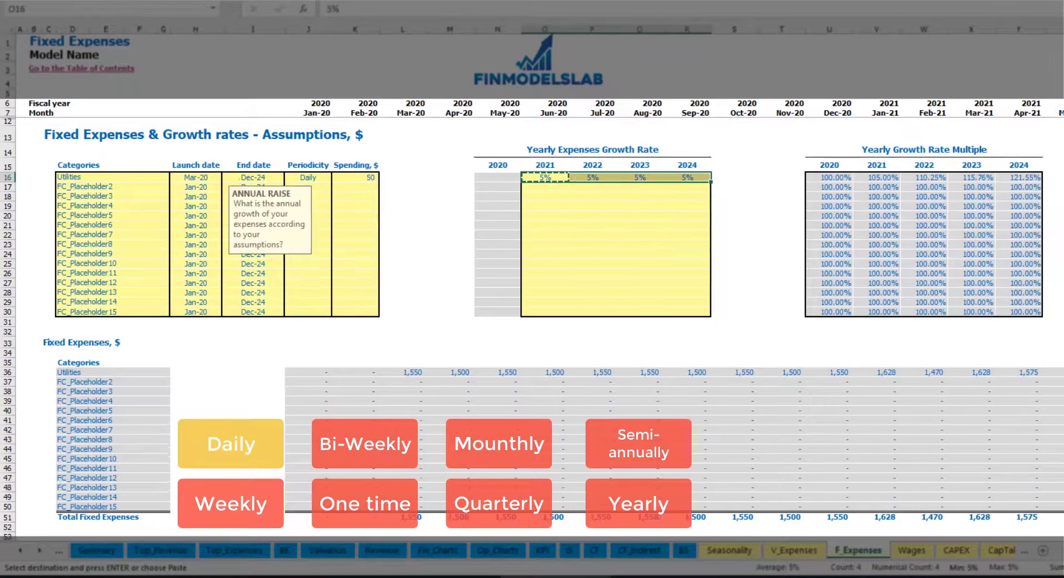
{"action": "scroll", "coordinate": [988, 537], "scroll_direction": "right", "scroll_amount": 10}
{"action": "scroll", "coordinate": [988, 537], "scroll_direction": "left", "scroll_amount": 10}
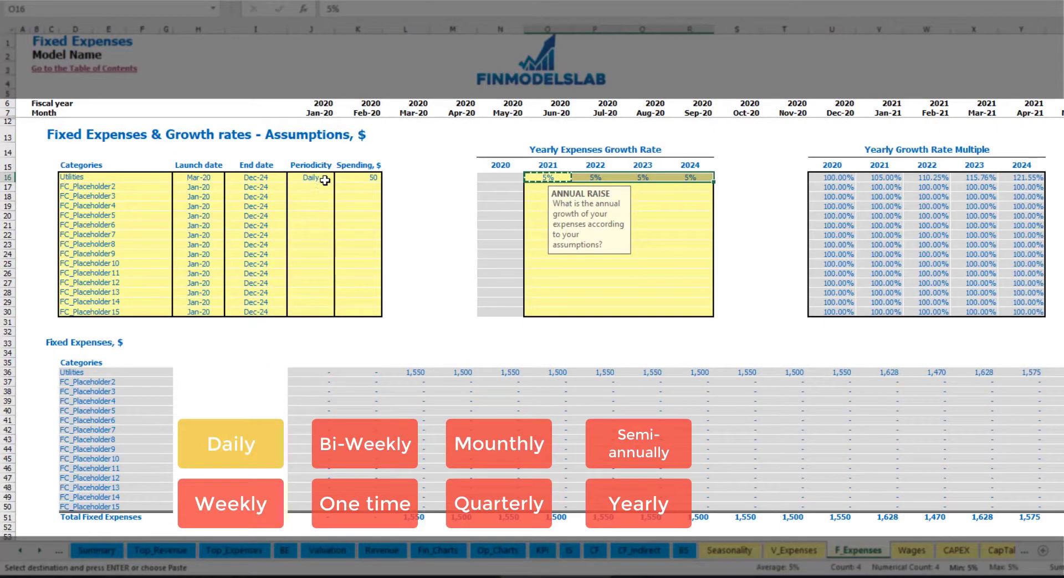
Step: Rename the second fixed expense category, FC_Placeholder2, as Advertising
{"action": "left_click", "coordinate": [125, 185]}
{"action": "key", "text": "Escape"}
{"action": "type", "text": "Advertising"}
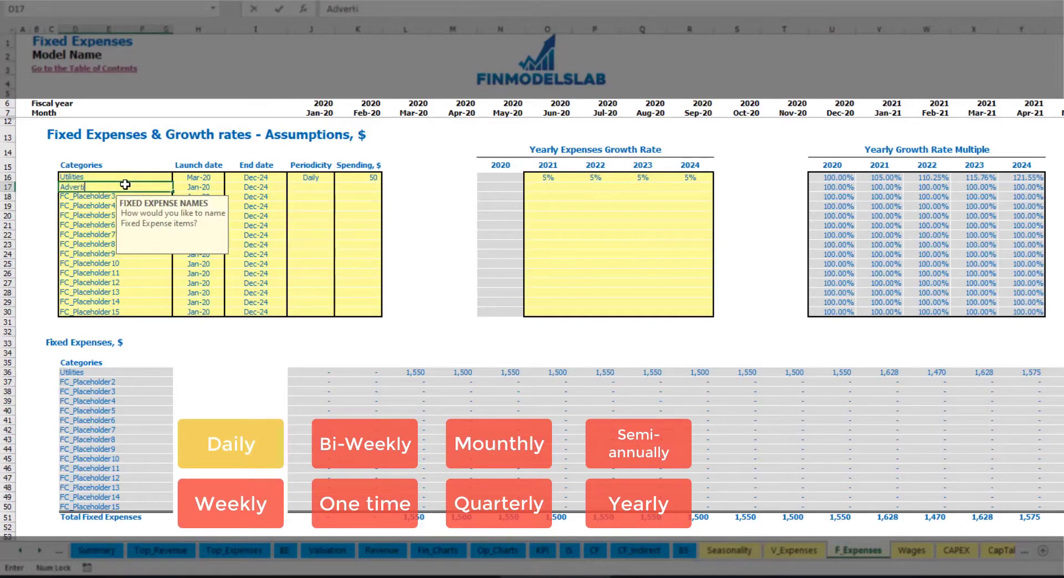
Step: Set the Advertising launch date to Mar-20 and its end date to Aug-24
{"action": "left_click", "coordinate": [198, 188]}
{"action": "left_click", "coordinate": [229, 187]}
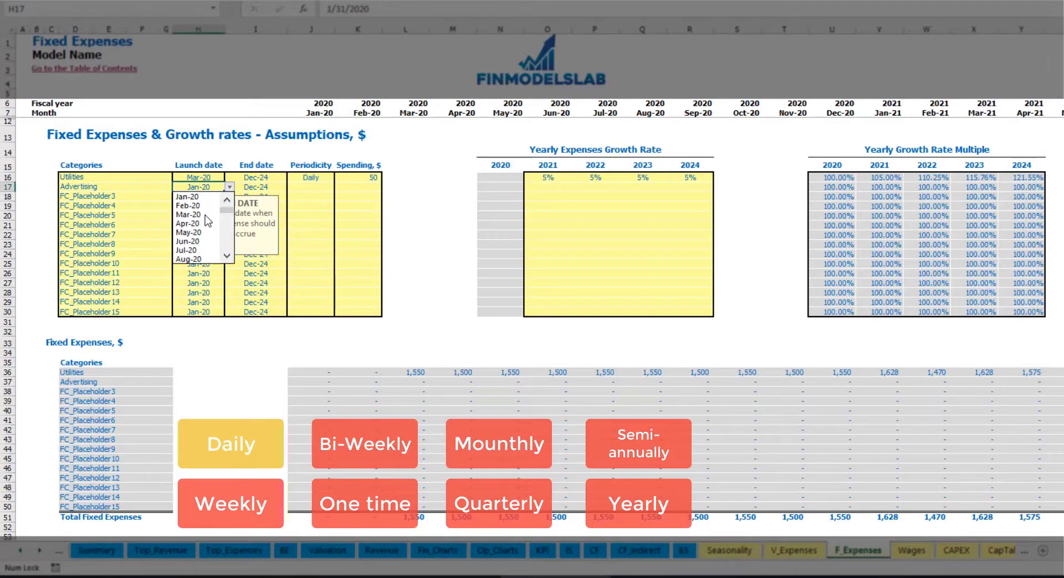
{"action": "left_click", "coordinate": [197, 213]}
{"action": "left_click", "coordinate": [265, 187]}
{"action": "left_click", "coordinate": [292, 188]}
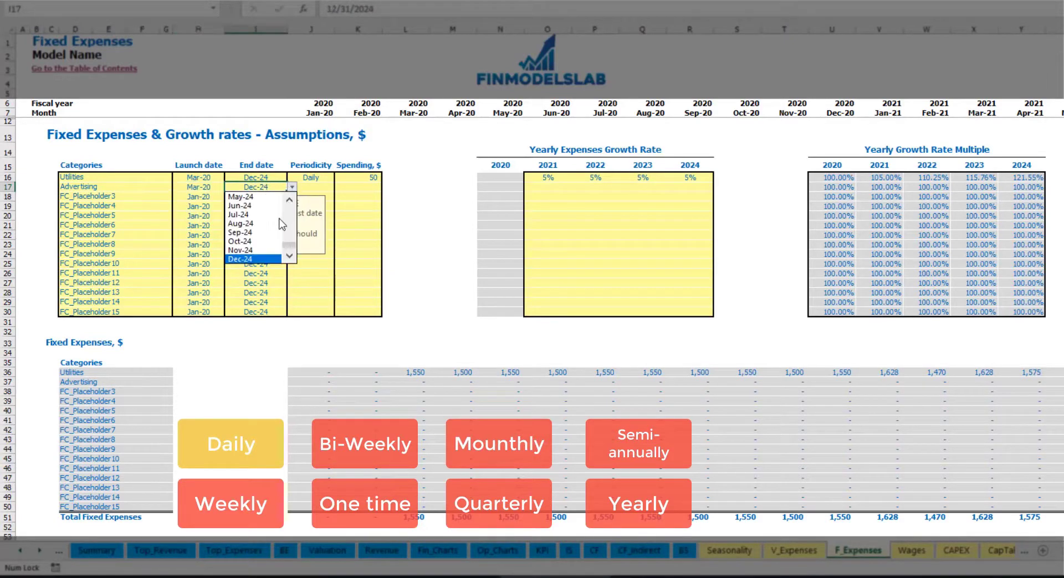
{"action": "left_click", "coordinate": [255, 224]}
Step: Set the Advertising expense to a Weekly periodicity with spending of 100
{"action": "left_click", "coordinate": [319, 186]}
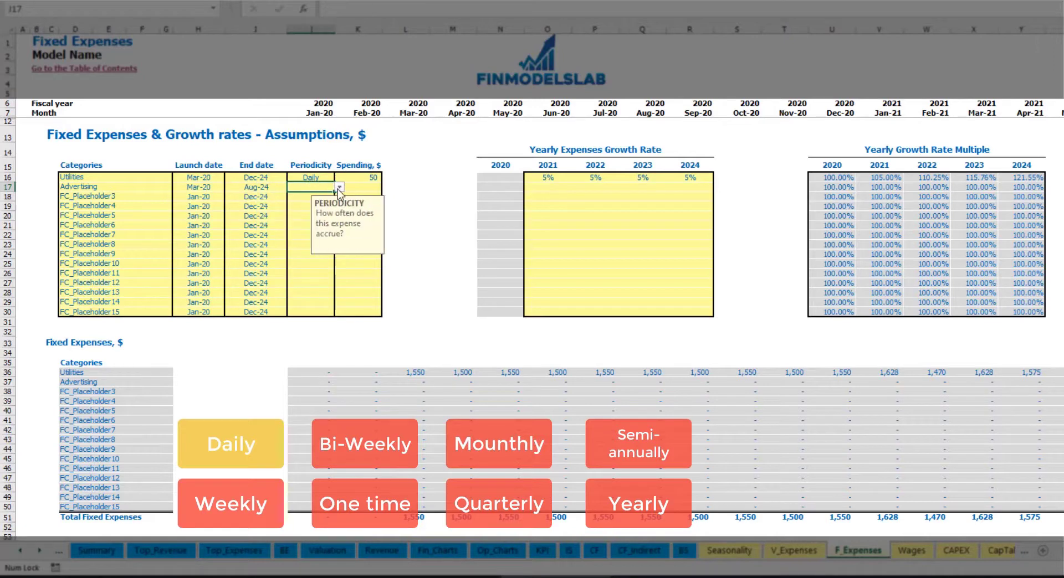
{"action": "left_click", "coordinate": [339, 188]}
{"action": "left_click", "coordinate": [318, 206]}
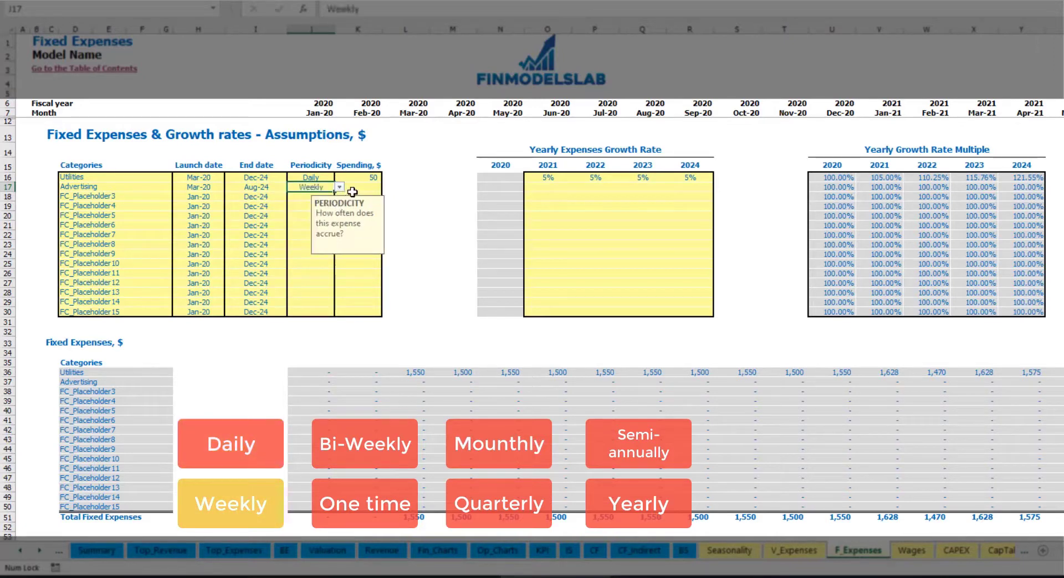
{"action": "left_click", "coordinate": [355, 190]}
{"action": "type", "text": "100"}
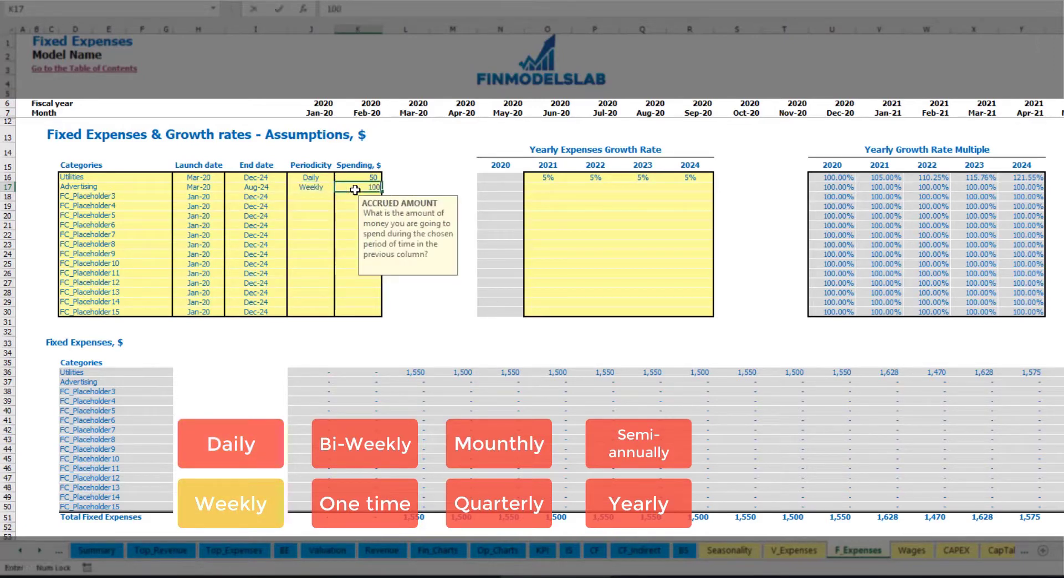
{"action": "key", "text": "Return"}
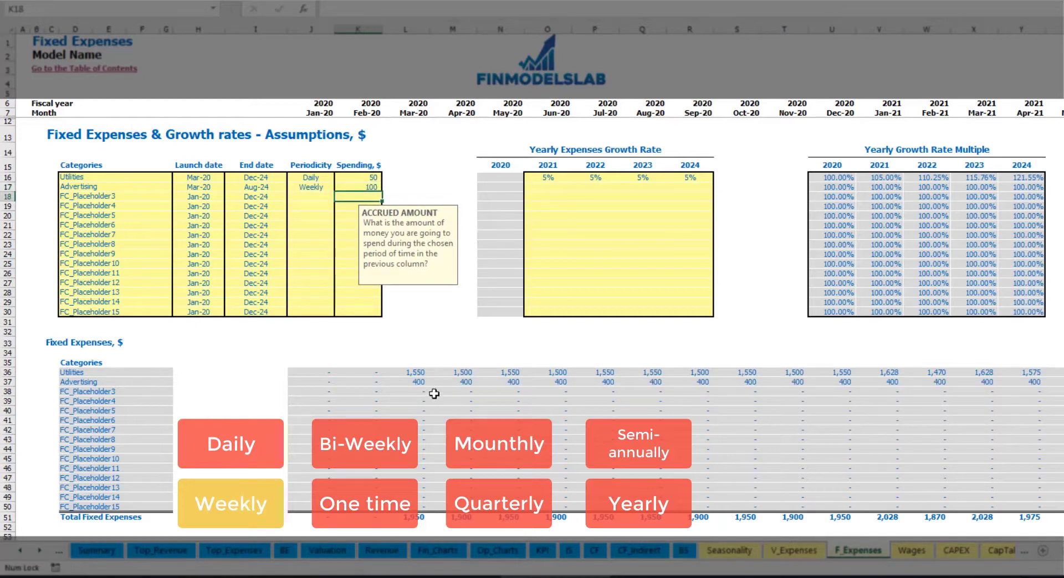
Step: Examine the monthly Advertising amounts from Mar-20 through to the end of the expense in 2024
{"action": "left_click", "coordinate": [420, 383]}
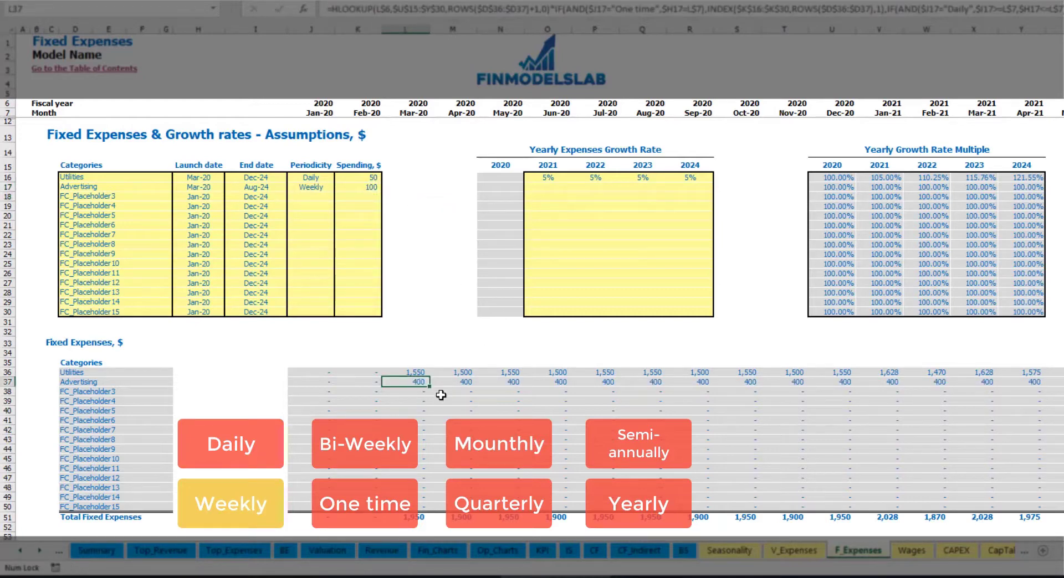
{"action": "scroll", "coordinate": [440, 395], "scroll_direction": "right", "scroll_amount": 10}
{"action": "scroll", "coordinate": [540, 321], "scroll_direction": "right", "scroll_amount": 2}
{"action": "left_click", "coordinate": [1060, 28]}
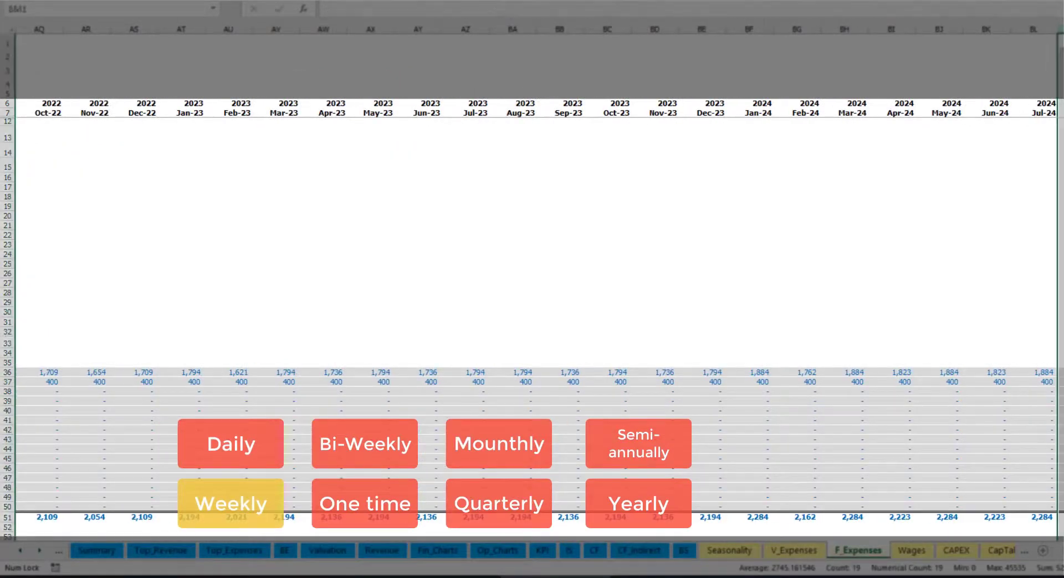
{"action": "left_click", "coordinate": [1060, 381]}
{"action": "scroll", "coordinate": [539, 322], "scroll_direction": "left", "scroll_amount": 14}
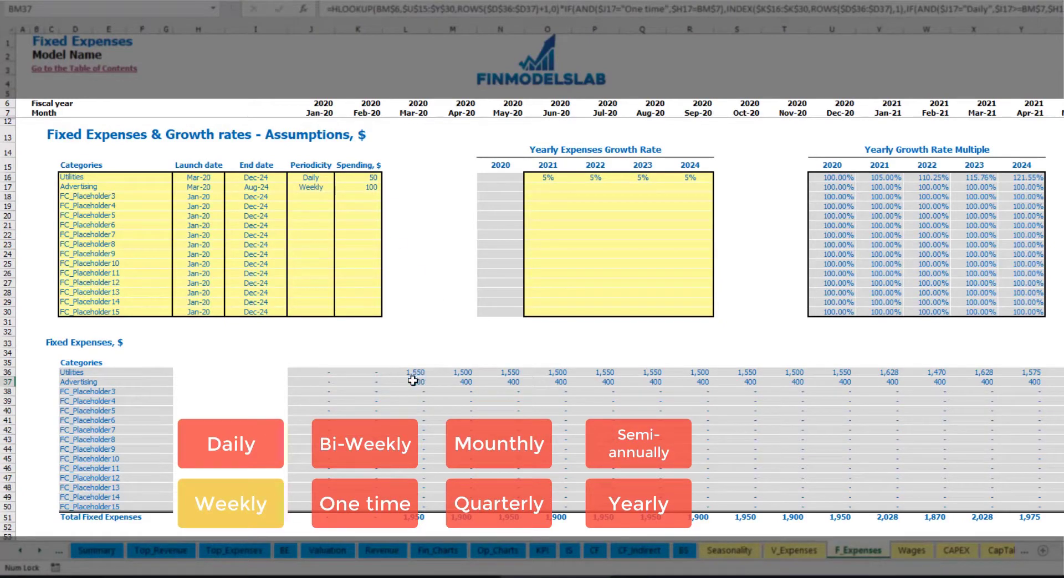
Step: Change the Advertising periodicity to Bi-Weekly and set its spending to 500
{"action": "left_click", "coordinate": [313, 187]}
{"action": "left_click", "coordinate": [339, 187]}
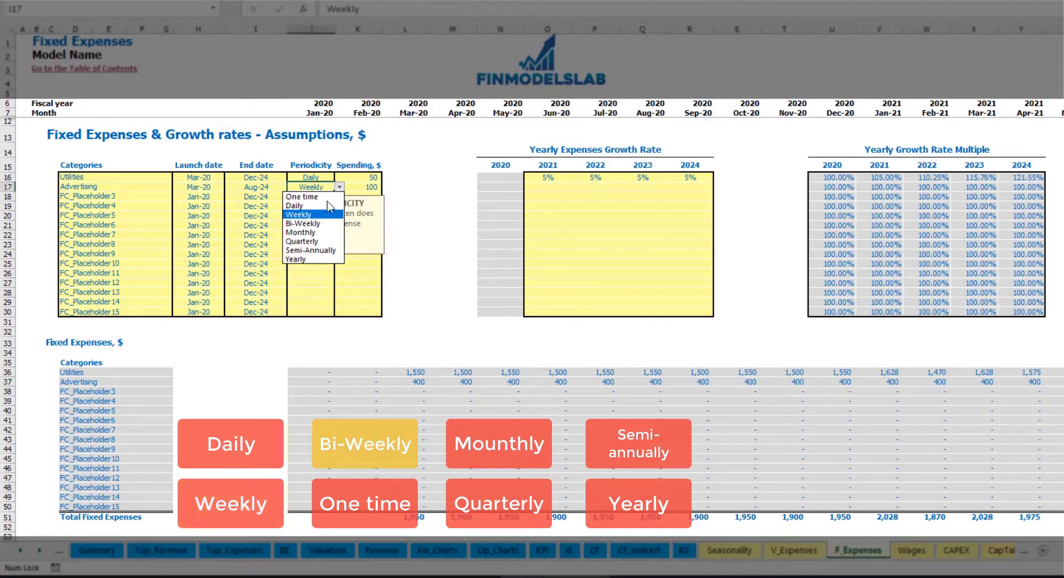
{"action": "left_click", "coordinate": [325, 224]}
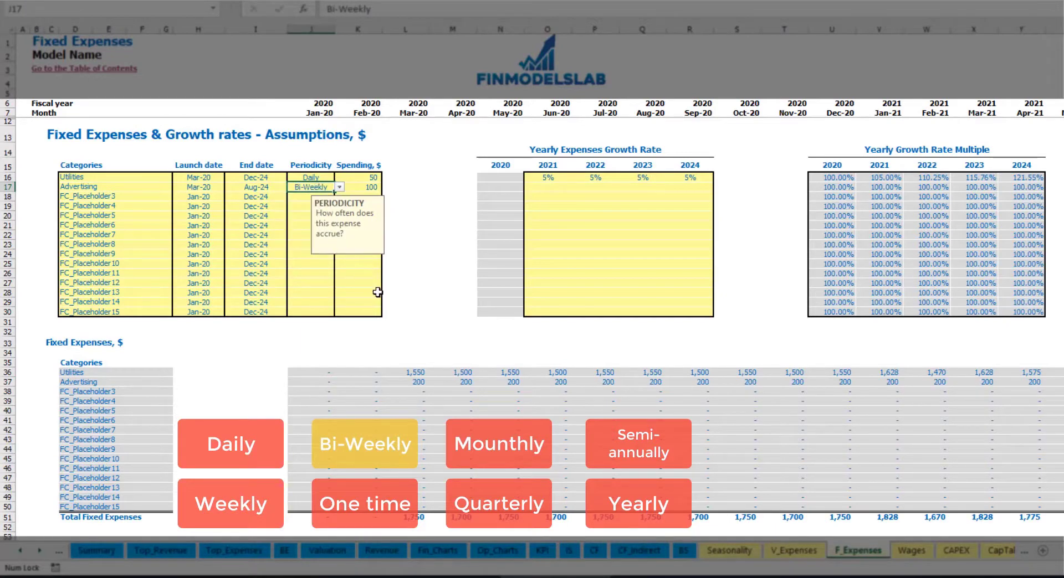
{"action": "left_click", "coordinate": [356, 187]}
{"action": "type", "text": "500"}
{"action": "key", "text": "Return"}
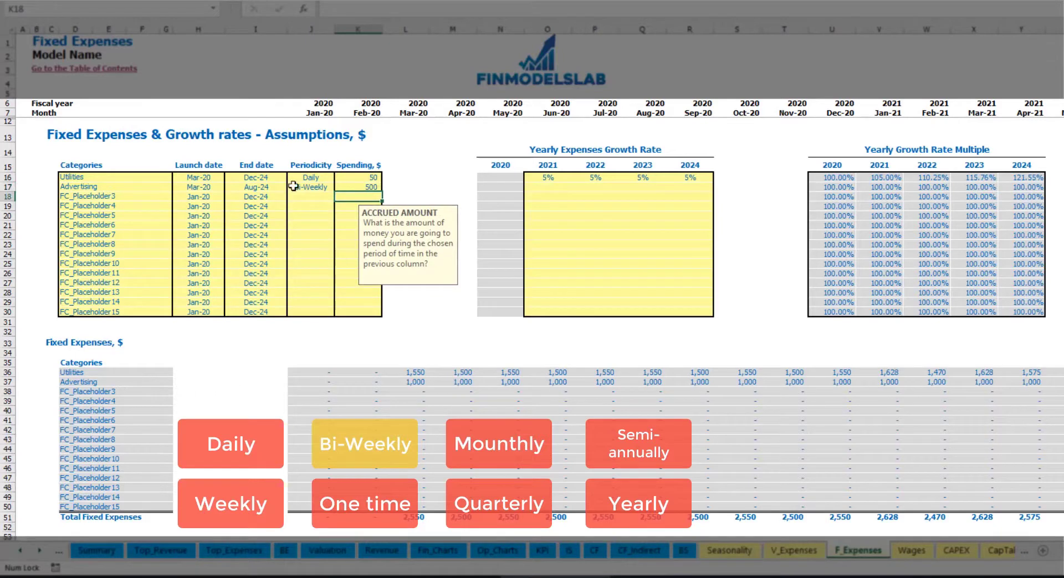
Step: Change the Advertising launch date to Jul-20
{"action": "left_click", "coordinate": [206, 181]}
{"action": "left_click", "coordinate": [208, 187]}
{"action": "left_click", "coordinate": [235, 189]}
{"action": "left_click", "coordinate": [220, 189]}
{"action": "left_click", "coordinate": [228, 188]}
{"action": "left_click", "coordinate": [219, 234]}
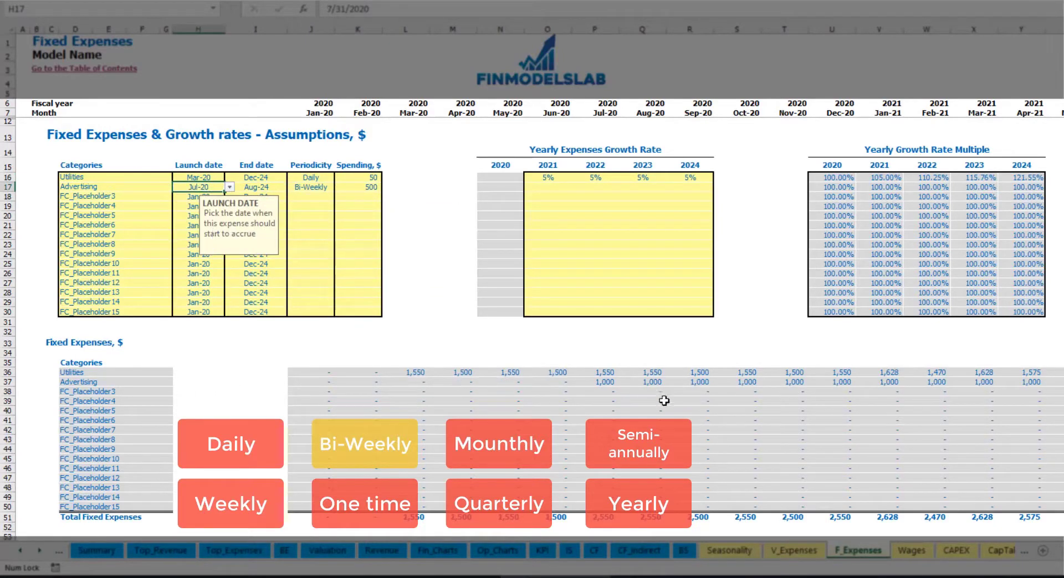
Step: Examine the Advertising amounts month by month from Jul-20 into 2021 in the Fixed Expenses table
{"action": "left_click", "coordinate": [607, 383]}
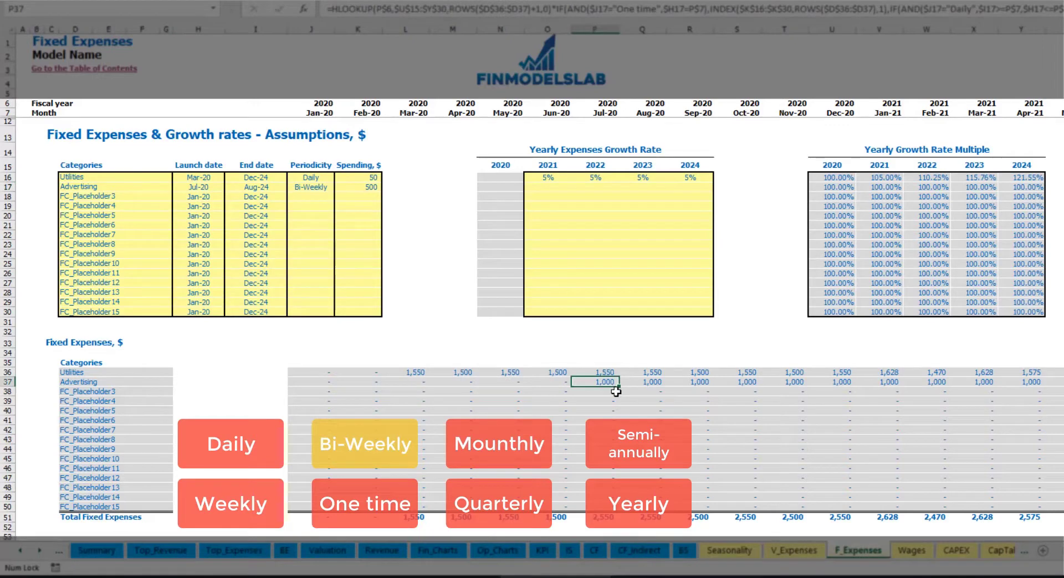
{"action": "key", "text": "Right"}
{"action": "key", "text": "Right"}
{"action": "key", "text": "Right"}
{"action": "key", "text": "Right"}
{"action": "key", "text": "Right"}
{"action": "key", "text": "Right"}
{"action": "key", "text": "Right"}
{"action": "key", "text": "Right"}
{"action": "key", "text": "Right"}
{"action": "key", "text": "Right"}
{"action": "key", "text": "Right"}
{"action": "key", "text": "Right"}
{"action": "key", "text": "Right"}
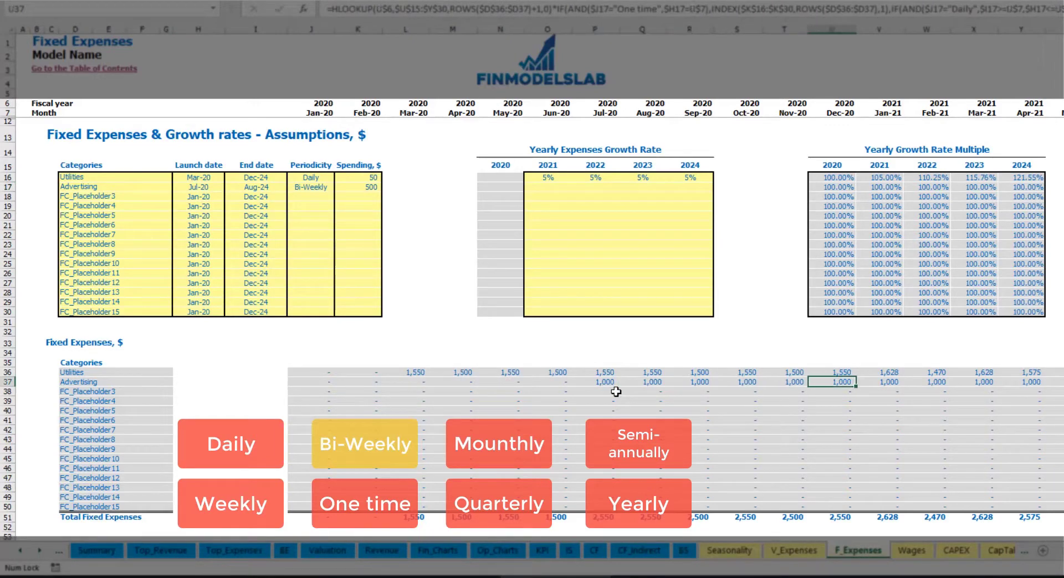
{"action": "key", "text": "Right"}
{"action": "key", "text": "ctrl+Left"}
{"action": "key", "text": "ctrl+Left"}
{"action": "key", "text": "ctrl+Left"}
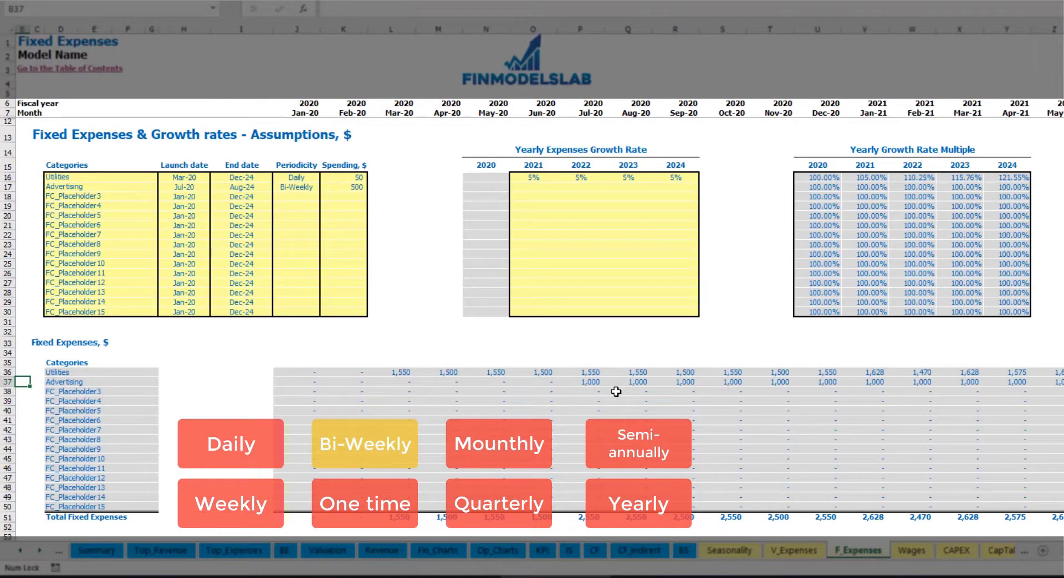
{"action": "left_click", "coordinate": [582, 383]}
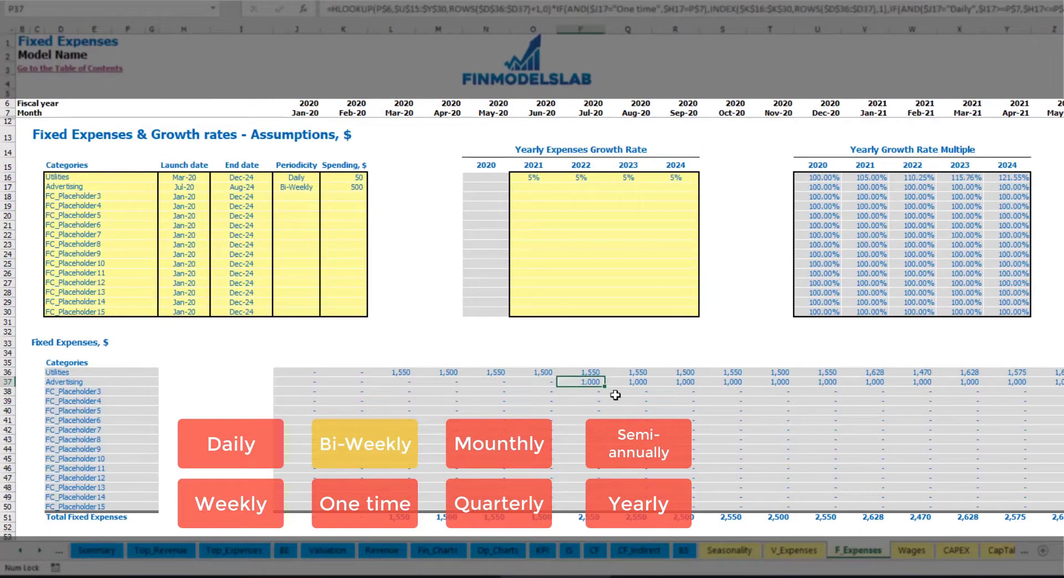
Step: Set the Advertising yearly expenses growth rate to 3% for each year from 2021 to 2024
{"action": "left_click", "coordinate": [532, 189]}
{"action": "type", "text": "3%"}
{"action": "key", "text": "Return"}
{"action": "key", "text": "Up"}
{"action": "key", "text": "ctrl+c"}
{"action": "key", "text": "Right"}
{"action": "key", "text": "shift+Right"}
{"action": "key", "text": "shift+Right"}
{"action": "key", "text": "ctrl+v"}
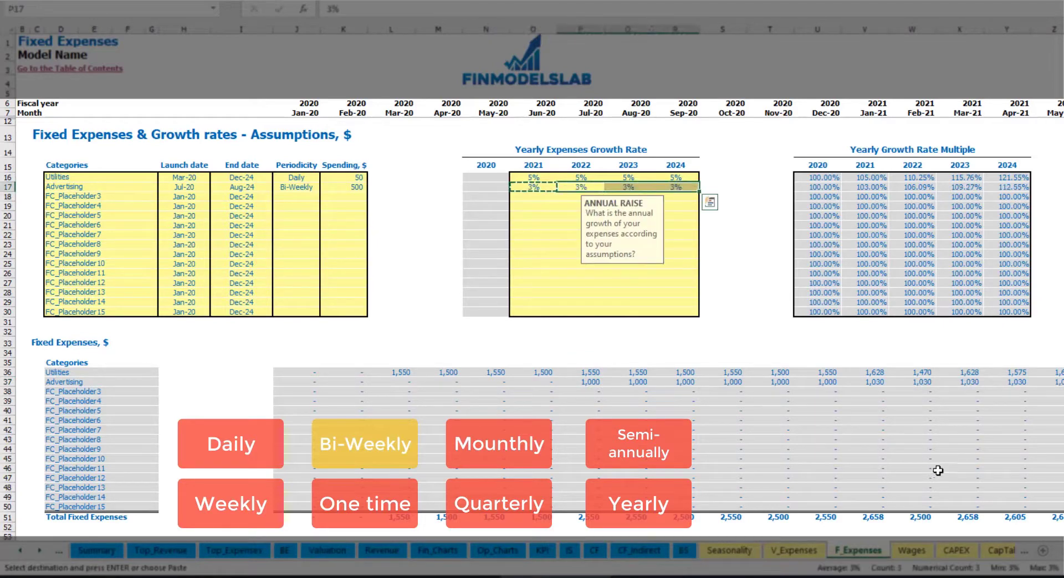
Step: Check how the growth rate affects the monthly Advertising amounts from Jan-21 onward
{"action": "left_click", "coordinate": [1062, 391]}
{"action": "left_click", "coordinate": [1019, 380]}
{"action": "left_click", "coordinate": [892, 383]}
{"action": "left_click", "coordinate": [866, 379]}
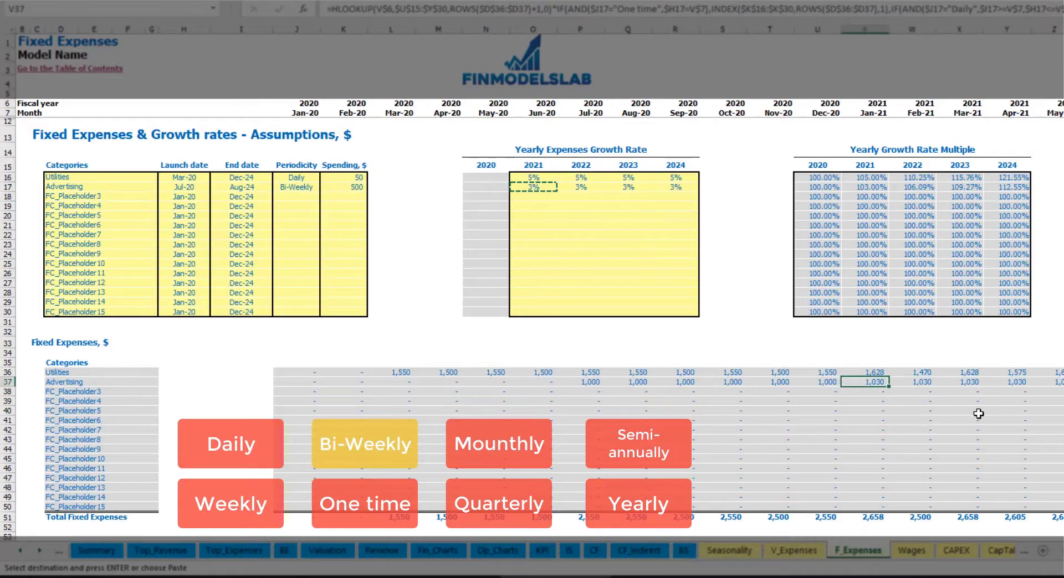
Step: Check the monthly Advertising amounts through 2024 against the expense's end date
{"action": "scroll", "coordinate": [532, 277], "scroll_direction": "right", "scroll_amount": 14}
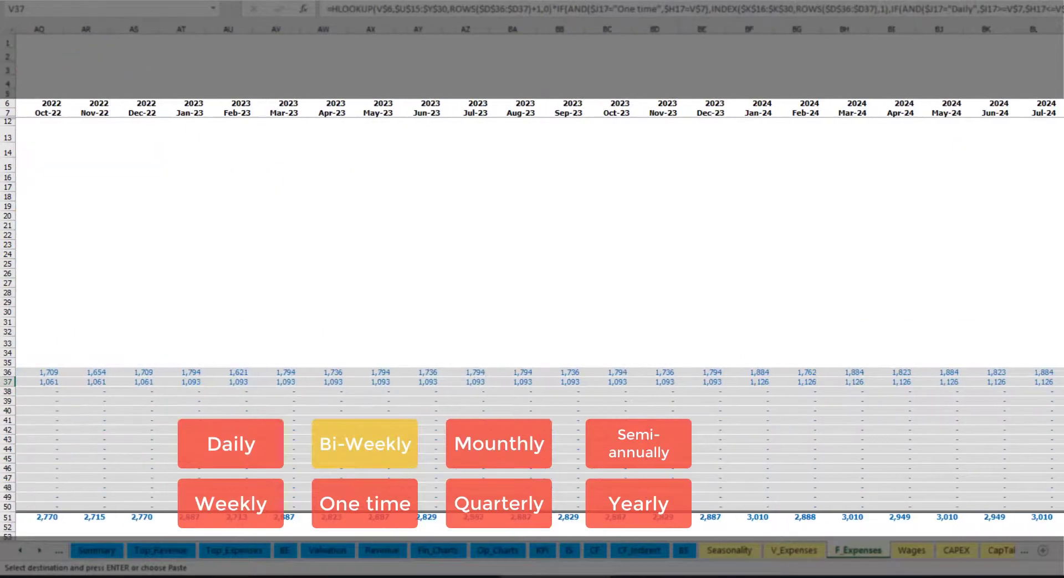
{"action": "left_click", "coordinate": [1061, 29]}
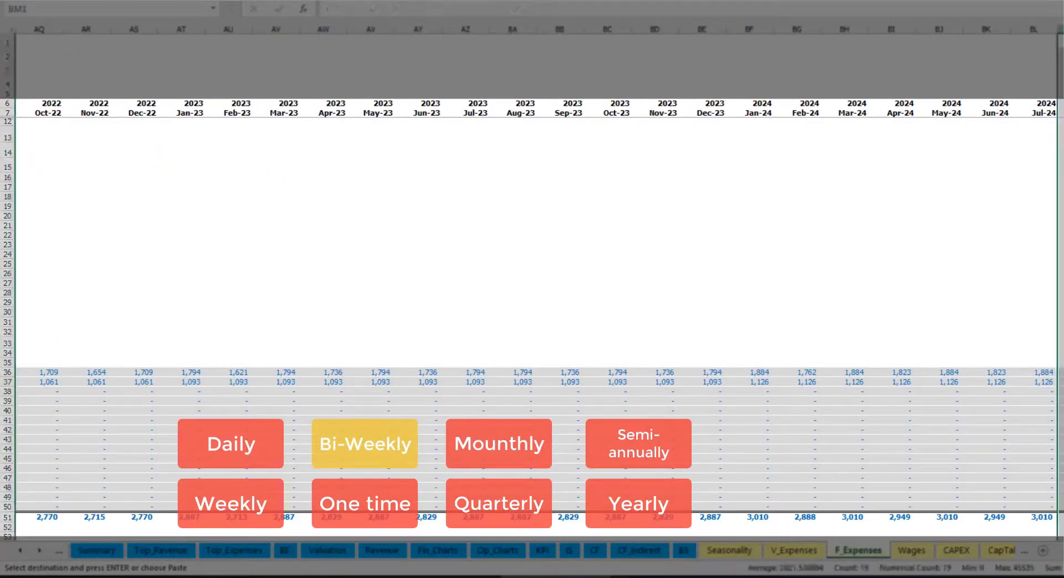
{"action": "scroll", "coordinate": [1031, 532], "scroll_direction": "left", "scroll_amount": 15}
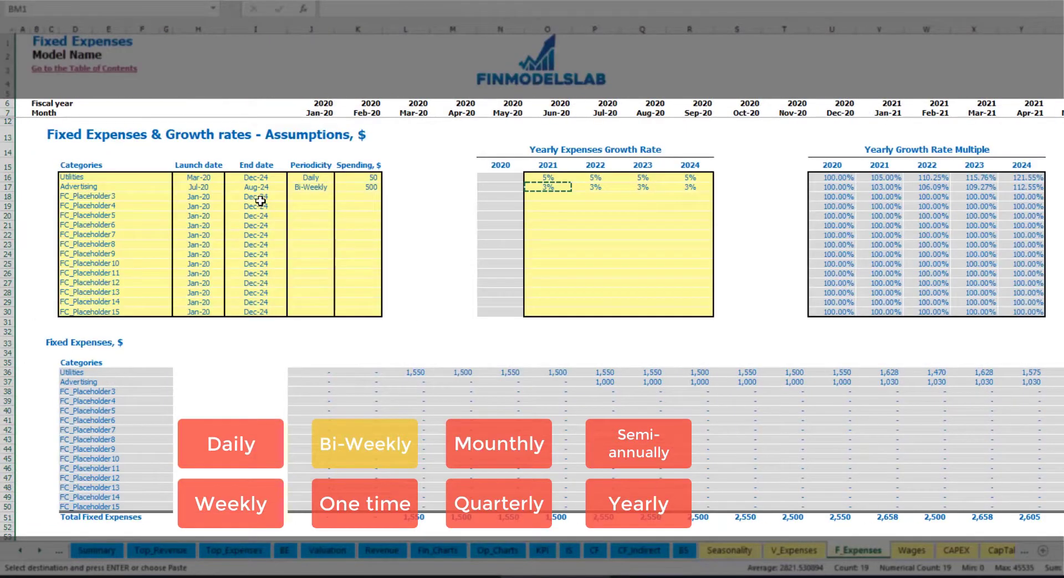
{"action": "left_click", "coordinate": [261, 187]}
Step: Name the third fixed expense category Office Setup and set its periodicity to One time
{"action": "left_click", "coordinate": [93, 196]}
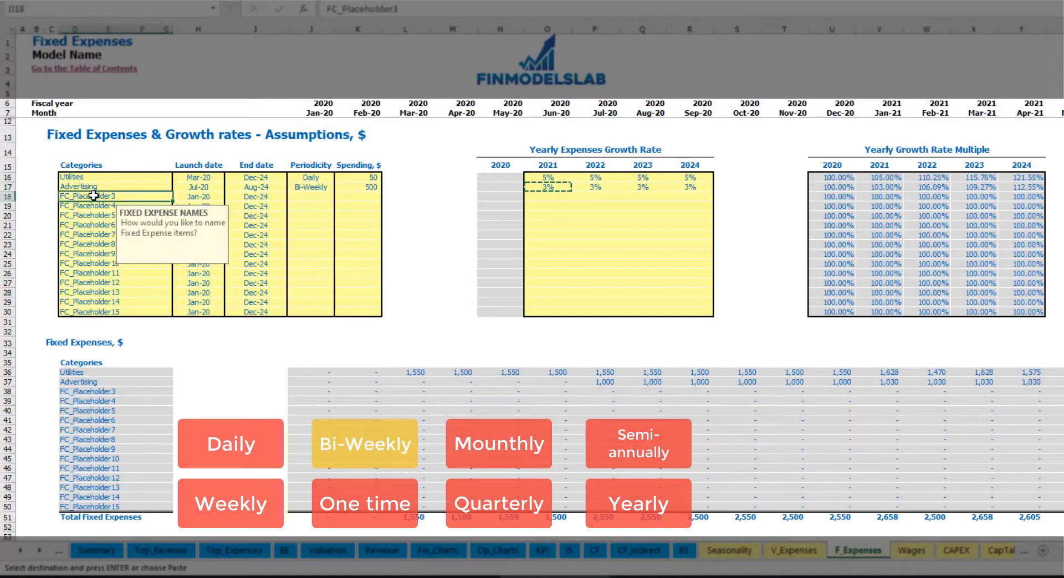
{"action": "type", "text": "Setup"}
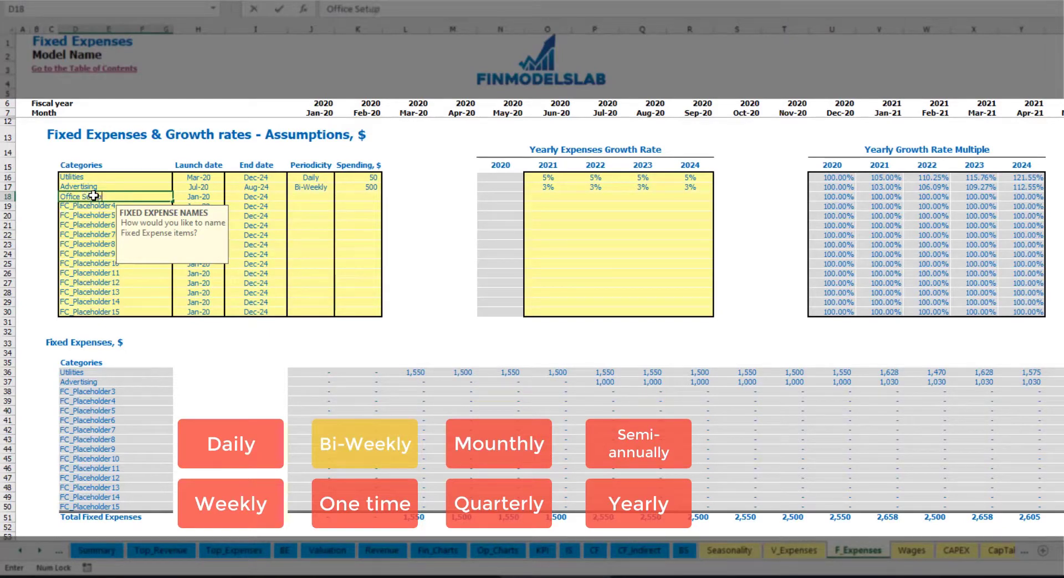
{"action": "key", "text": "Return"}
{"action": "left_click", "coordinate": [313, 199]}
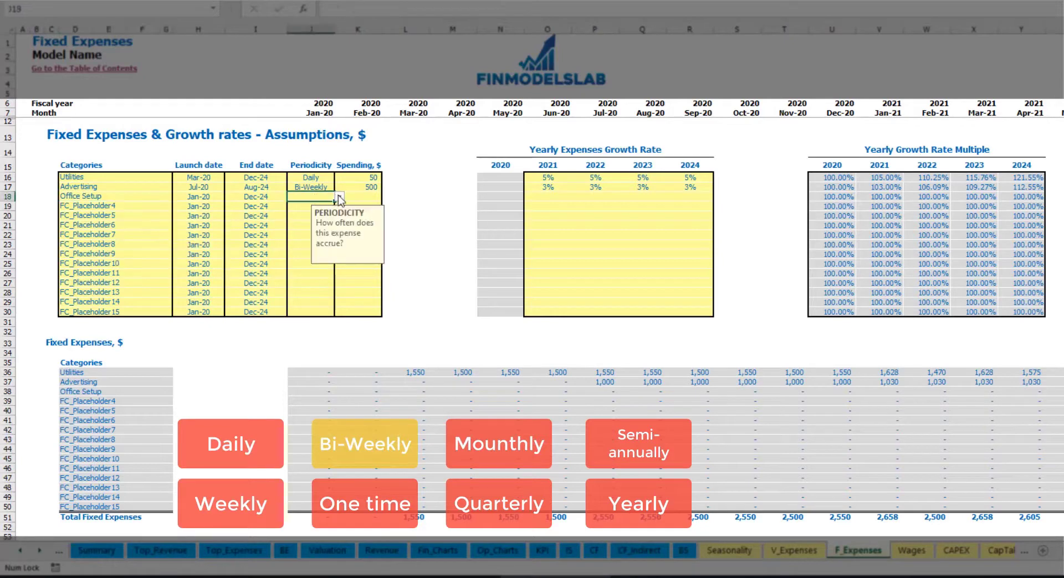
{"action": "left_click", "coordinate": [339, 196]}
{"action": "left_click", "coordinate": [313, 206]}
Step: Set the Office Setup launch date to Feb-20 and its spending to 5000, and check its Feb-20 amount
{"action": "left_click", "coordinate": [216, 197]}
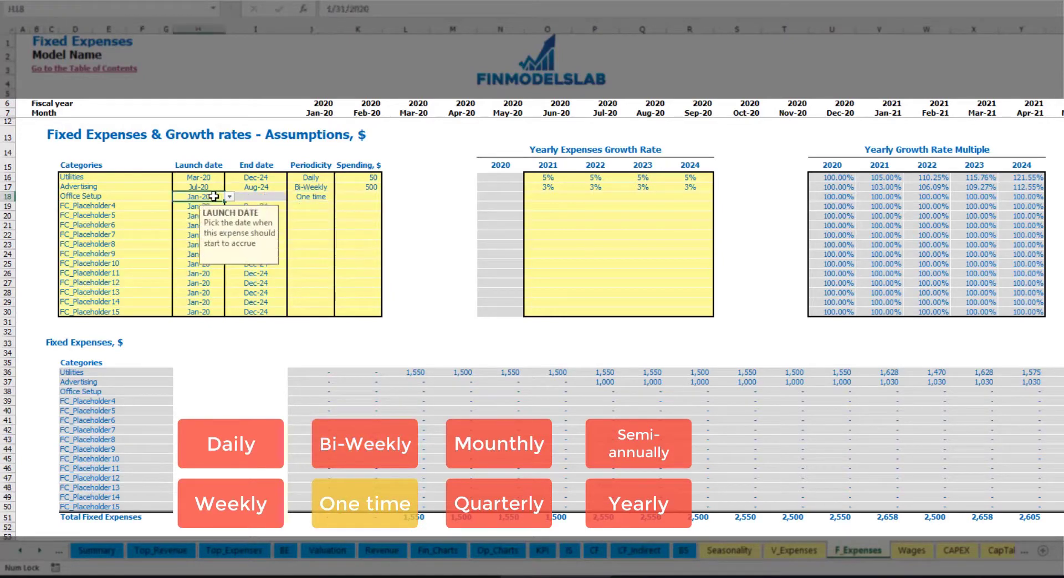
{"action": "left_click", "coordinate": [229, 196]}
{"action": "left_click", "coordinate": [199, 206]}
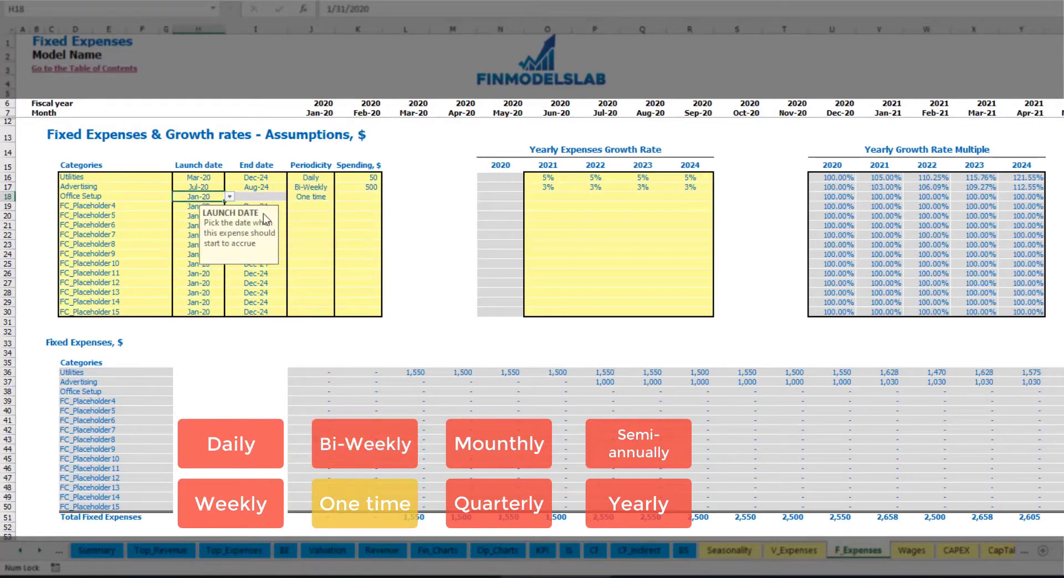
{"action": "left_click", "coordinate": [349, 197]}
{"action": "type", "text": "5000"}
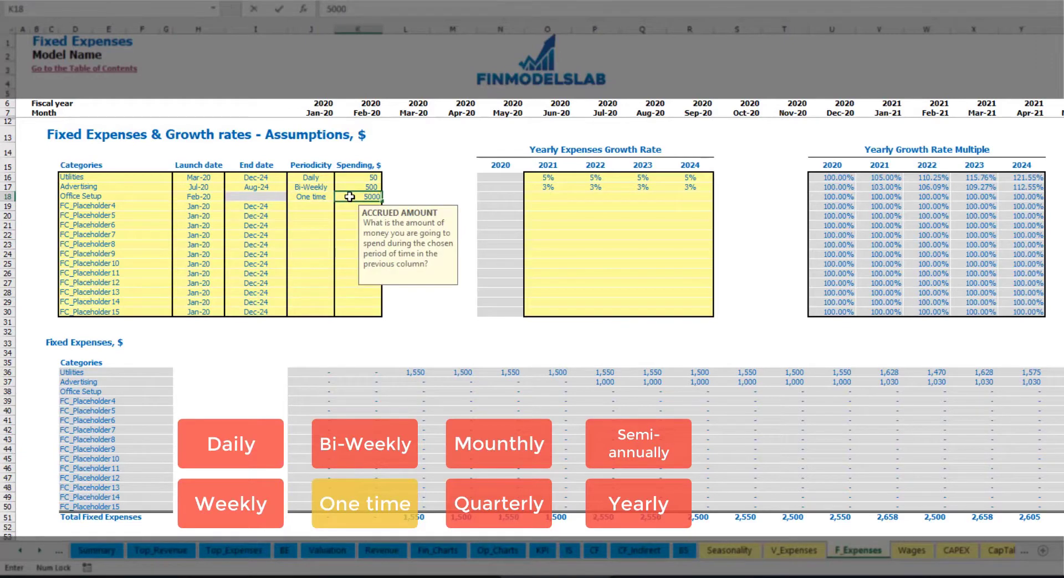
{"action": "key", "text": "Return"}
{"action": "left_click_drag", "start_coordinate": [547, 197], "coordinate": [673, 201]}
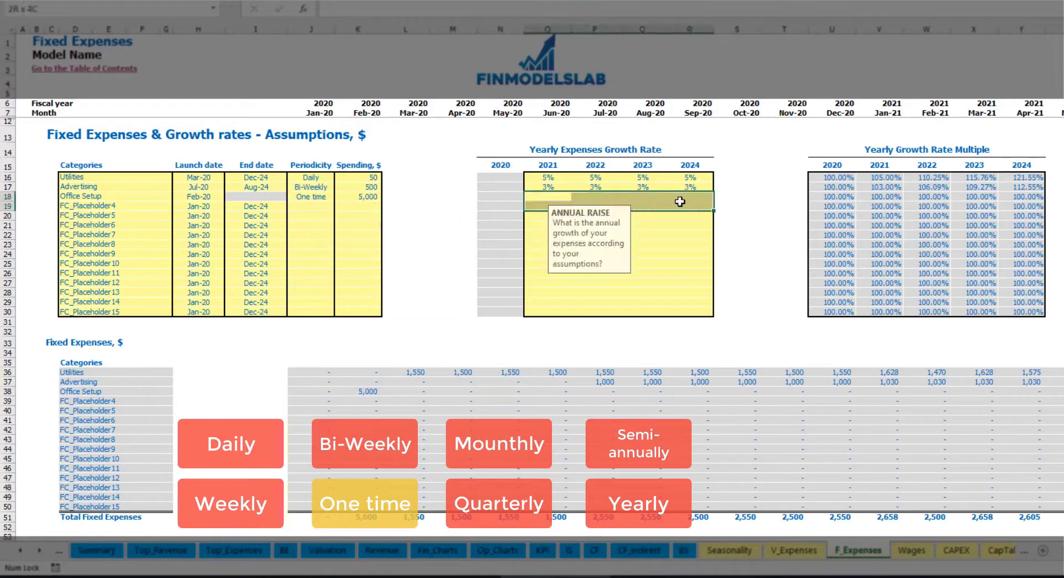
{"action": "left_click", "coordinate": [375, 391]}
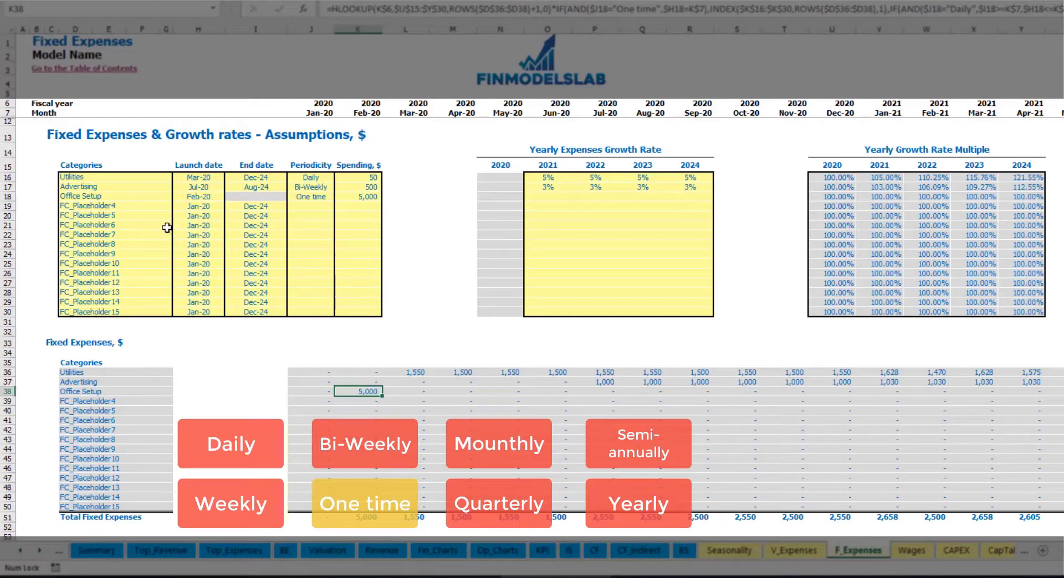
Step: Name the fourth fixed expense category Insurance
{"action": "left_click", "coordinate": [147, 207]}
{"action": "type", "text": "I"}
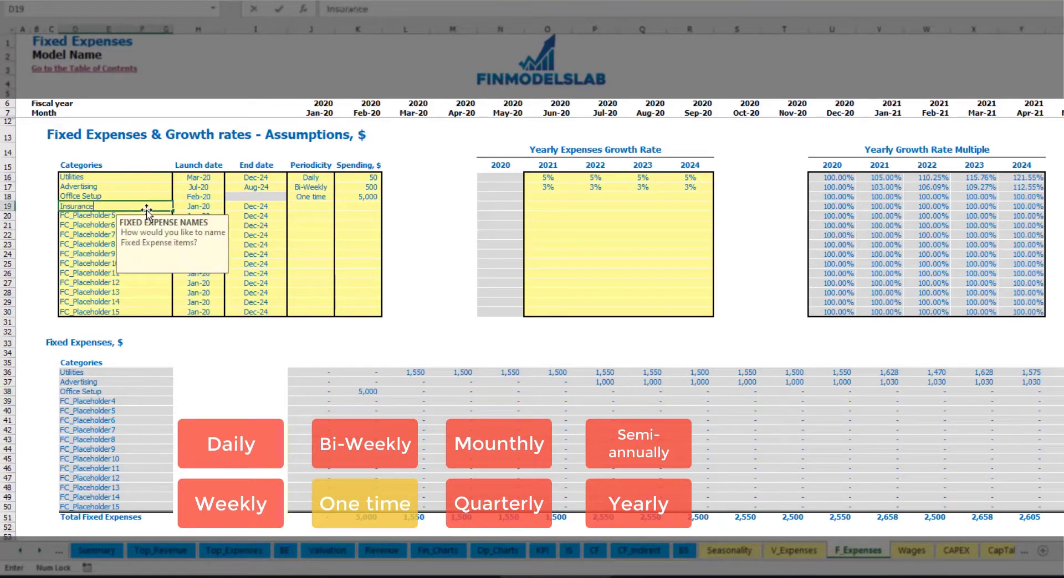
{"action": "type", "text": "nsurance"}
{"action": "key", "text": "Return"}
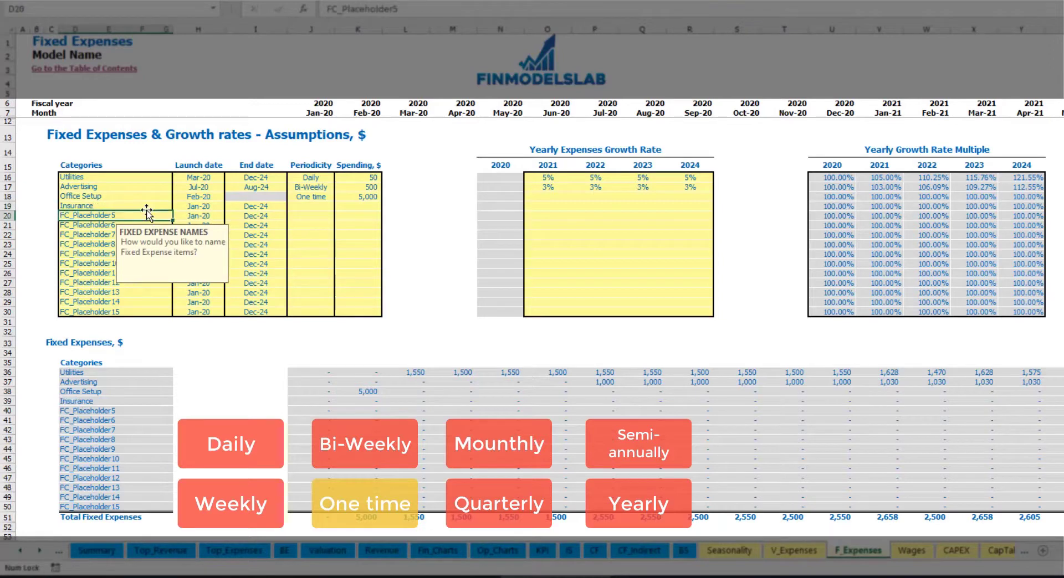
Step: Set the Insurance periodicity to Monthly and its spending to 1000
{"action": "left_click", "coordinate": [199, 208]}
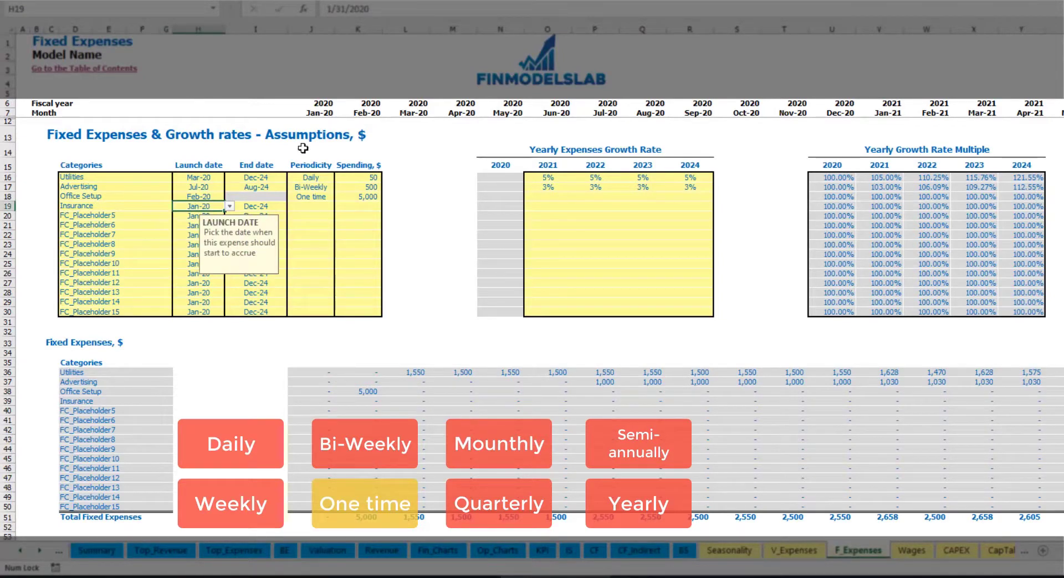
{"action": "left_click", "coordinate": [267, 206]}
{"action": "left_click", "coordinate": [316, 206]}
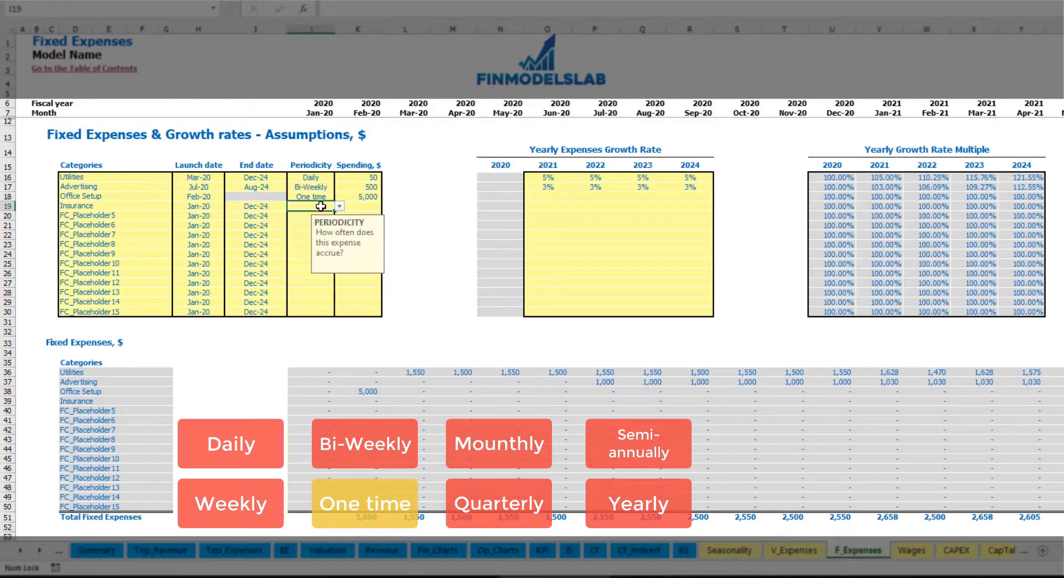
{"action": "left_click", "coordinate": [339, 206]}
{"action": "left_click", "coordinate": [302, 252]}
{"action": "left_click", "coordinate": [365, 206]}
{"action": "type", "text": "1,0"}
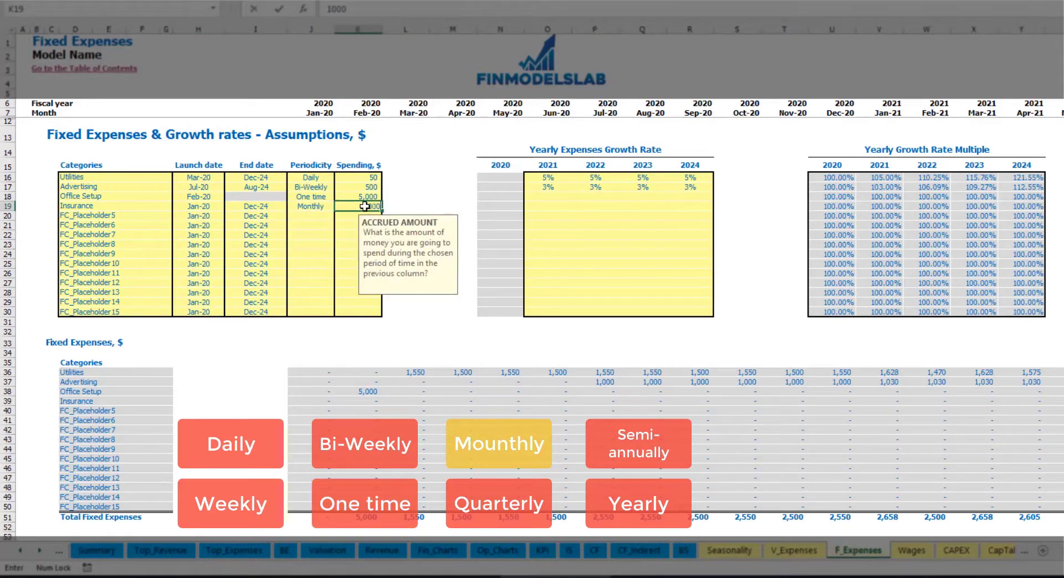
{"action": "type", "text": "00"}
Step: Set the Insurance yearly expenses growth rates to 5% for 2021, 3% for 2022, 2% for 2023 and 1% for 2024
{"action": "left_click", "coordinate": [537, 215]}
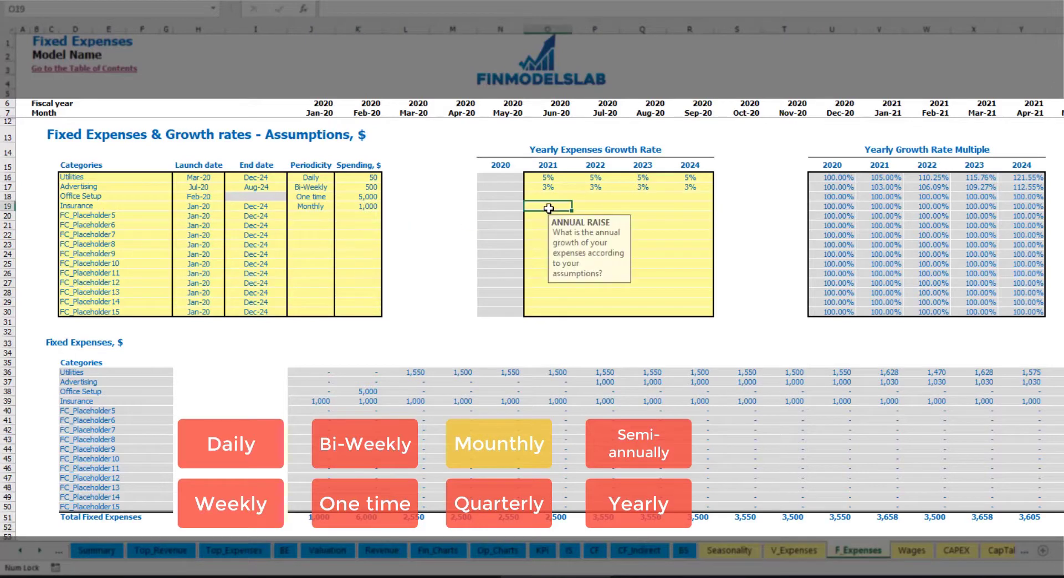
{"action": "left_click", "coordinate": [548, 208]}
{"action": "type", "text": "5"}
{"action": "key", "text": "Tab"}
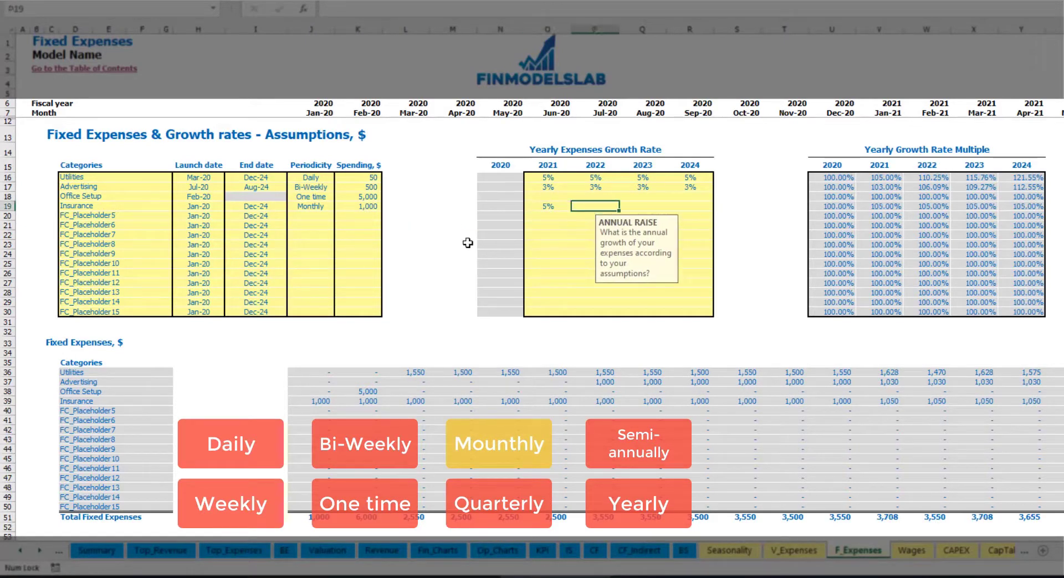
{"action": "type", "text": "3"}
{"action": "key", "text": "Tab"}
{"action": "type", "text": "2"}
{"action": "key", "text": "Down"}
{"action": "key", "text": "Up"}
{"action": "key", "text": "Right"}
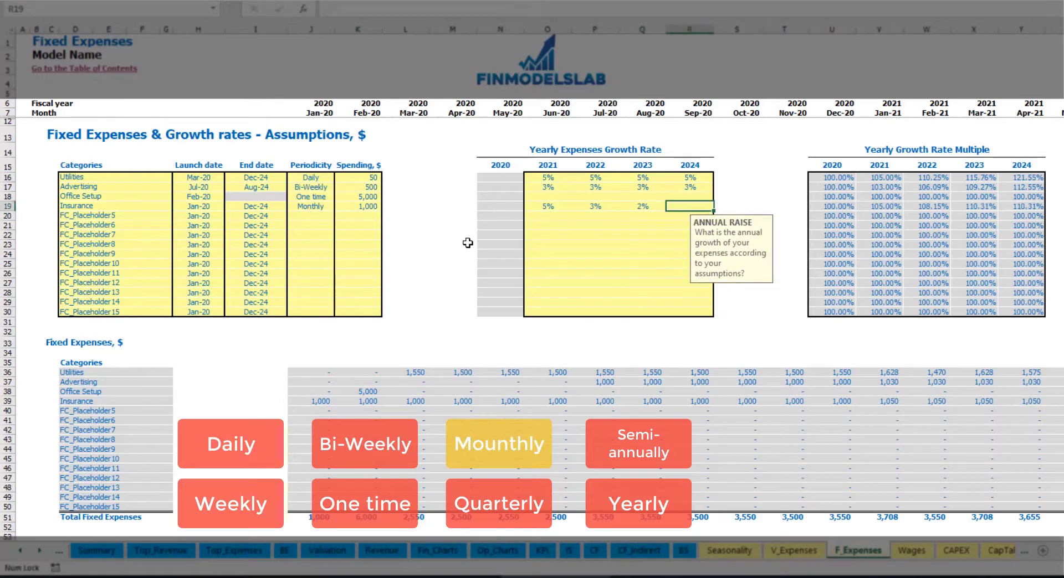
{"action": "type", "text": "1"}
{"action": "key", "text": "Return"}
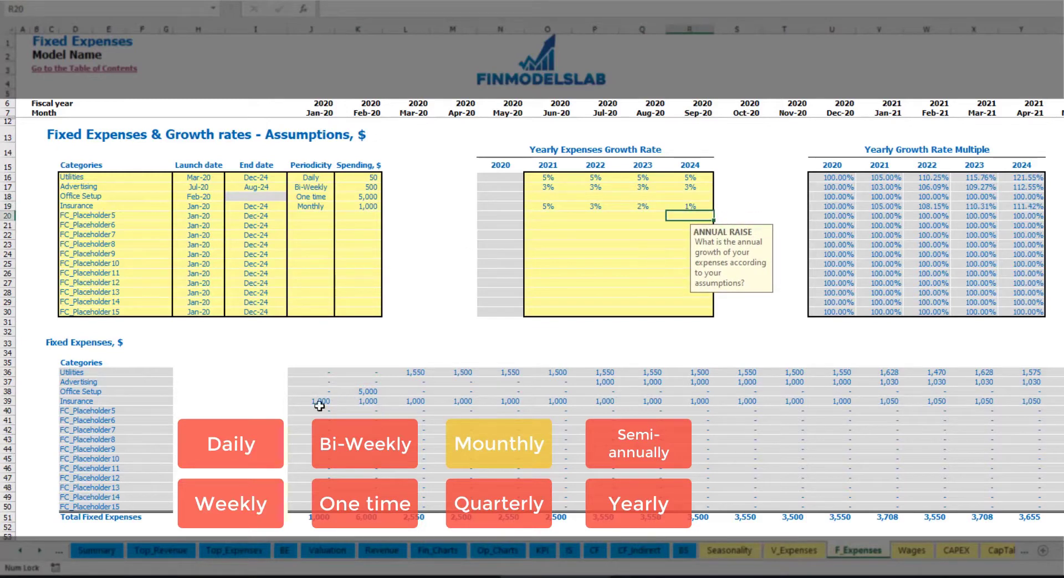
Step: Examine the monthly Insurance amounts from Jan-20 through 2021 in the Fixed Expenses table
{"action": "left_click_drag", "start_coordinate": [320, 401], "coordinate": [862, 402]}
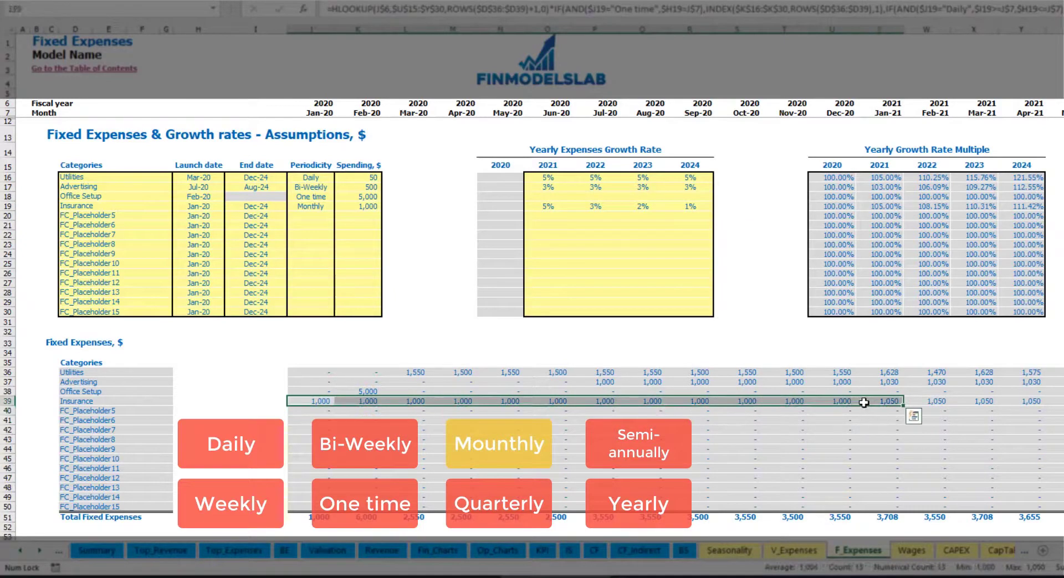
{"action": "left_click", "coordinate": [863, 402]}
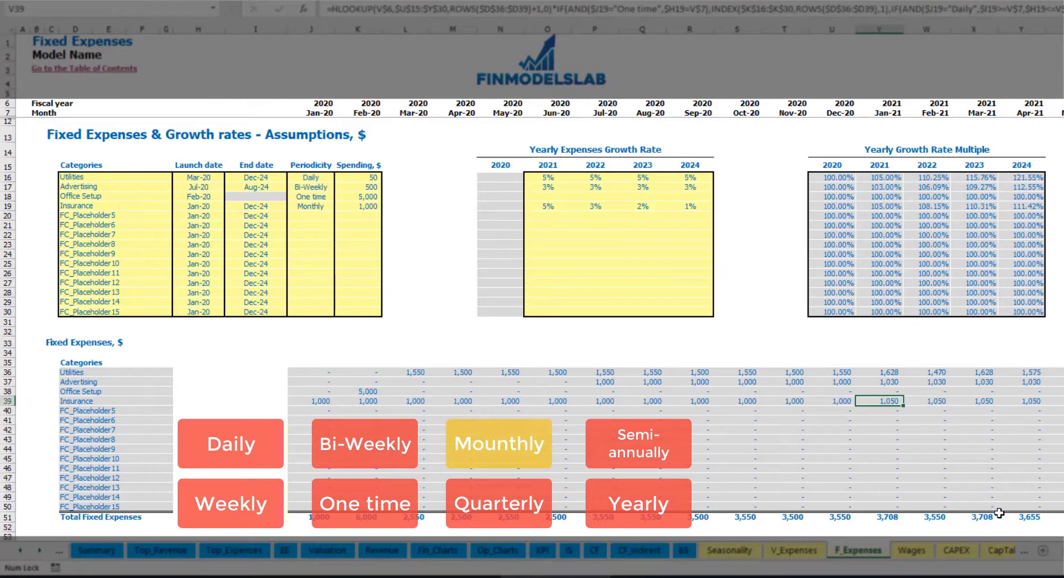
{"action": "scroll", "coordinate": [531, 277], "scroll_direction": "right", "scroll_amount": 3}
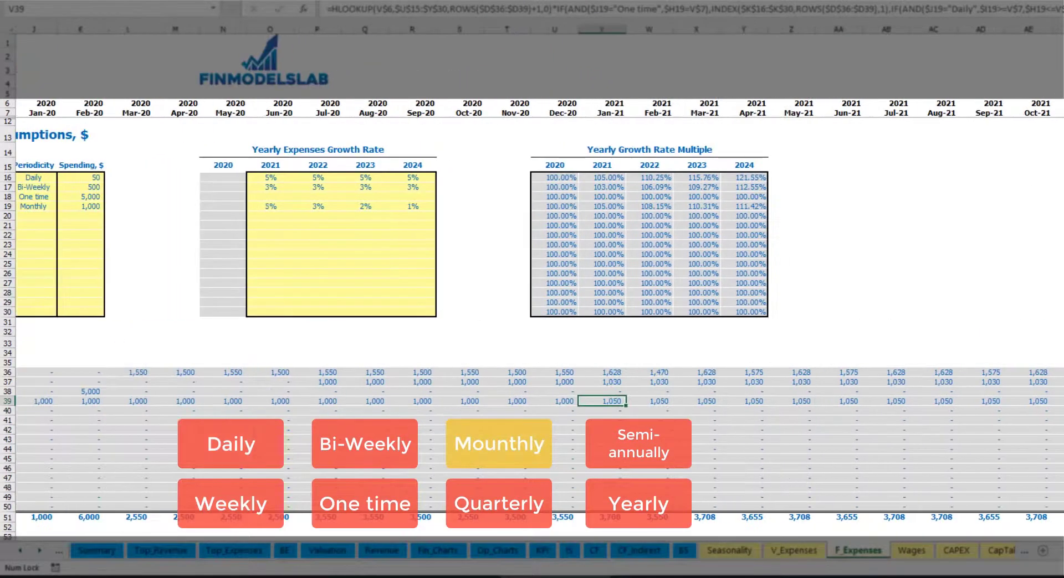
{"action": "left_click", "coordinate": [1063, 29]}
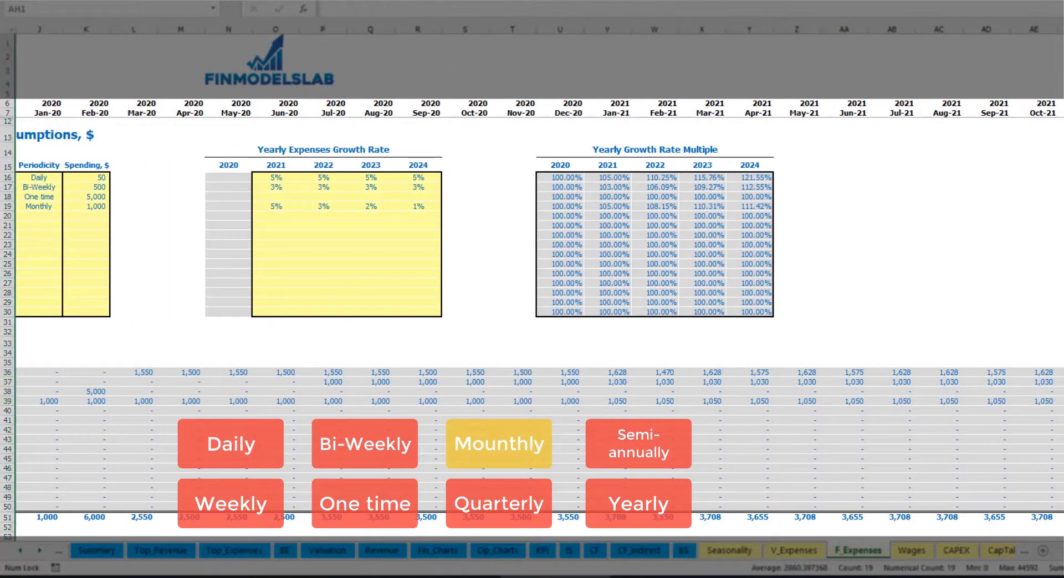
{"action": "left_click", "coordinate": [1063, 402]}
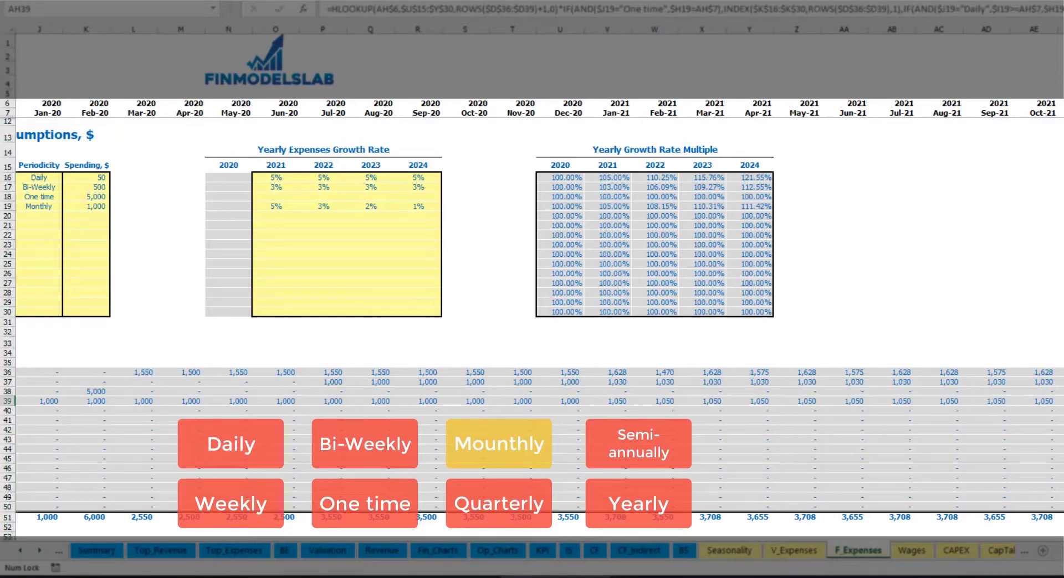
{"action": "scroll", "coordinate": [529, 357], "scroll_direction": "left", "scroll_amount": 5}
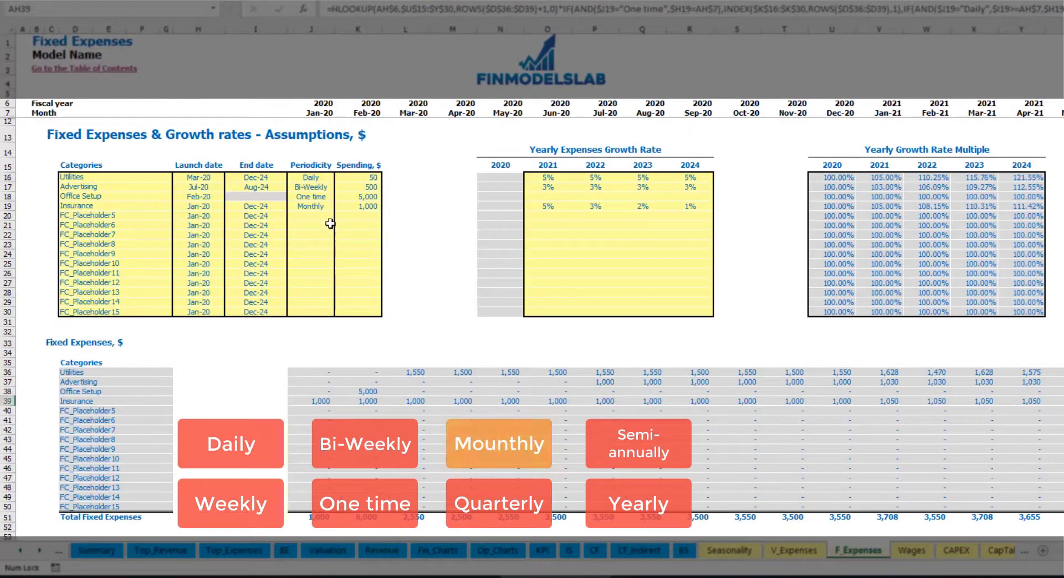
Step: Change the Insurance periodicity to Quarterly and check the Jan-20, Apr-20 and Jul-20 amounts
{"action": "left_click", "coordinate": [321, 206]}
{"action": "left_click", "coordinate": [339, 206]}
{"action": "left_click", "coordinate": [337, 264]}
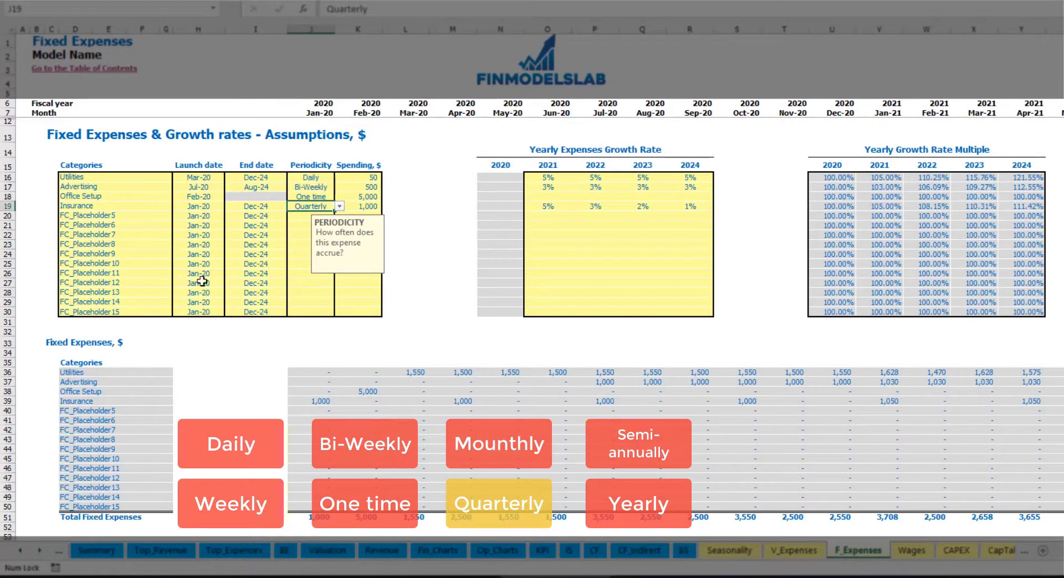
{"action": "left_click", "coordinate": [309, 402]}
{"action": "left_click", "coordinate": [459, 398]}
{"action": "left_click", "coordinate": [591, 404]}
Step: Change the Insurance launch date to Feb-20 and check its Feb-20, May-20 and Aug-20 amounts
{"action": "left_click", "coordinate": [215, 204]}
{"action": "left_click", "coordinate": [229, 206]}
{"action": "left_click", "coordinate": [210, 224]}
{"action": "left_click", "coordinate": [372, 399]}
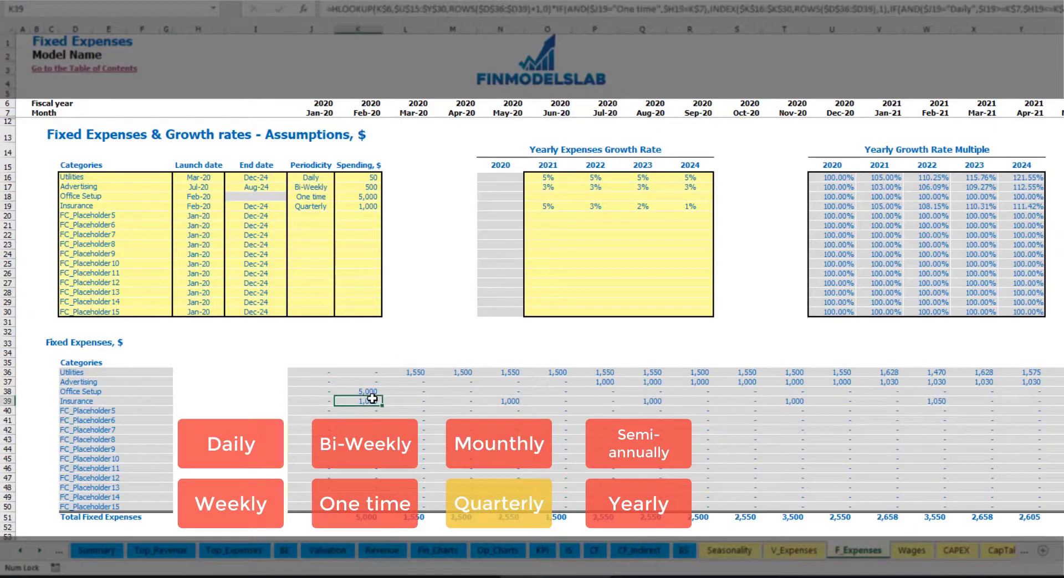
{"action": "left_click", "coordinate": [510, 402]}
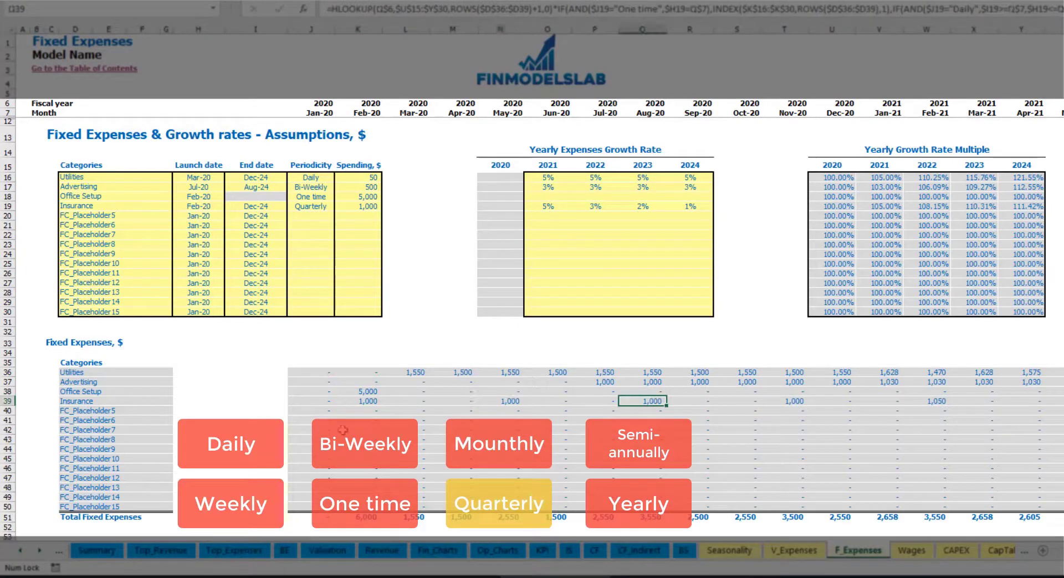
{"action": "left_click", "coordinate": [356, 402]}
{"action": "left_click", "coordinate": [514, 402]}
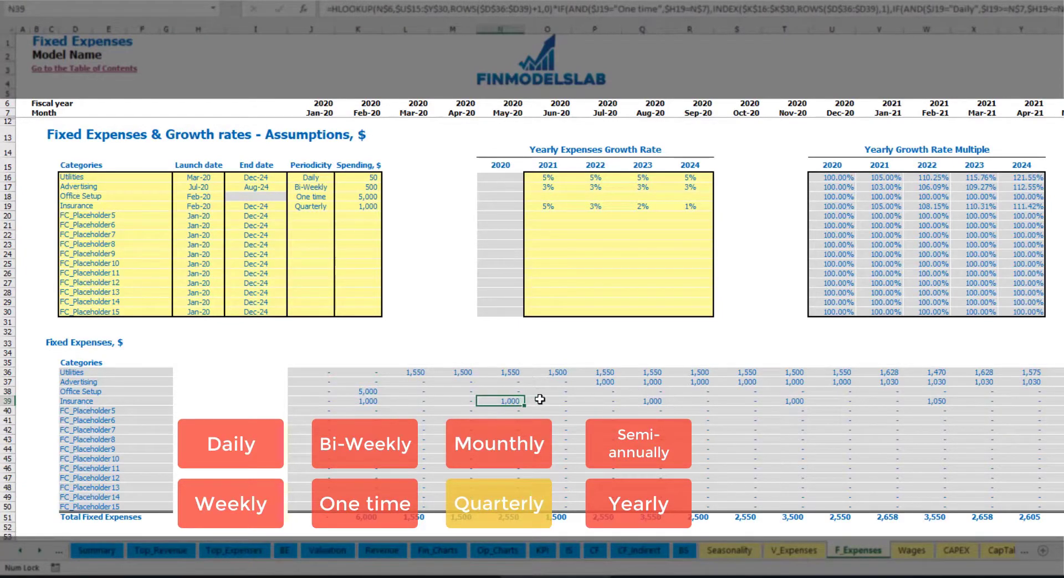
Step: Change the Insurance periodicity to Semi-Annually and check its amounts from Feb-20 to Feb-21
{"action": "left_click", "coordinate": [328, 208]}
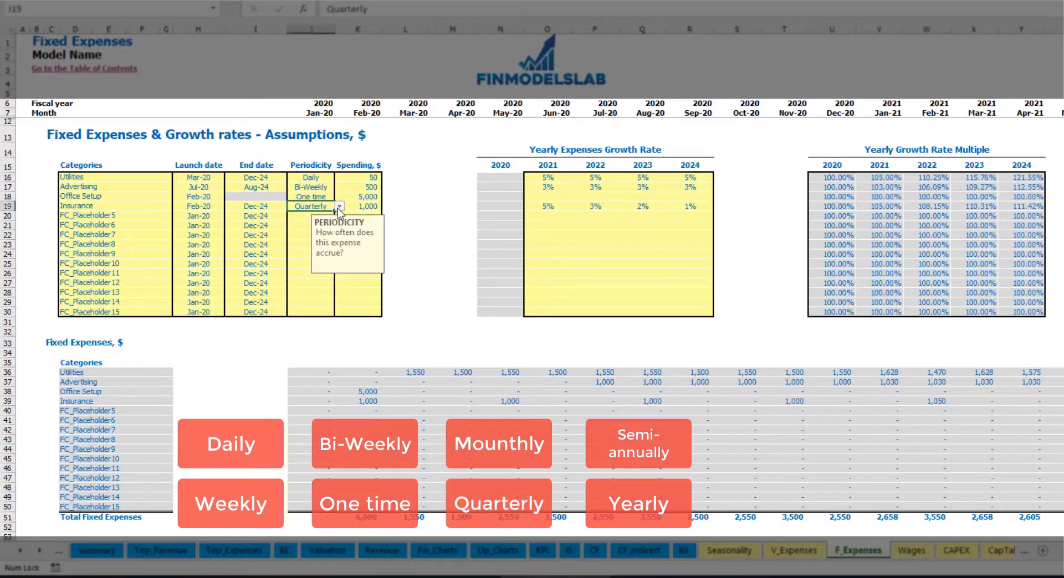
{"action": "left_click", "coordinate": [339, 206]}
{"action": "left_click", "coordinate": [327, 270]}
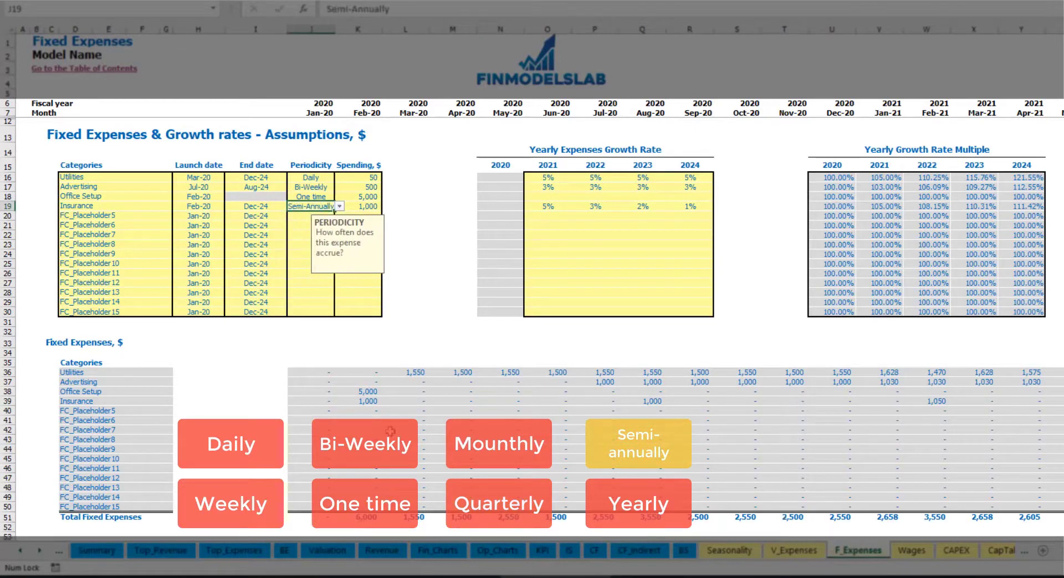
{"action": "left_click_drag", "start_coordinate": [367, 402], "coordinate": [888, 402]}
{"action": "left_click", "coordinate": [927, 411]}
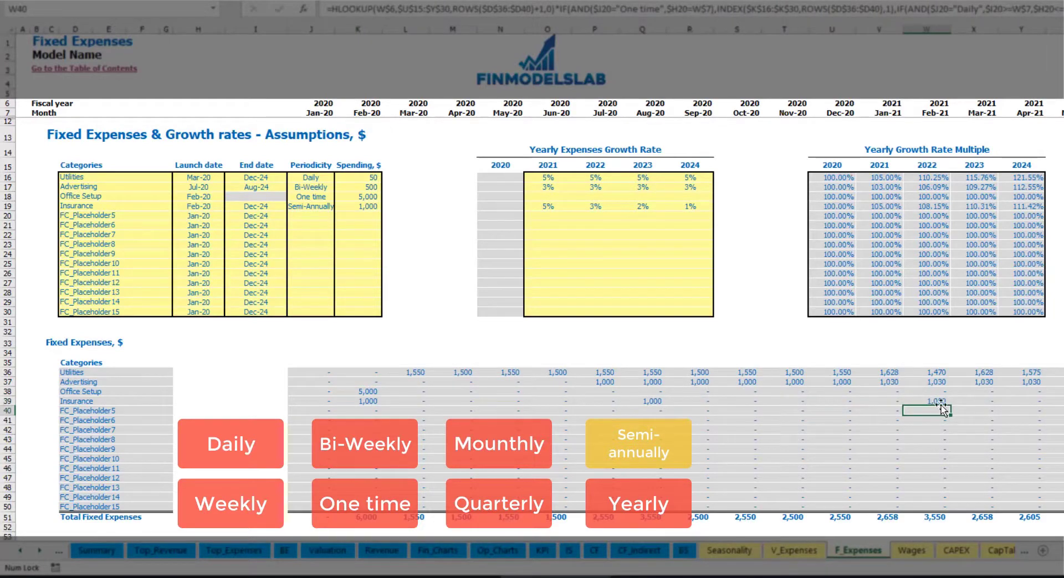
Step: Change the Insurance periodicity to Yearly
{"action": "left_click", "coordinate": [320, 206]}
{"action": "left_click", "coordinate": [339, 206]}
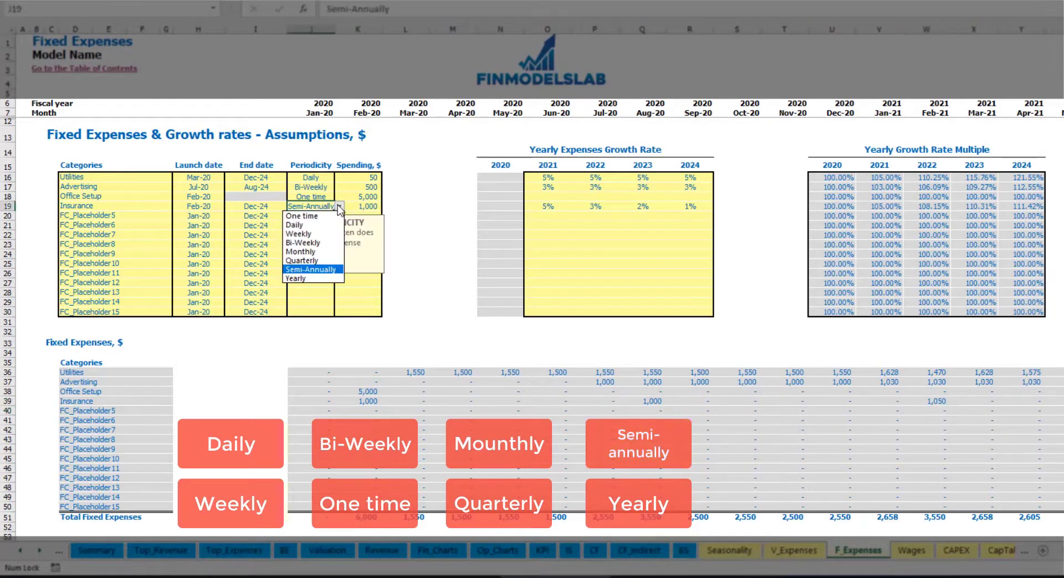
{"action": "left_click", "coordinate": [304, 279]}
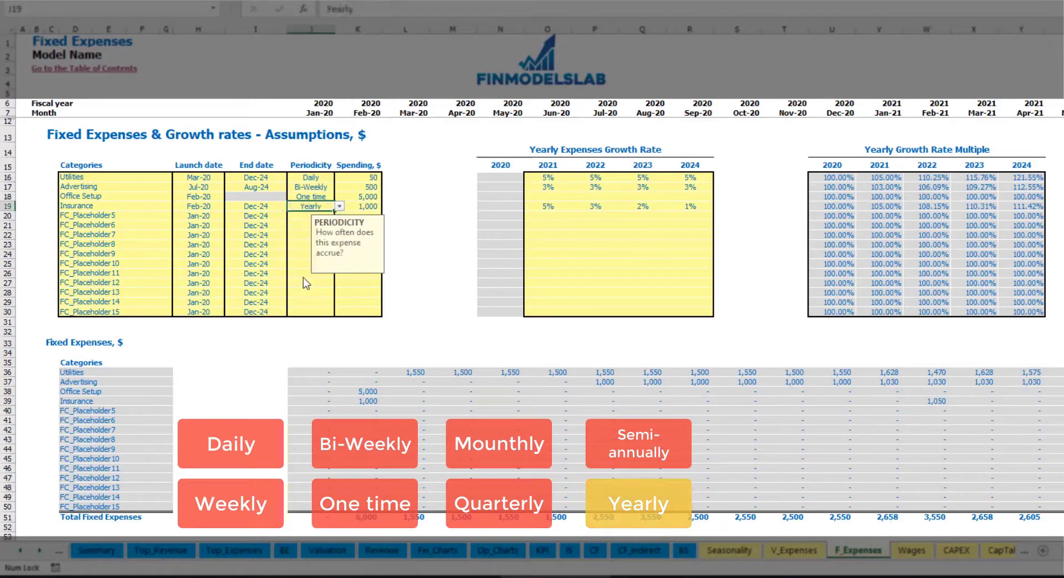
Step: Check the yearly Insurance amounts against its launch and end dates, and review the monthly Fixed Expenses table
{"action": "left_click", "coordinate": [361, 404]}
{"action": "left_click_drag", "start_coordinate": [381, 406], "coordinate": [1058, 402]}
{"action": "left_click", "coordinate": [202, 207]}
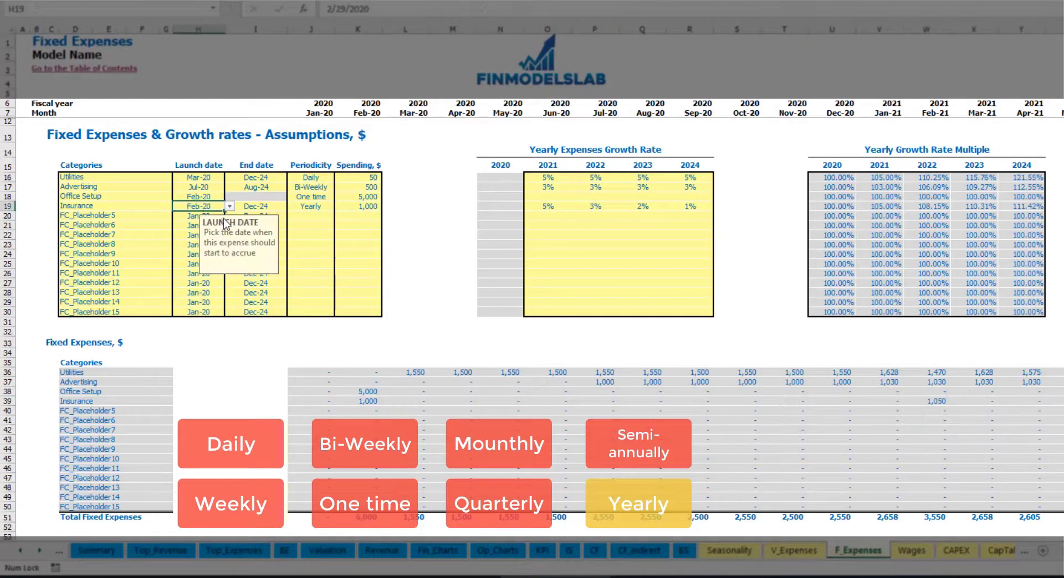
{"action": "left_click", "coordinate": [255, 204]}
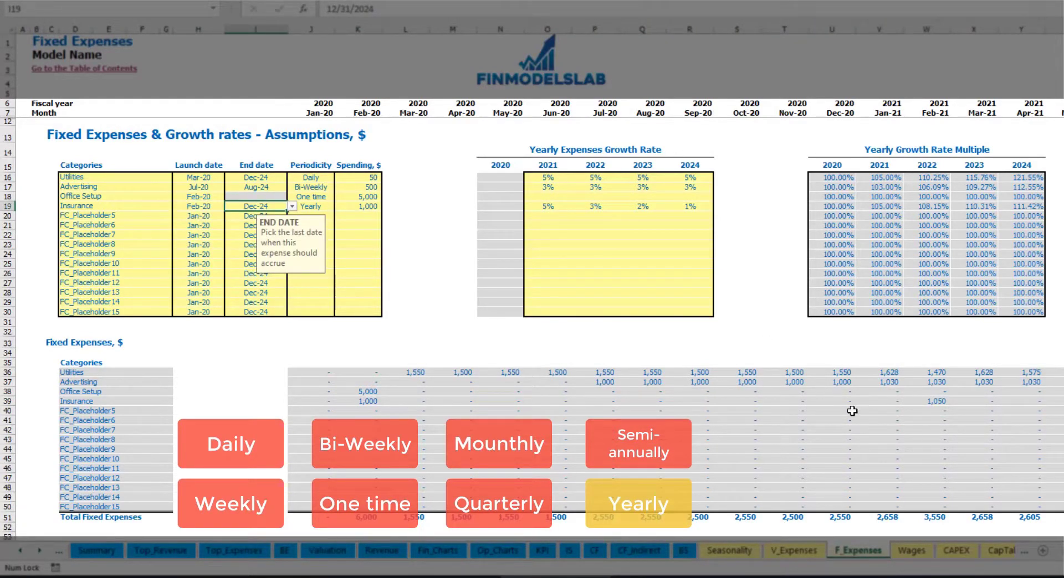
{"action": "left_click", "coordinate": [737, 312]}
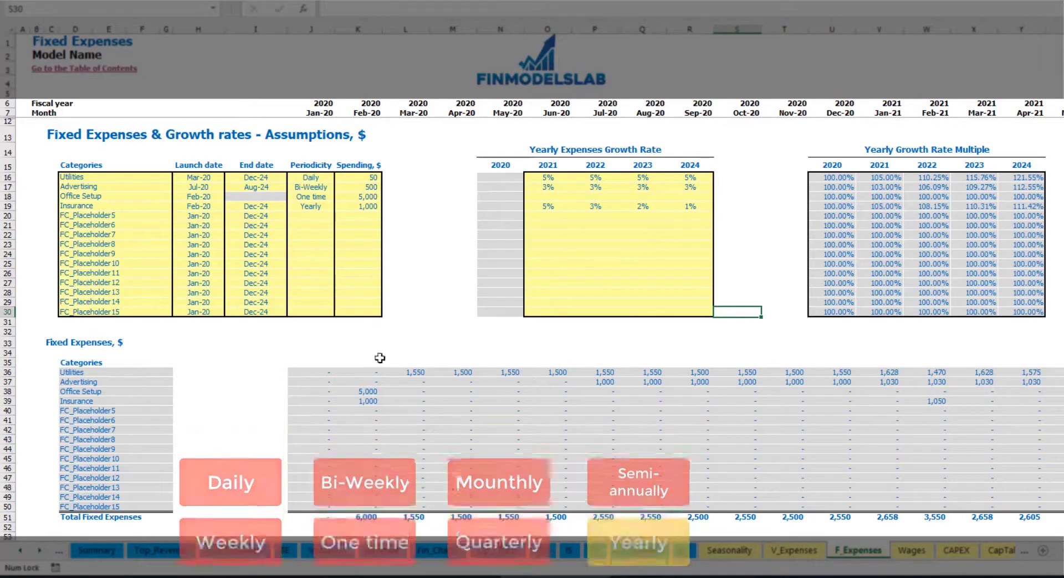
{"action": "left_click_drag", "start_coordinate": [308, 372], "coordinate": [976, 503]}
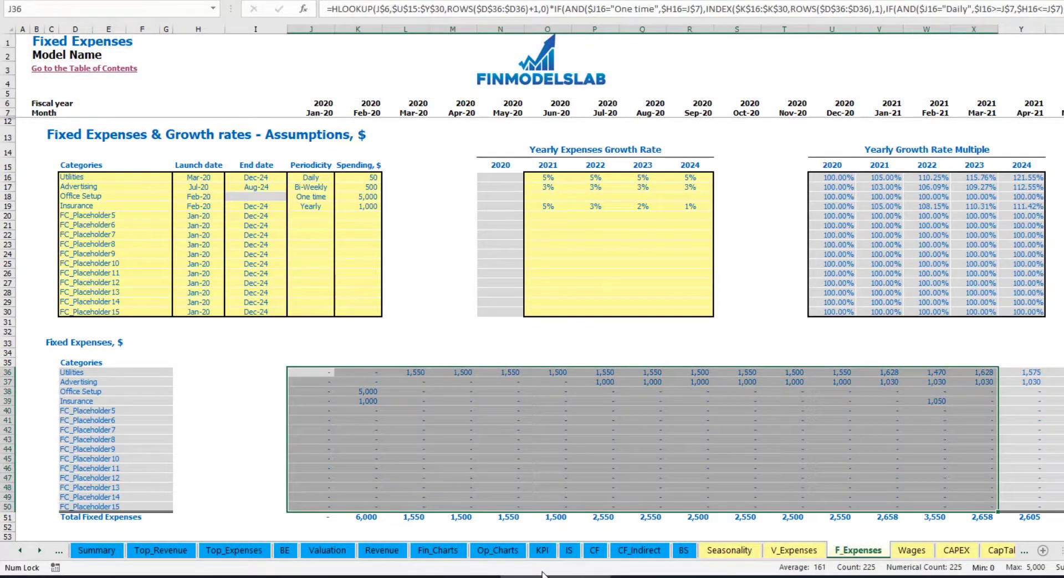
Step: On the Income Statement sheet, expand Total Fixed Expenses and review the Utilities to Insurance and placeholder rows
{"action": "left_click", "coordinate": [569, 550]}
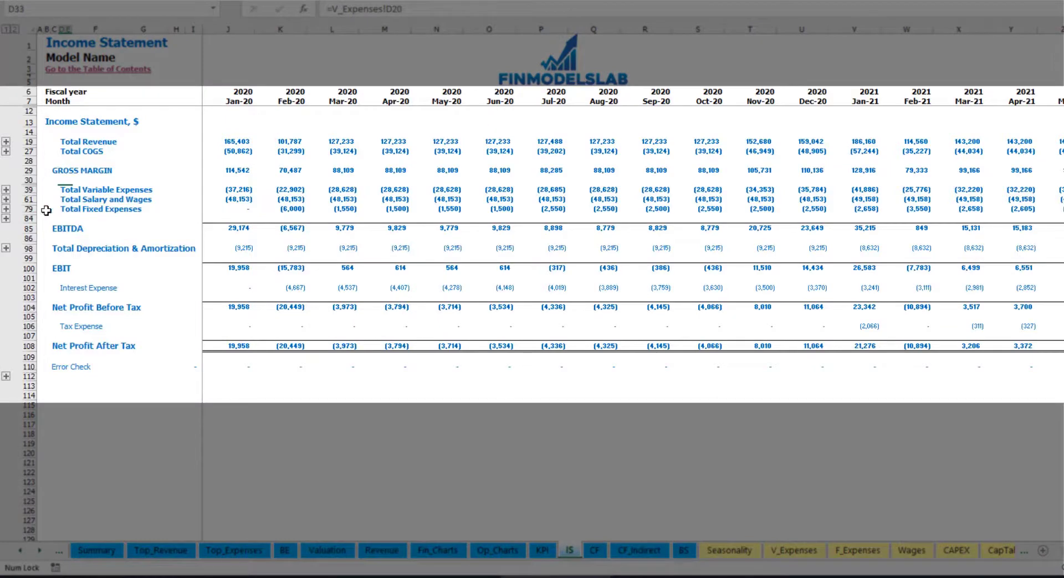
{"action": "left_click", "coordinate": [64, 209]}
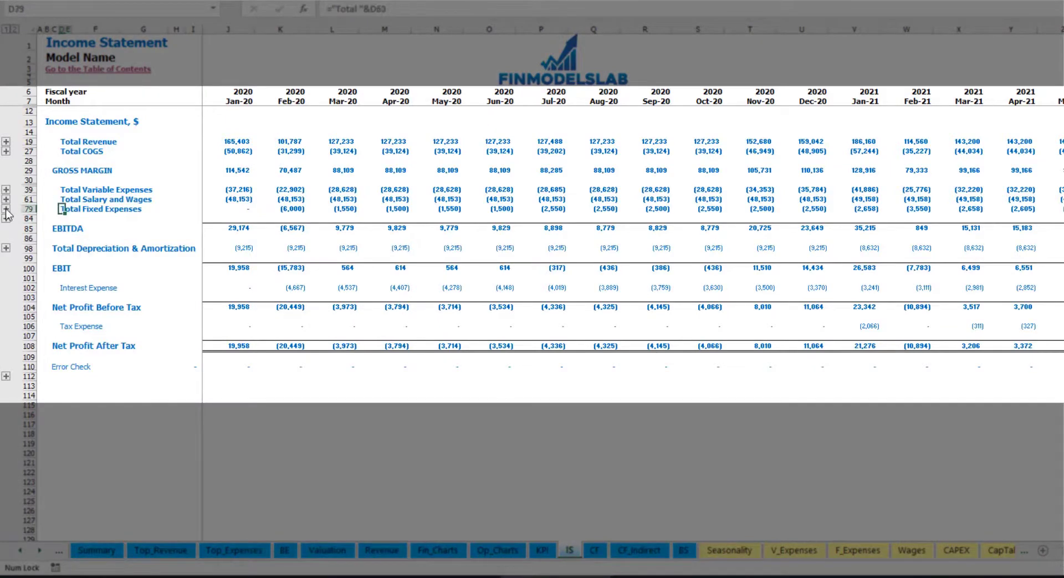
{"action": "left_click", "coordinate": [6, 210]}
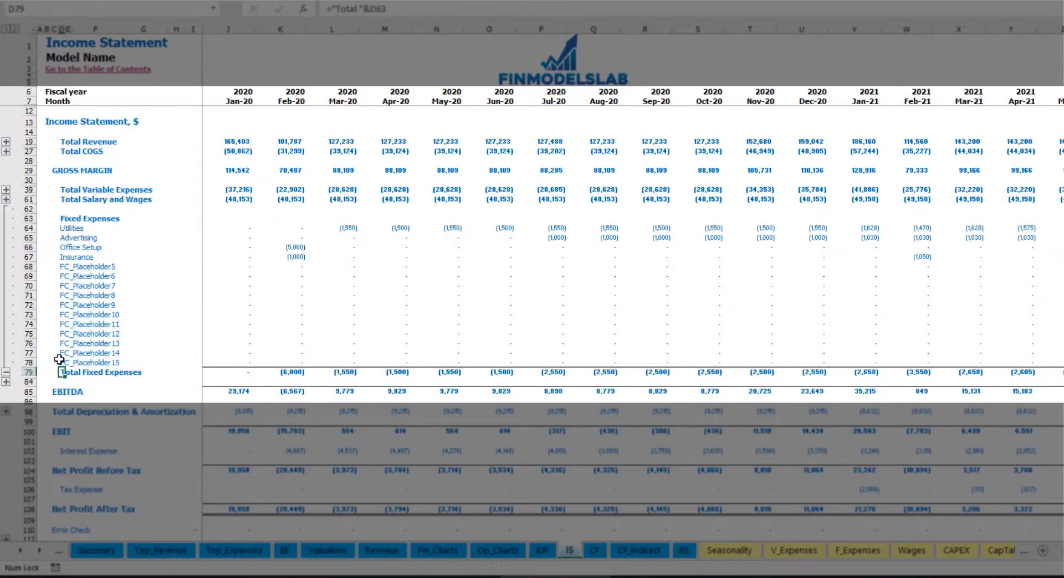
{"action": "left_click_drag", "start_coordinate": [29, 228], "coordinate": [32, 258]}
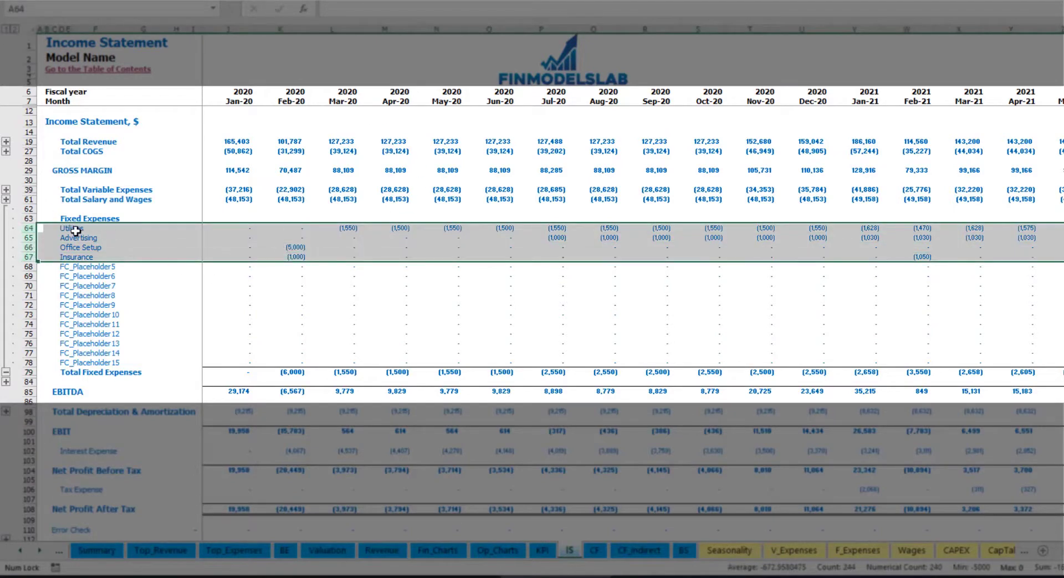
{"action": "left_click_drag", "start_coordinate": [67, 228], "coordinate": [71, 363]}
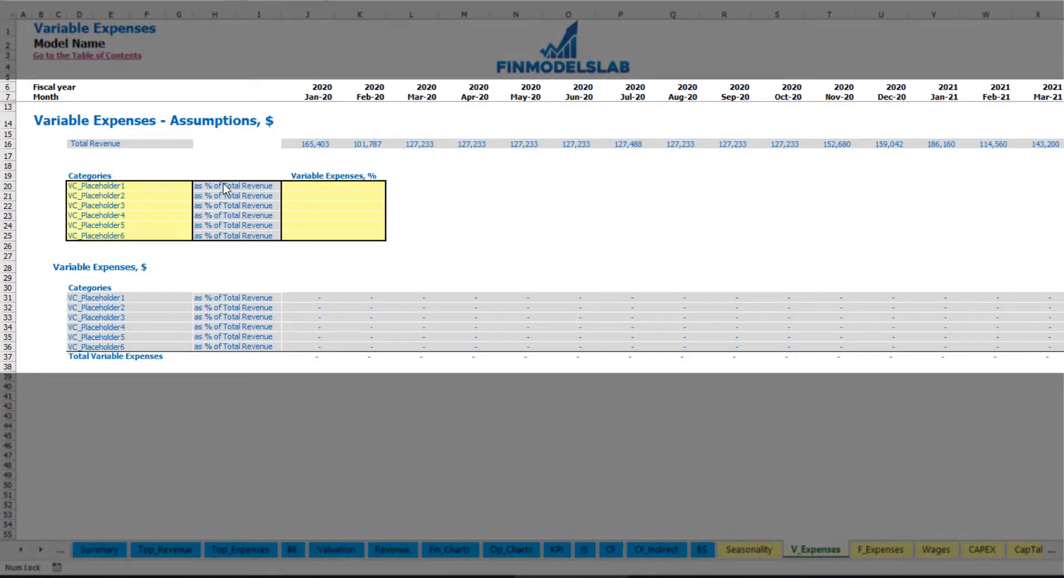
Step: On the Variable Expenses sheet, name the first category Bank fees and set it to 2.5% of Total Revenue
{"action": "left_click", "coordinate": [115, 186]}
{"action": "type", "text": "Ba"}
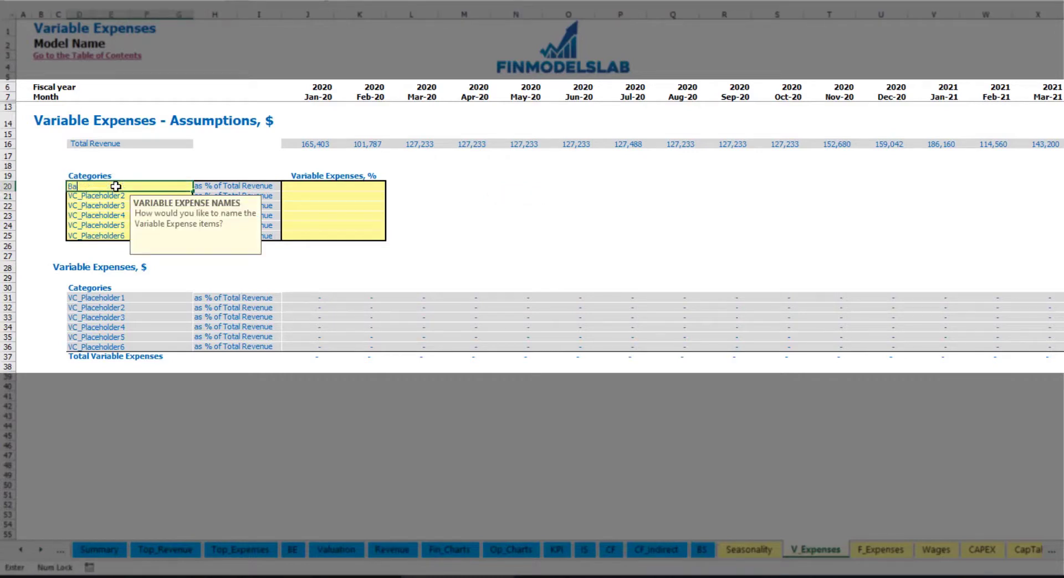
{"action": "type", "text": "nk fees"}
{"action": "key", "text": "Return"}
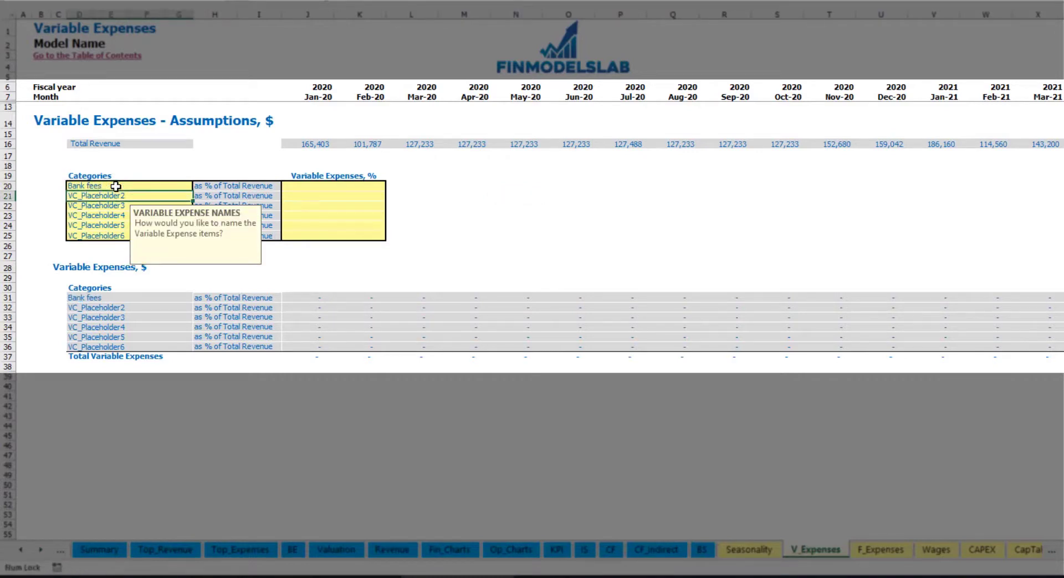
{"action": "left_click", "coordinate": [313, 186]}
{"action": "type", "text": "2"}
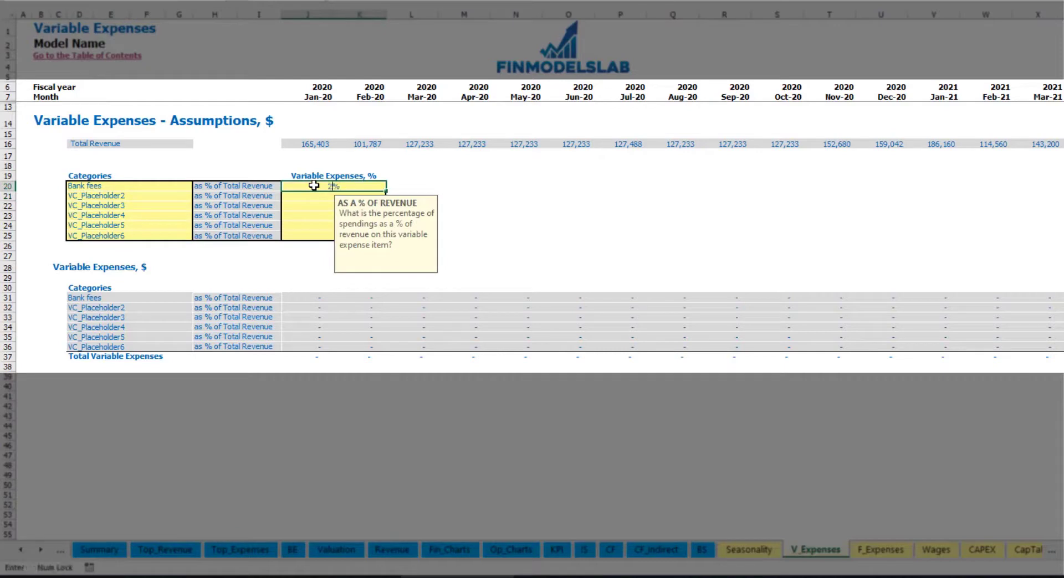
{"action": "type", "text": ".5"}
{"action": "key", "text": "Return"}
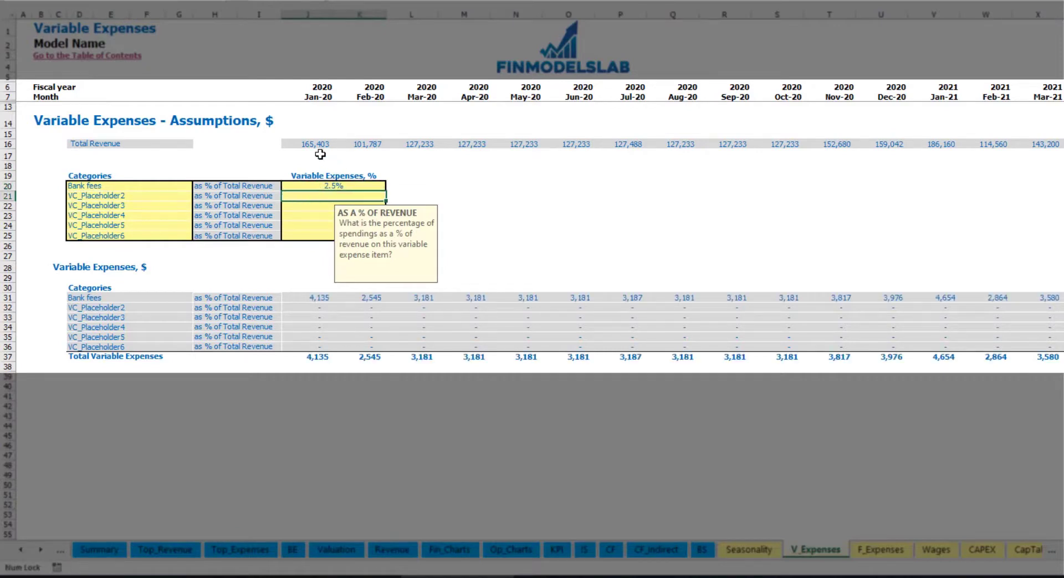
Step: Compare the monthly Total Revenue figures with the calculated Bank fees amounts for Jan-20 and Mar-20
{"action": "left_click_drag", "start_coordinate": [313, 145], "coordinate": [837, 144]}
{"action": "scroll", "coordinate": [293, 299], "scroll_direction": "right", "scroll_amount": 15}
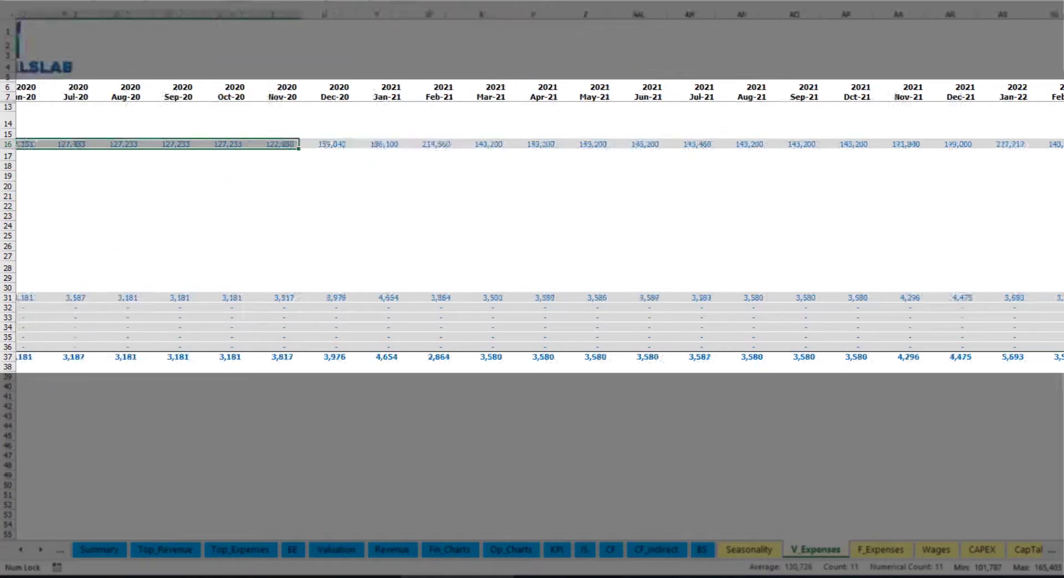
{"action": "scroll", "coordinate": [293, 298], "scroll_direction": "left", "scroll_amount": 15}
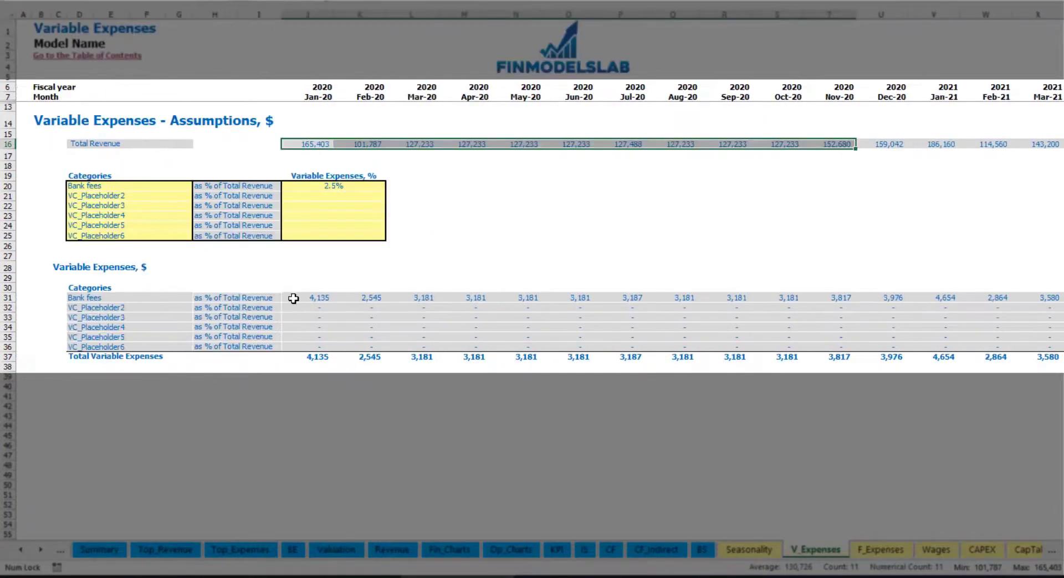
{"action": "left_click", "coordinate": [326, 299]}
{"action": "left_click", "coordinate": [411, 298]}
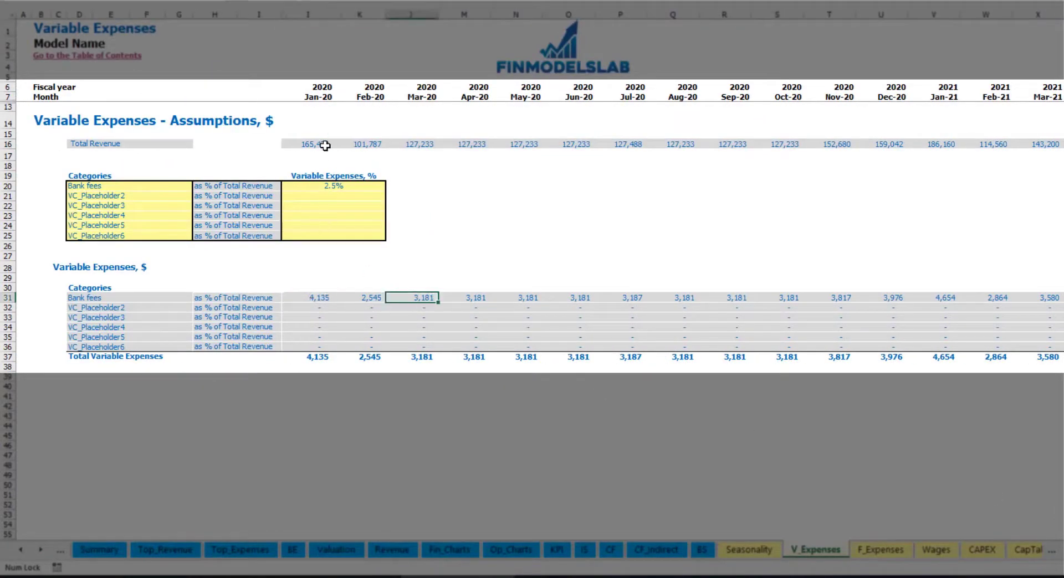
Step: Name the second variable expense category Other Var Exp and set it to 5% of Total Revenue
{"action": "left_click", "coordinate": [133, 197]}
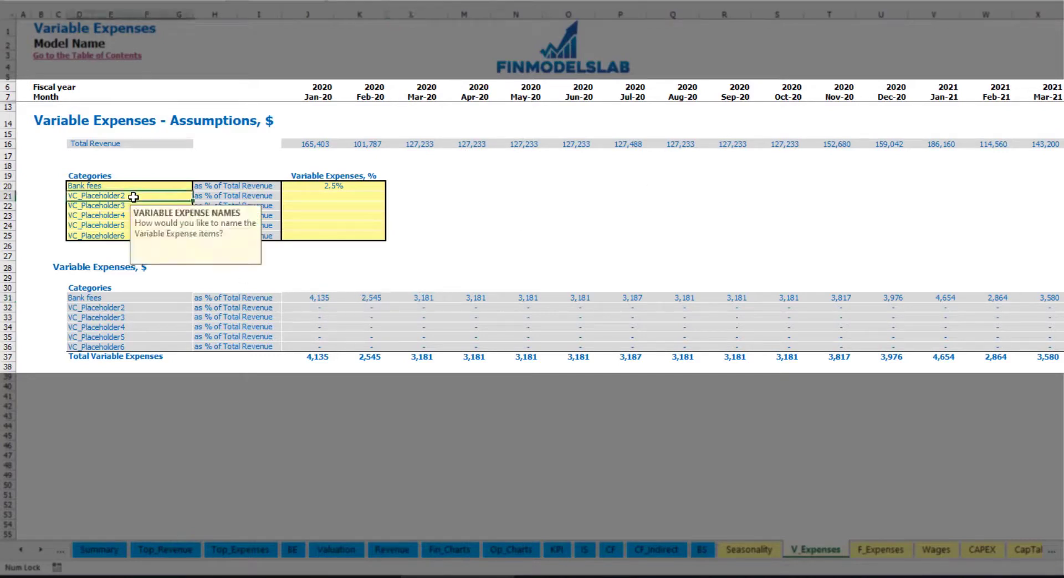
{"action": "type", "text": "Other Var E"}
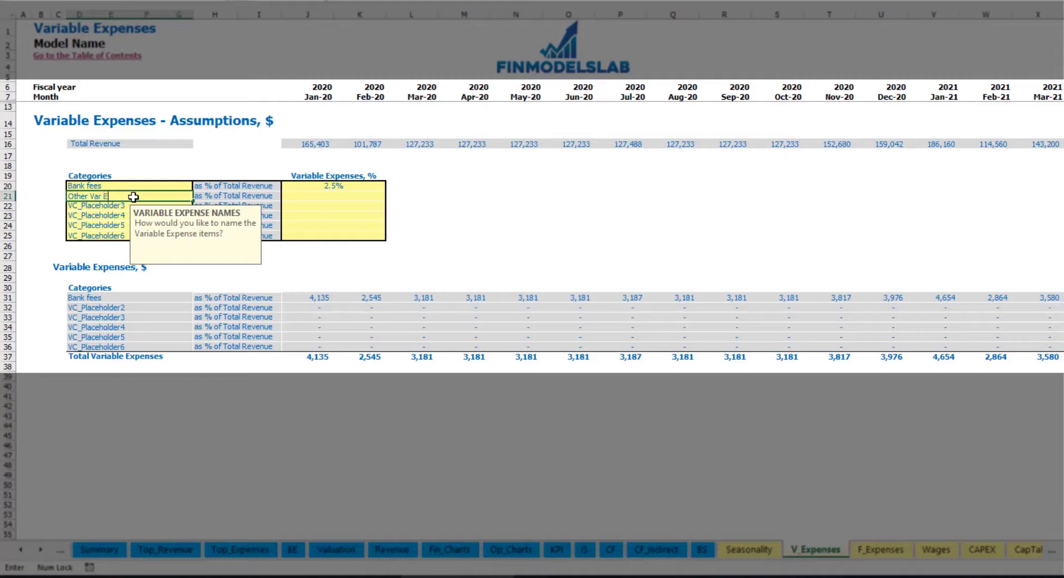
{"action": "key", "text": "Return"}
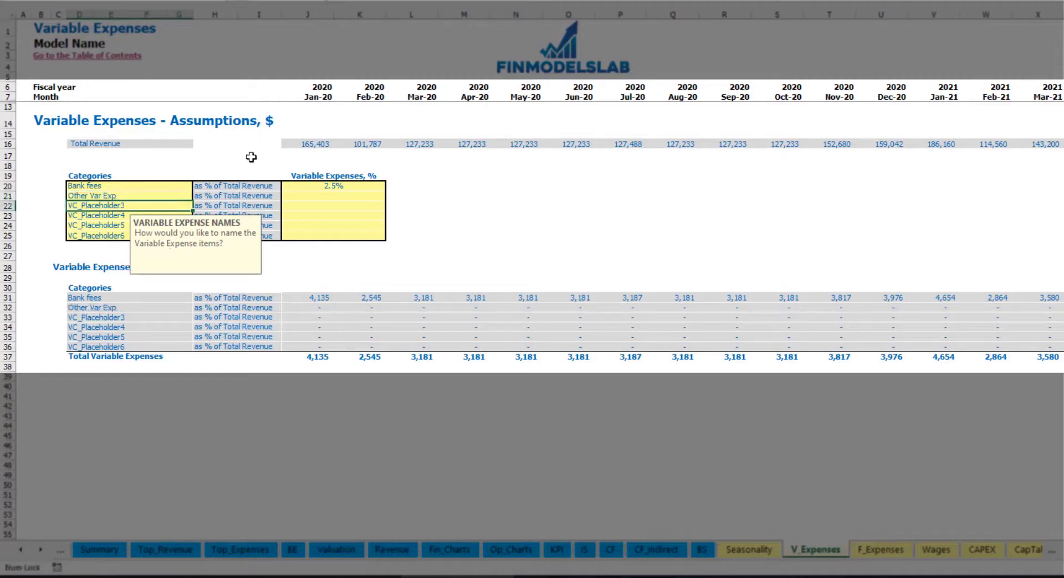
{"action": "left_click", "coordinate": [324, 196]}
{"action": "type", "text": "5"}
{"action": "key", "text": "Return"}
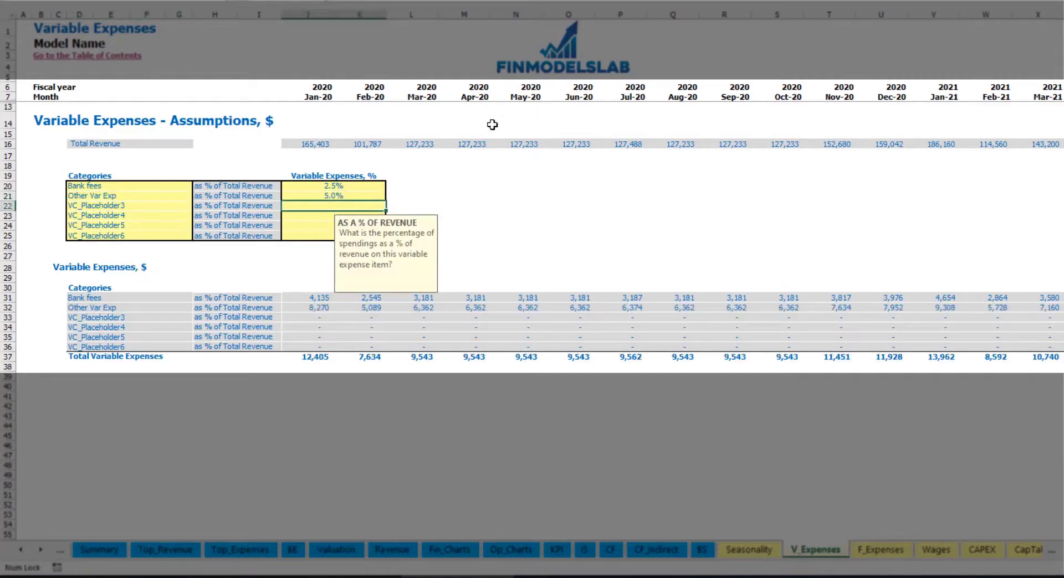
Step: Name the third variable expense category Direct Labor and set it to 15% of Total Revenue
{"action": "left_click", "coordinate": [169, 207]}
{"action": "type", "text": "D"}
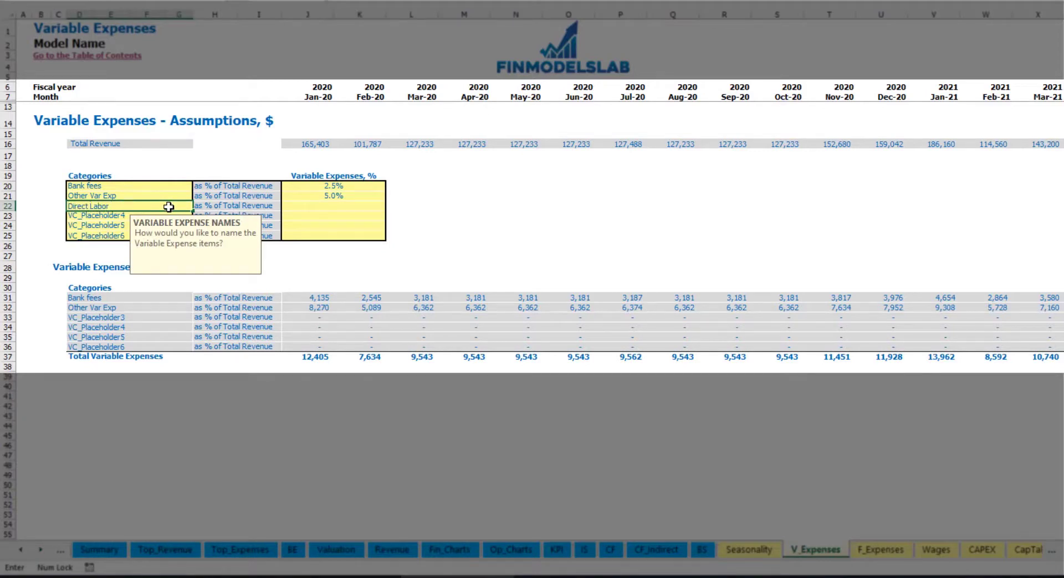
{"action": "type", "text": "irect Labor"}
{"action": "key", "text": "Return"}
{"action": "left_click", "coordinate": [313, 208]}
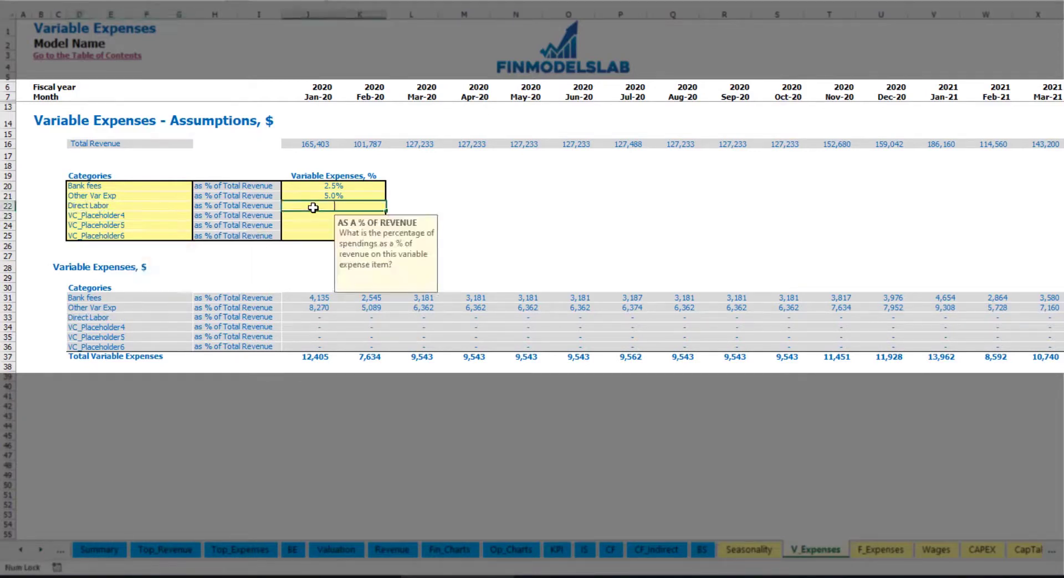
{"action": "type", "text": "15"}
{"action": "left_click", "coordinate": [310, 296]}
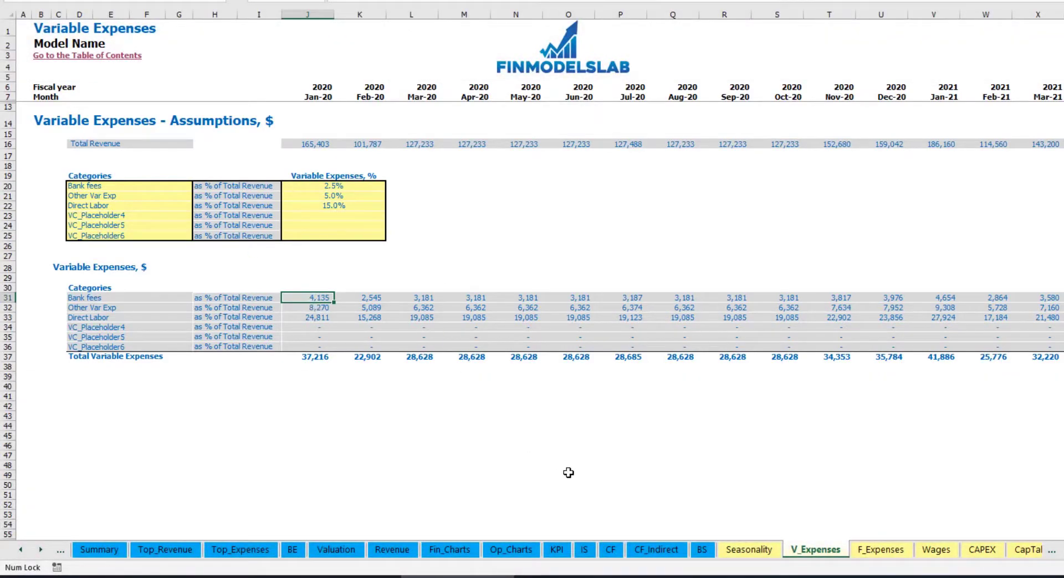
Step: On the Income Statement sheet, expand Total Variable Expenses and review the Bank fees, Other Var Exp and Direct Labor rows
{"action": "left_click", "coordinate": [585, 550]}
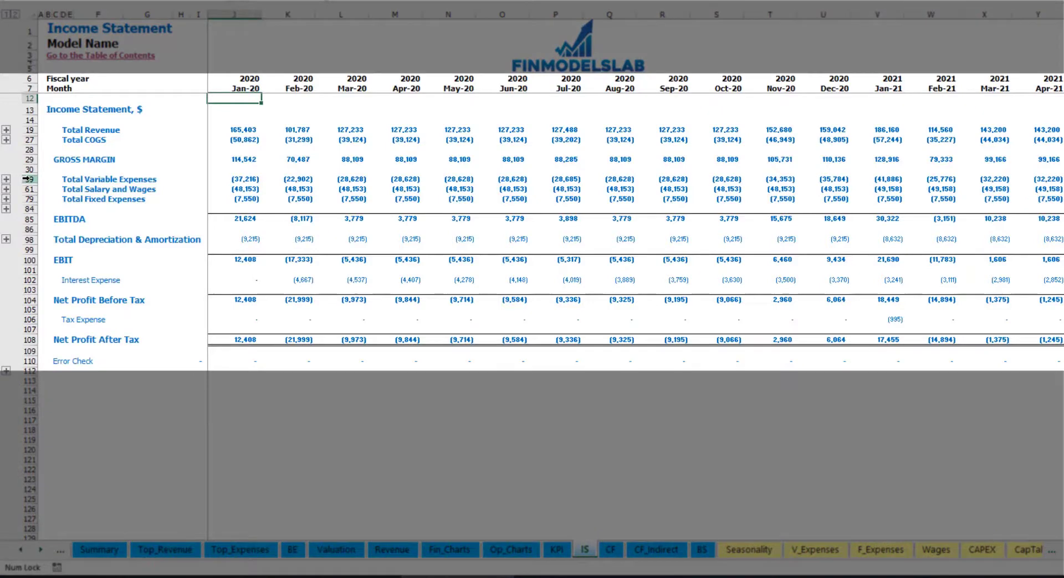
{"action": "left_click", "coordinate": [29, 179]}
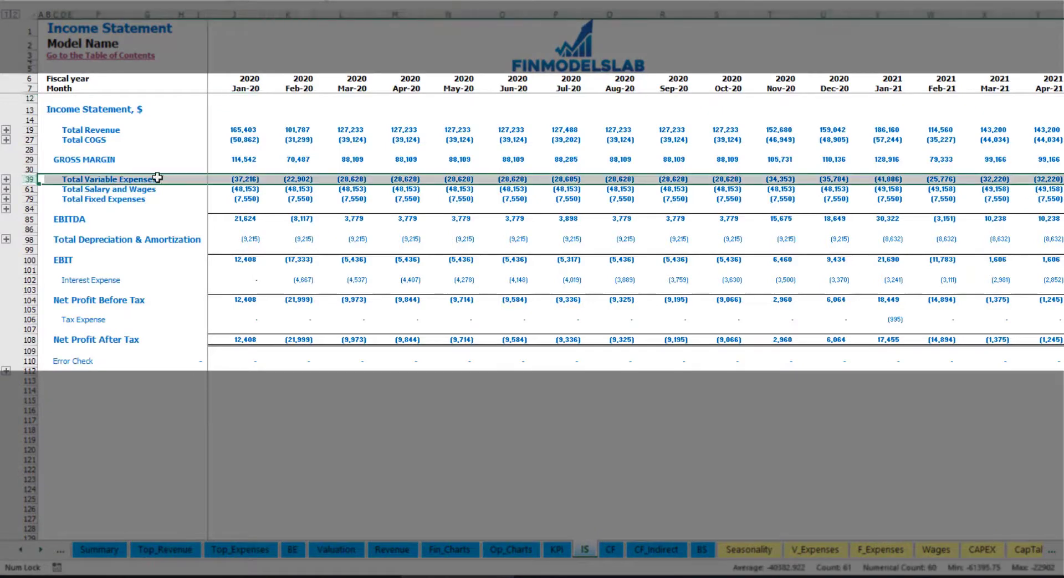
{"action": "left_click", "coordinate": [6, 179]}
{"action": "left_click_drag", "start_coordinate": [42, 199], "coordinate": [42, 243]}
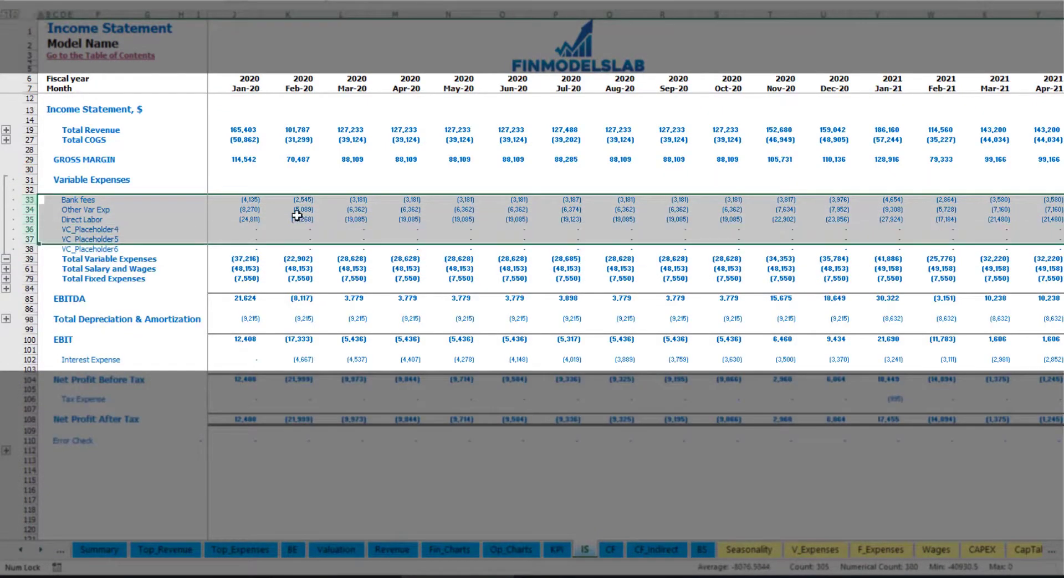
{"action": "left_click", "coordinate": [260, 198]}
{"action": "left_click", "coordinate": [378, 198]}
{"action": "left_click_drag", "start_coordinate": [62, 199], "coordinate": [71, 249]}
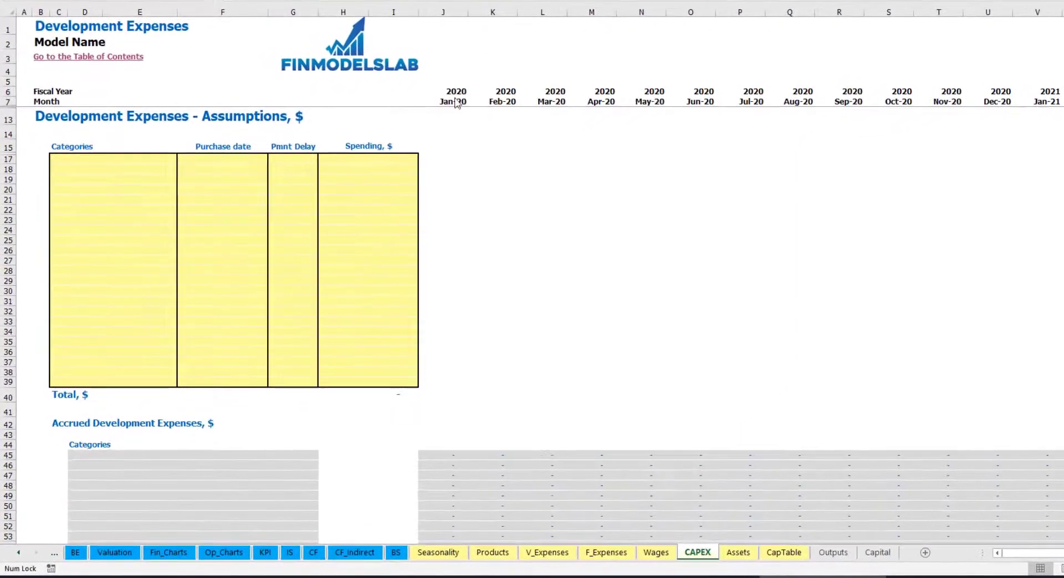
Step: Add an Office dev category in the first Development Expenses row, with purchase date Feb-20 and spending of 10,000
{"action": "left_click", "coordinate": [143, 159]}
{"action": "type", "text": "Office dev"}
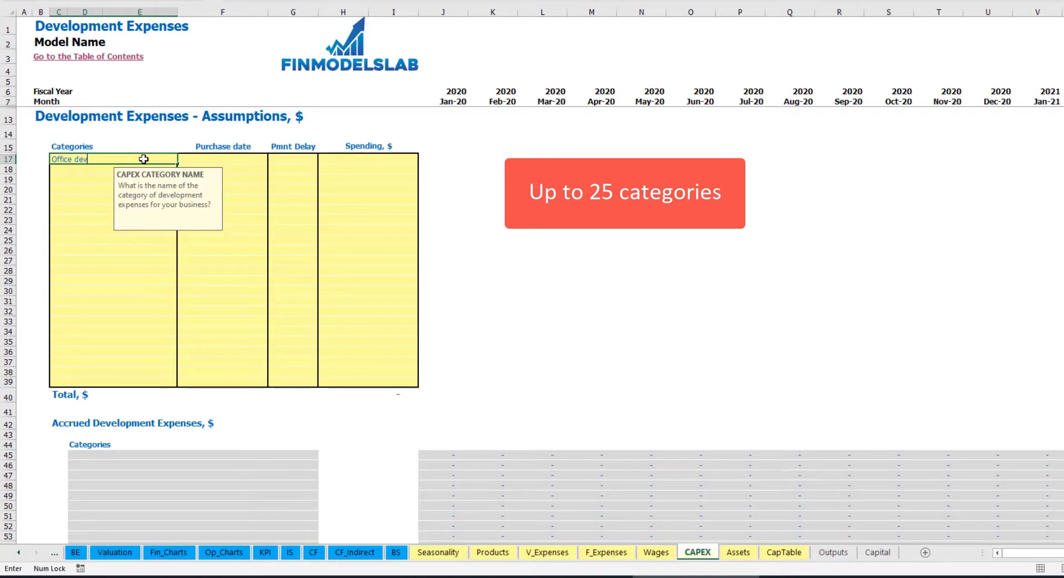
{"action": "left_click", "coordinate": [223, 158]}
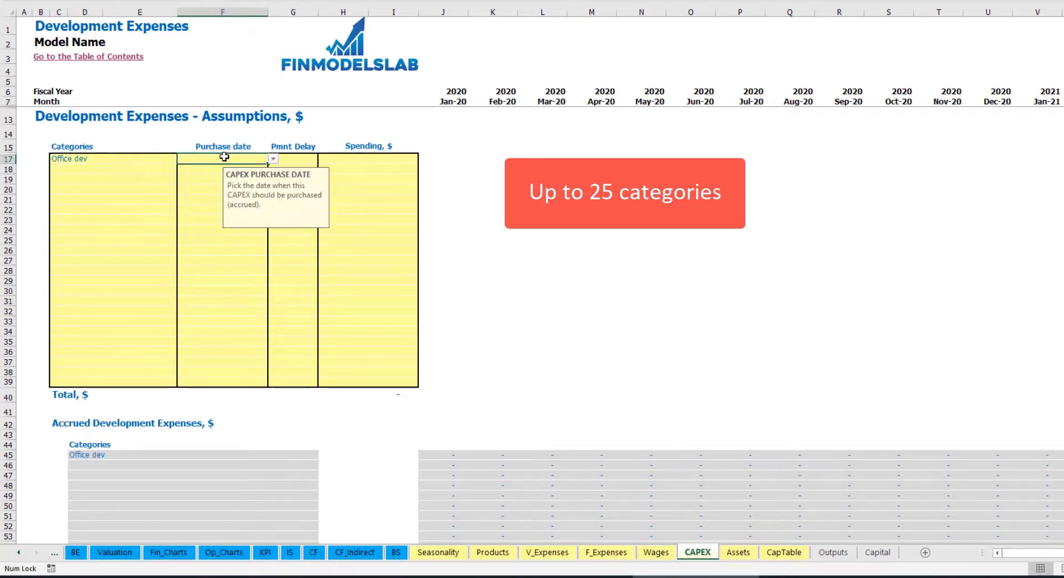
{"action": "left_click", "coordinate": [273, 159]}
{"action": "left_click", "coordinate": [247, 183]}
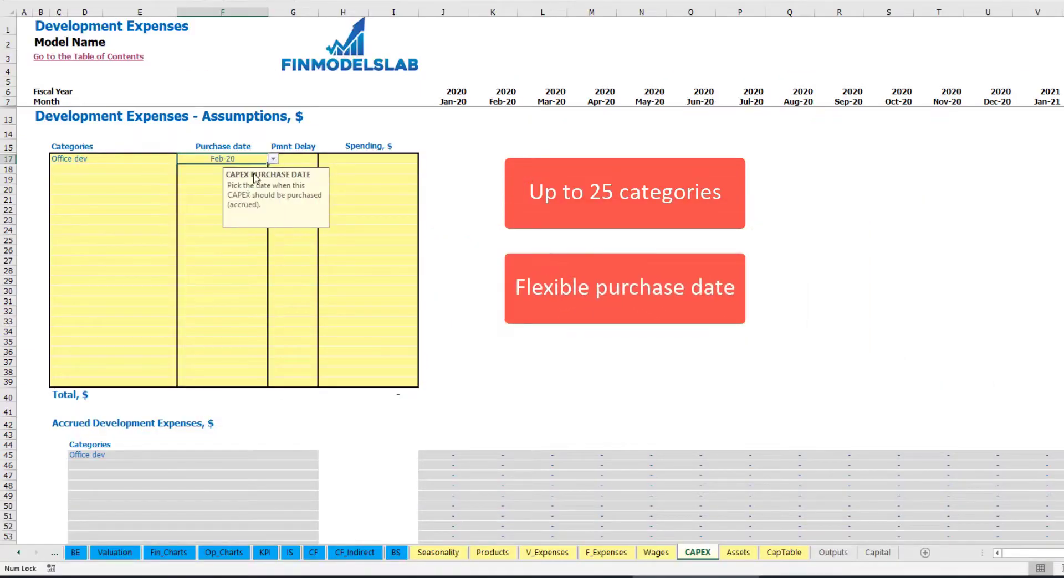
{"action": "left_click", "coordinate": [353, 156]}
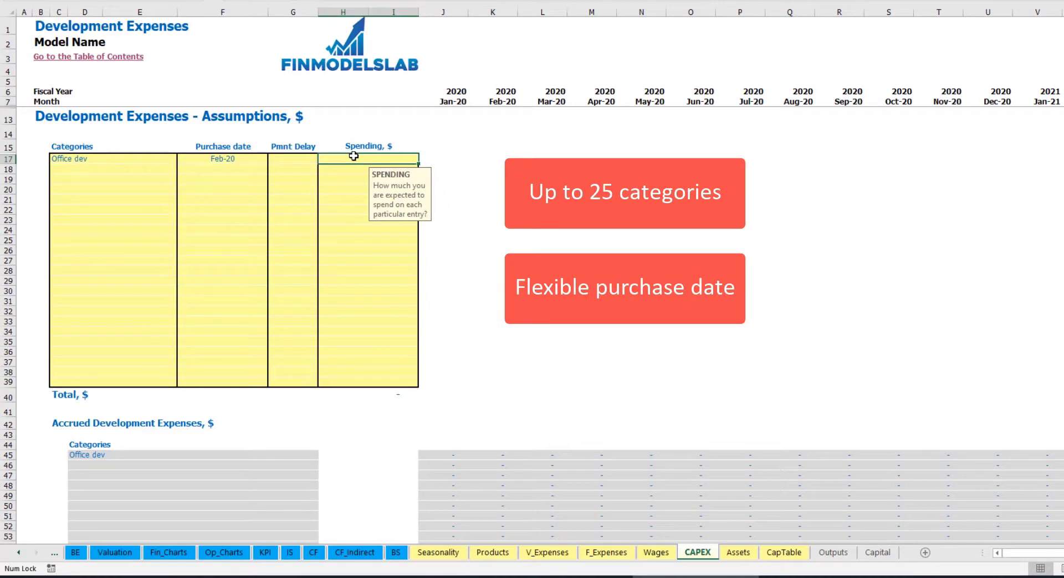
{"action": "type", "text": "10000"}
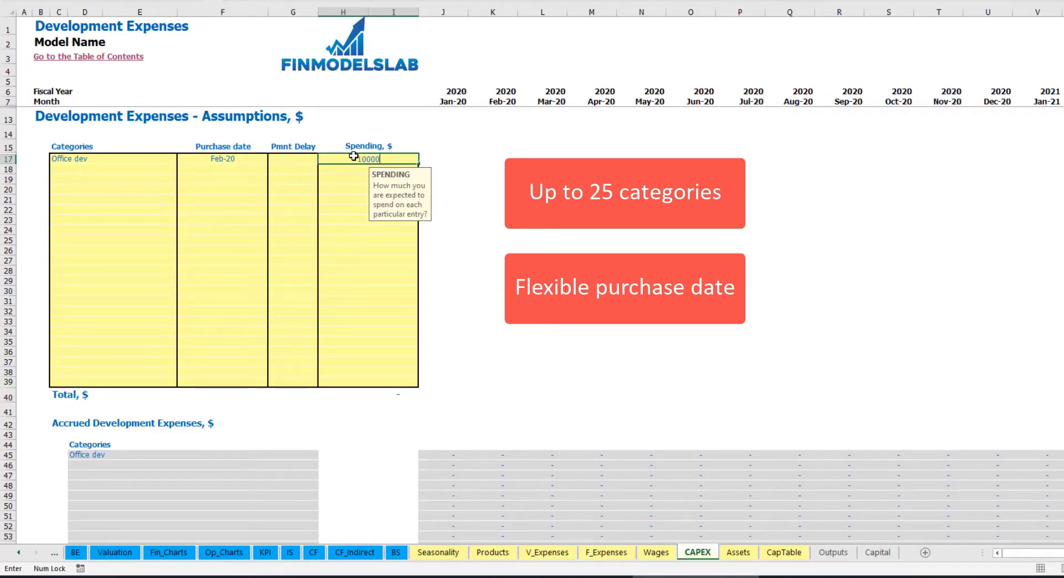
{"action": "key", "text": "Return"}
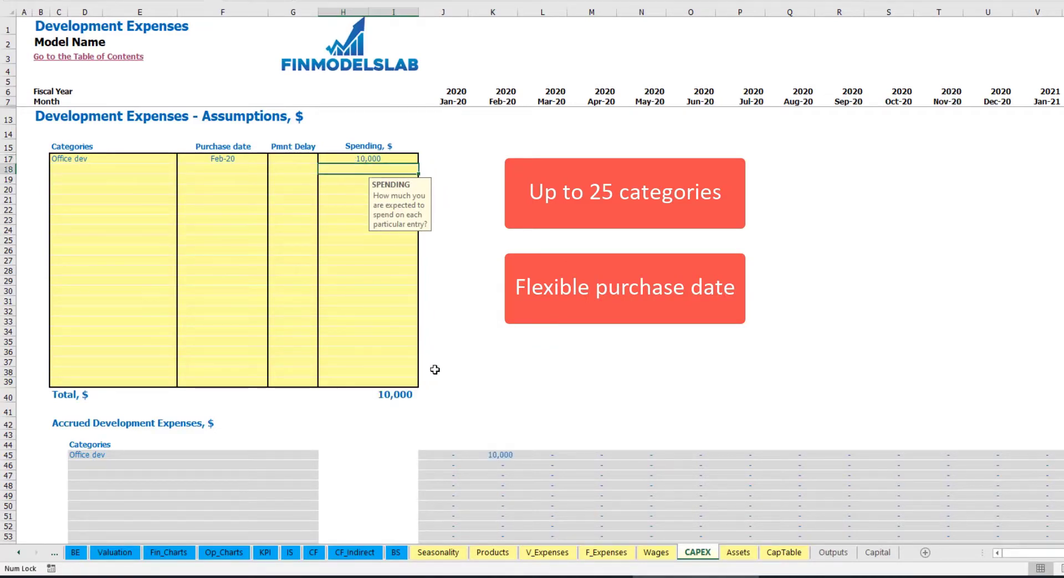
Step: Set the payment delay of the Office dev category to 2M
{"action": "left_click", "coordinate": [298, 159]}
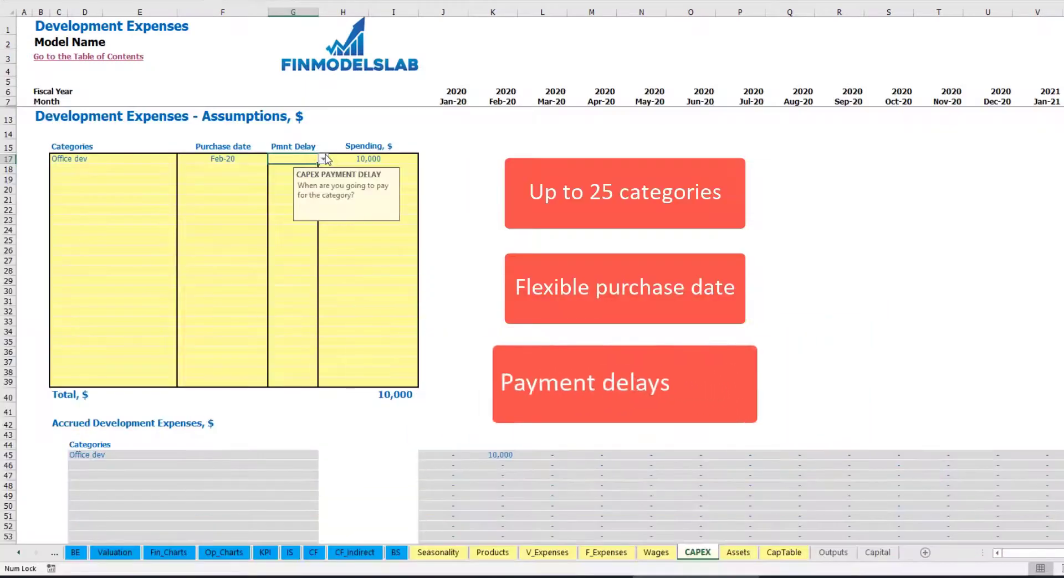
{"action": "left_click", "coordinate": [323, 159]}
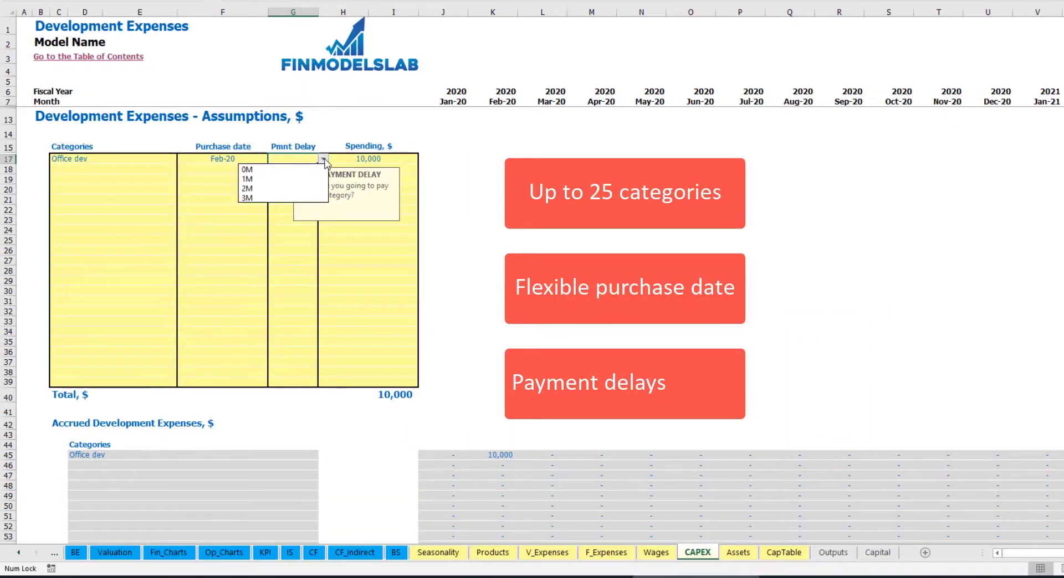
{"action": "left_click", "coordinate": [287, 188]}
{"action": "left_click", "coordinate": [527, 191]}
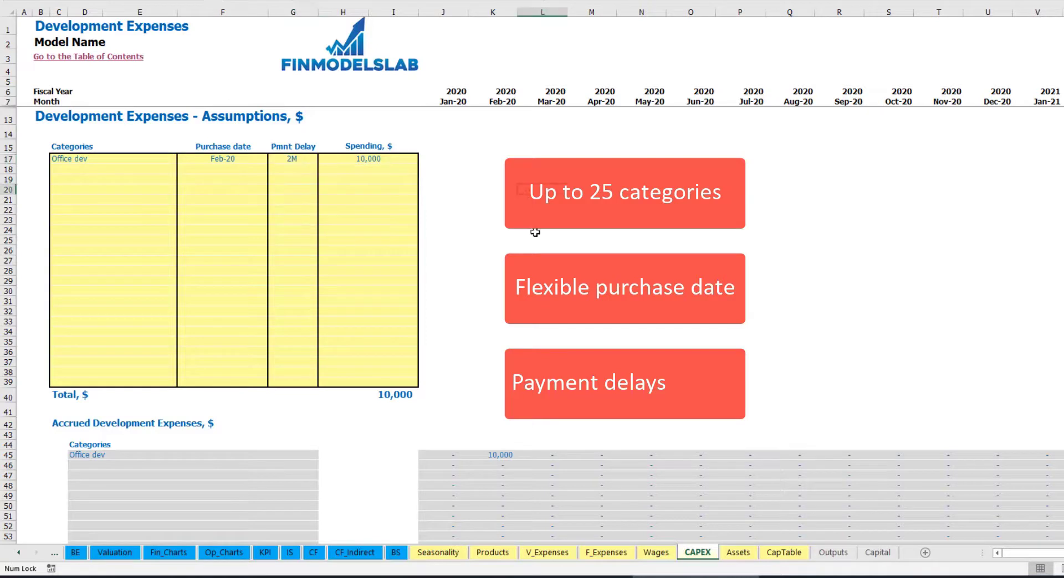
Step: Review Office dev in the accrued and paid Development Expenses tables and check the CAPEX Summary balances
{"action": "left_click", "coordinate": [501, 456]}
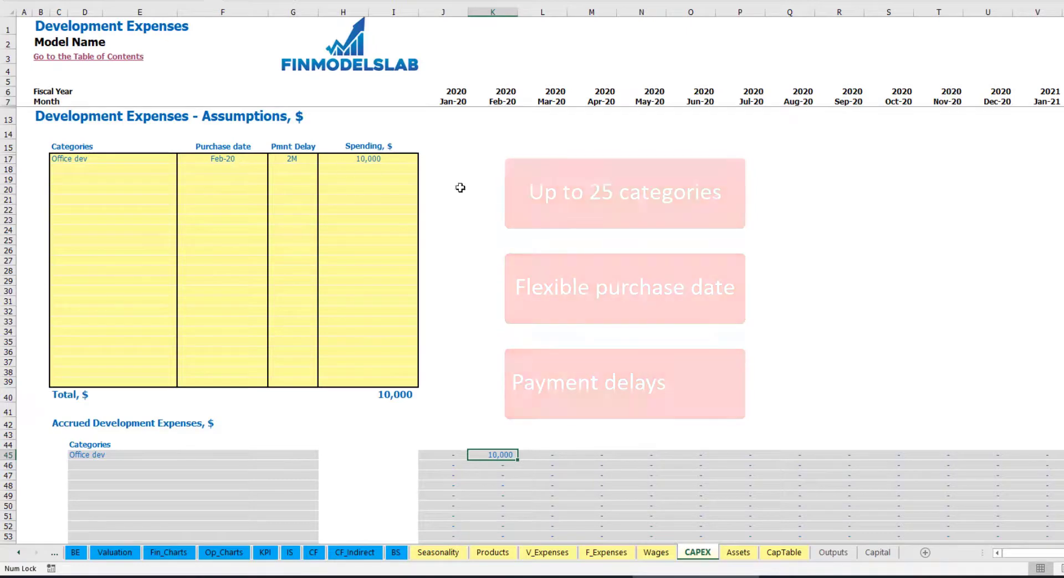
{"action": "scroll", "coordinate": [500, 242], "scroll_direction": "down", "scroll_amount": 7}
{"action": "scroll", "coordinate": [500, 242], "scroll_direction": "down", "scroll_amount": 3}
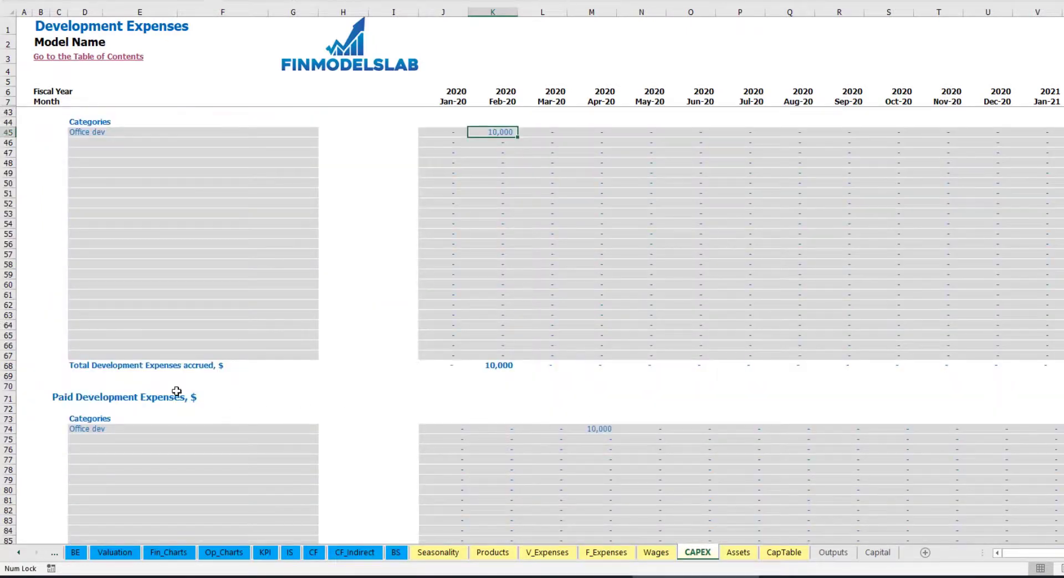
{"action": "left_click", "coordinate": [592, 430]}
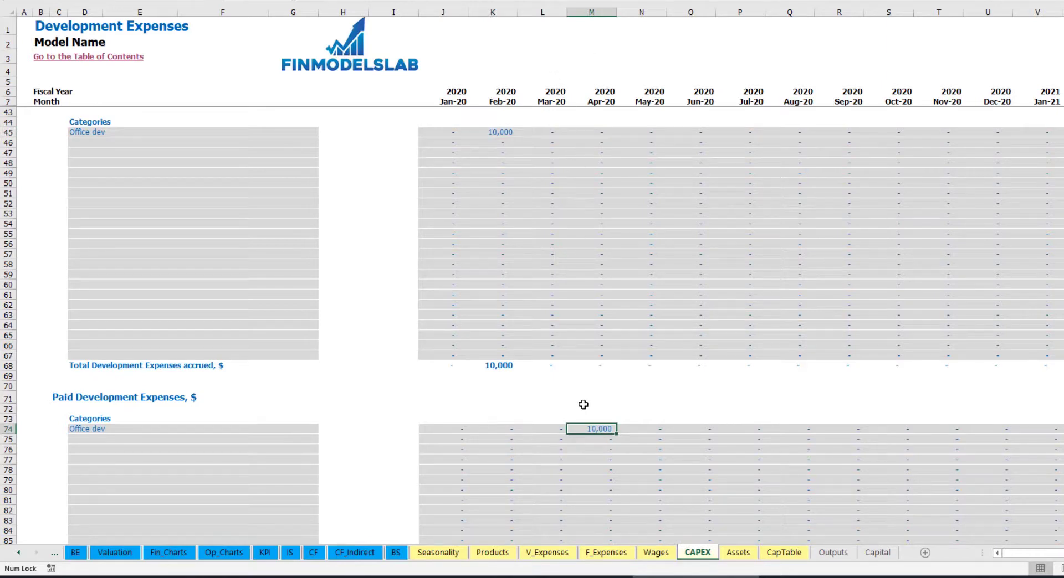
{"action": "scroll", "coordinate": [572, 427], "scroll_direction": "down", "scroll_amount": 13}
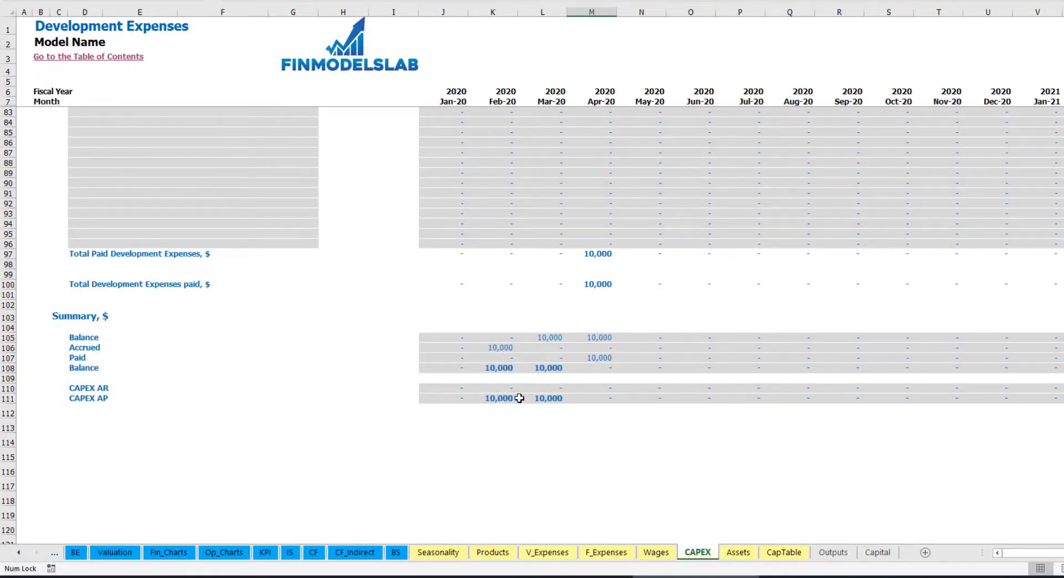
{"action": "scroll", "coordinate": [547, 323], "scroll_direction": "up", "scroll_amount": 20}
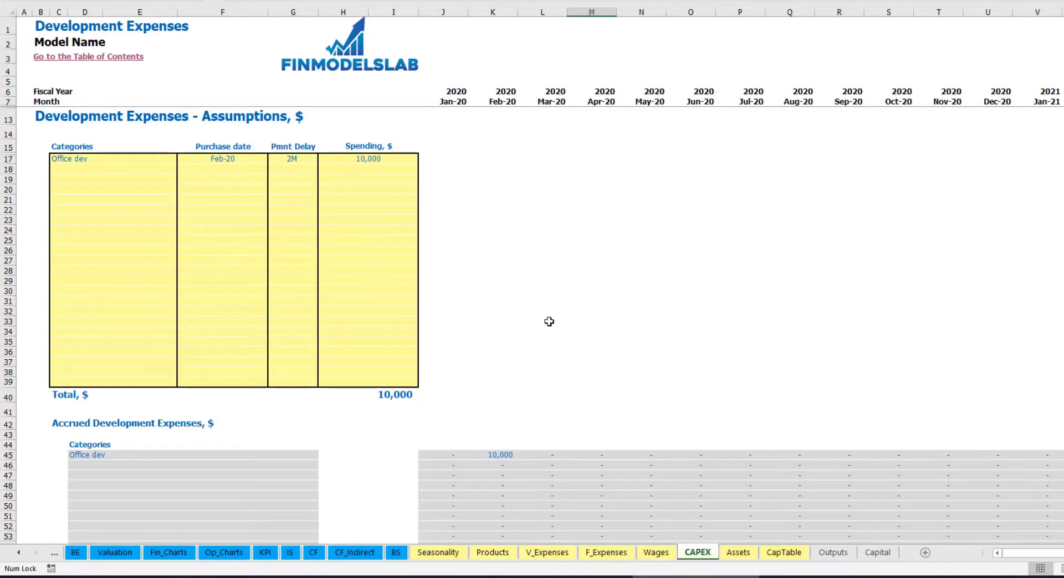
Step: Add an Other dev exp category in the second Development Expenses row with purchase date Mar-20
{"action": "left_click", "coordinate": [94, 168]}
{"action": "type", "text": "Other dev"}
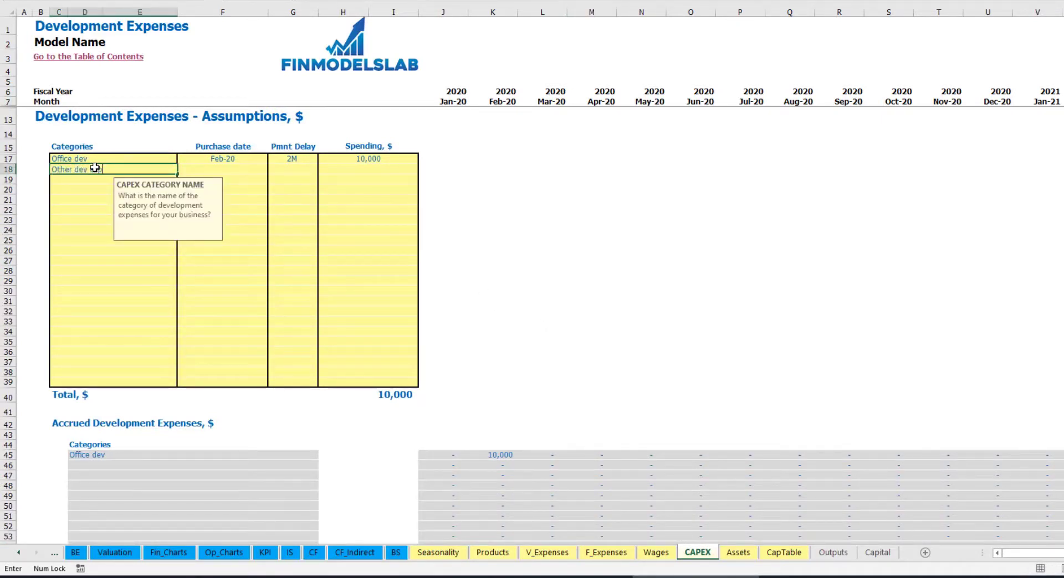
{"action": "type", "text": " exp"}
{"action": "key", "text": "Return"}
{"action": "left_click", "coordinate": [252, 167]}
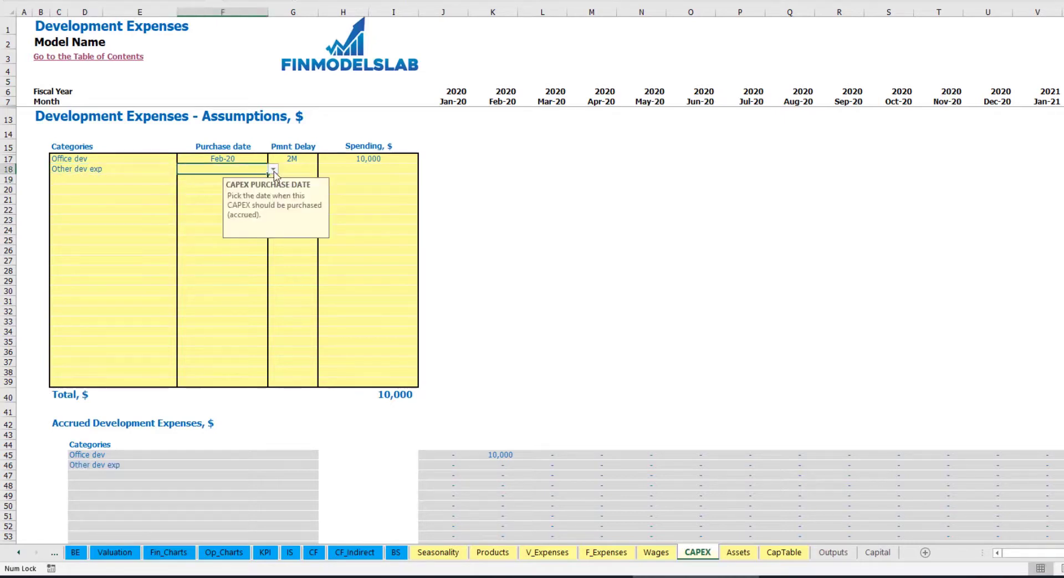
{"action": "left_click", "coordinate": [273, 169]}
{"action": "left_click", "coordinate": [166, 198]}
Step: Set the Other dev exp spending to 5,000 and its payment delay to 0M
{"action": "left_click", "coordinate": [353, 173]}
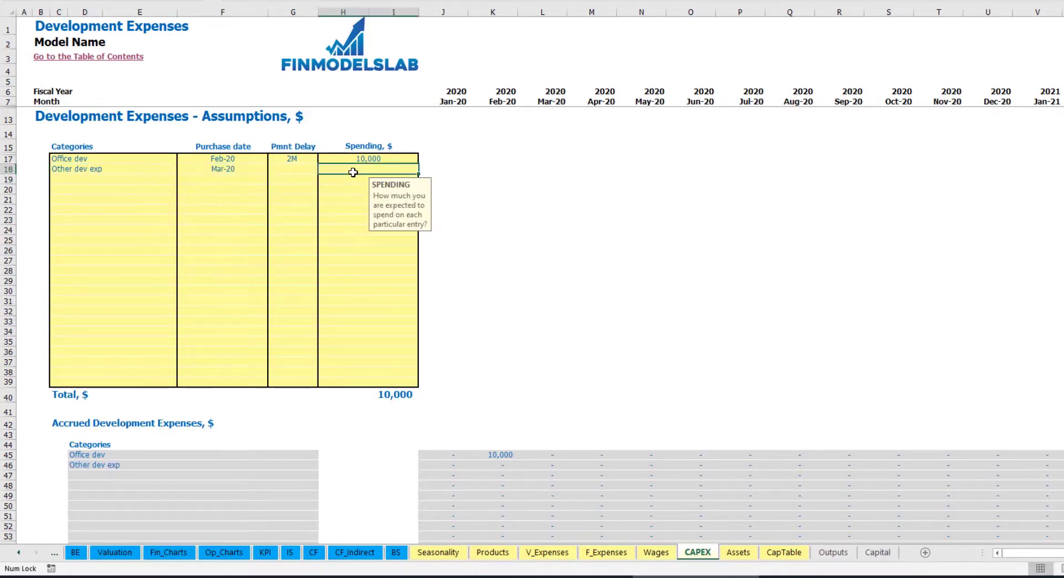
{"action": "type", "text": "5000"}
{"action": "key", "text": "Return"}
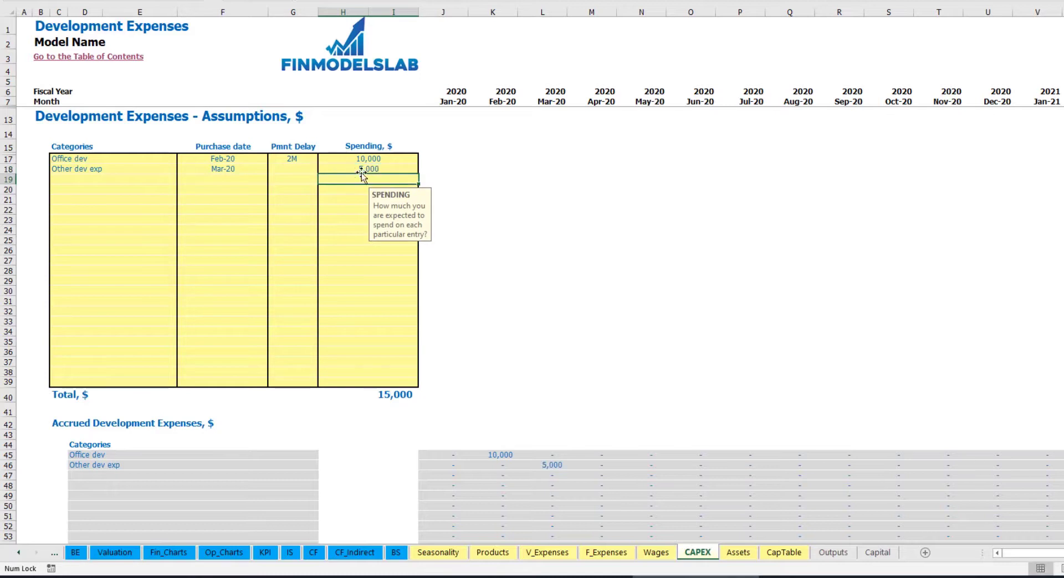
{"action": "left_click", "coordinate": [303, 172]}
{"action": "left_click", "coordinate": [323, 169]}
{"action": "left_click", "coordinate": [260, 178]}
Step: Compare the accrual month and the payment month of Other dev exp in the accrued and paid tables
{"action": "scroll", "coordinate": [517, 375], "scroll_direction": "down", "scroll_amount": 3}
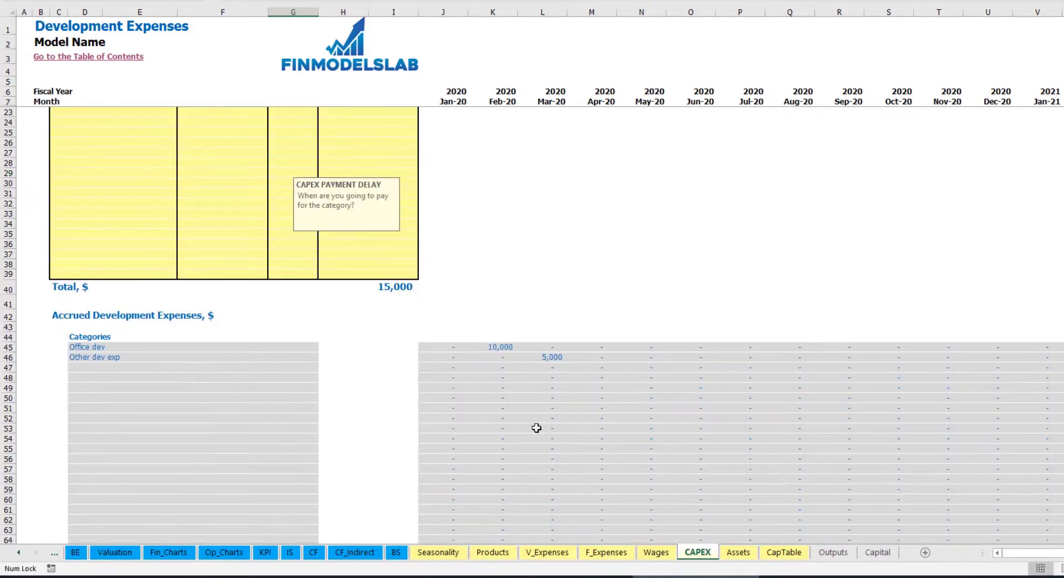
{"action": "left_click", "coordinate": [553, 358]}
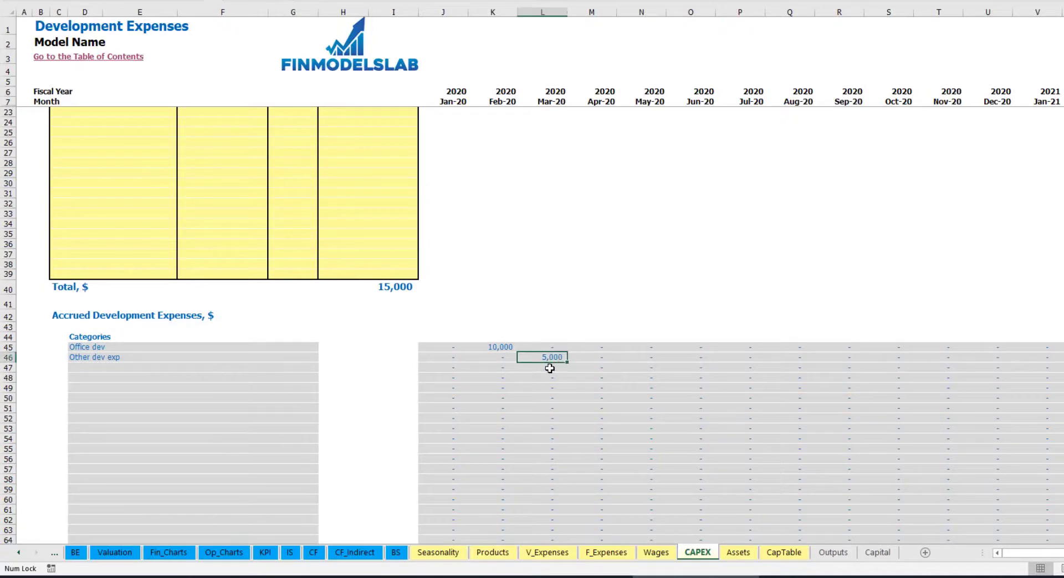
{"action": "scroll", "coordinate": [544, 303], "scroll_direction": "down", "scroll_amount": 10}
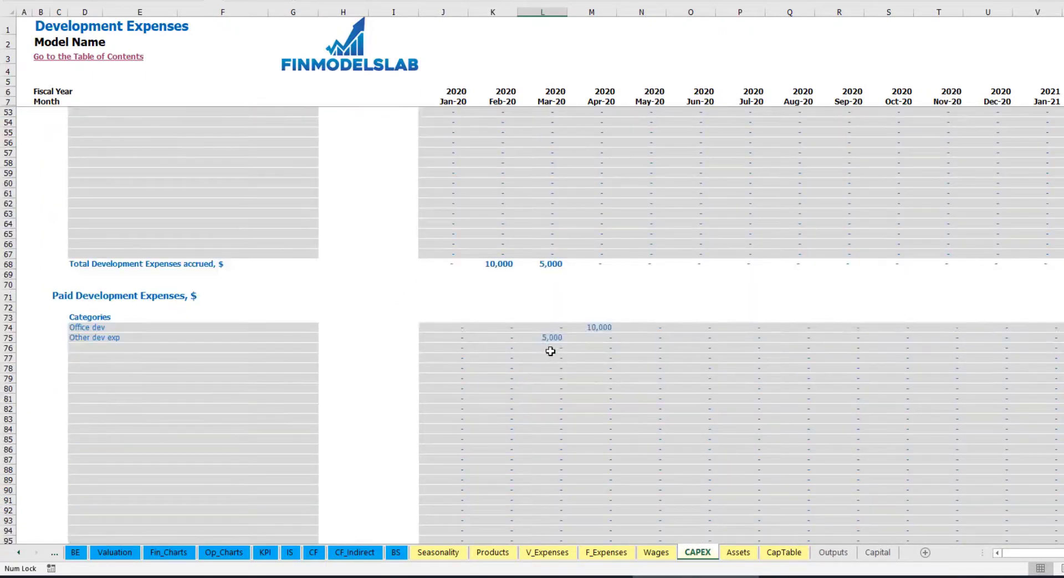
{"action": "scroll", "coordinate": [546, 338], "scroll_direction": "up", "scroll_amount": 13}
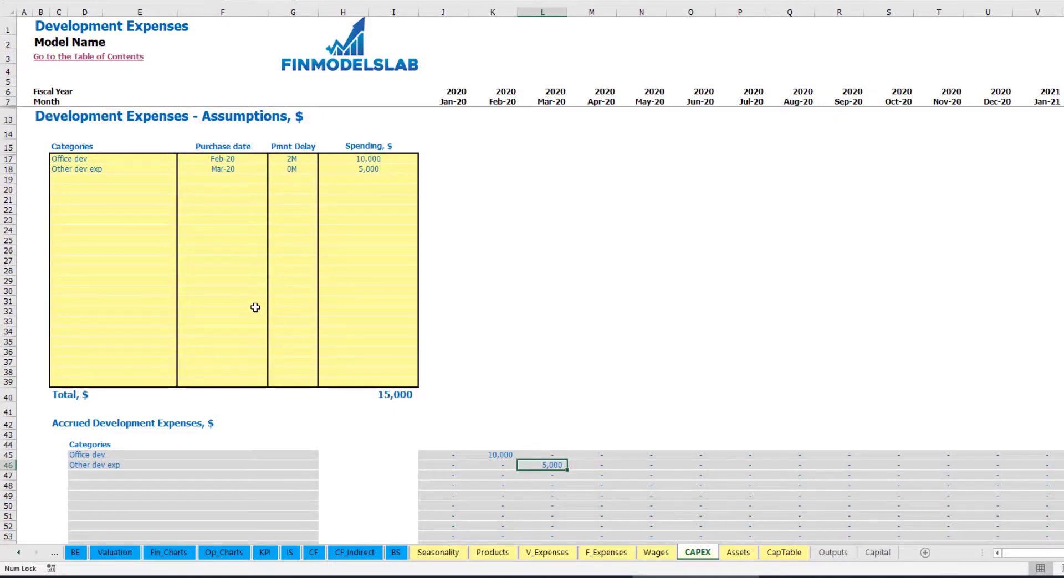
Step: On the Assets sheet, review the book depreciation, capital expenditure and closing net book value of Development Expenses
{"action": "left_click", "coordinate": [738, 553]}
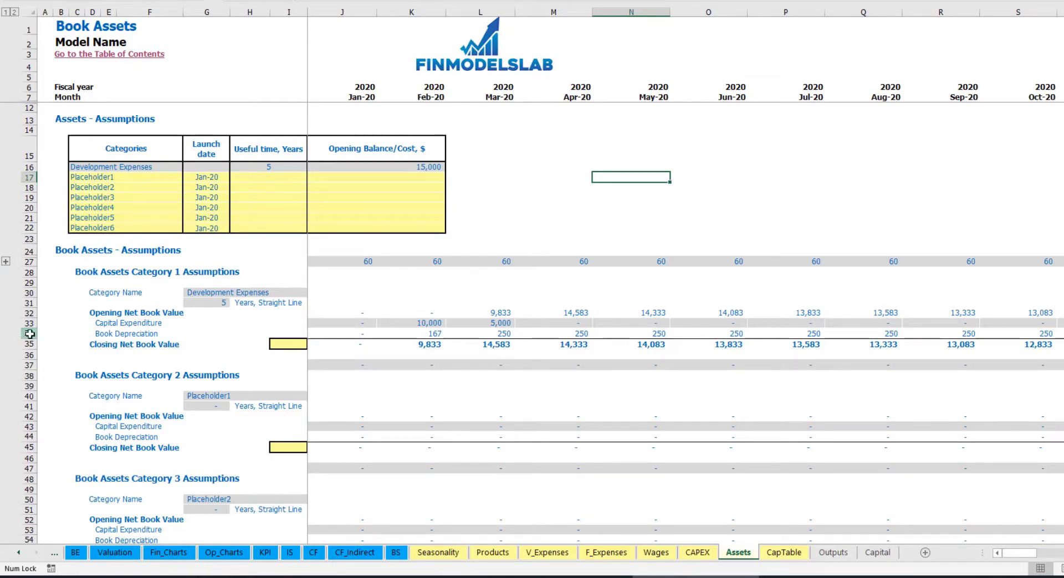
{"action": "left_click", "coordinate": [29, 334]}
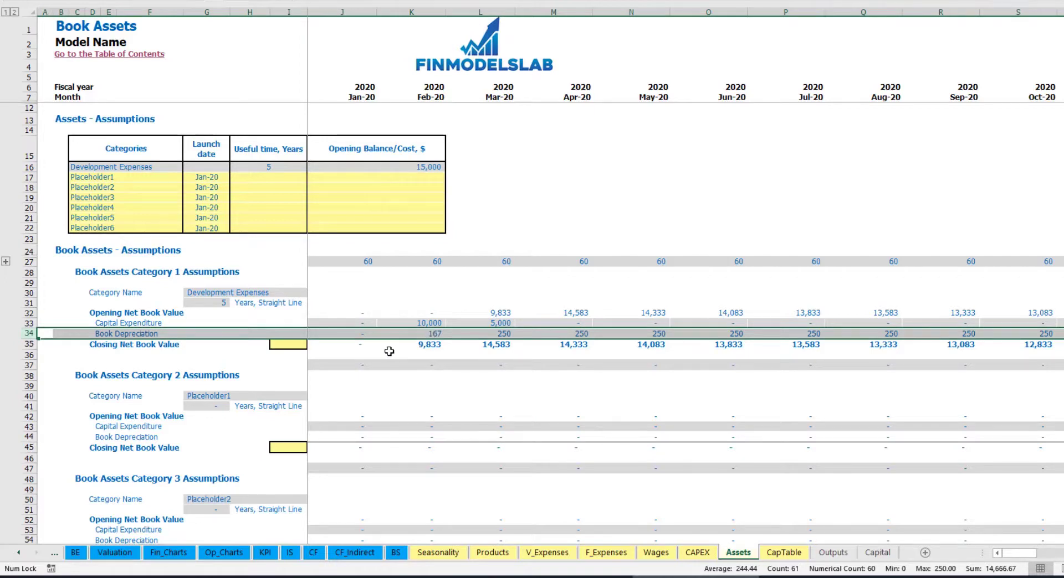
{"action": "left_click_drag", "start_coordinate": [340, 323], "coordinate": [605, 319]}
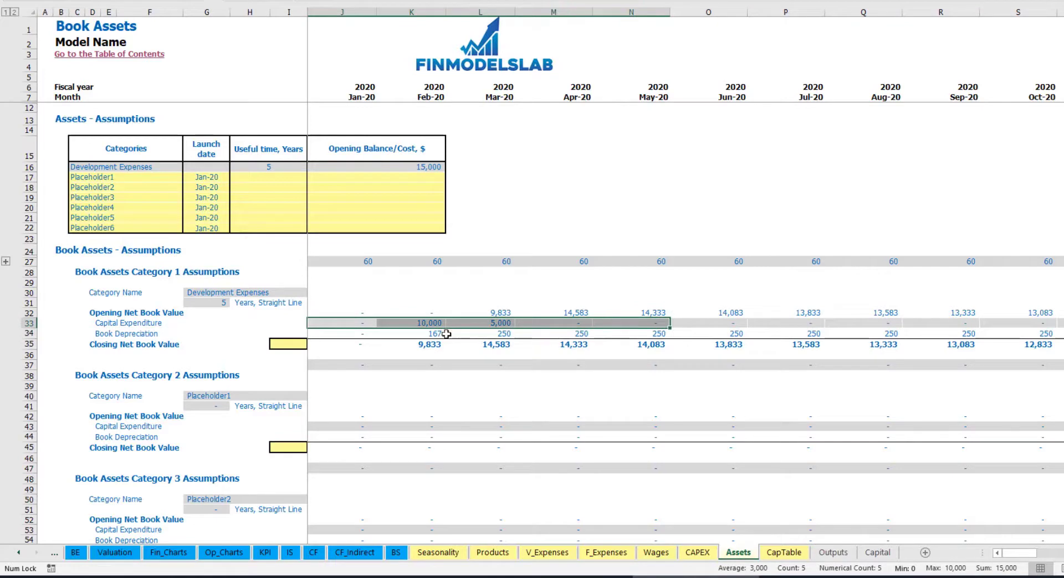
{"action": "left_click", "coordinate": [358, 347]}
{"action": "left_click_drag", "start_coordinate": [410, 345], "coordinate": [679, 349]}
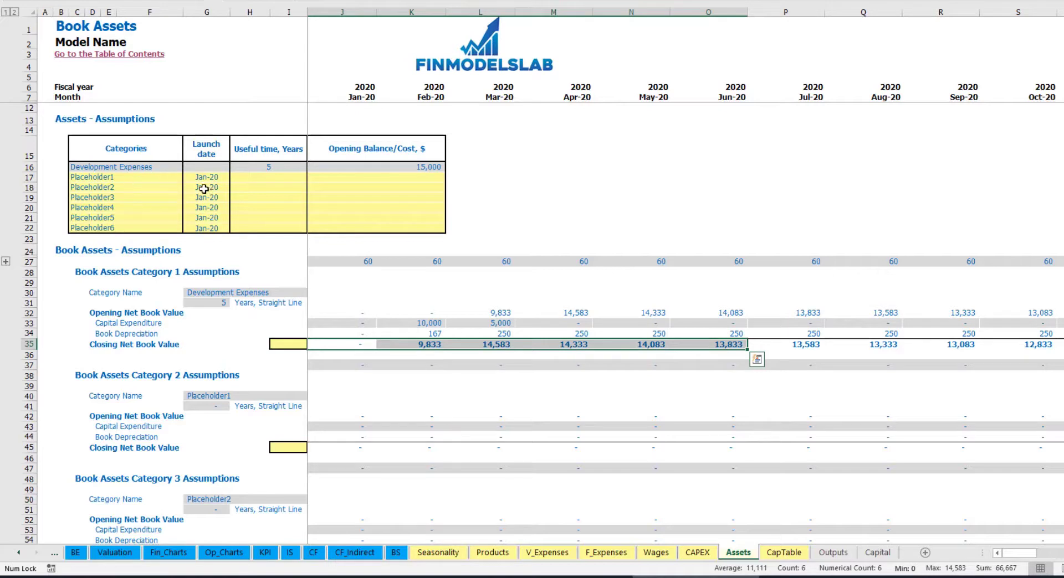
Step: Rename the Placeholder1 asset category as Other assets and set its useful time to 10 years
{"action": "left_click", "coordinate": [142, 173]}
{"action": "type", "text": "Other assets"}
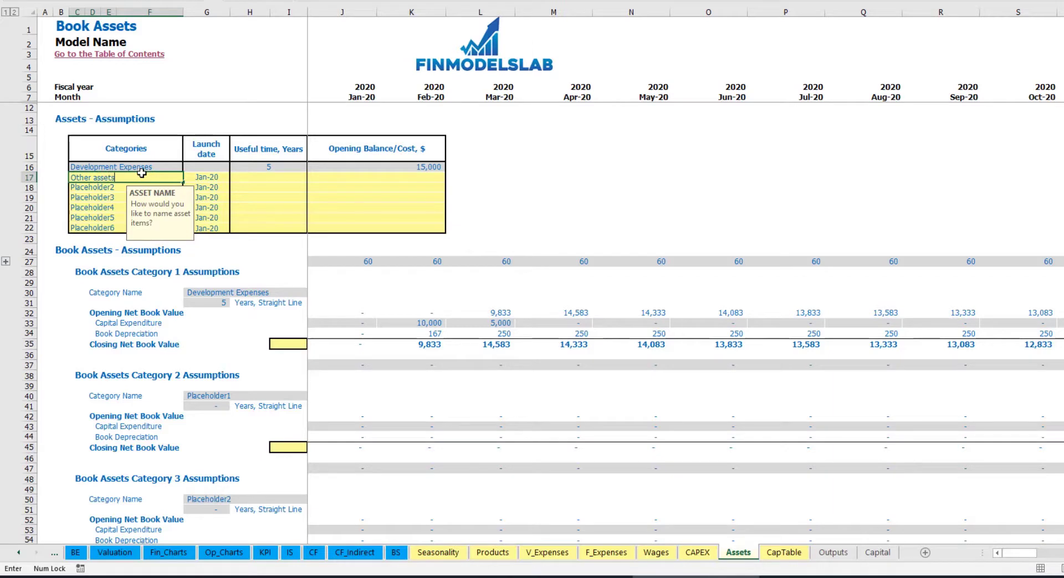
{"action": "key", "text": "Return"}
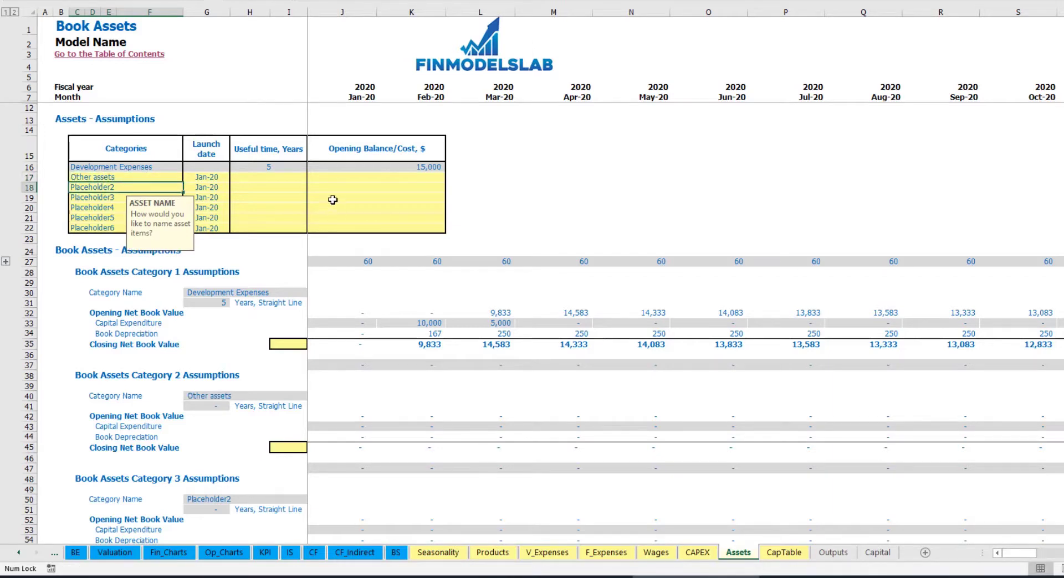
{"action": "left_click", "coordinate": [296, 177]}
{"action": "type", "text": "10"}
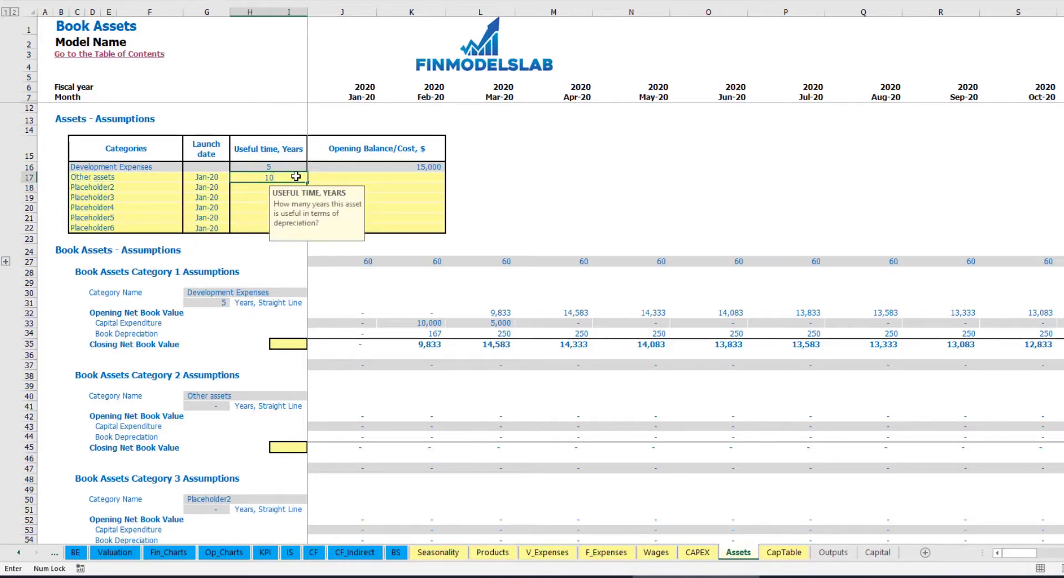
{"action": "key", "text": "Return"}
Step: Set the opening balance/cost of Other assets to 25,000 and its launch date to Apr-20
{"action": "left_click", "coordinate": [379, 179]}
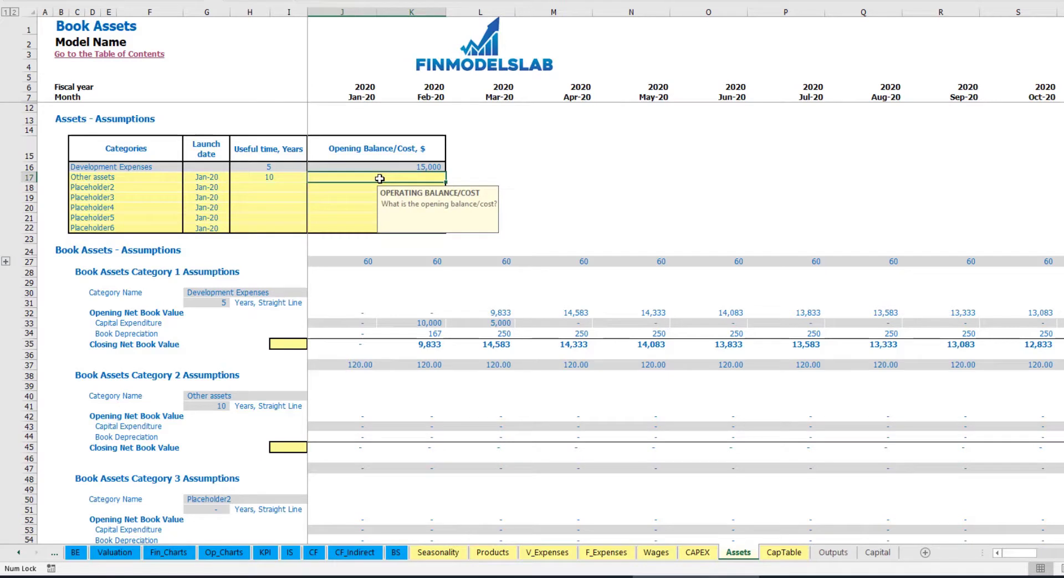
{"action": "type", "text": "25,000"}
{"action": "key", "text": "Return"}
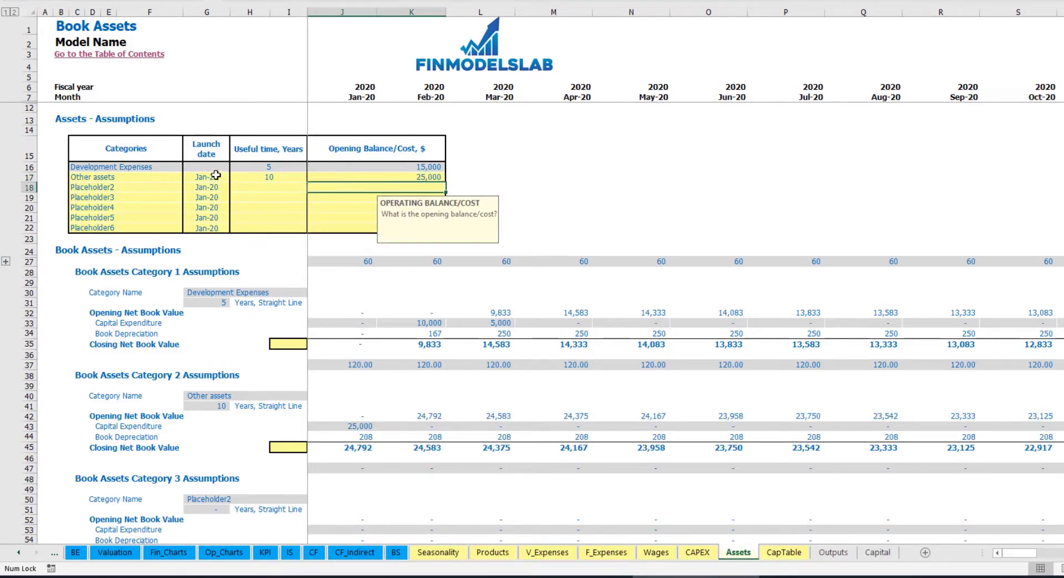
{"action": "left_click", "coordinate": [216, 176]}
{"action": "left_click", "coordinate": [234, 177]}
{"action": "left_click", "coordinate": [209, 223]}
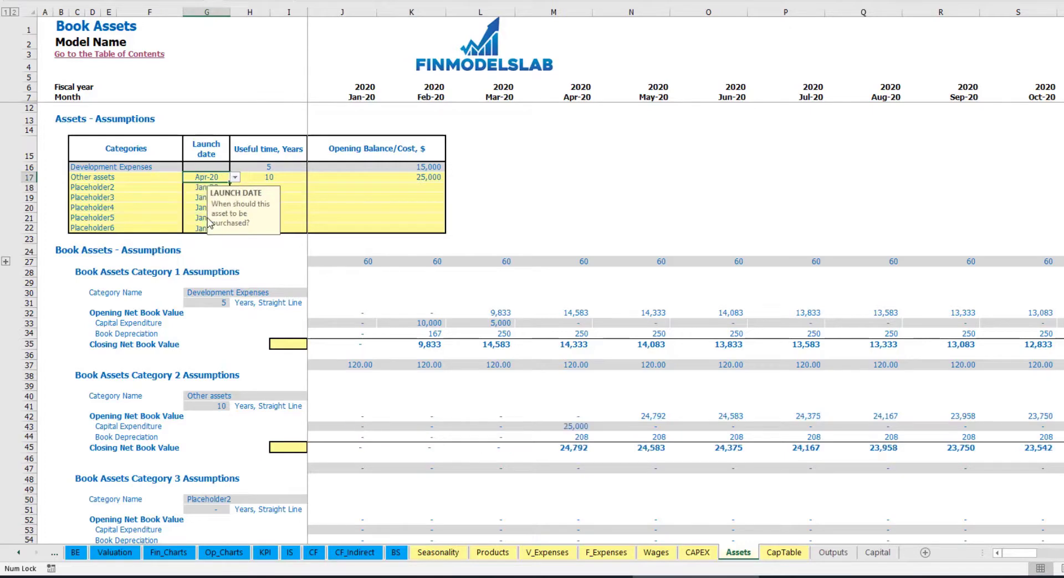
Step: Review the capital expenditure, monthly book depreciation and closing net book value of Other assets from Apr-20 onward
{"action": "left_click", "coordinate": [577, 427]}
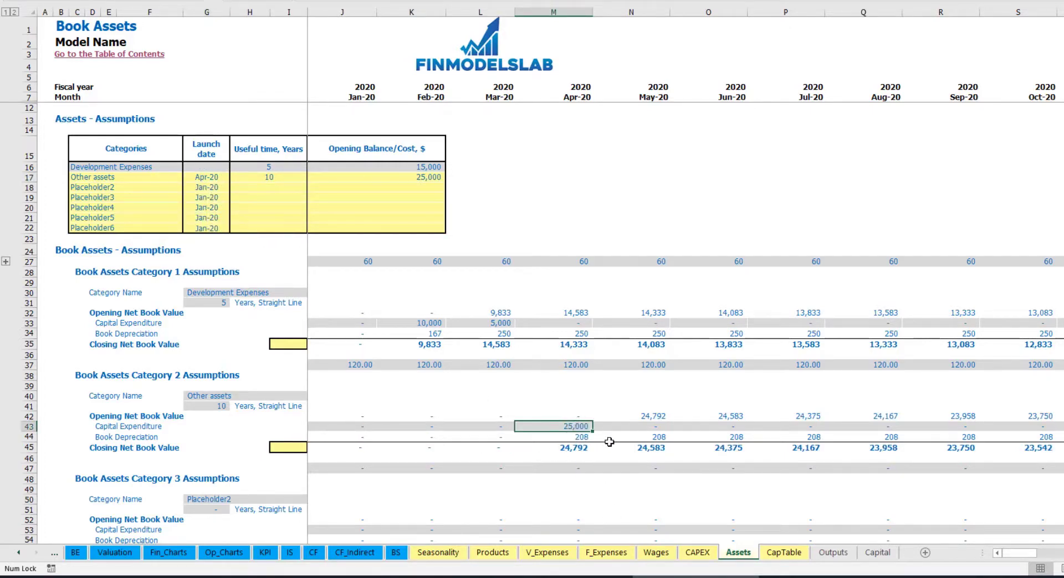
{"action": "left_click_drag", "start_coordinate": [582, 436], "coordinate": [788, 435]}
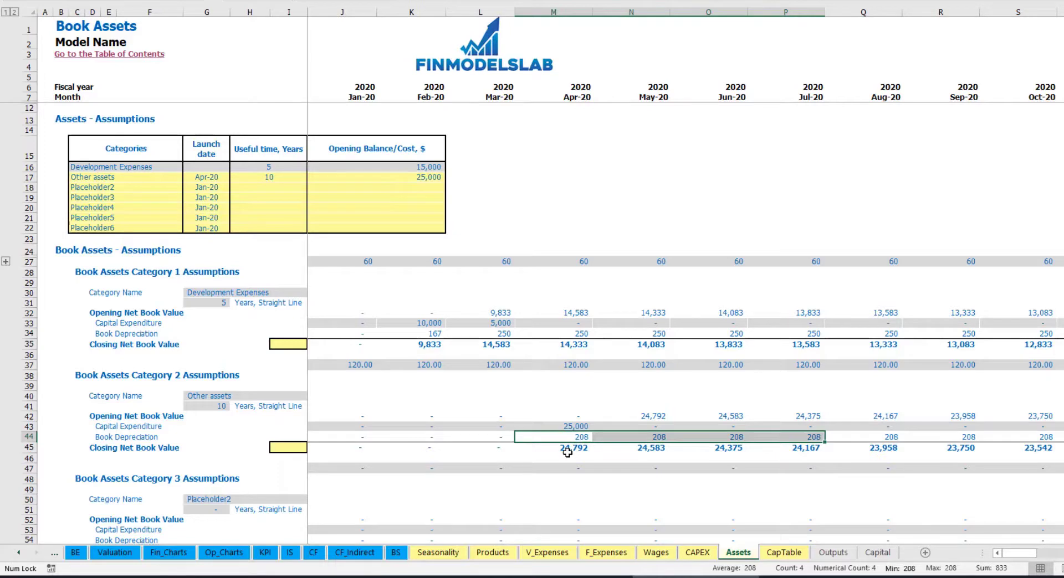
{"action": "left_click_drag", "start_coordinate": [582, 450], "coordinate": [837, 446]}
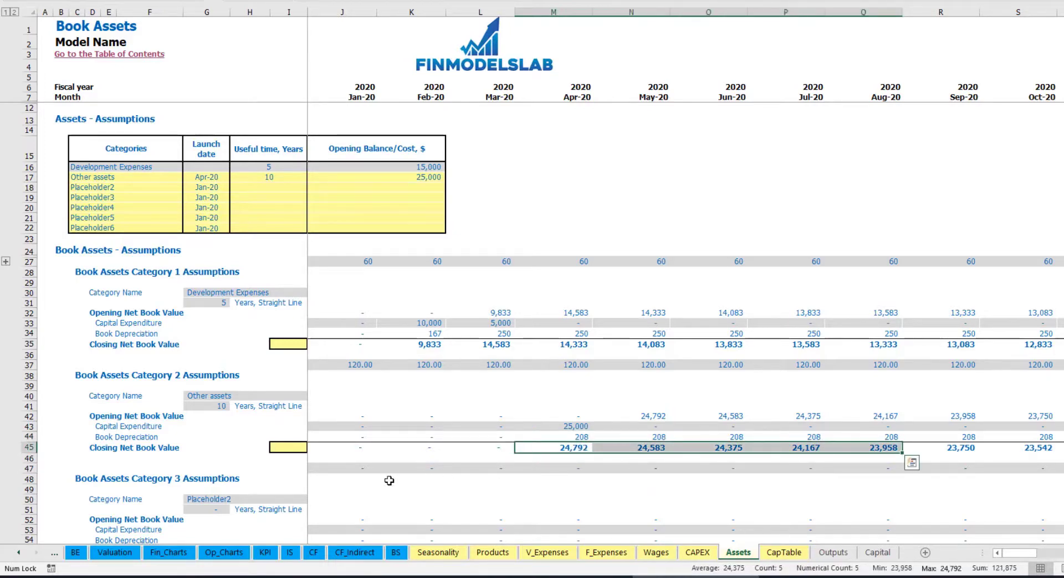
Step: Check Total Depreciation & Amortization on the Income Statement and Fixed Assets Capital Expenditure on the Cash Flow Statement
{"action": "left_click", "coordinate": [291, 553]}
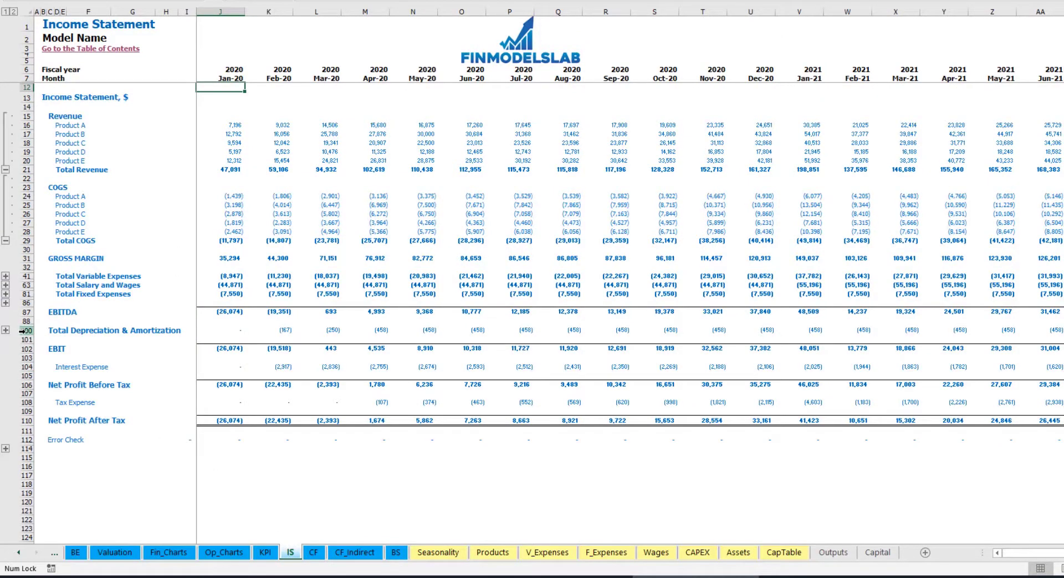
{"action": "left_click", "coordinate": [309, 553]}
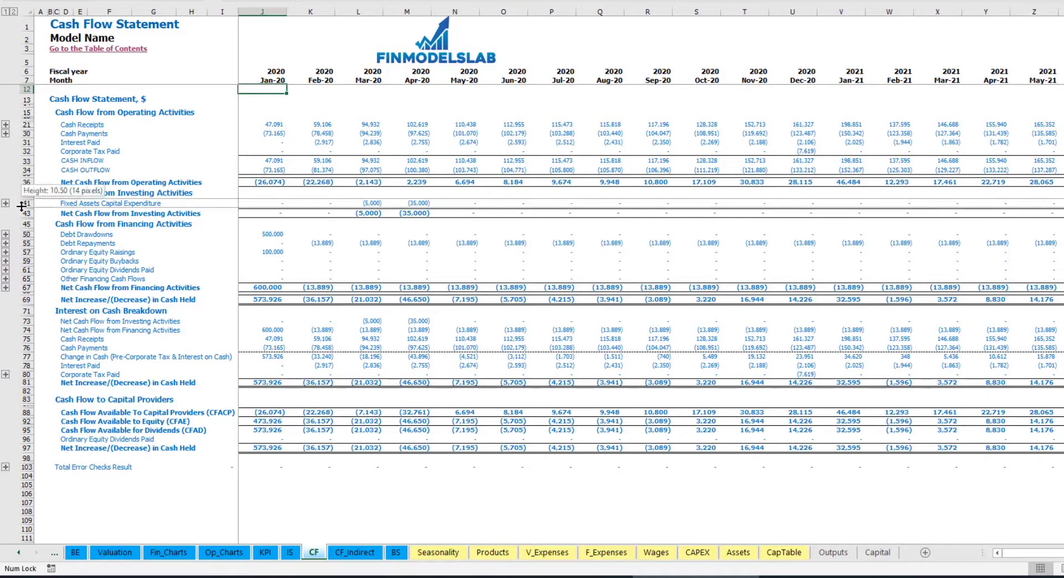
Step: On the Balance Sheet, examine the Fixed Assets, CAPEX Prepayment and CAPEX Payable rows
{"action": "left_click", "coordinate": [396, 553]}
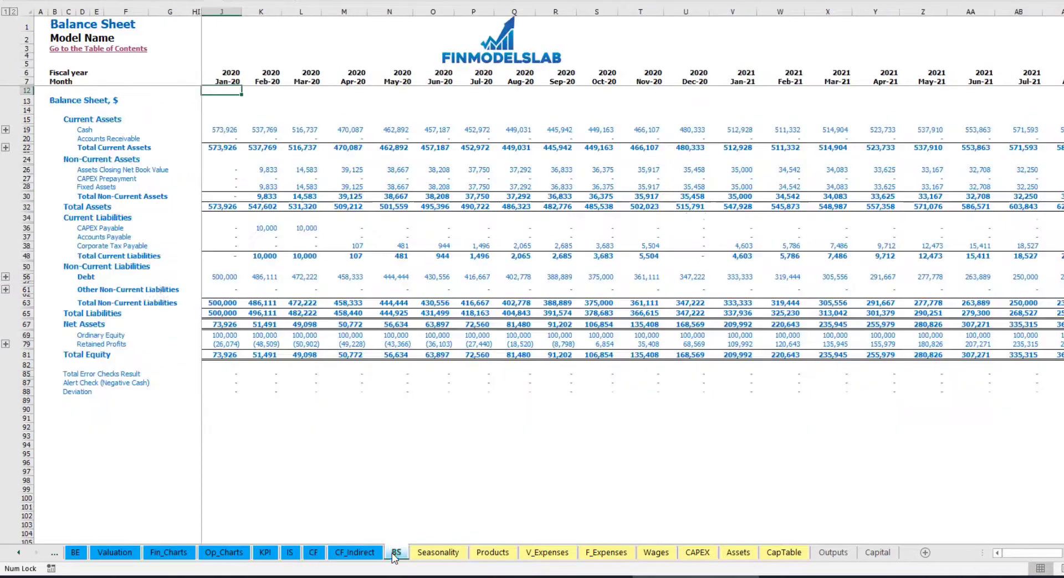
{"action": "left_click", "coordinate": [27, 187]}
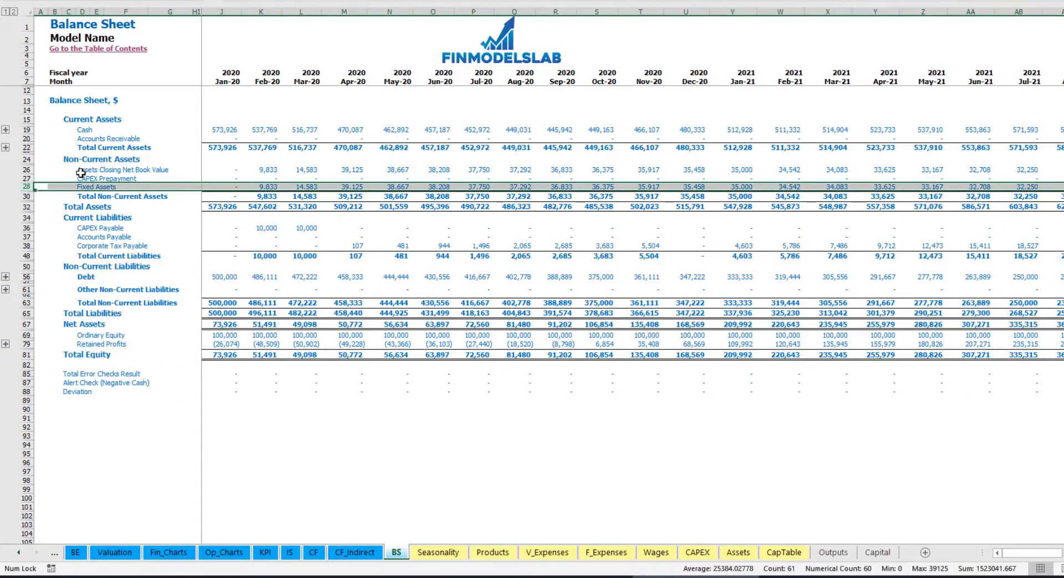
{"action": "left_click", "coordinate": [25, 179]}
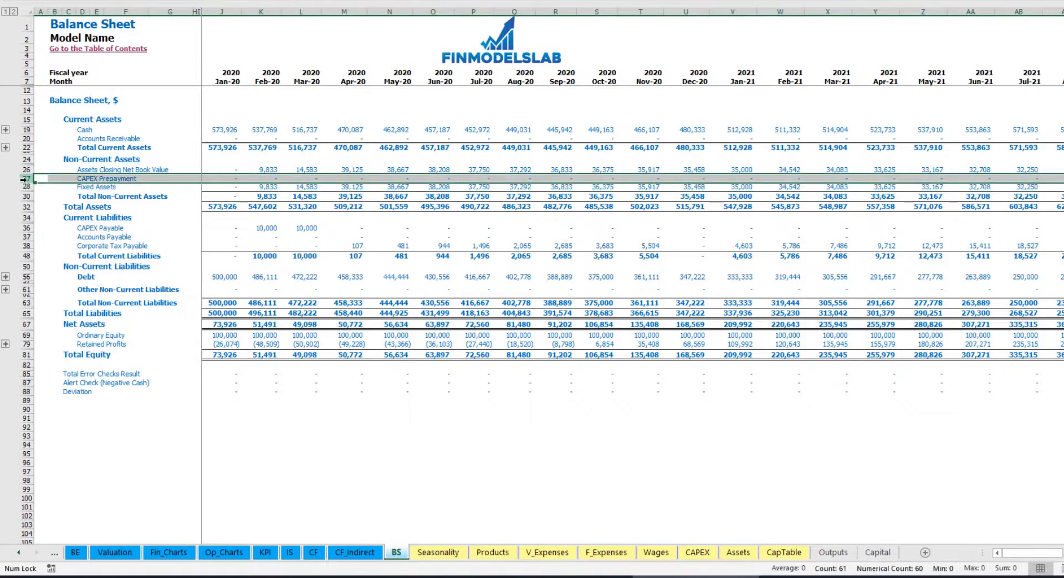
{"action": "left_click", "coordinate": [26, 229]}
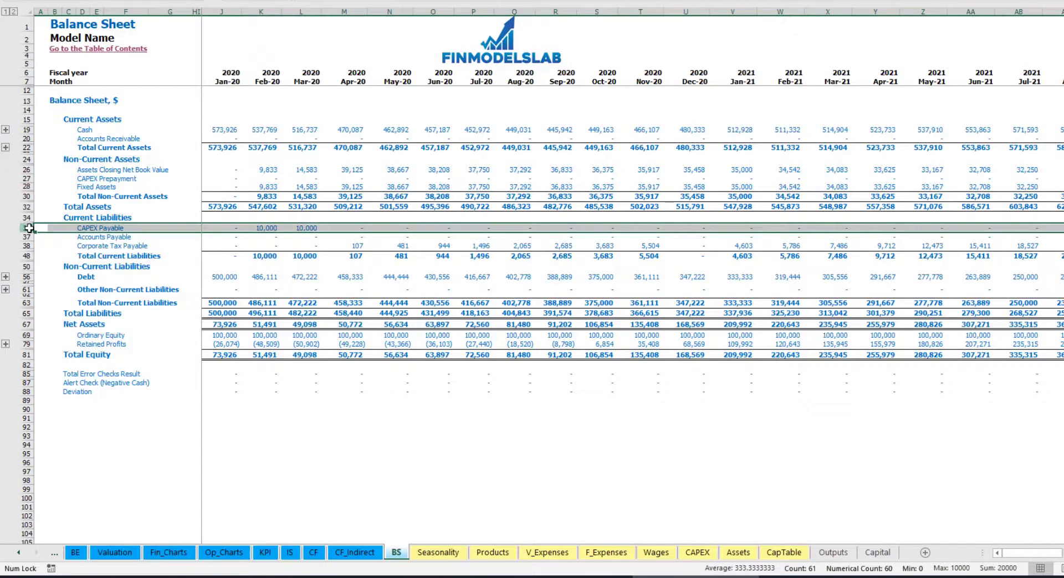
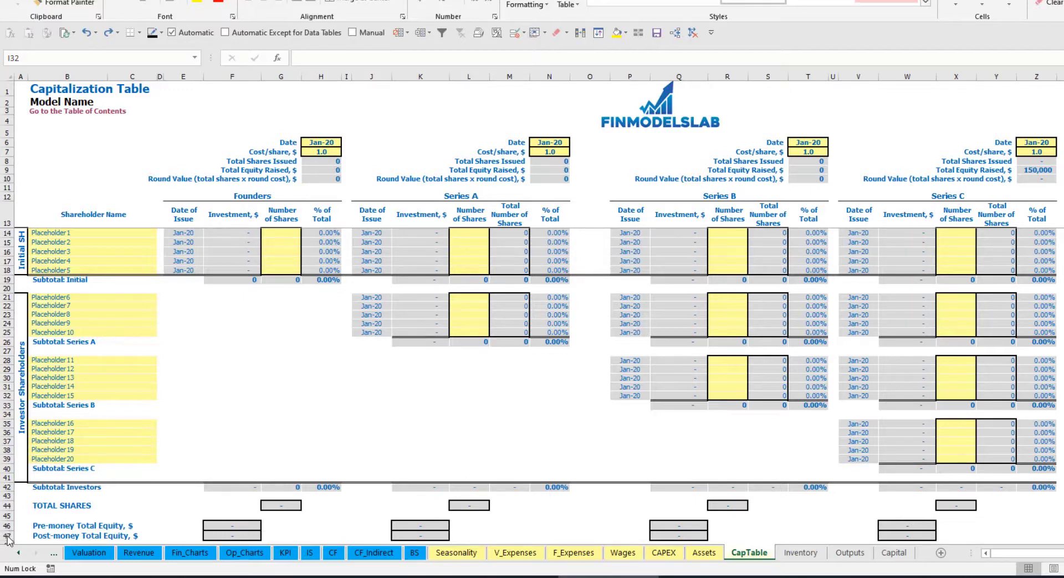
Step: Name the first two initial shareholders on the Capitalization Table "Founder 1" and "Founder 2"
{"action": "left_click", "coordinate": [53, 232]}
{"action": "type", "text": "Founder 1"}
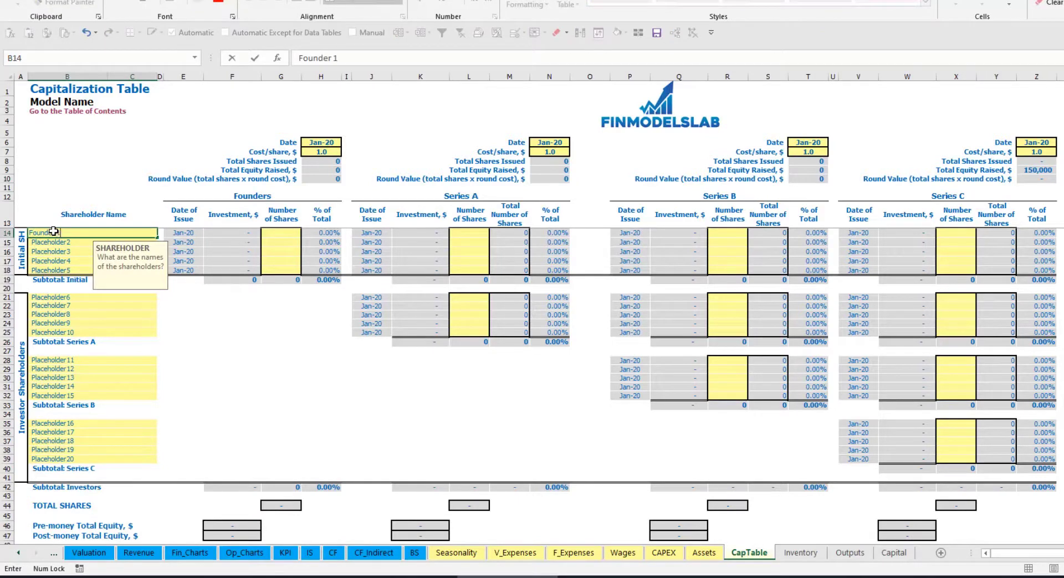
{"action": "key", "text": "ctrl+Return"}
{"action": "key", "text": "ctrl+c"}
{"action": "key", "text": "Down"}
{"action": "key", "text": "ctrl+v"}
{"action": "key", "text": "Escape"}
{"action": "left_click", "coordinate": [351, 58]}
{"action": "key", "text": "BackSpace"}
{"action": "type", "text": "2"}
{"action": "key", "text": "Return"}
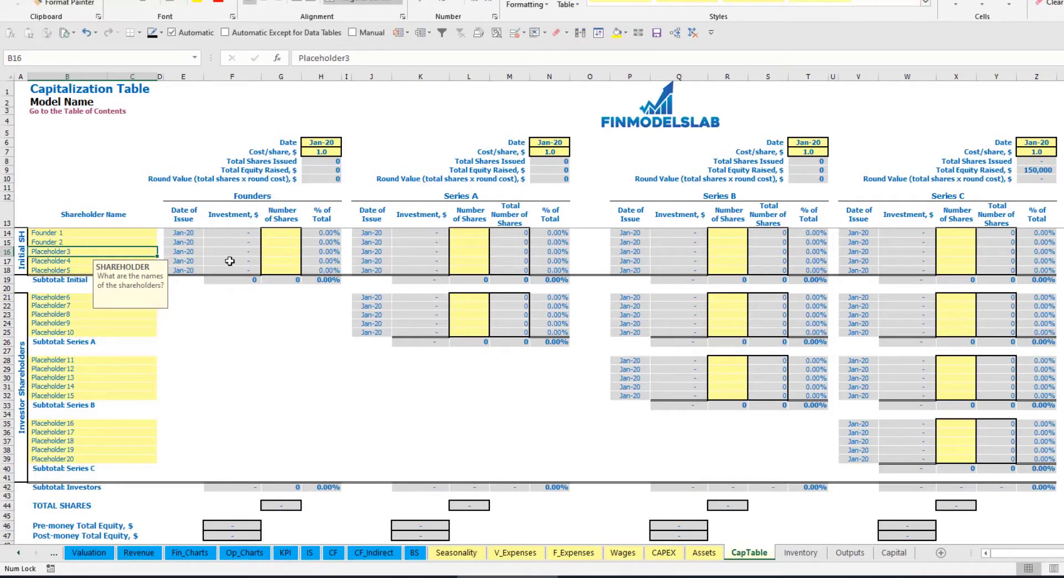
Step: Enter 10,000 shares for Founder 1 and 20,000 shares for Founder 2 in the Founders round
{"action": "left_click", "coordinate": [112, 233]}
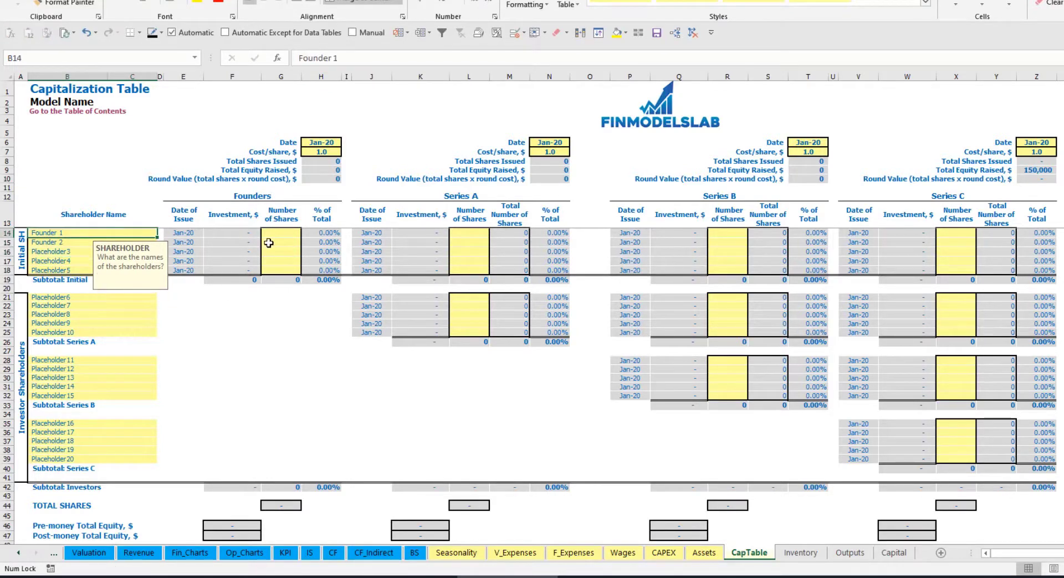
{"action": "left_click", "coordinate": [281, 232]}
{"action": "type", "text": "10000"}
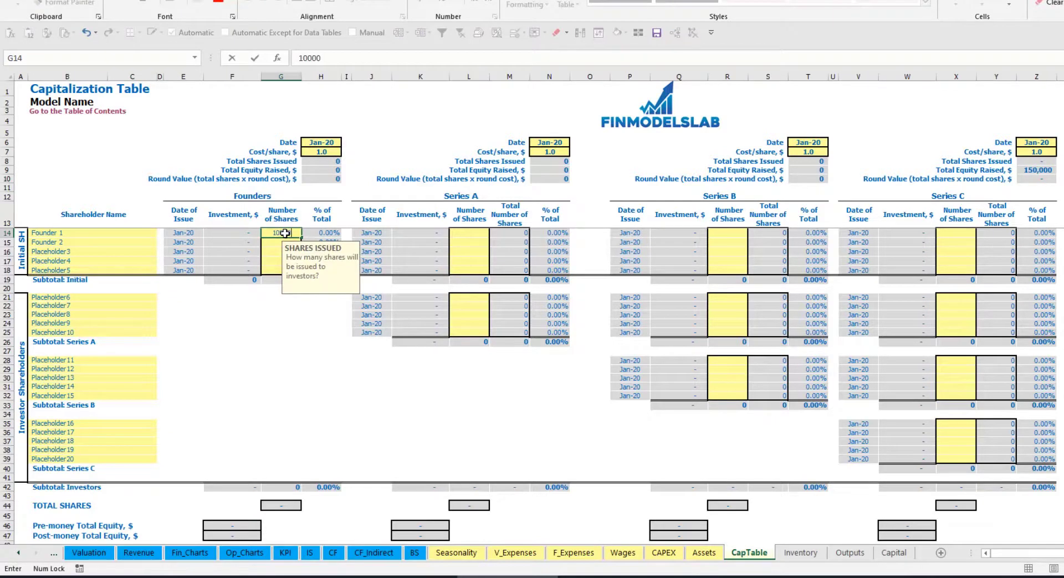
{"action": "key", "text": "Return"}
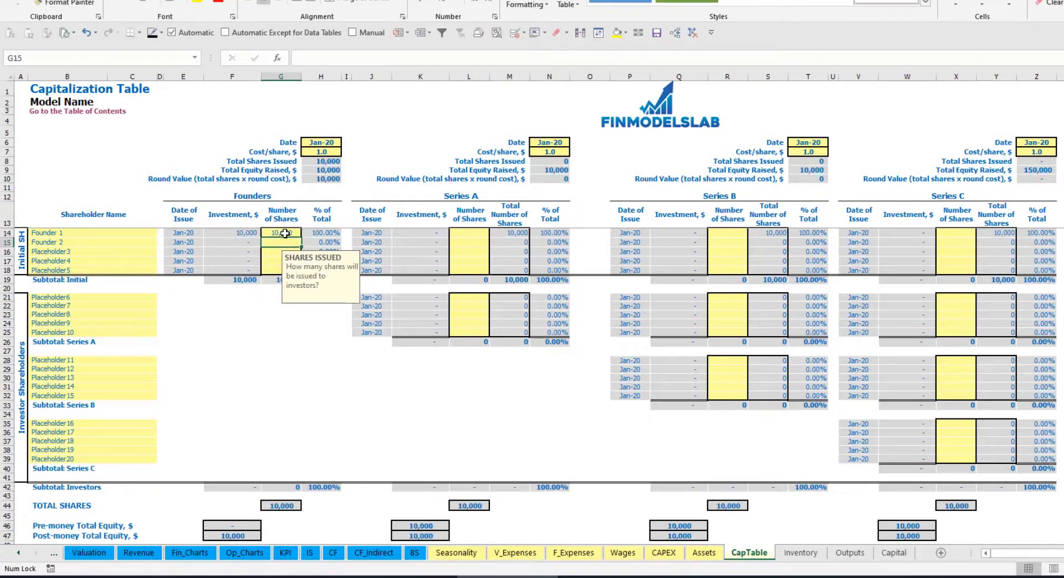
{"action": "type", "text": "20000"}
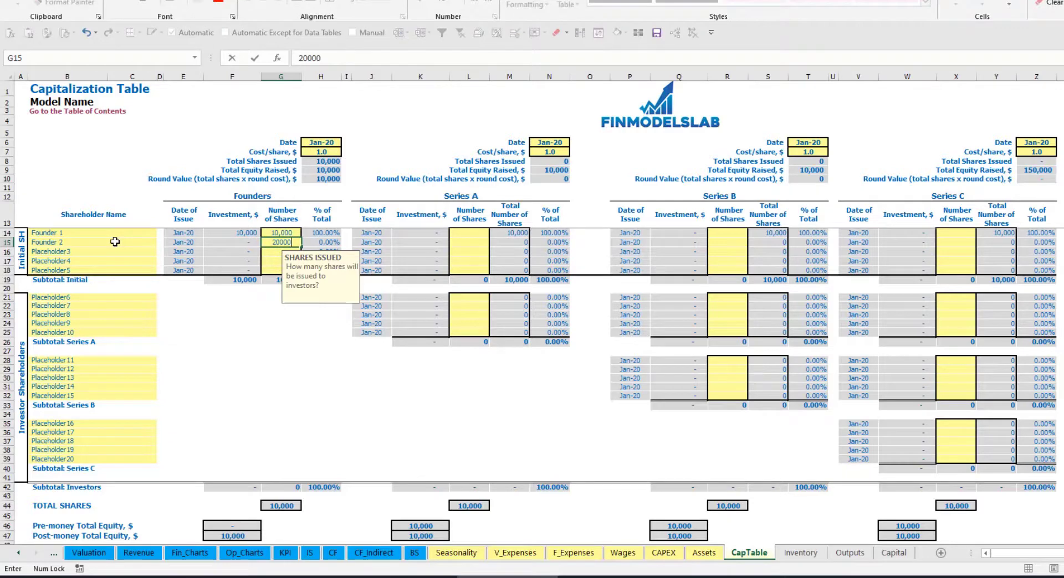
{"action": "key", "text": "Return"}
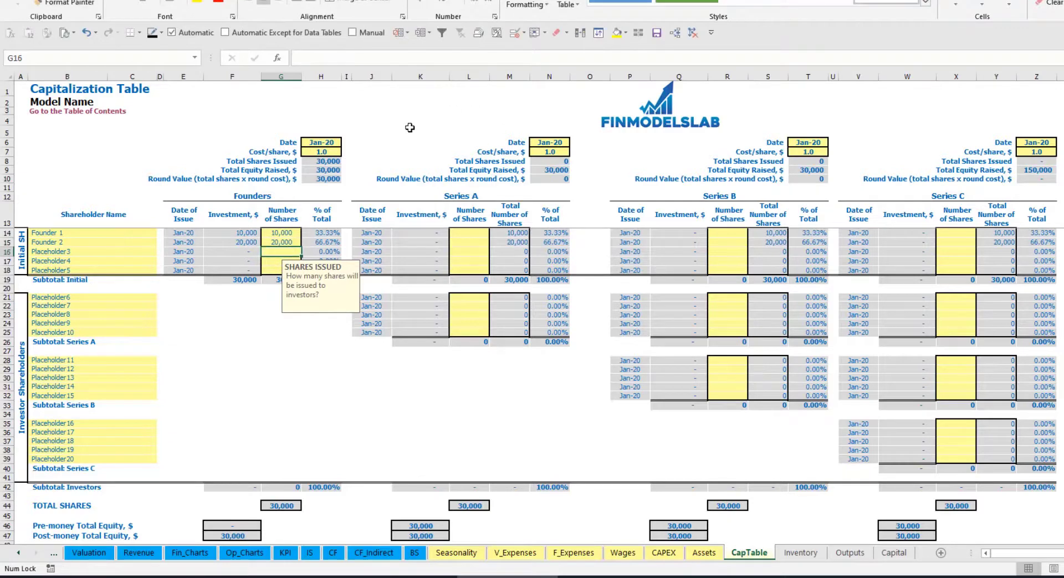
Step: Set the Founders round's cost per share to 2 and its date to Feb-20
{"action": "left_click", "coordinate": [314, 144]}
{"action": "left_click", "coordinate": [310, 153]}
{"action": "type", "text": "2"}
{"action": "key", "text": "Return"}
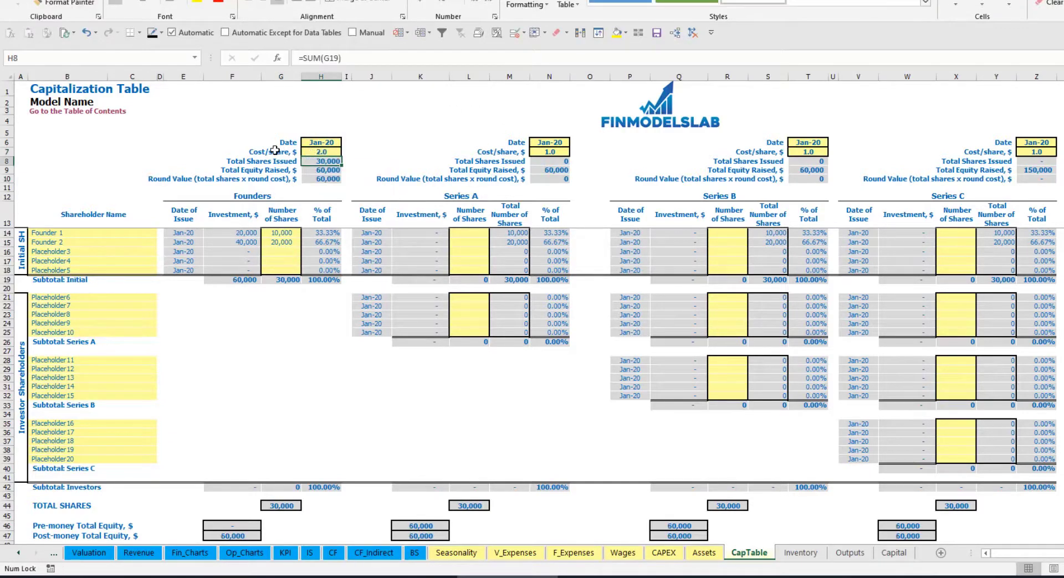
{"action": "left_click", "coordinate": [317, 145]}
{"action": "left_click", "coordinate": [345, 143]}
{"action": "left_click", "coordinate": [321, 160]}
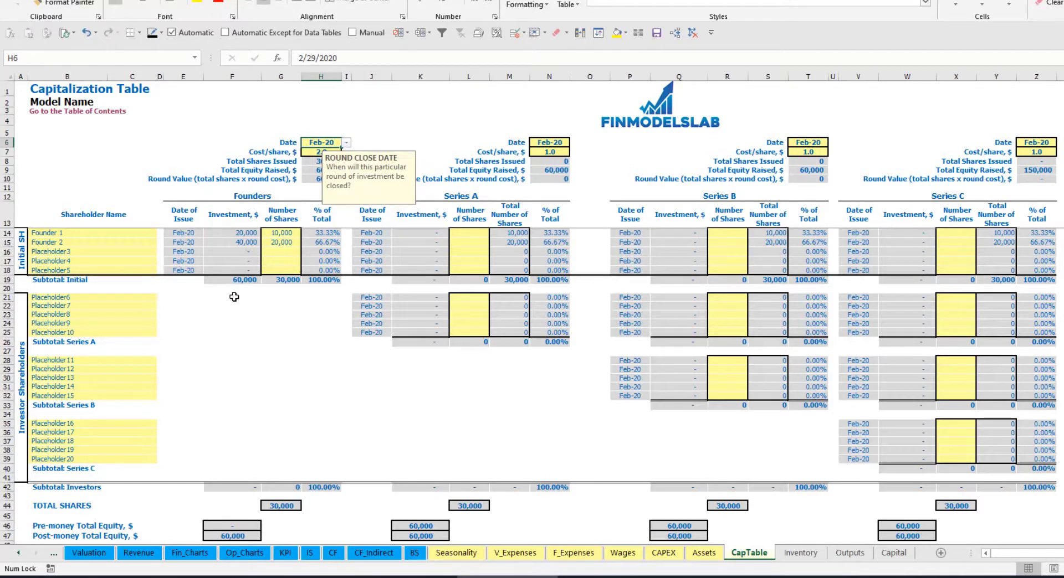
Step: Review the founders' investment amounts and subtotal, the post-money total equity row and Founder 1's ownership percentage
{"action": "left_click", "coordinate": [237, 236]}
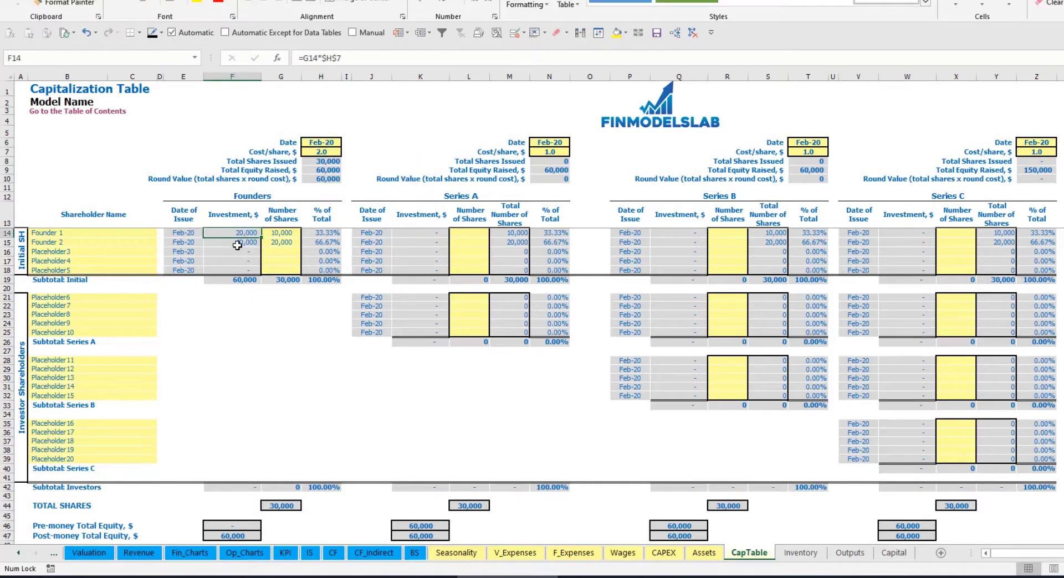
{"action": "left_click", "coordinate": [237, 243]}
{"action": "left_click", "coordinate": [238, 281]}
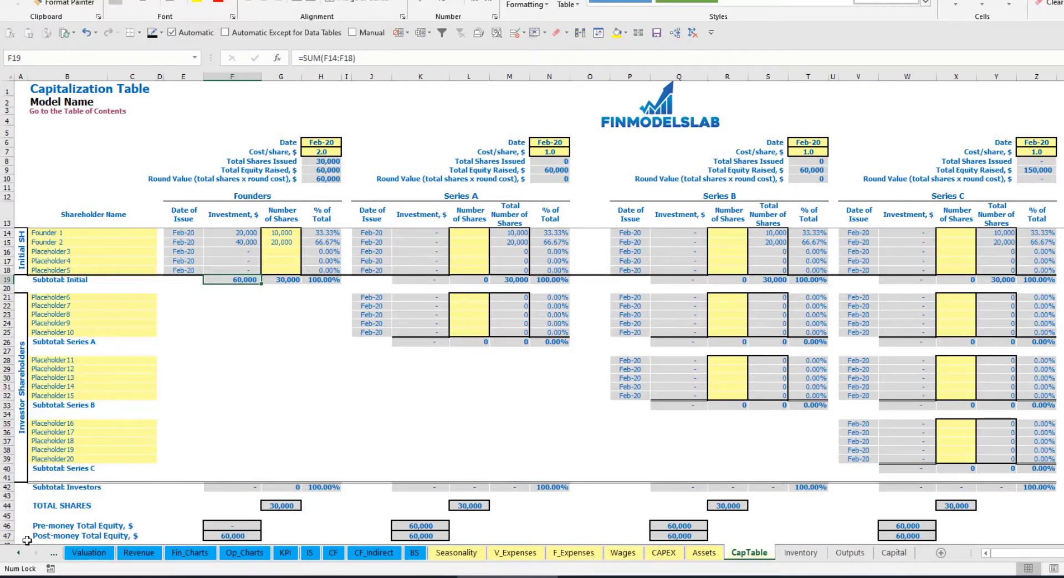
{"action": "left_click", "coordinate": [6, 536]}
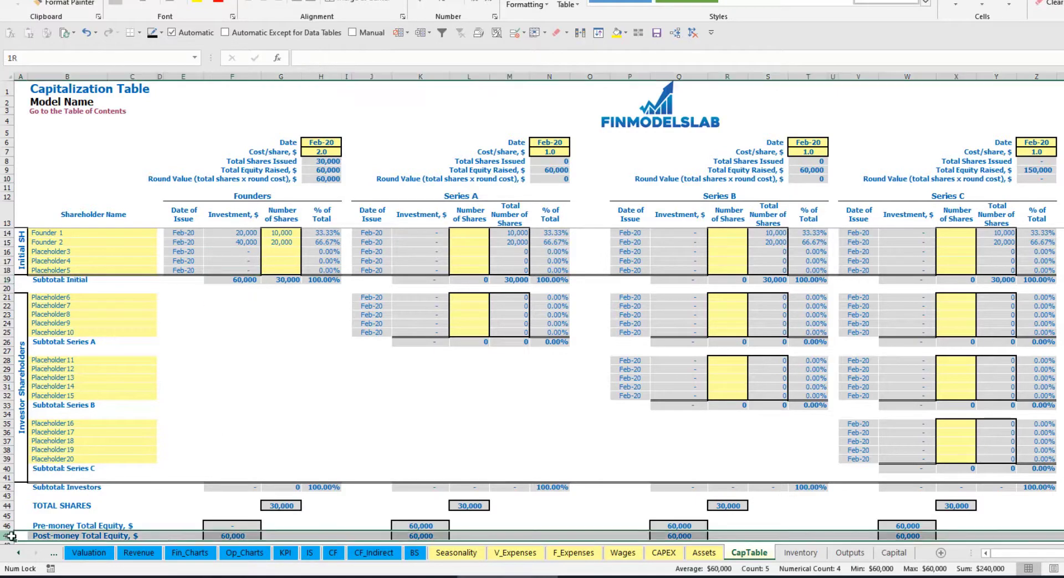
{"action": "left_click", "coordinate": [328, 234]}
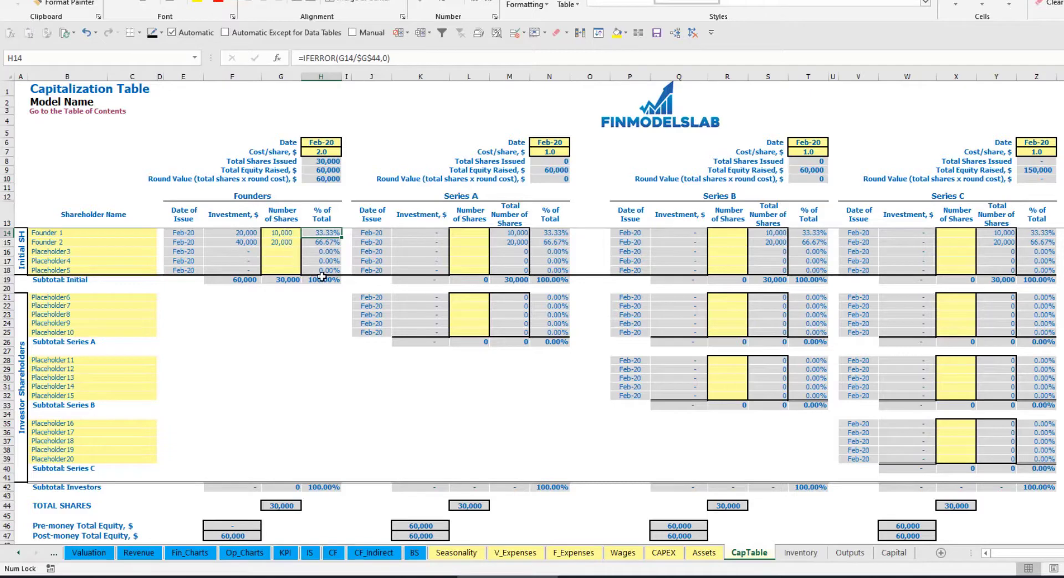
Step: Name the first Series A shareholder "Investor 1"
{"action": "left_click", "coordinate": [125, 300]}
{"action": "left_click", "coordinate": [480, 198]}
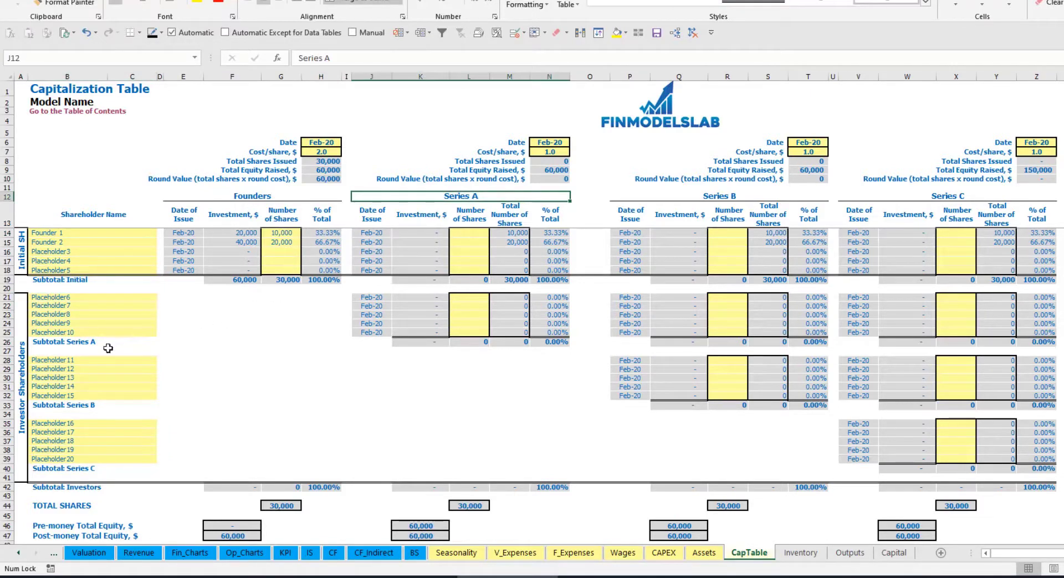
{"action": "left_click", "coordinate": [75, 299]}
{"action": "type", "text": "I"}
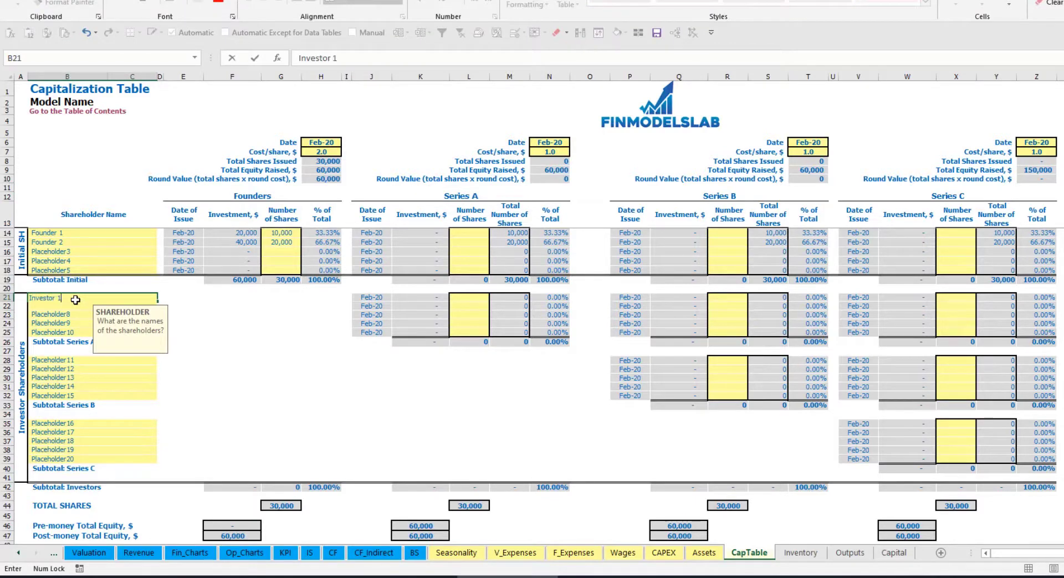
{"action": "type", "text": "nvestor 1"}
{"action": "key", "text": "Return"}
Step: Set the Series A round's date to May-20 and its cost per share to 5
{"action": "left_click", "coordinate": [556, 140]}
{"action": "left_click", "coordinate": [575, 142]}
{"action": "left_click", "coordinate": [548, 177]}
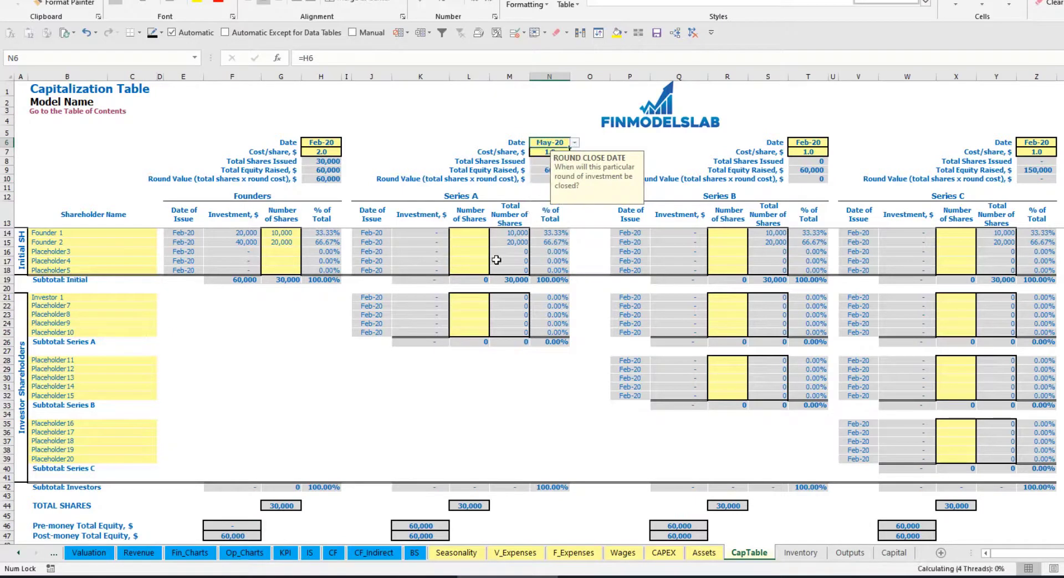
{"action": "left_click", "coordinate": [545, 150]}
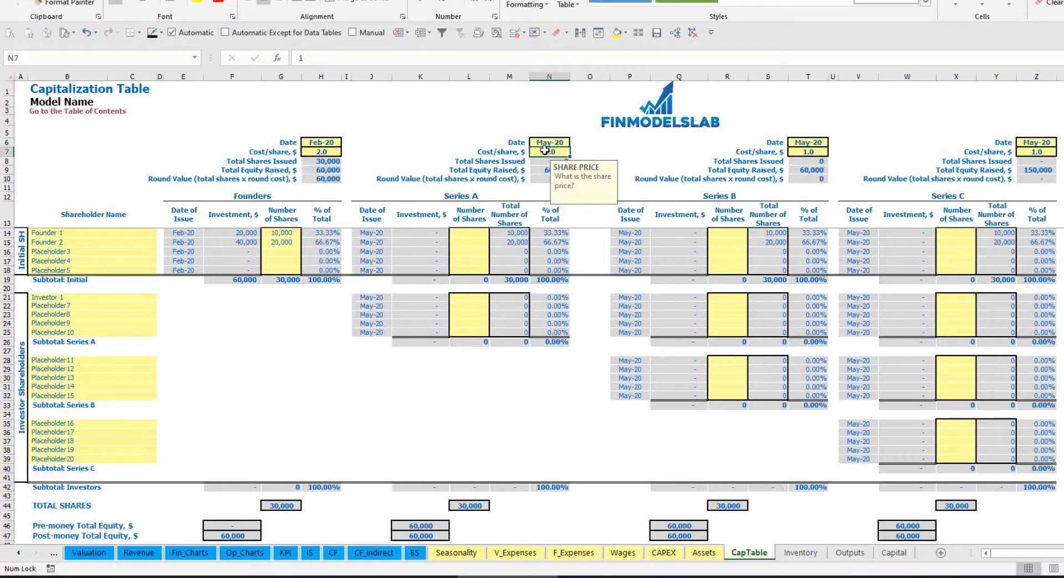
{"action": "type", "text": "5"}
{"action": "key", "text": "Return"}
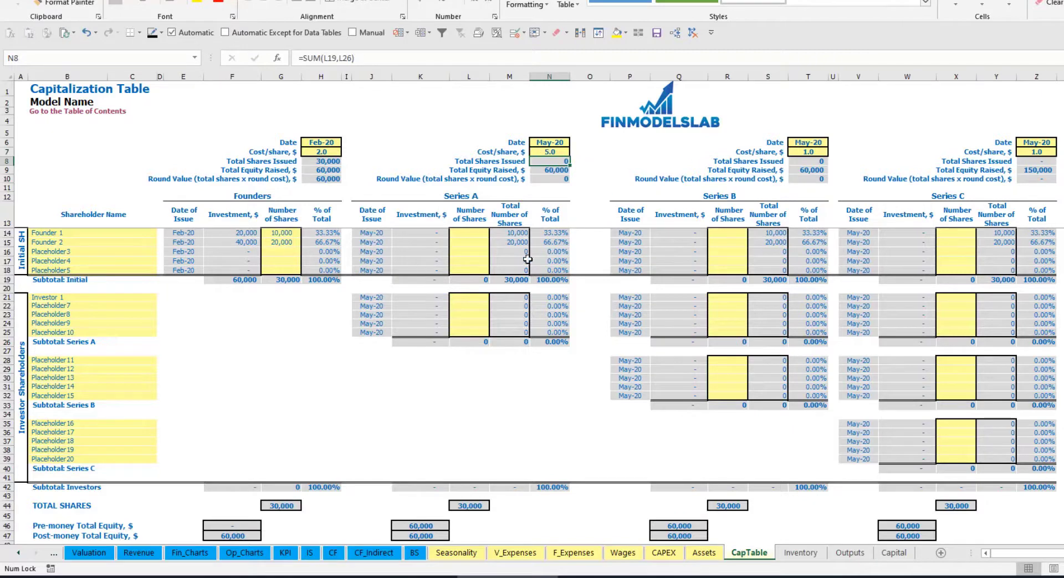
Step: Enter 1,000 Series A shares for Investor 1
{"action": "left_click", "coordinate": [469, 297]}
{"action": "type", "text": "1000"}
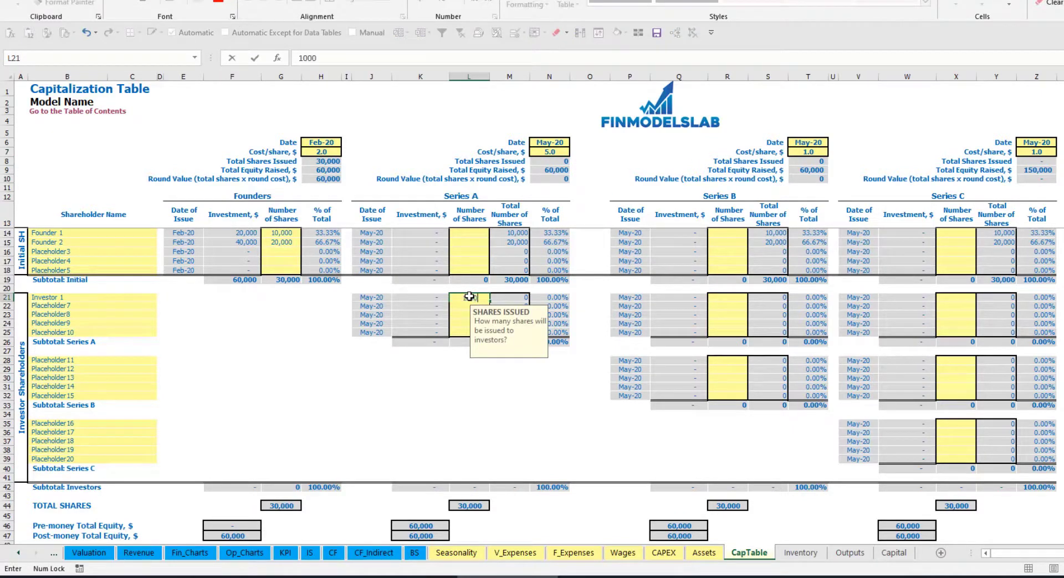
{"action": "key", "text": "Return"}
{"action": "left_click", "coordinate": [424, 383]}
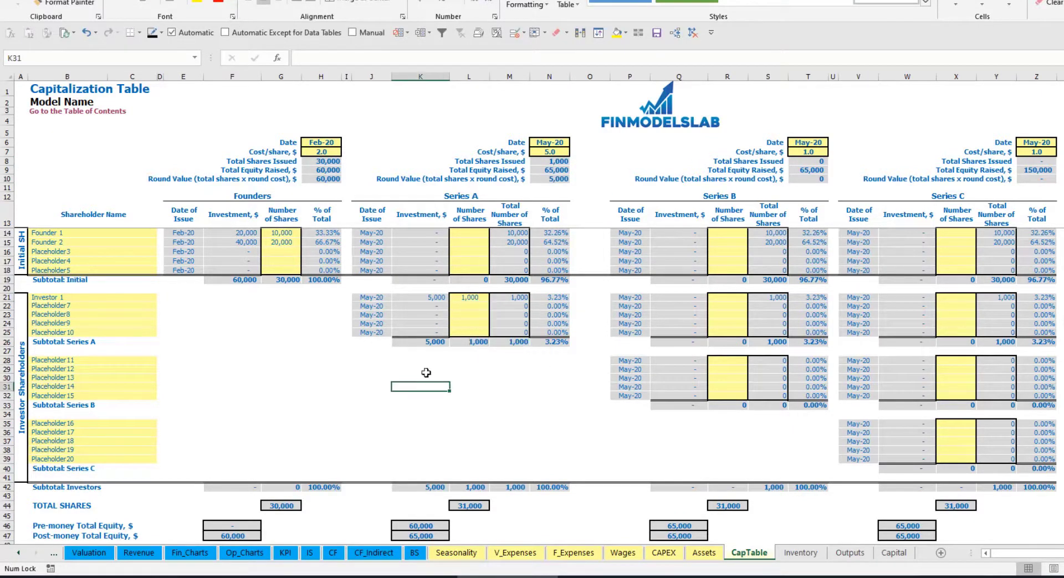
Step: Examine Investor 1's investment, the Series A pre-money and post-money total equity, and the ownership percentages of the investor and both founders
{"action": "left_click", "coordinate": [424, 297]}
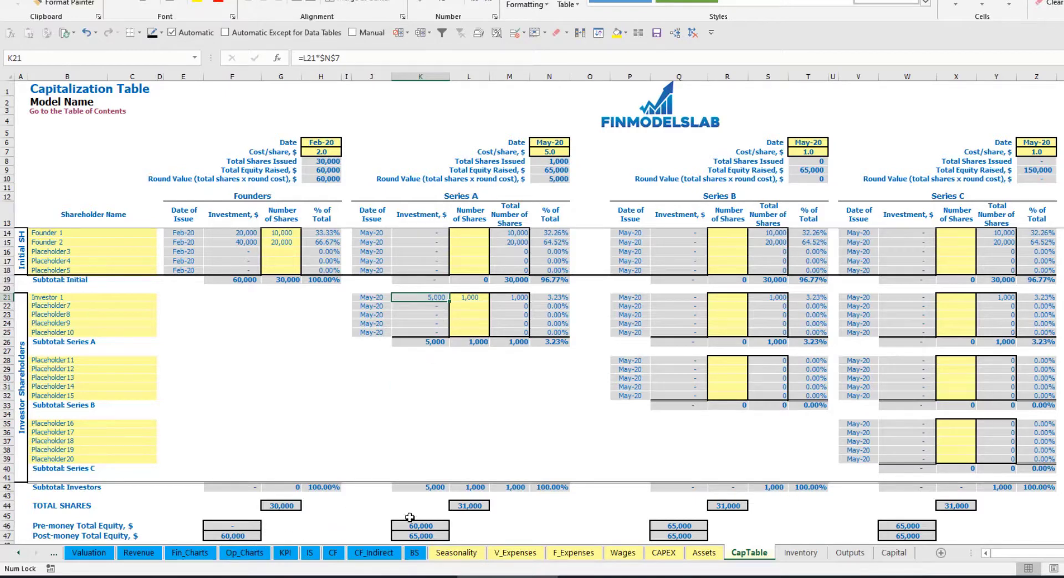
{"action": "left_click", "coordinate": [411, 522]}
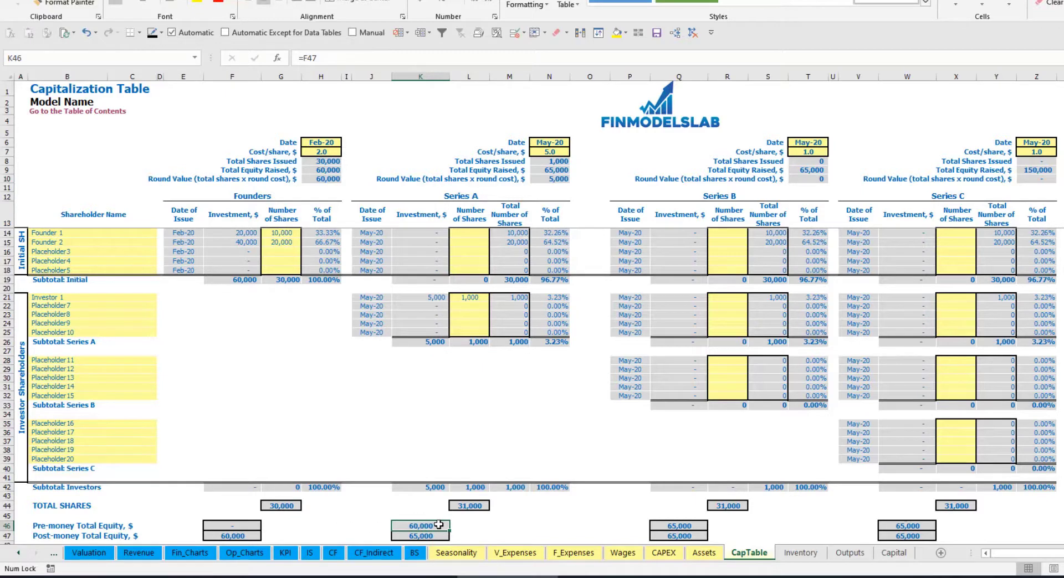
{"action": "key", "text": "Down"}
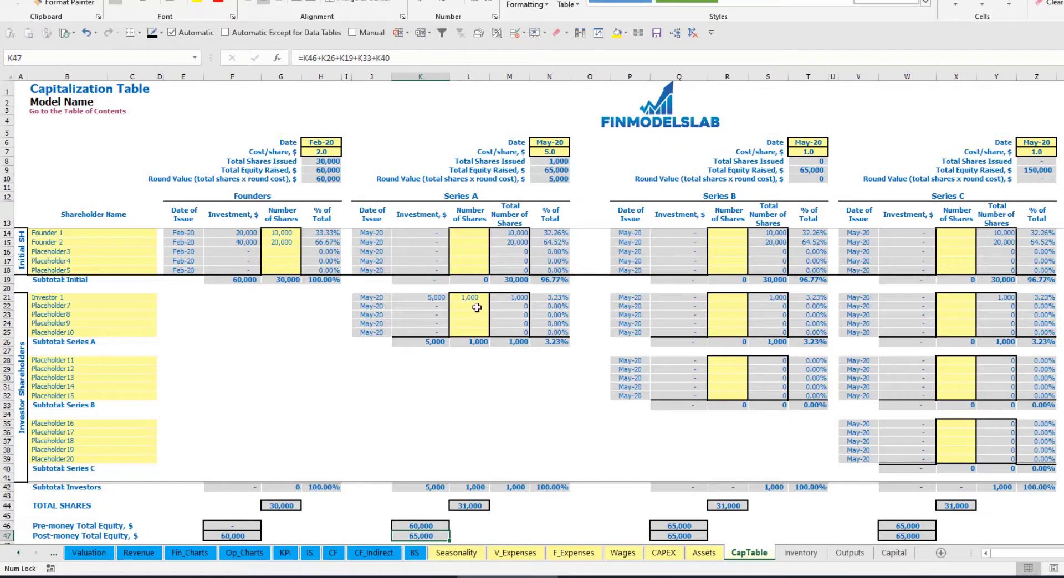
{"action": "left_click", "coordinate": [540, 297]}
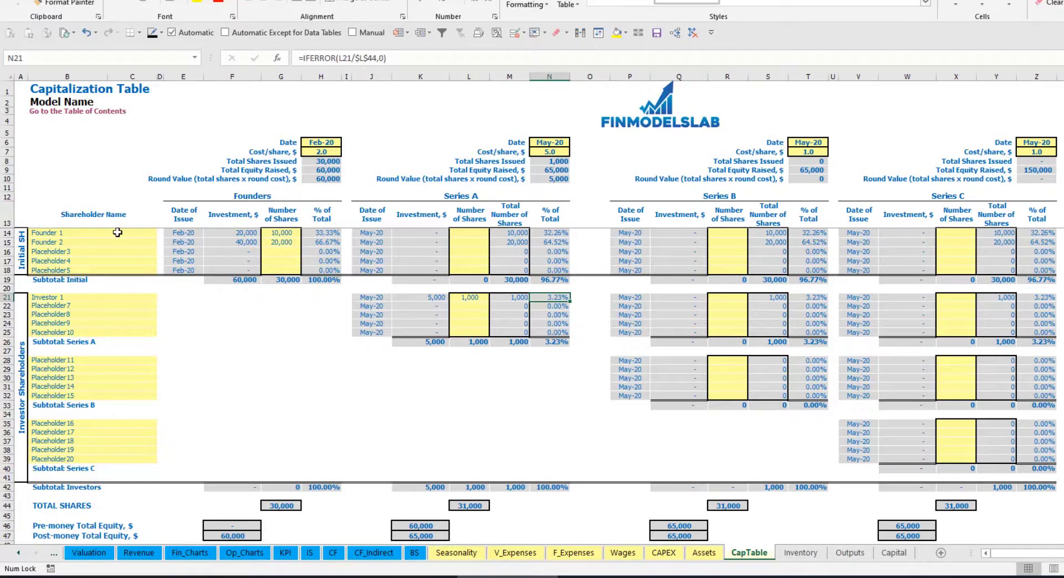
{"action": "left_click_drag", "start_coordinate": [117, 233], "coordinate": [118, 242]}
{"action": "left_click_drag", "start_coordinate": [554, 232], "coordinate": [554, 243]}
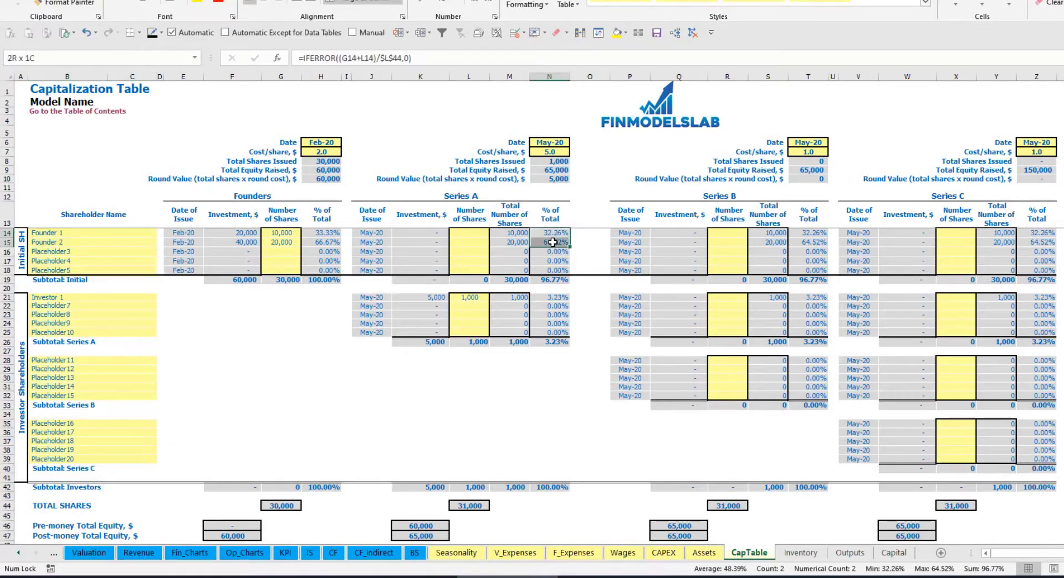
{"action": "key", "text": "Up"}
{"action": "key", "text": "Down"}
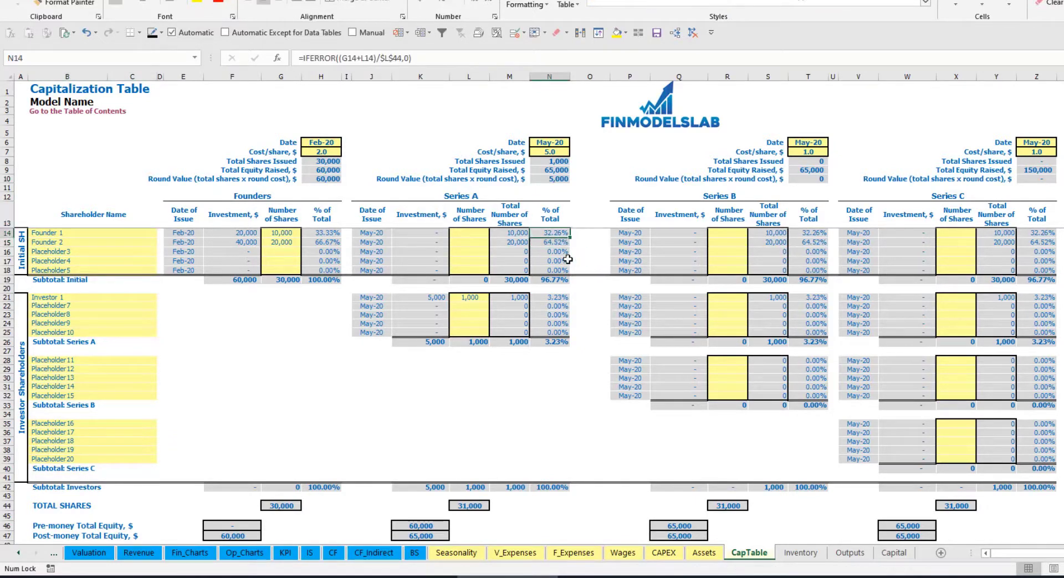
{"action": "key", "text": "Down"}
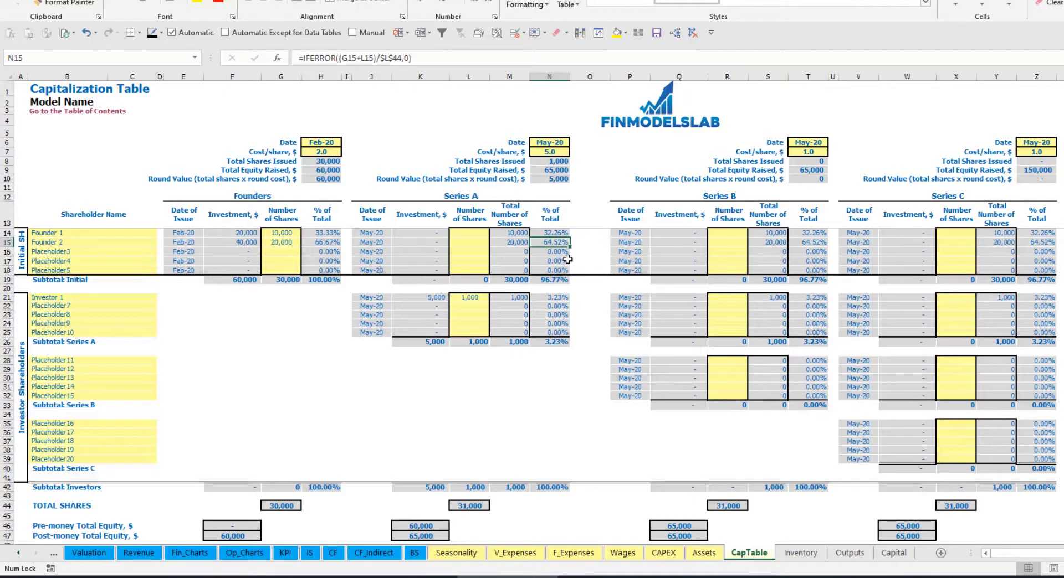
Step: Look over the Series B and Series C shareholder name inputs and the Series A number-of-shares inputs
{"action": "left_click", "coordinate": [106, 370]}
{"action": "left_click", "coordinate": [91, 424]}
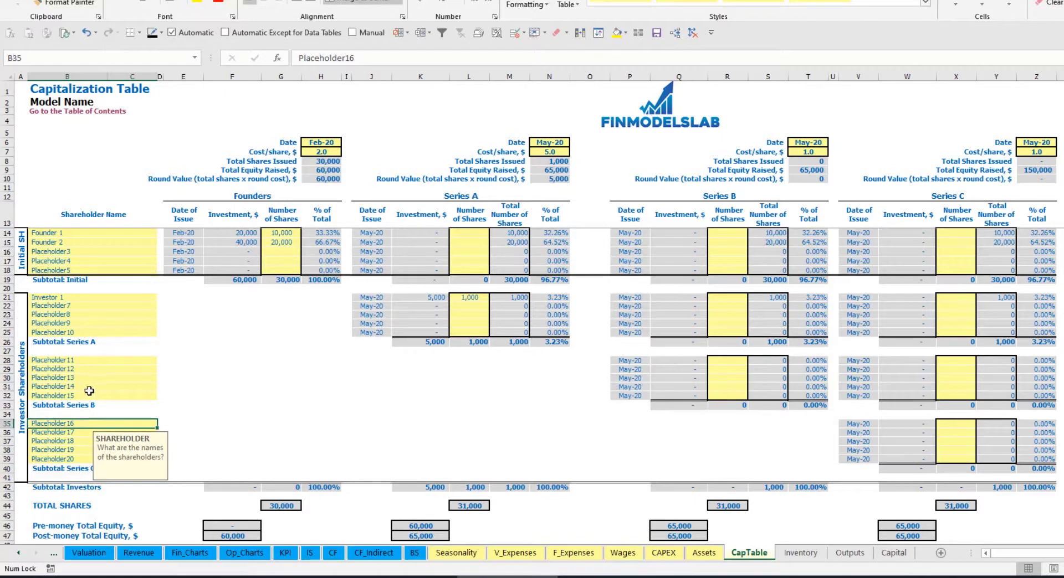
{"action": "left_click", "coordinate": [472, 299]}
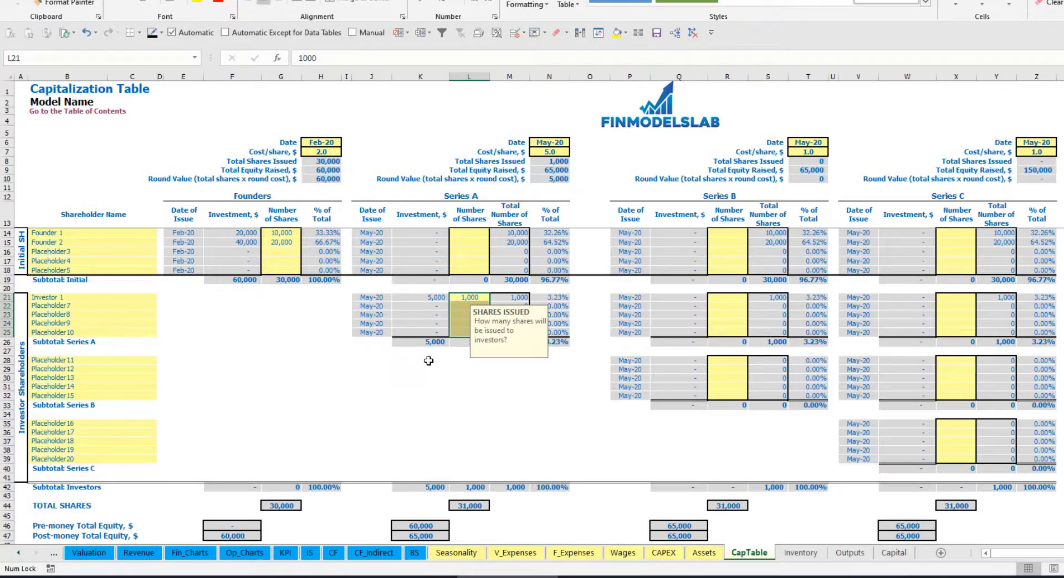
{"action": "left_click", "coordinate": [481, 379]}
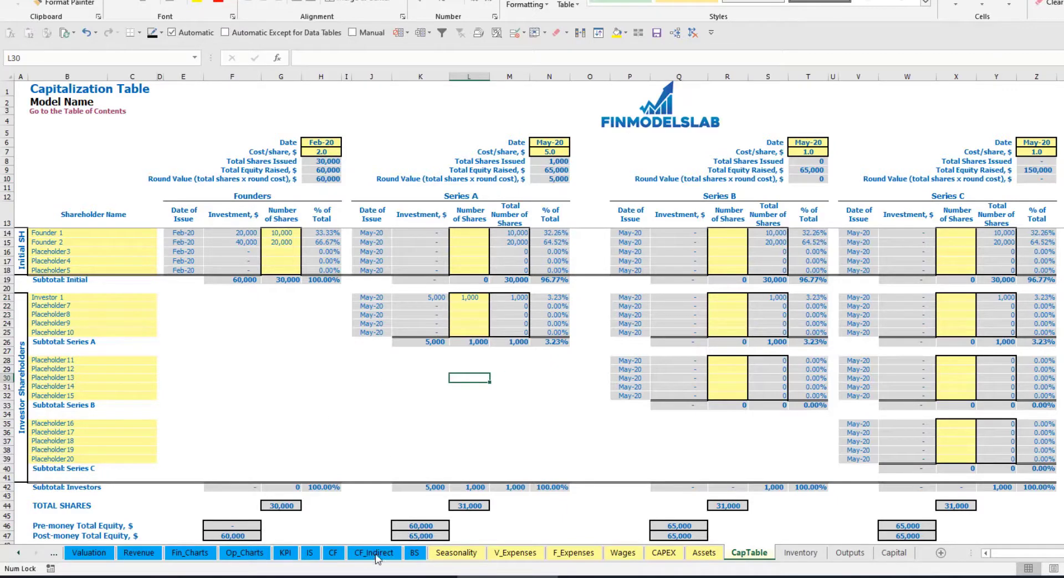
Step: Check the Ordinary Equity Raisings row in the Cash Flow Statement and the Ordinary Equity row in the Balance Sheet
{"action": "left_click", "coordinate": [333, 554]}
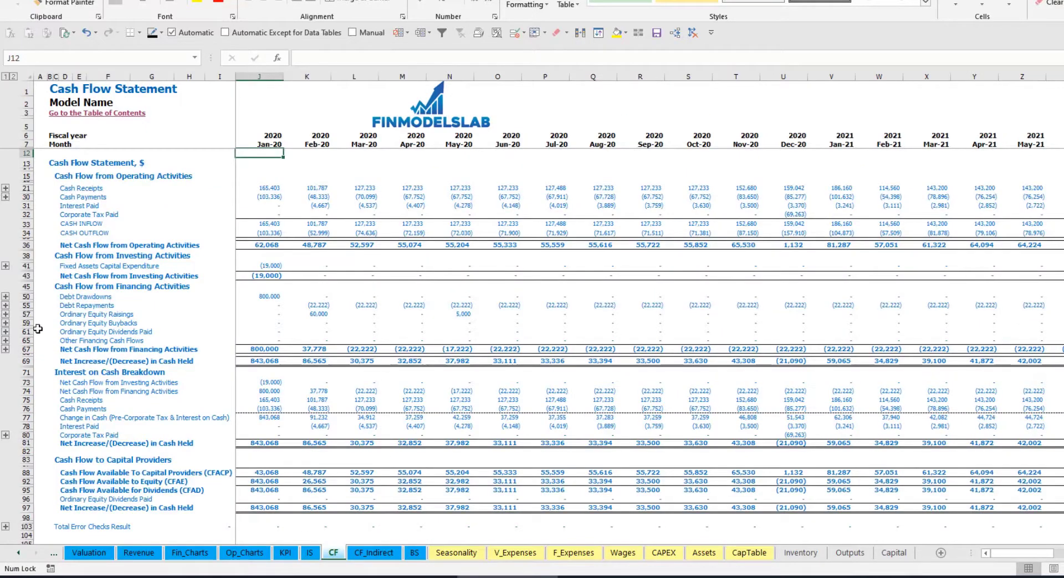
{"action": "left_click", "coordinate": [25, 314]}
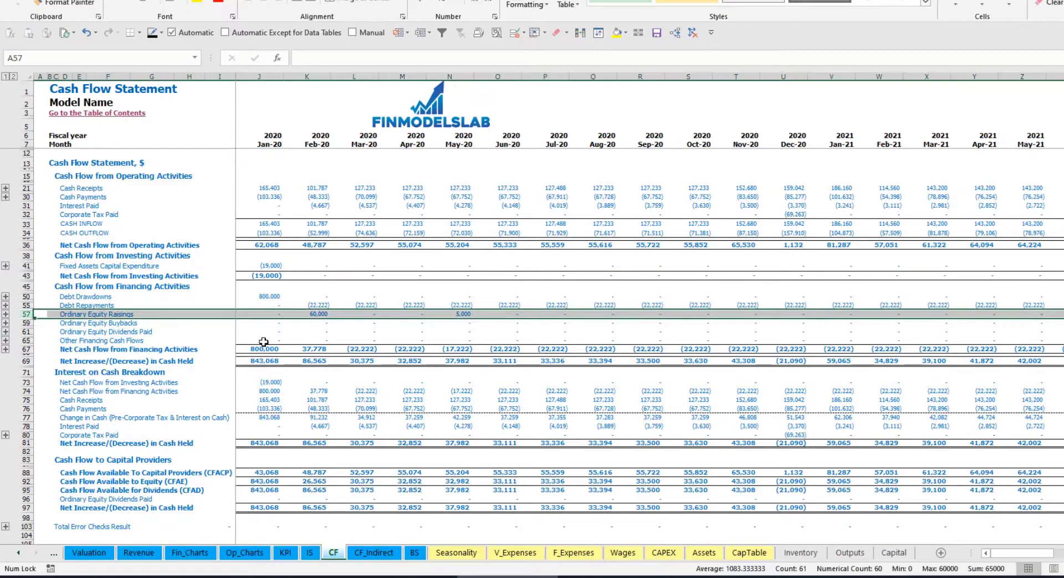
{"action": "left_click", "coordinate": [323, 316]}
{"action": "left_click", "coordinate": [462, 315]}
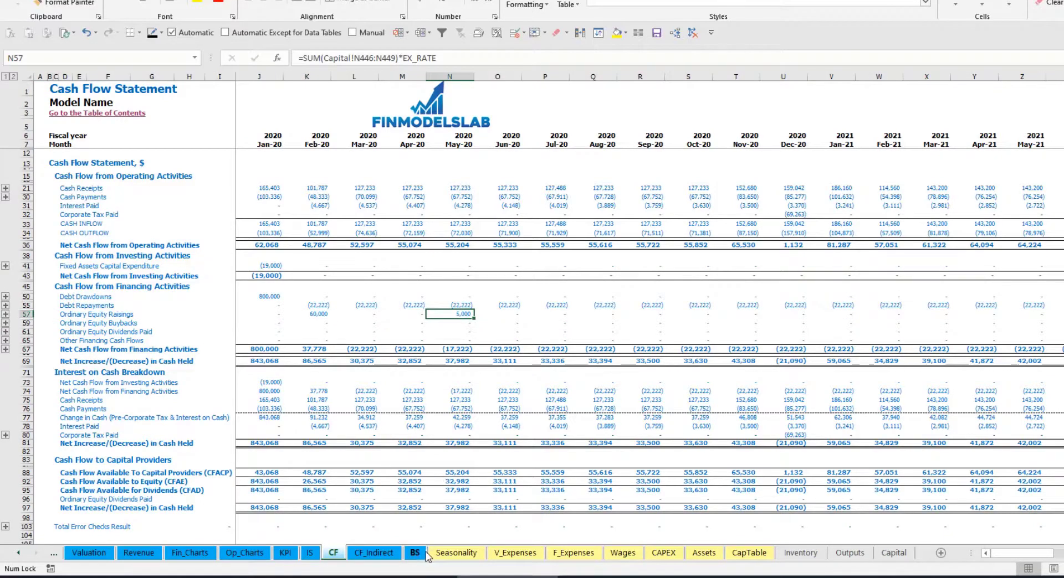
{"action": "left_click", "coordinate": [422, 554]}
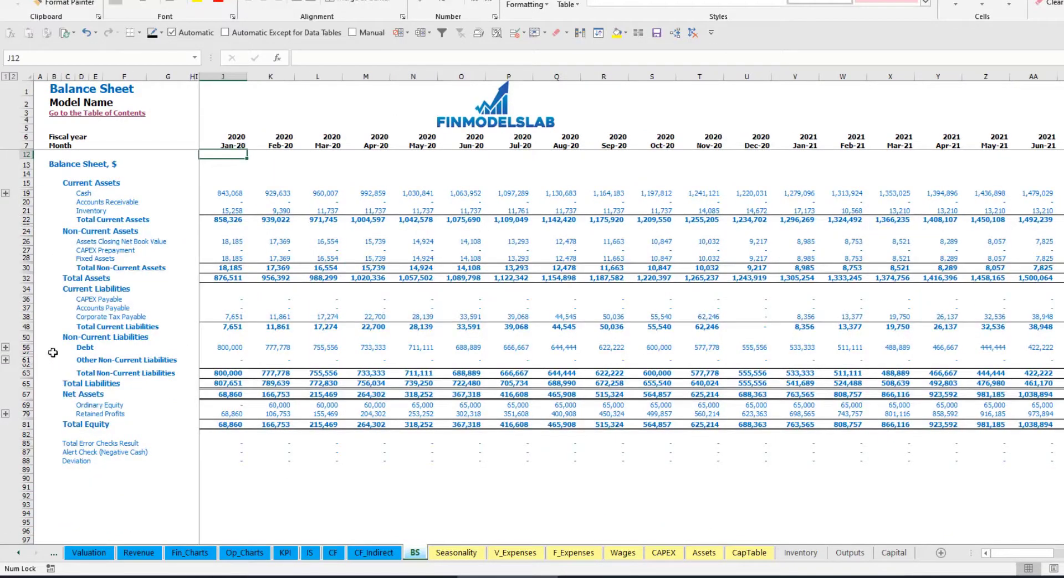
{"action": "left_click", "coordinate": [31, 408]}
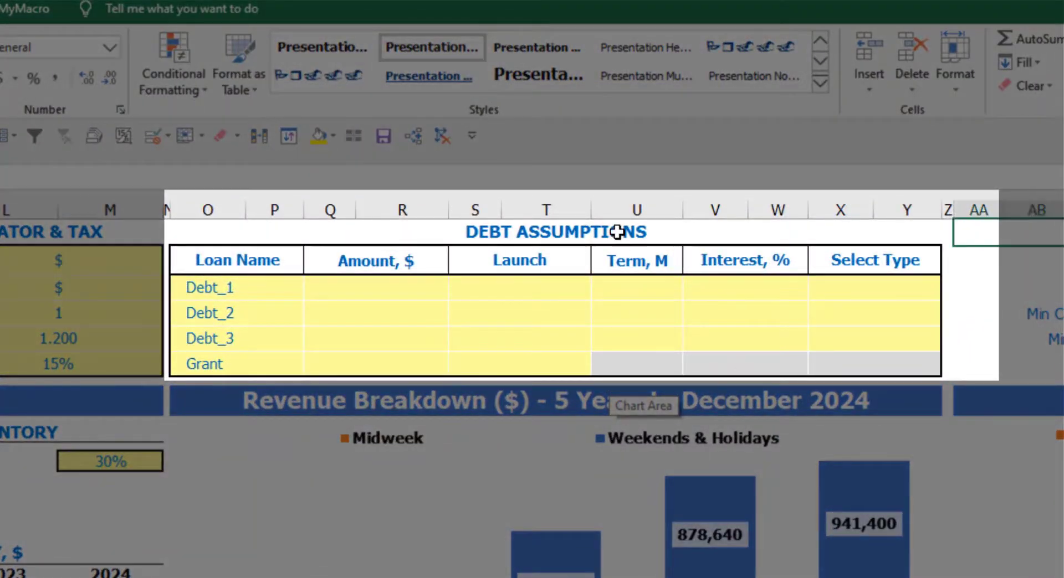
Step: Try Annuity as Debt_1's repayment type in the debt assumptions and settle on Usual
{"action": "left_click", "coordinate": [616, 232]}
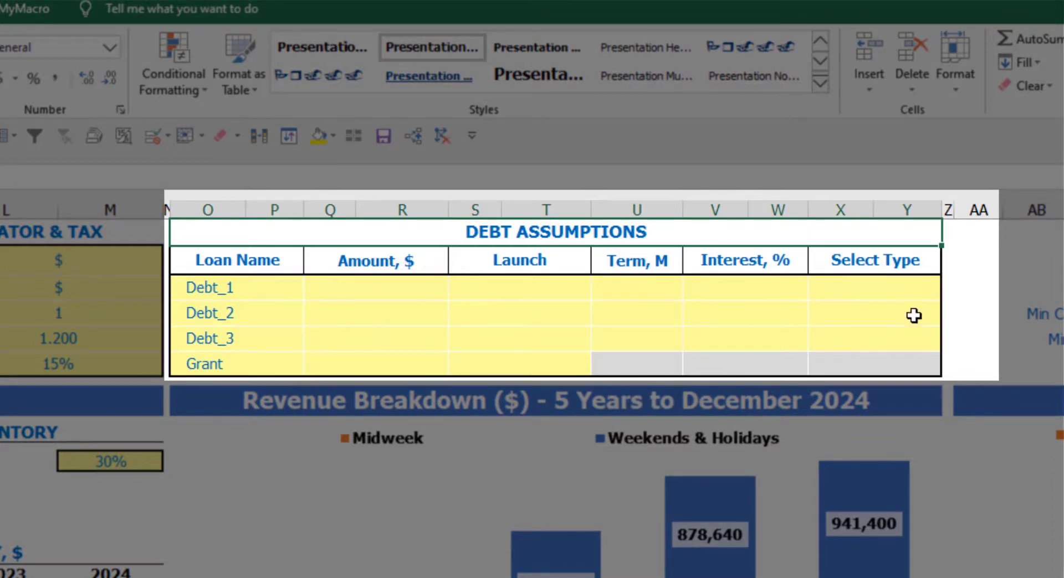
{"action": "left_click", "coordinate": [934, 280]}
{"action": "left_click", "coordinate": [952, 292]}
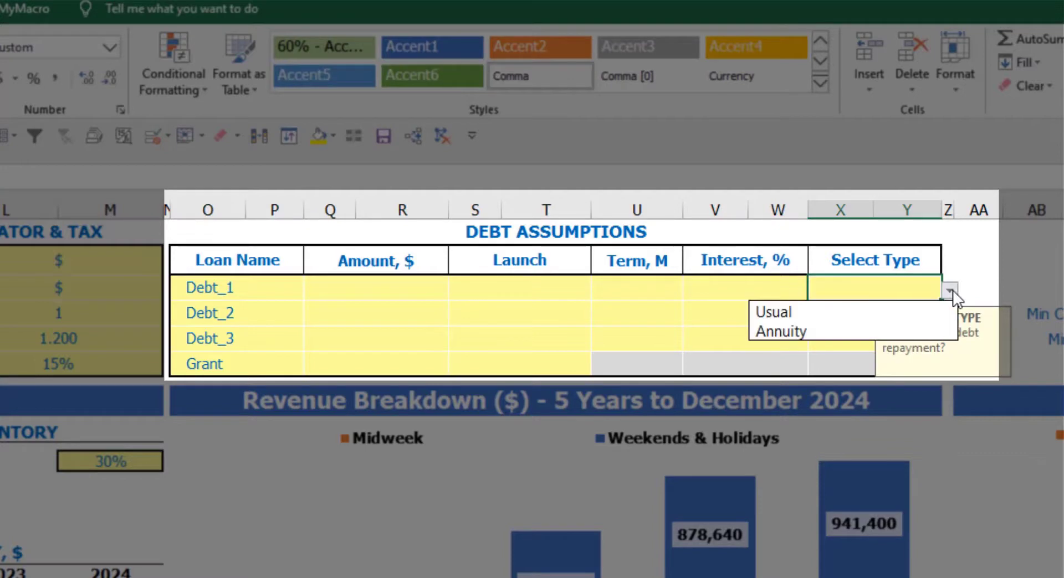
{"action": "left_click", "coordinate": [923, 324]}
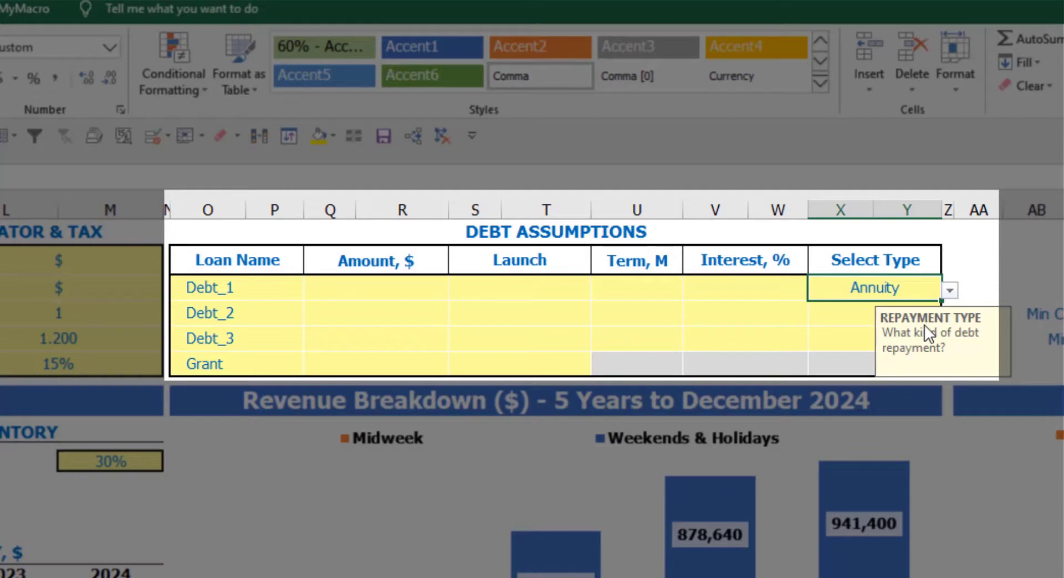
{"action": "left_click", "coordinate": [949, 290]}
{"action": "left_click", "coordinate": [913, 309]}
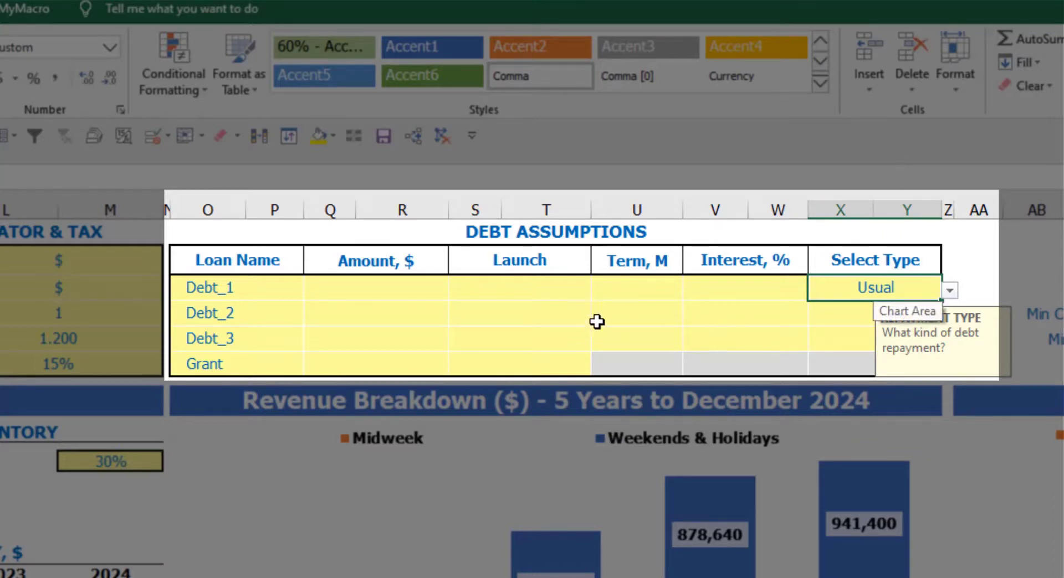
Step: Set Debt_1's amount to 1,000,000 and its launch date to Feb-20
{"action": "left_click", "coordinate": [420, 288]}
{"action": "type", "text": "1,00"}
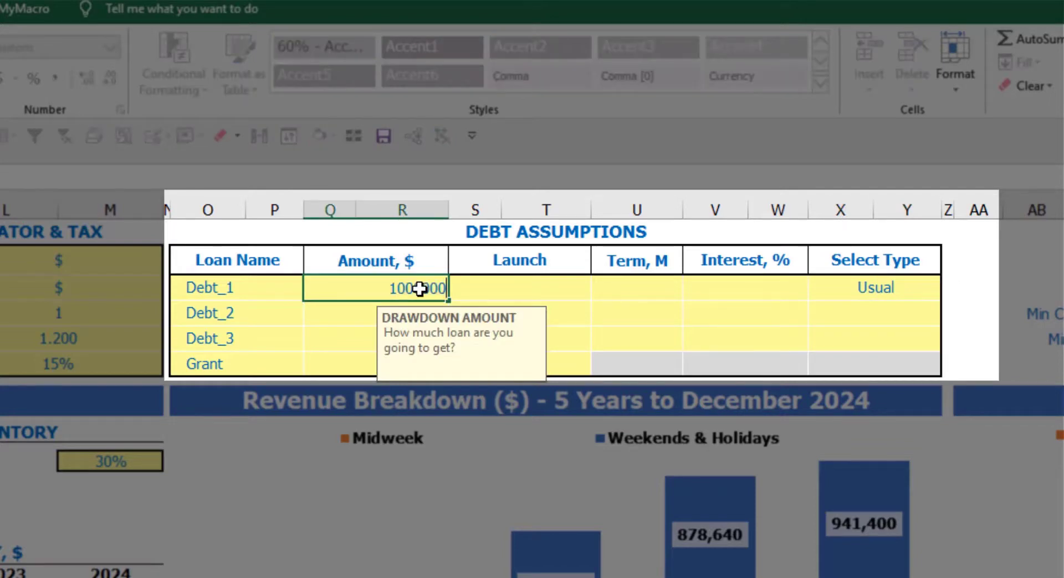
{"action": "type", "text": "0,000"}
{"action": "key", "text": "Return"}
{"action": "left_click", "coordinate": [587, 287]}
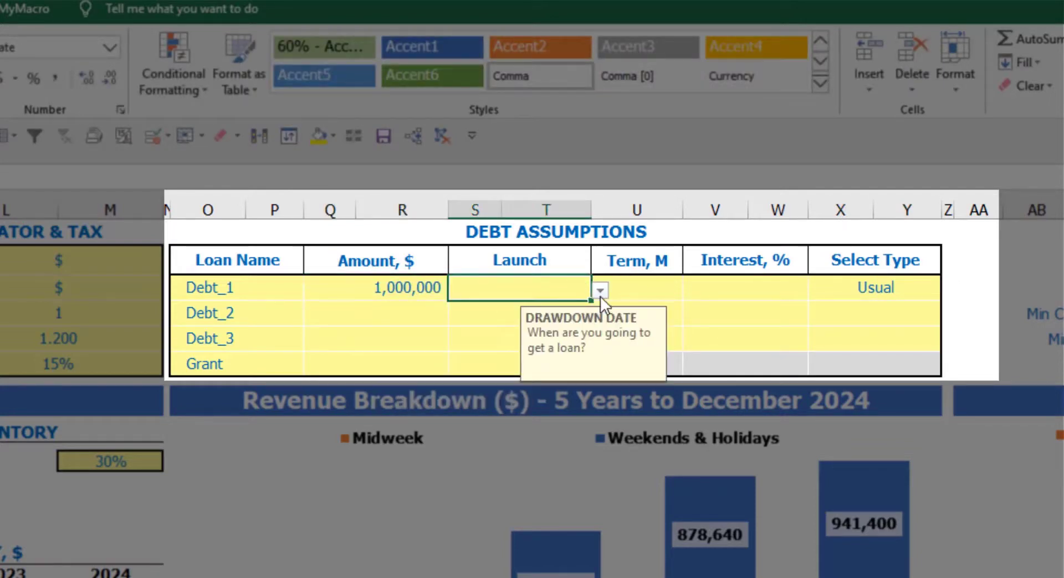
{"action": "left_click", "coordinate": [600, 293]}
{"action": "left_click", "coordinate": [551, 331]}
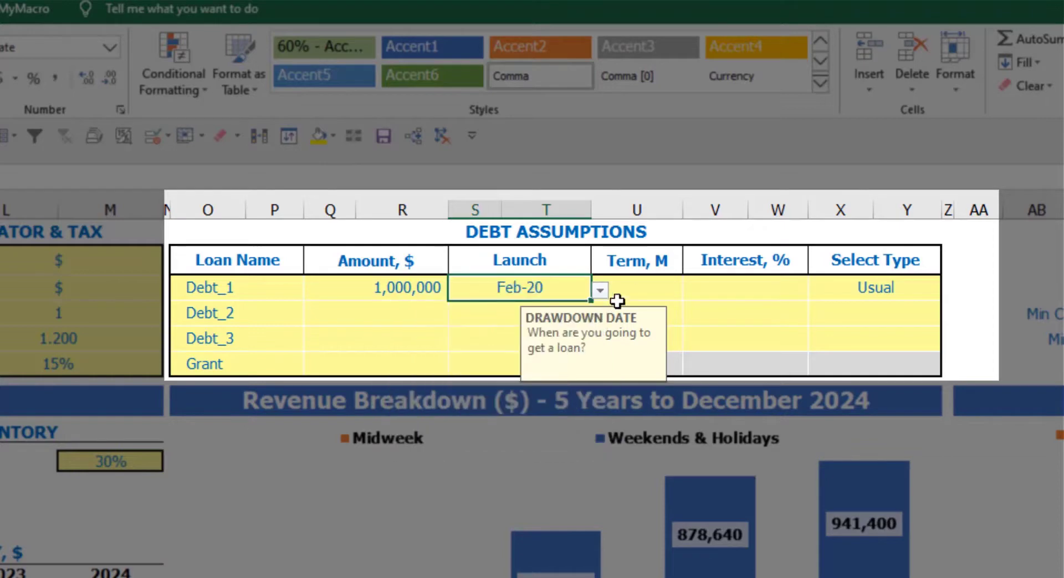
Step: Set Debt_1's term to 60 months and its interest rate to 5%
{"action": "left_click", "coordinate": [638, 280]}
{"action": "type", "text": "60"}
{"action": "key", "text": "Return"}
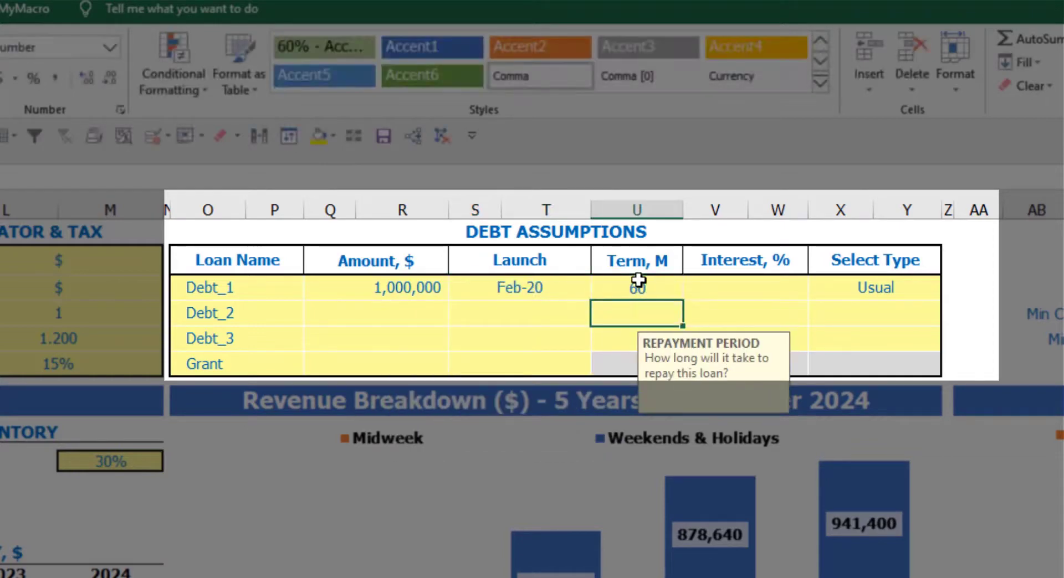
{"action": "left_click", "coordinate": [701, 286]}
{"action": "type", "text": "5"}
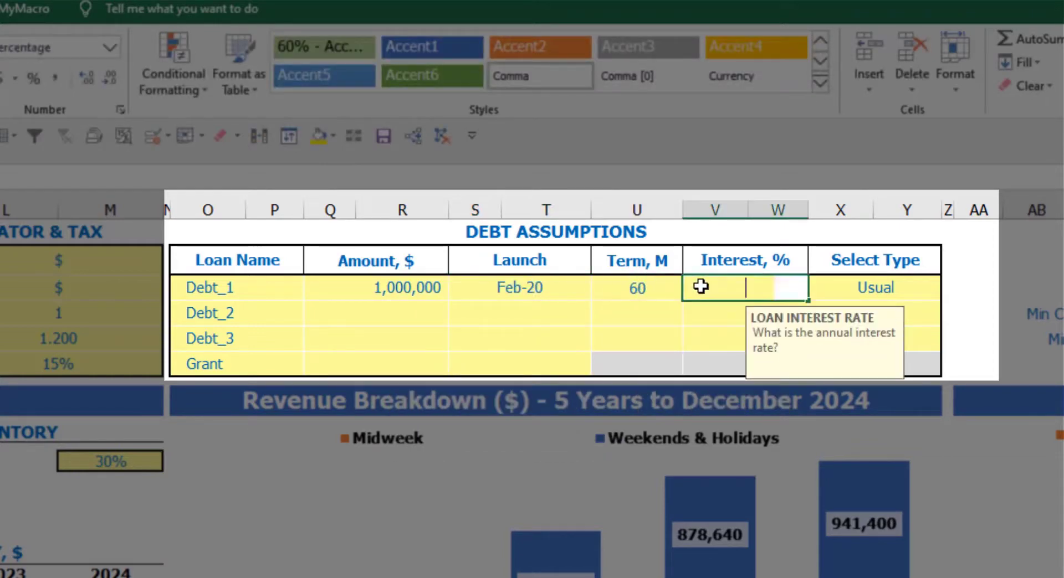
{"action": "key", "text": "Return"}
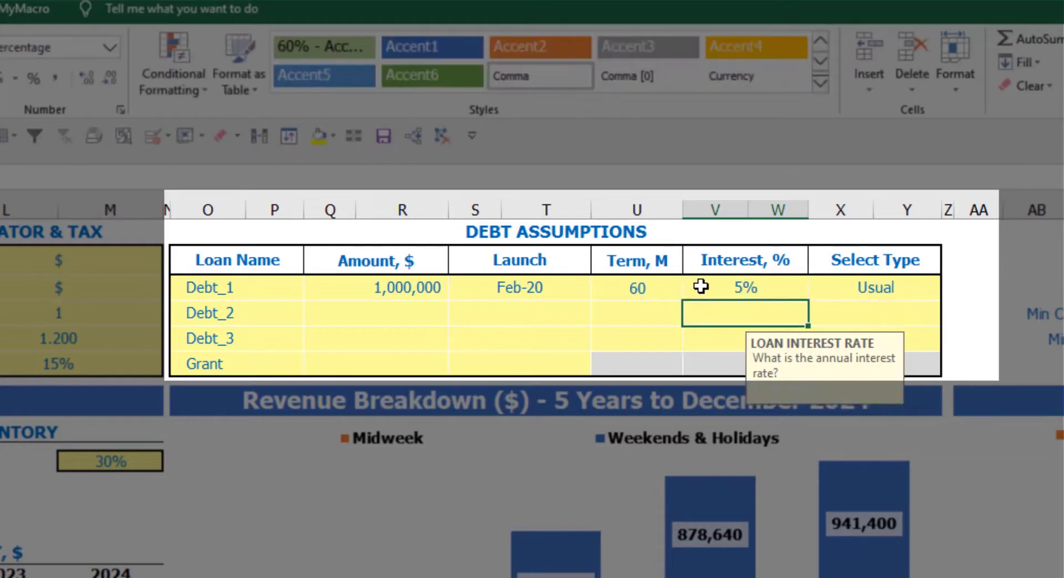
Step: Enter a grant of 500,000 with a Mar-20 launch in the debt assumptions
{"action": "left_click", "coordinate": [392, 368]}
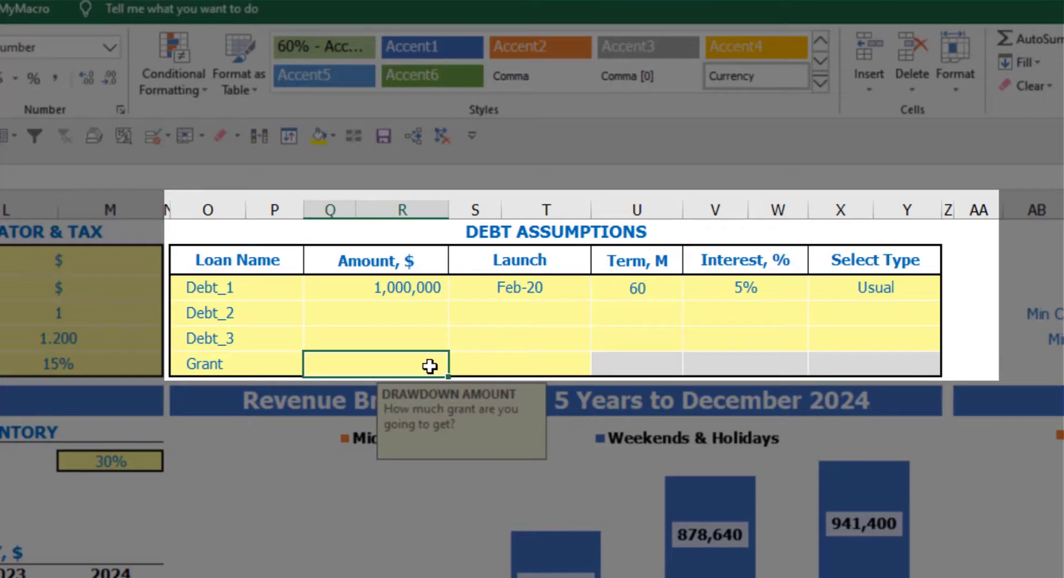
{"action": "type", "text": "500,000"}
{"action": "key", "text": "Return"}
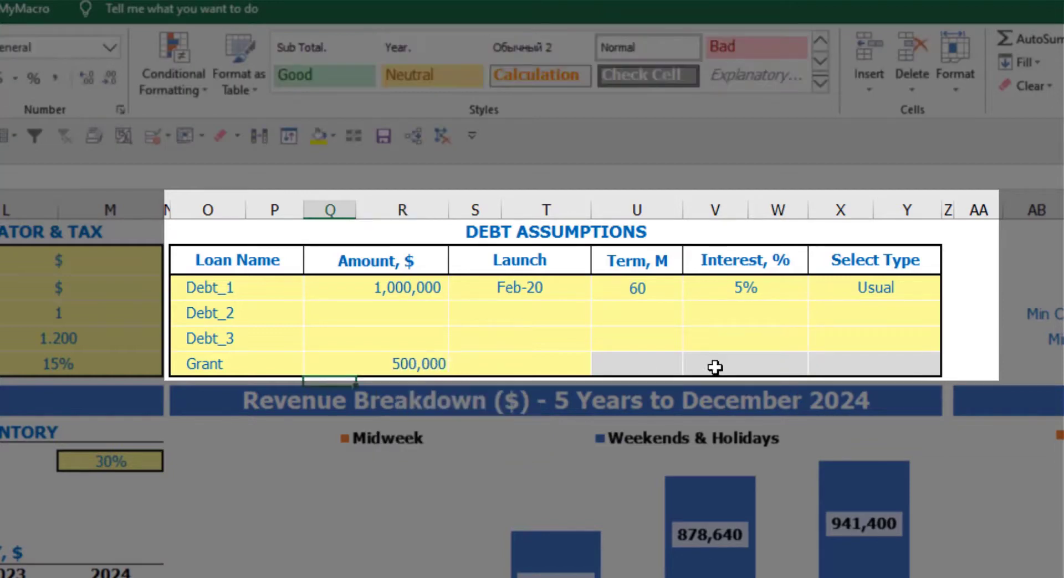
{"action": "left_click", "coordinate": [547, 367]}
{"action": "left_click", "coordinate": [600, 367]}
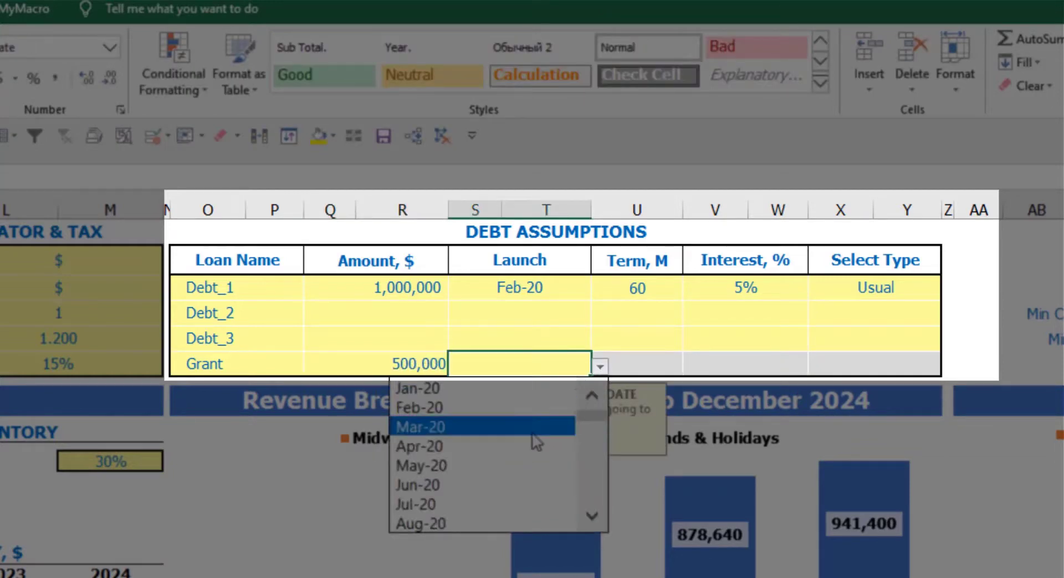
{"action": "left_click", "coordinate": [540, 427]}
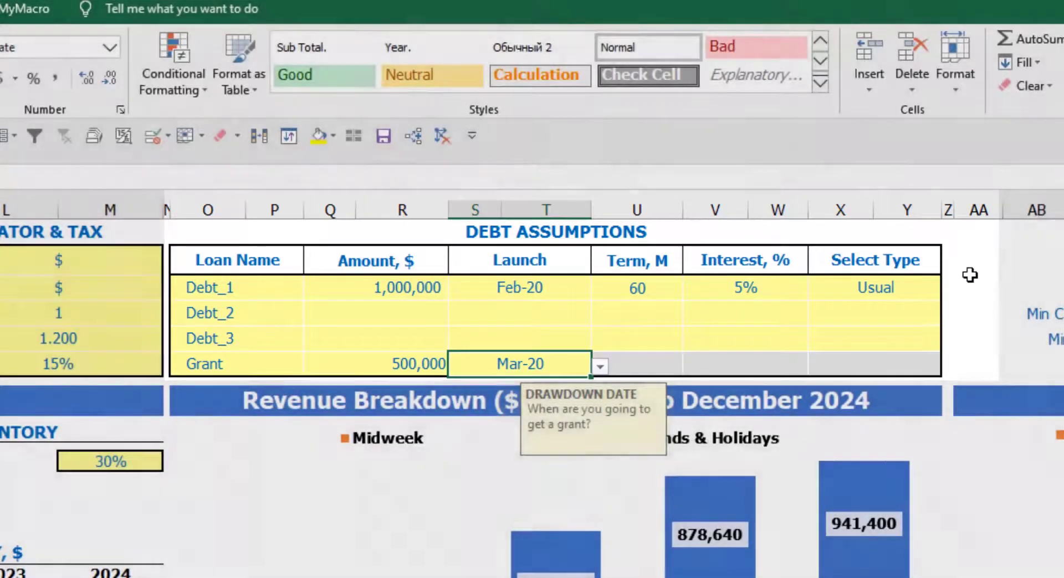
{"action": "left_click", "coordinate": [969, 275]}
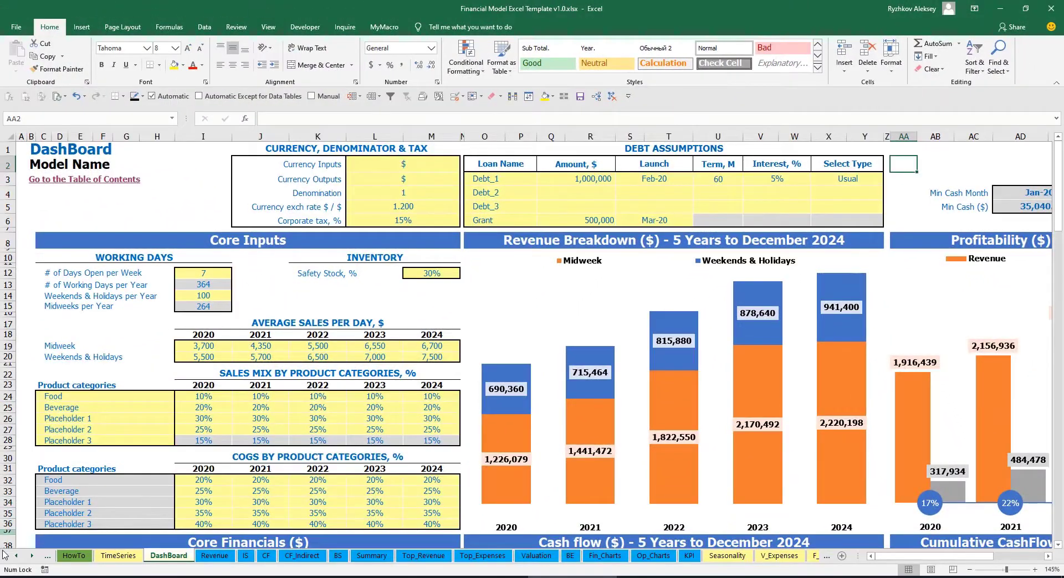
Step: Look over the Capital sheet's drawdown, repayment and interest calculations for Debt_1 to Debt_3 and the total debts
{"action": "left_click", "coordinate": [31, 557]}
{"action": "left_click", "coordinate": [31, 556]}
{"action": "left_click", "coordinate": [32, 557]}
{"action": "left_click", "coordinate": [32, 557]}
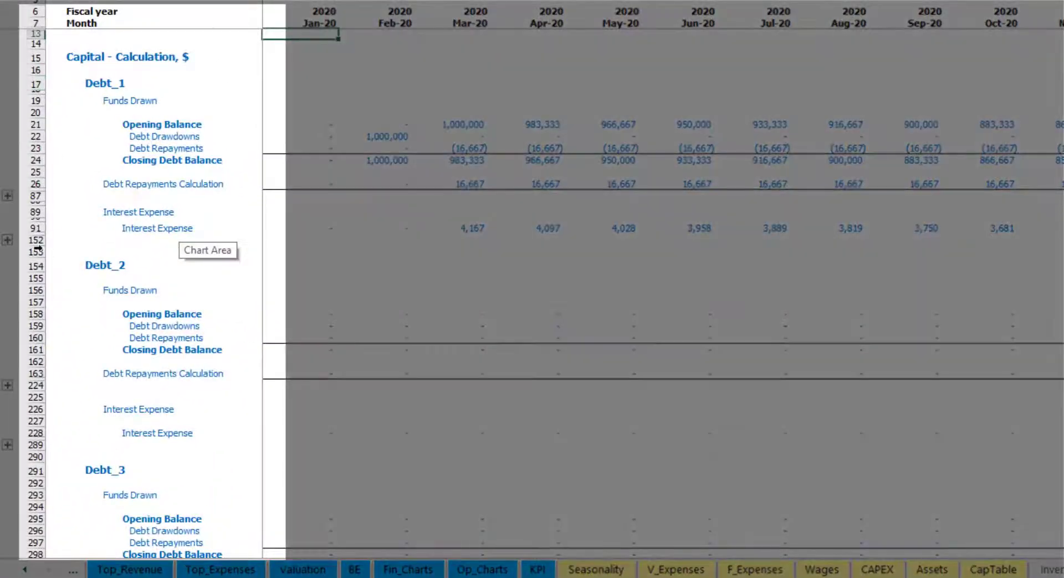
{"action": "scroll", "coordinate": [36, 258], "scroll_direction": "down", "scroll_amount": 5}
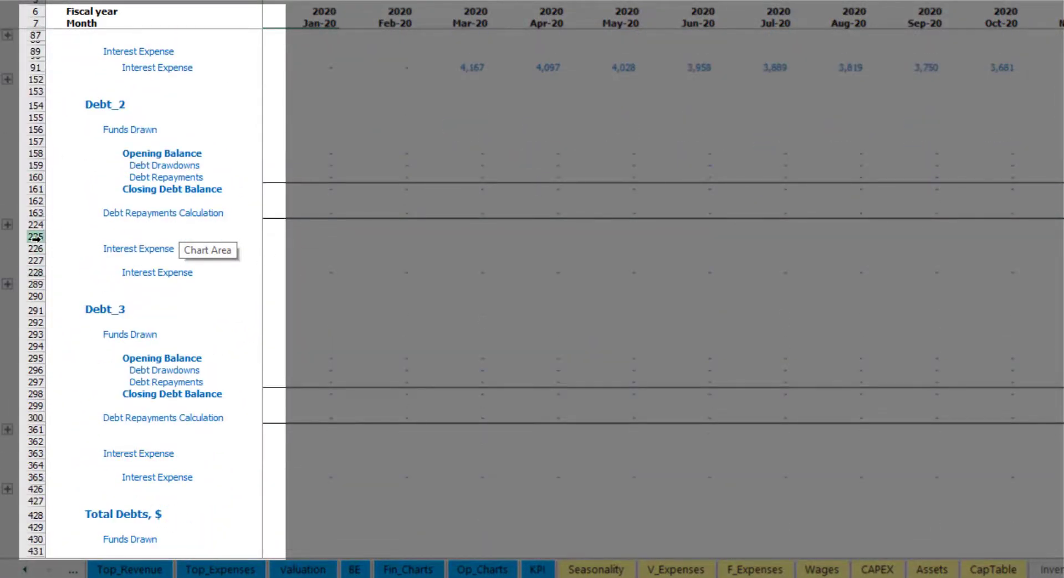
{"action": "scroll", "coordinate": [36, 258], "scroll_direction": "down", "scroll_amount": 5}
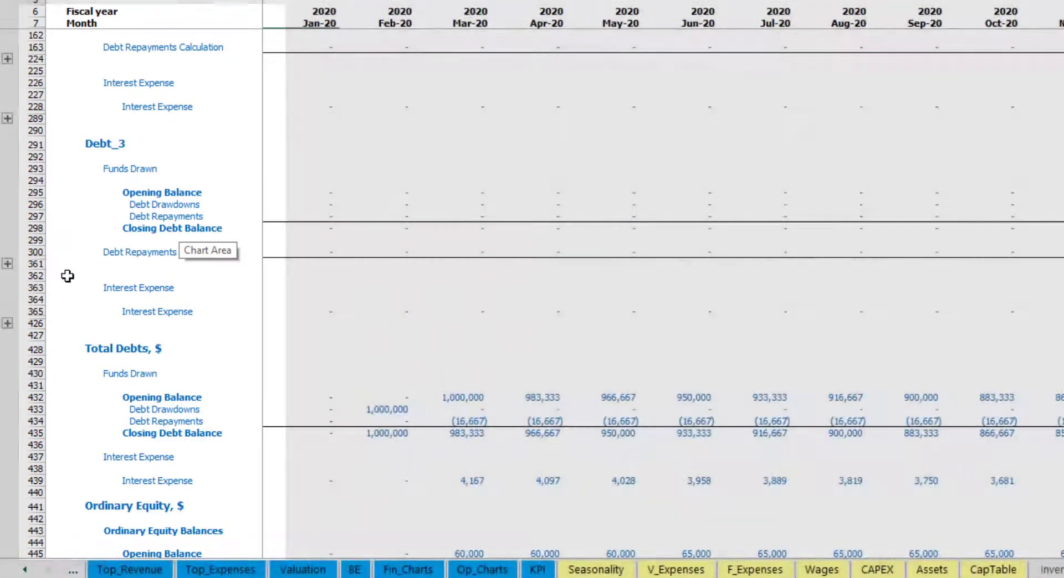
{"action": "scroll", "coordinate": [59, 257], "scroll_direction": "up", "scroll_amount": 5}
{"action": "scroll", "coordinate": [108, 264], "scroll_direction": "up", "scroll_amount": 4}
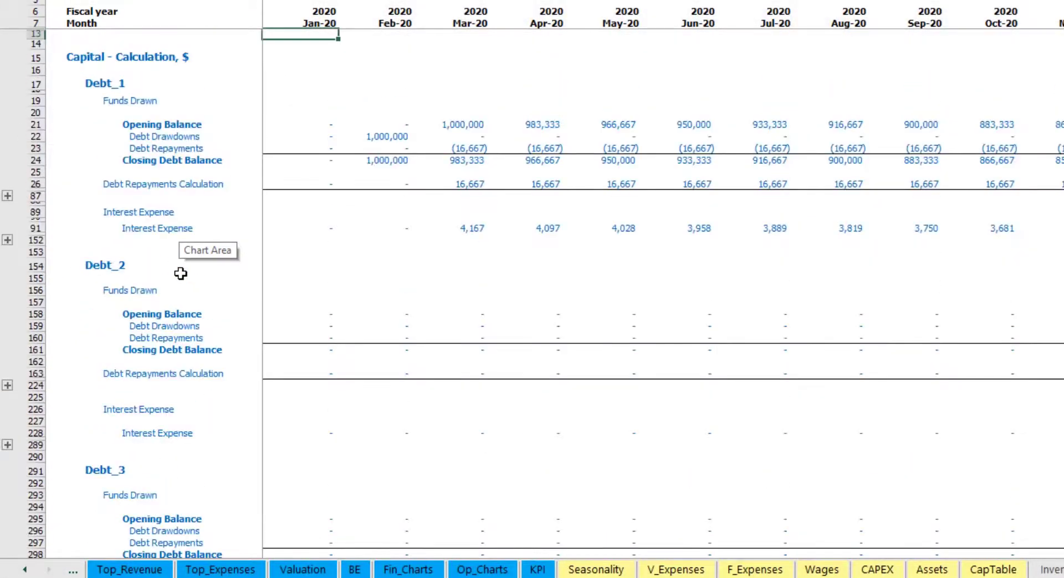
Step: Examine the Interest Expense row in the Income Statement
{"action": "left_click", "coordinate": [24, 569]}
{"action": "left_click", "coordinate": [24, 570]}
{"action": "left_click", "coordinate": [26, 570]}
{"action": "left_click", "coordinate": [26, 570]}
{"action": "left_click", "coordinate": [25, 570]}
{"action": "left_click", "coordinate": [25, 570]}
{"action": "left_click", "coordinate": [25, 570]}
{"action": "left_click", "coordinate": [240, 574]}
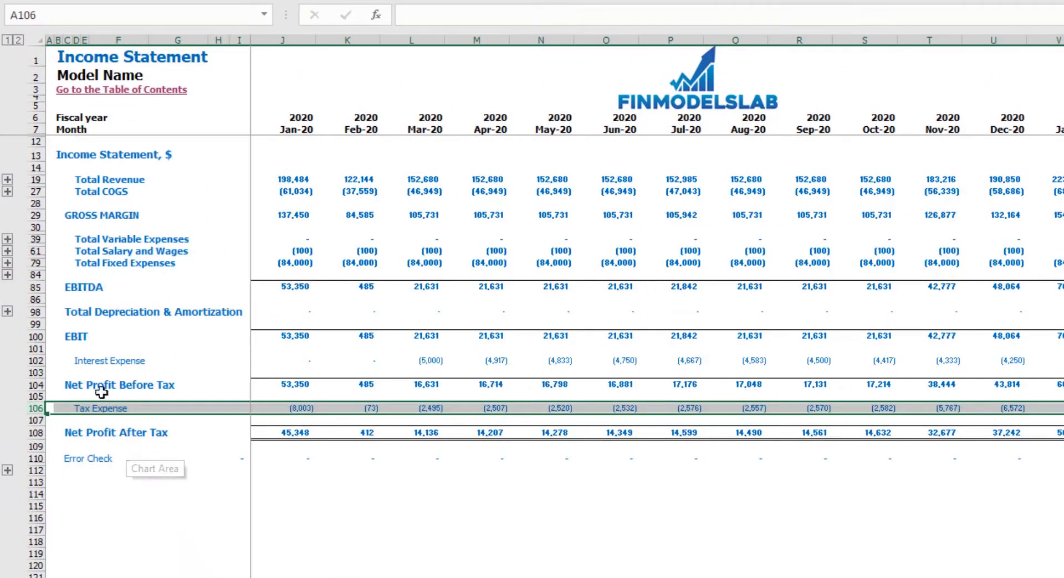
{"action": "left_click", "coordinate": [34, 360]}
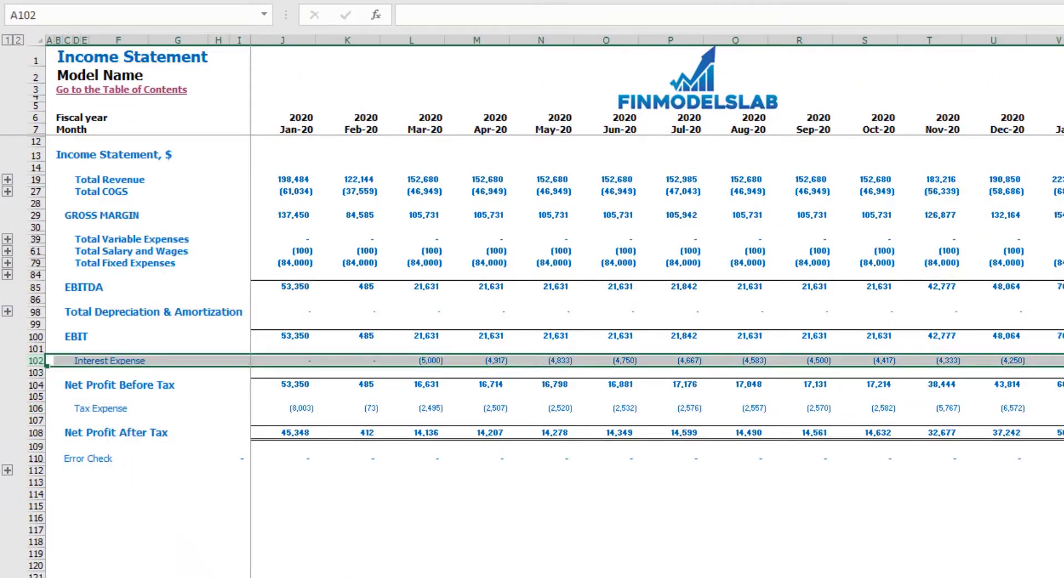
Step: Trace the loan through the Cash Flow Statement's interest paid, drawdown and repayment rows and the Balance Sheet's Debt row
{"action": "left_click", "coordinate": [263, 576]}
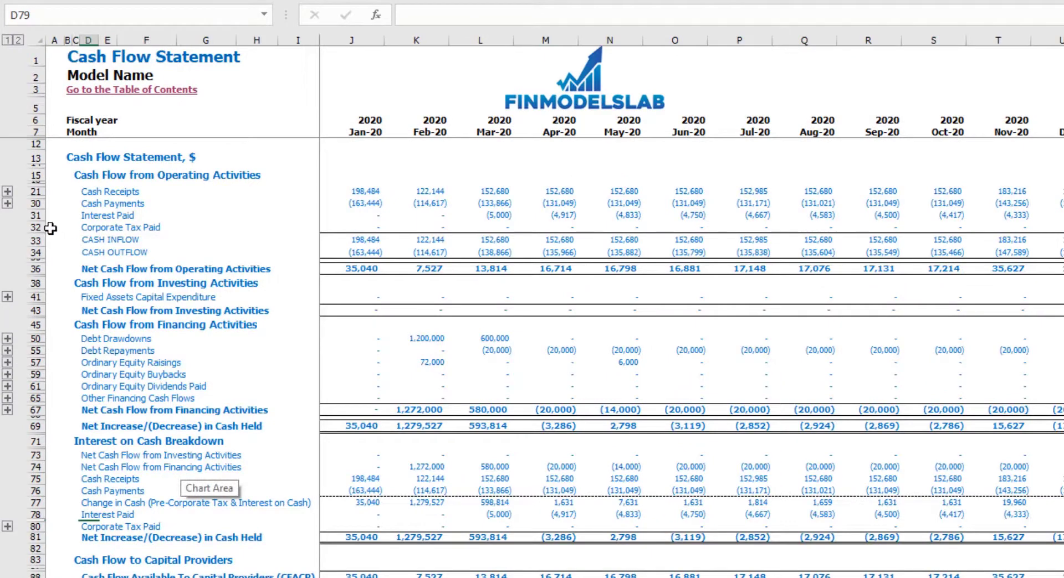
{"action": "left_click", "coordinate": [38, 216]}
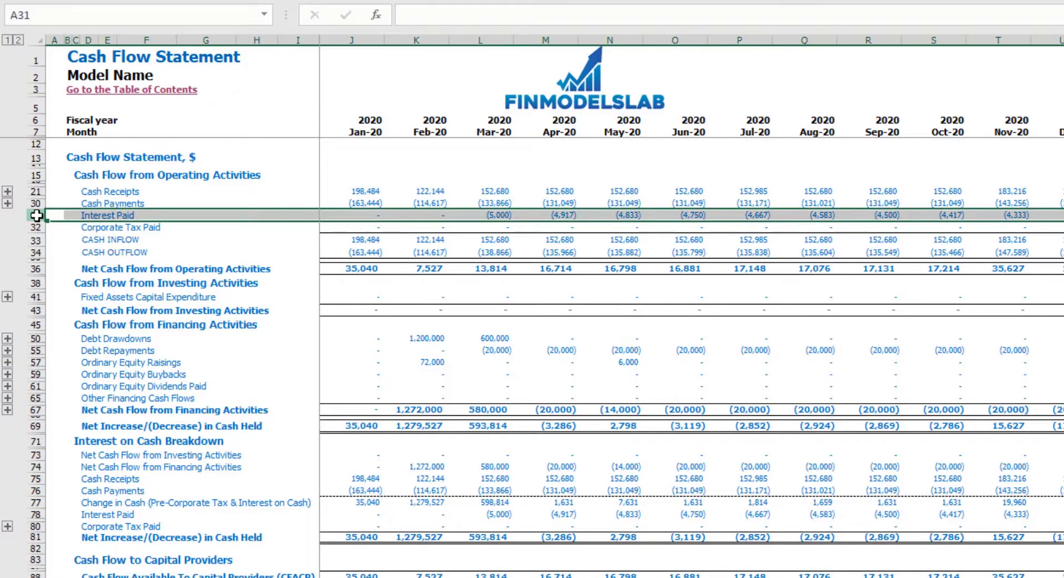
{"action": "left_click", "coordinate": [36, 338]}
{"action": "left_click", "coordinate": [37, 351]}
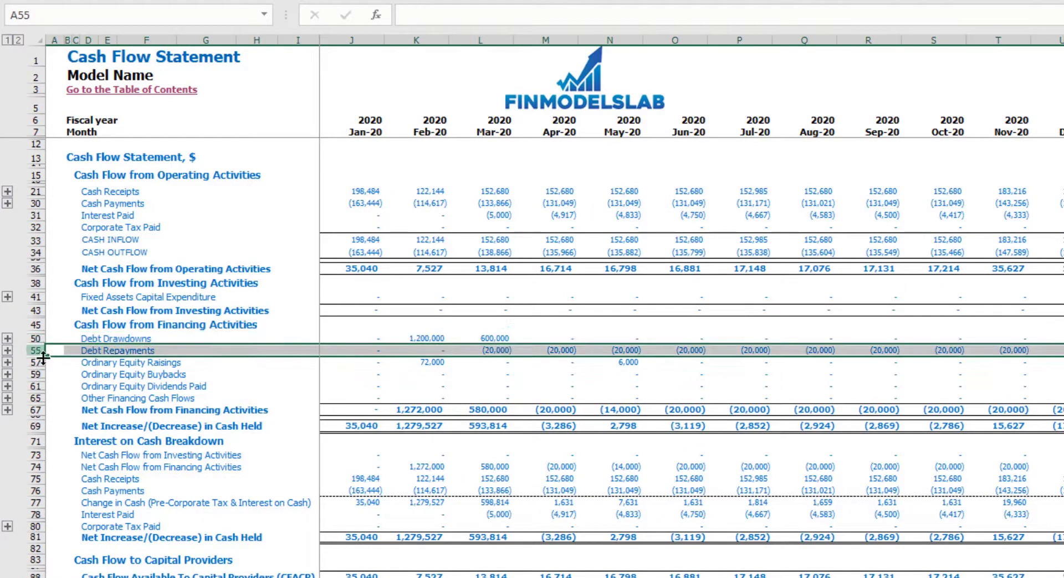
{"action": "left_click", "coordinate": [306, 575]}
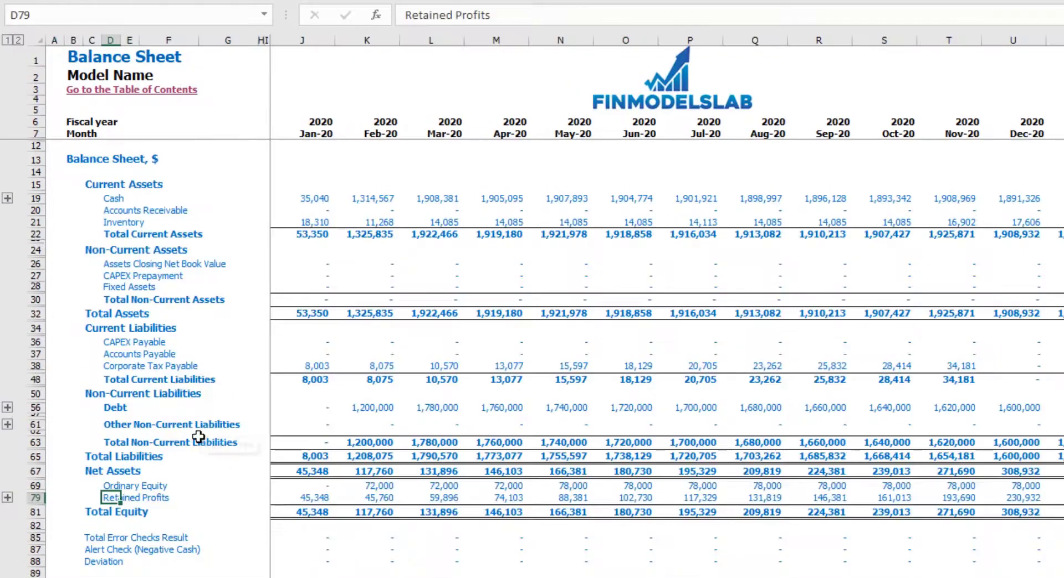
{"action": "left_click", "coordinate": [35, 407]}
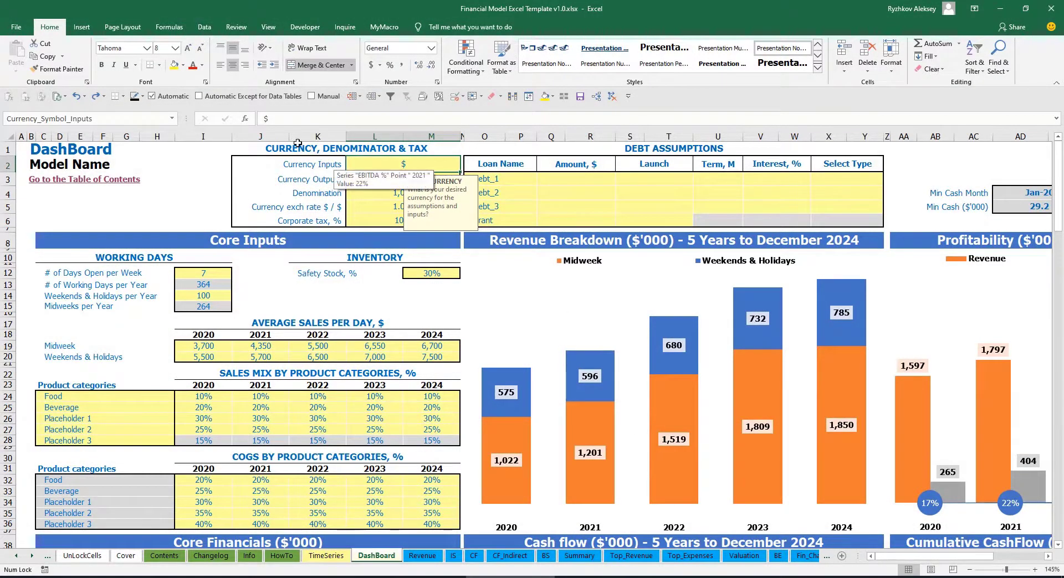
Step: Review the input and output currency settings on the DashBoard sheet
{"action": "left_click", "coordinate": [189, 170]}
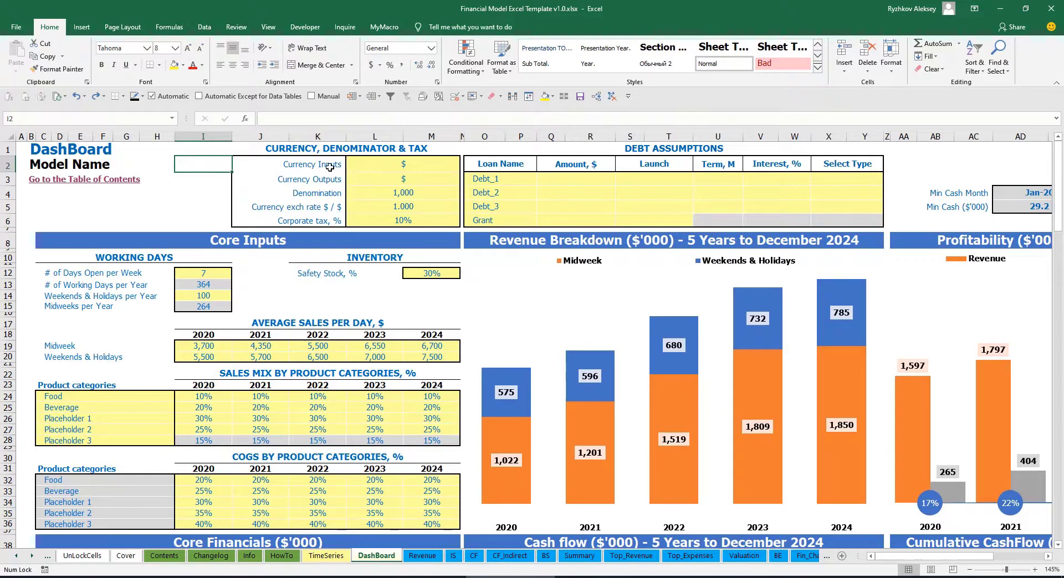
{"action": "left_click", "coordinate": [386, 168]}
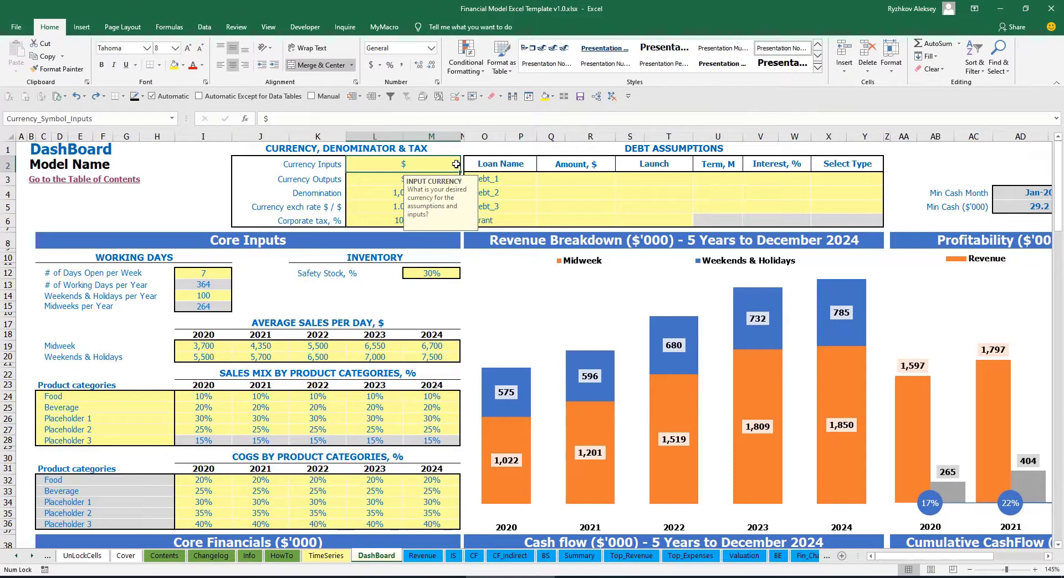
{"action": "left_click", "coordinate": [367, 181]}
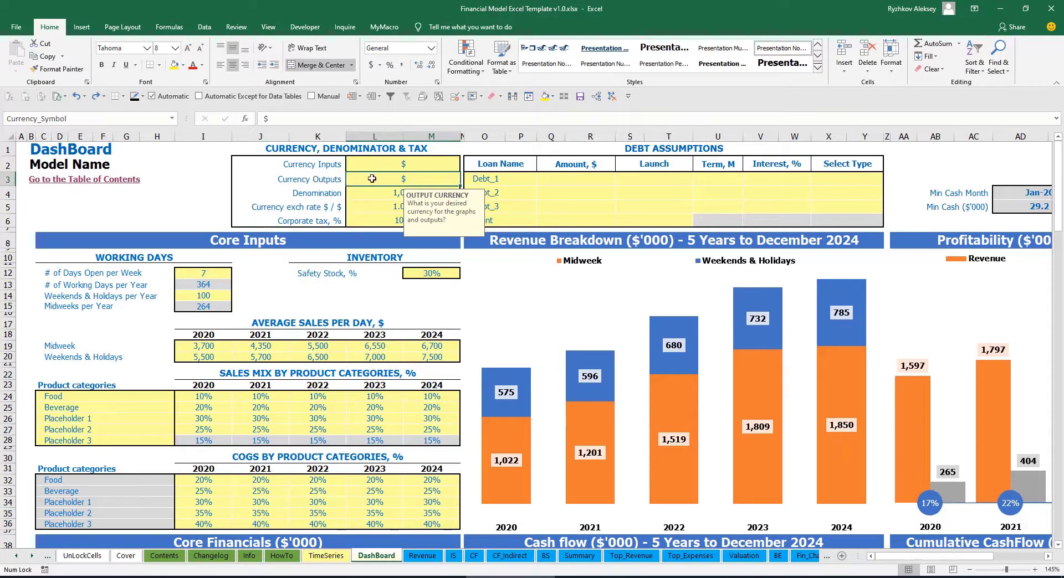
{"action": "left_click", "coordinate": [379, 167]}
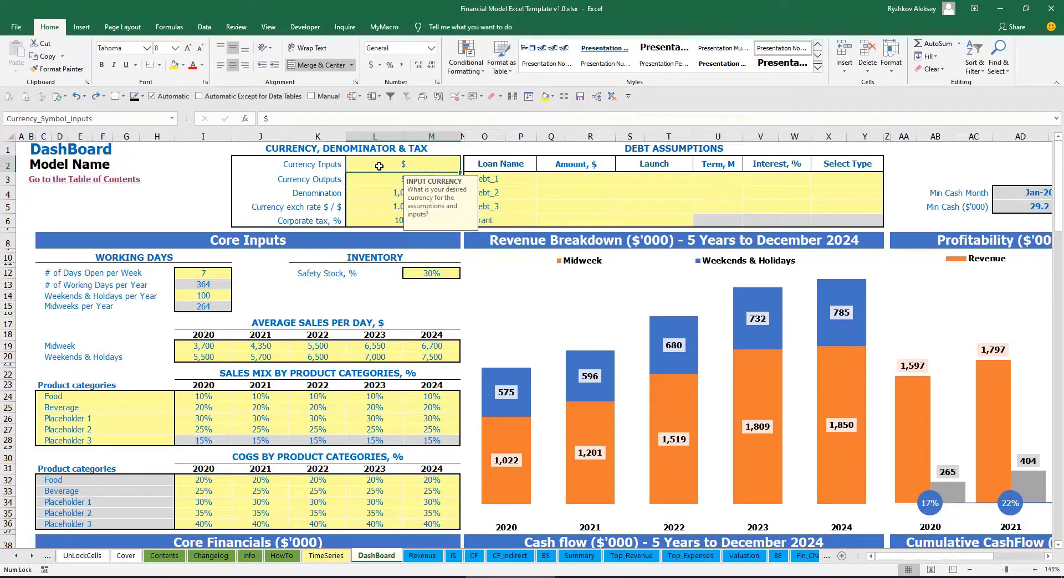
Step: Set the input currency to USD and the output currency to EUR on the DashBoard sheet
{"action": "left_click", "coordinate": [378, 180]}
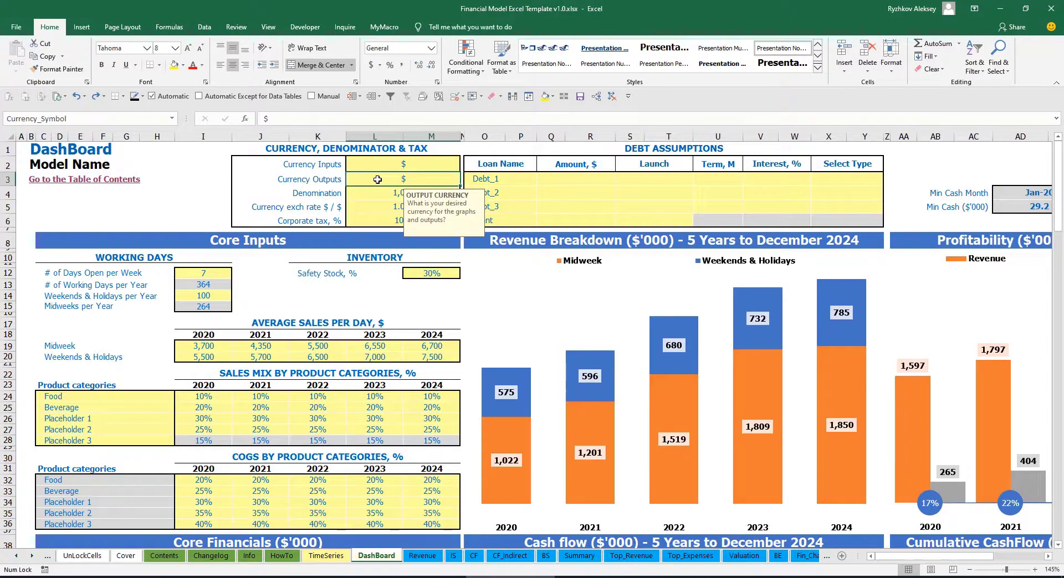
{"action": "left_click", "coordinate": [391, 165]}
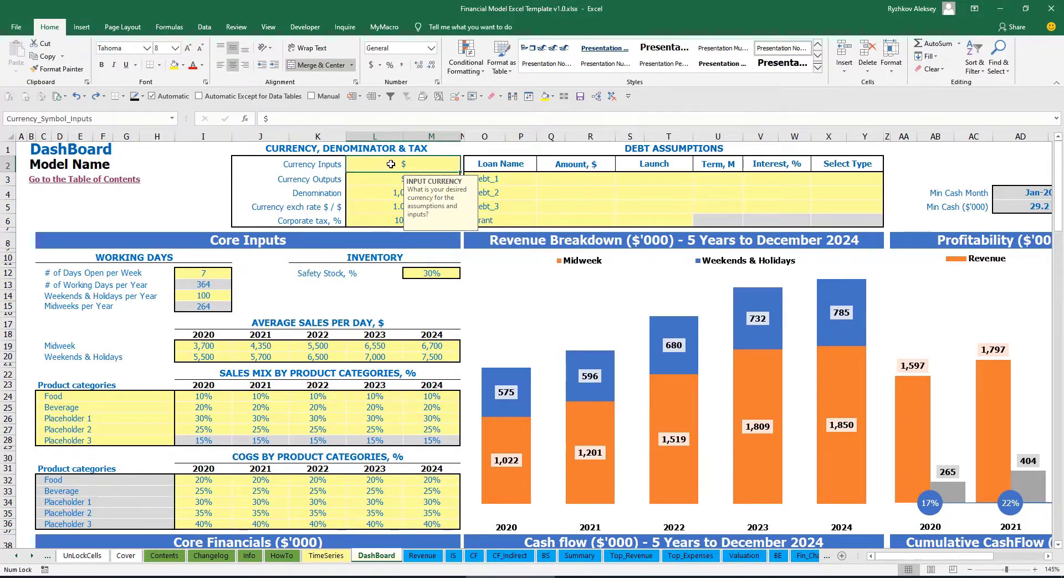
{"action": "type", "text": "USD"}
{"action": "key", "text": "Return"}
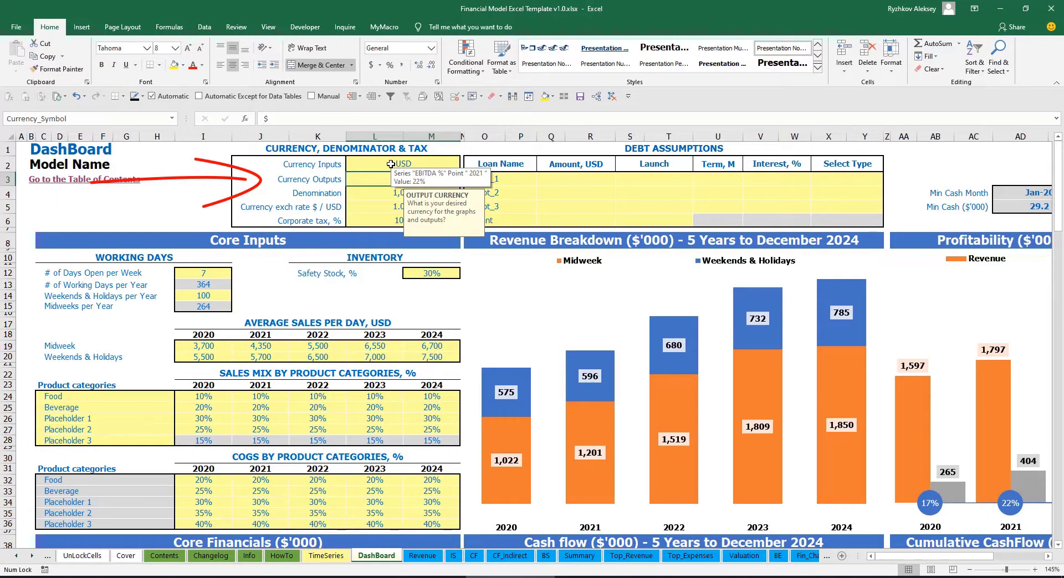
{"action": "type", "text": "EUR"}
{"action": "key", "text": "Return"}
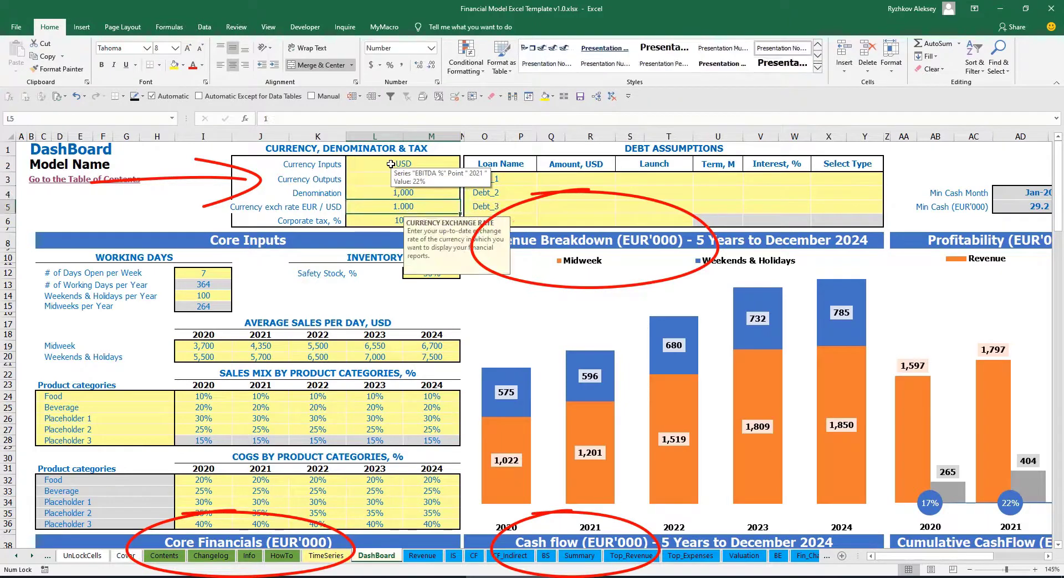
{"action": "left_click", "coordinate": [211, 185]}
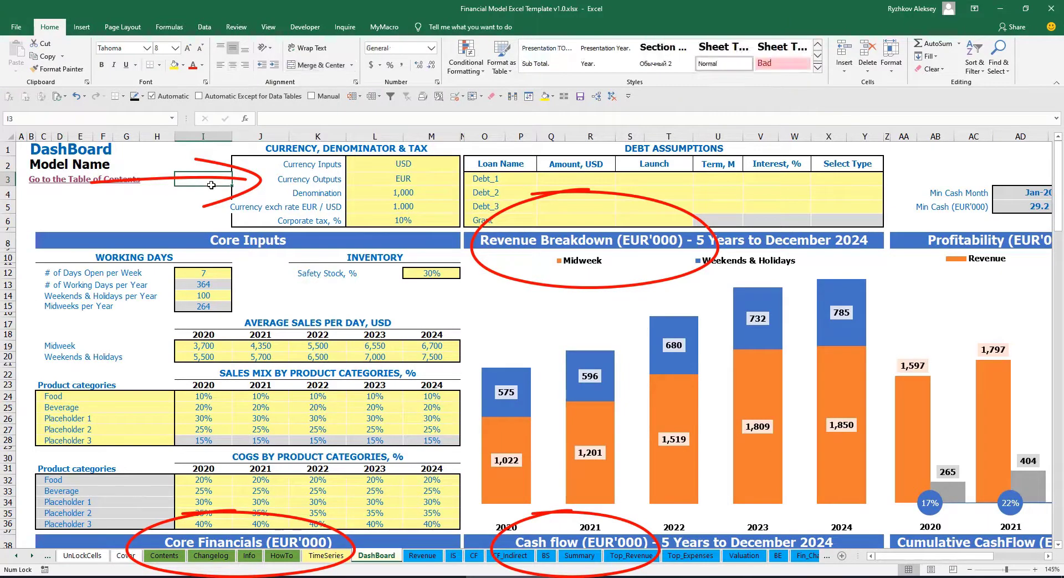
Step: Set the EUR / USD currency exchange rate to 1.2
{"action": "left_click", "coordinate": [389, 206]}
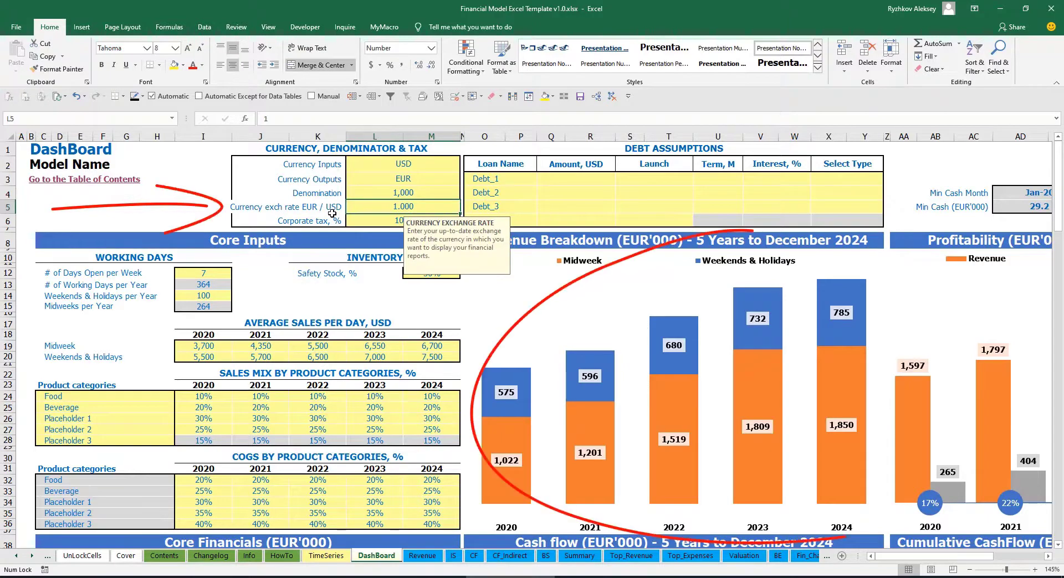
{"action": "type", "text": "1.2"}
{"action": "key", "text": "Return"}
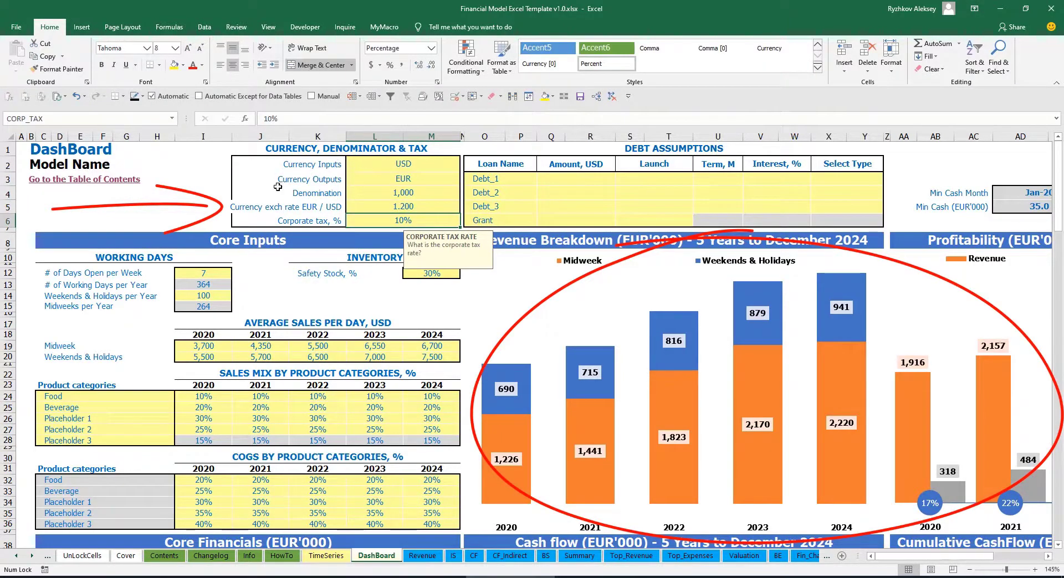
Step: Review the input currency, output currency and exchange rate cells one after another
{"action": "key", "text": "Up"}
{"action": "key", "text": "Up"}
{"action": "key", "text": "Up"}
{"action": "key", "text": "Up"}
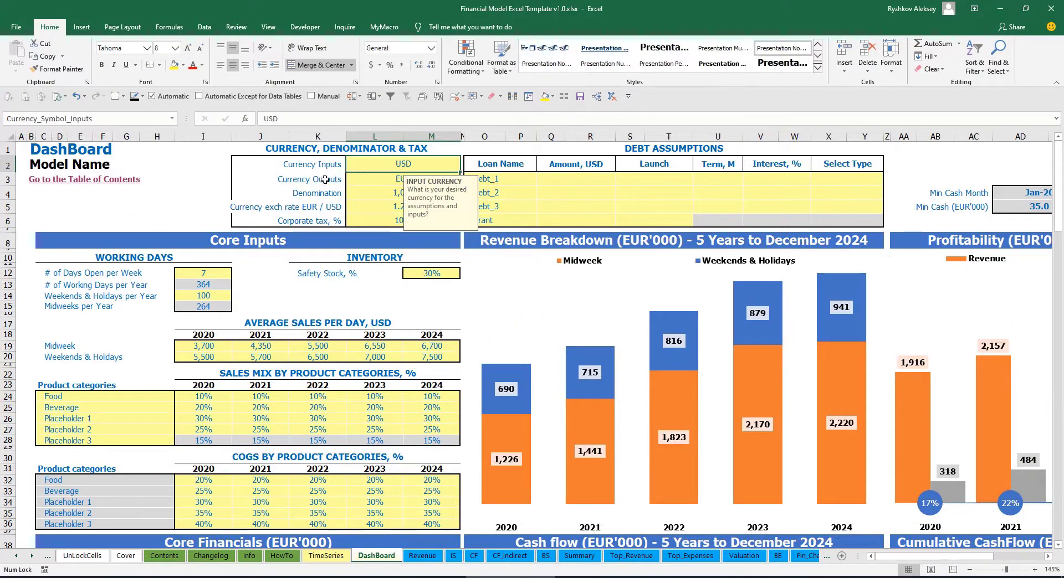
{"action": "left_click", "coordinate": [375, 179]}
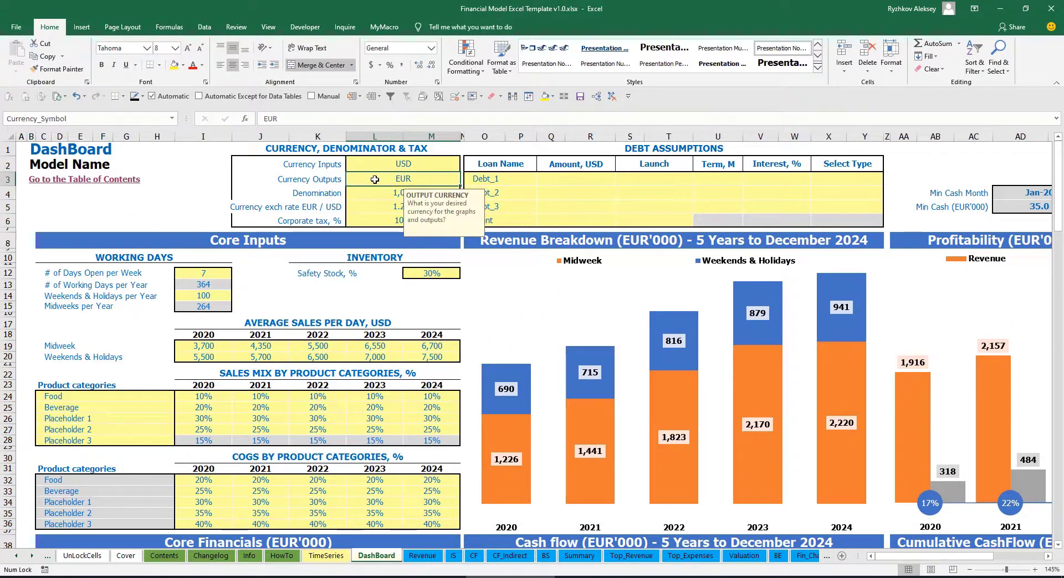
{"action": "left_click", "coordinate": [362, 206]}
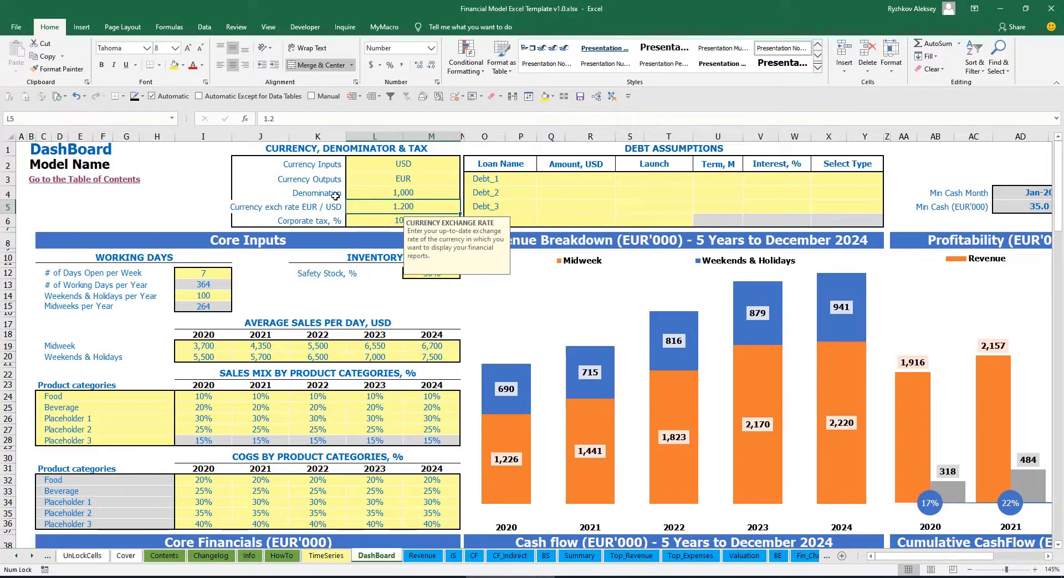
Step: Check the Denomination setting against the annual and monthly Income Statement headings on the Summary sheet
{"action": "left_click", "coordinate": [379, 193]}
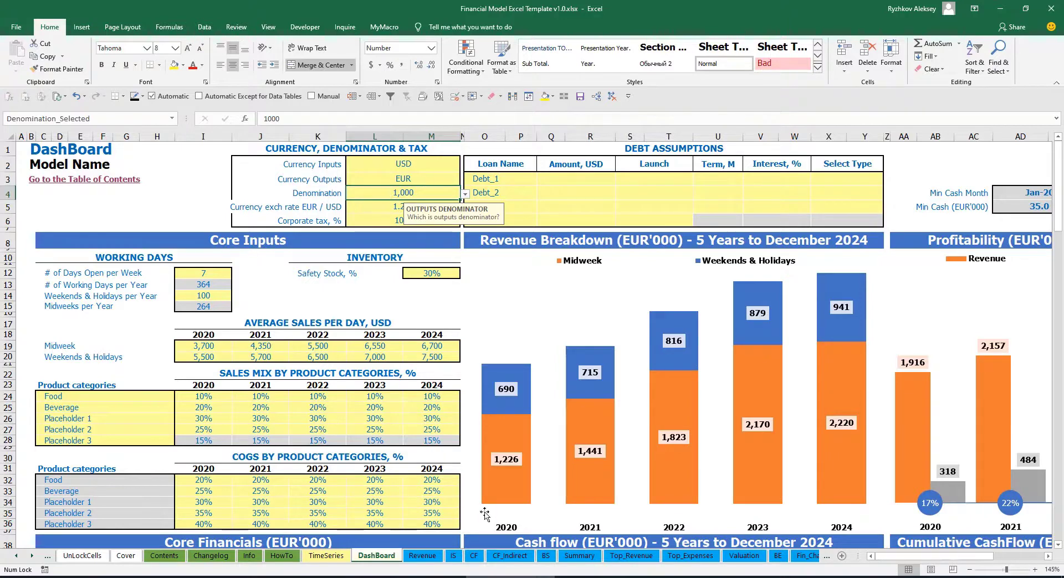
{"action": "left_click", "coordinate": [583, 556]}
{"action": "left_click", "coordinate": [174, 191]}
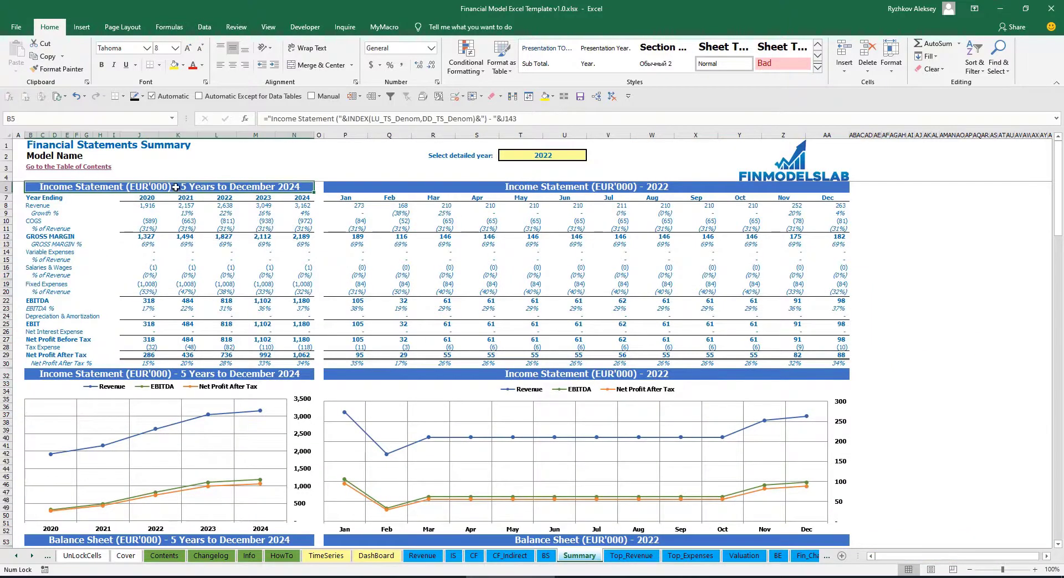
{"action": "left_click", "coordinate": [581, 184]}
{"action": "left_click", "coordinate": [215, 189]}
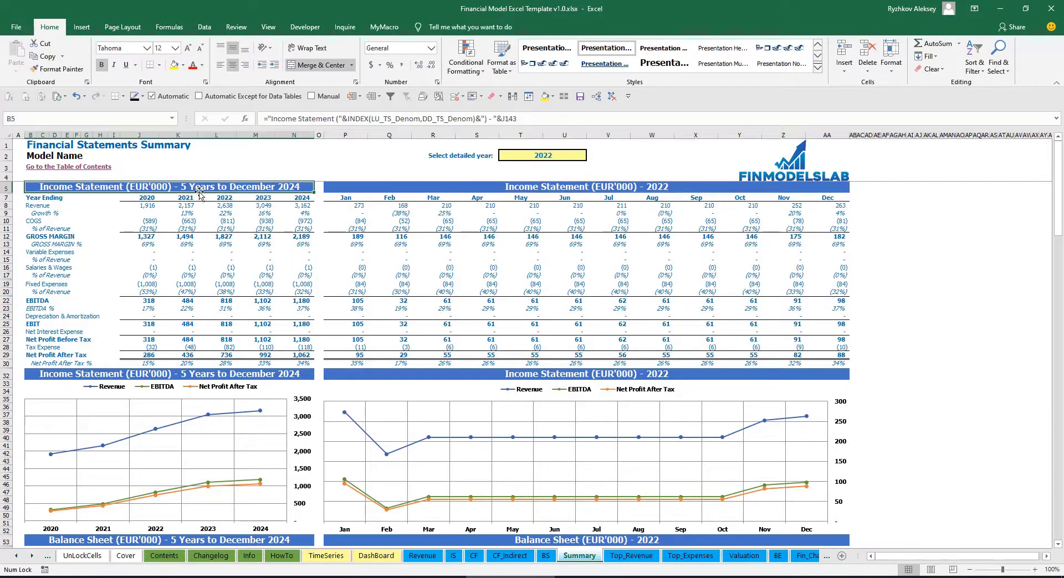
Step: Set the DashBoard's Denomination to 1,000,000 and view the effect on the Summary sheet
{"action": "left_click", "coordinate": [376, 556]}
{"action": "left_click", "coordinate": [464, 194]}
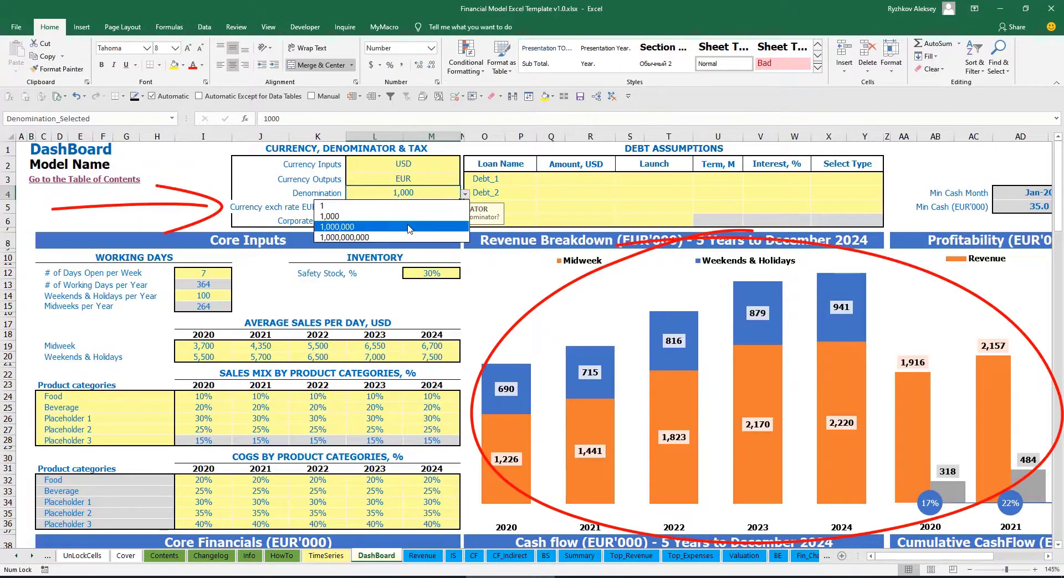
{"action": "left_click", "coordinate": [419, 227]}
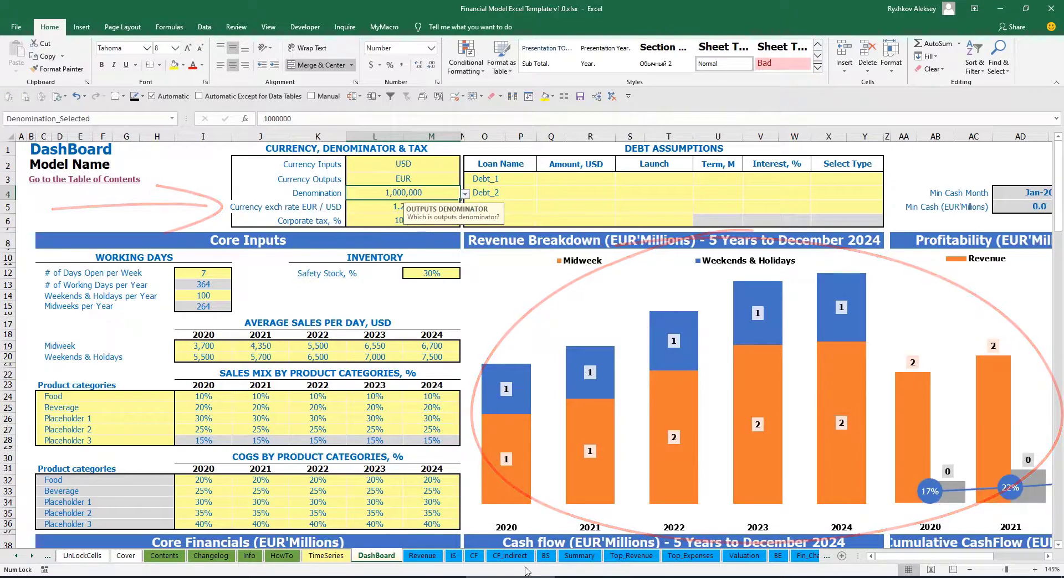
{"action": "left_click", "coordinate": [579, 556]}
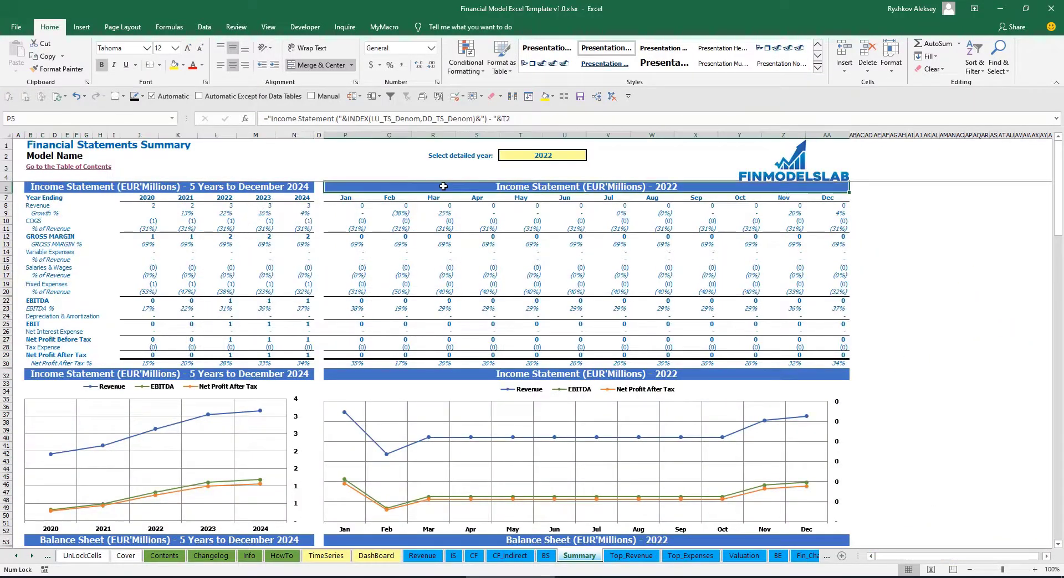
Step: Set the DashBoard's Denomination to 1 and view the Summary sheet's figures in full units
{"action": "left_click", "coordinate": [376, 556]}
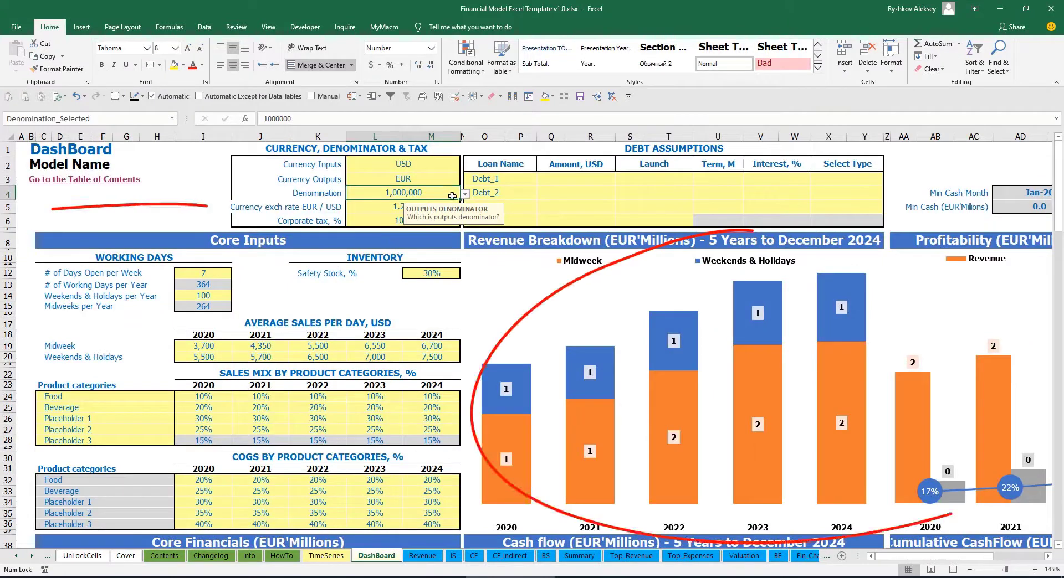
{"action": "left_click", "coordinate": [465, 193]}
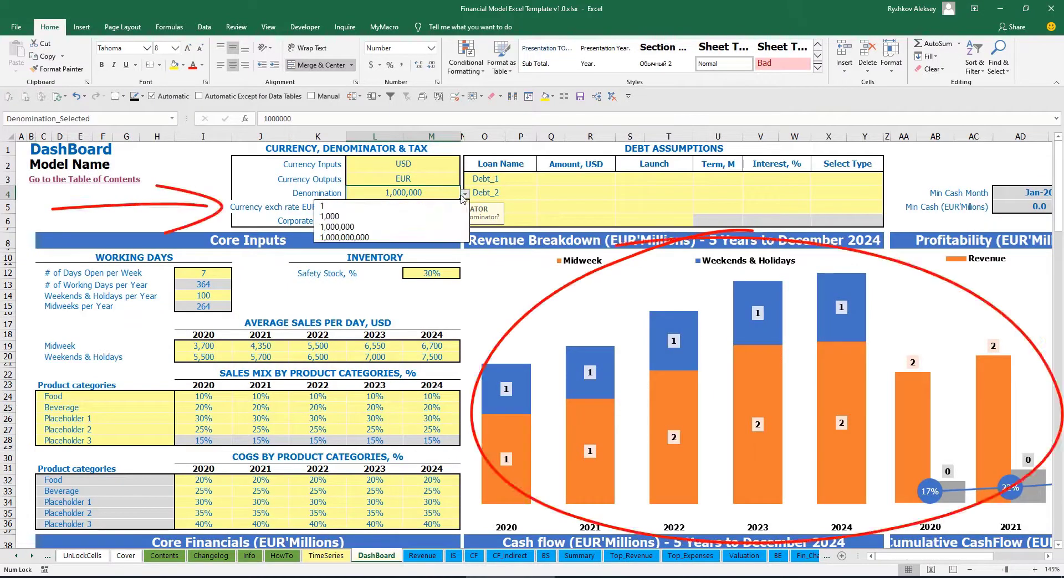
{"action": "left_click", "coordinate": [388, 206]}
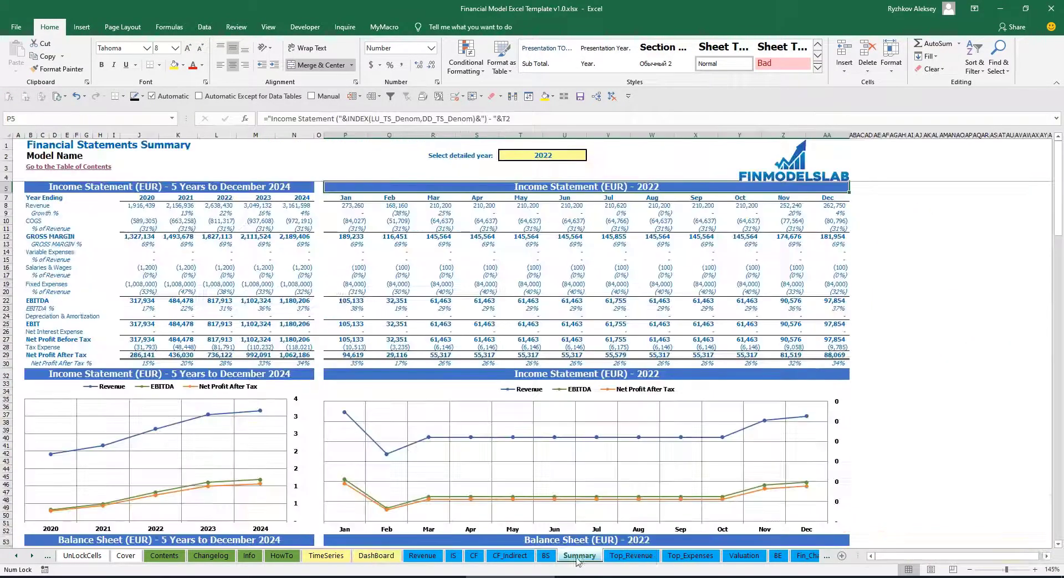
Step: Set the DashBoard's corporate tax to 15% and check the Tax Expense row in the Income Statement
{"action": "left_click", "coordinate": [370, 556]}
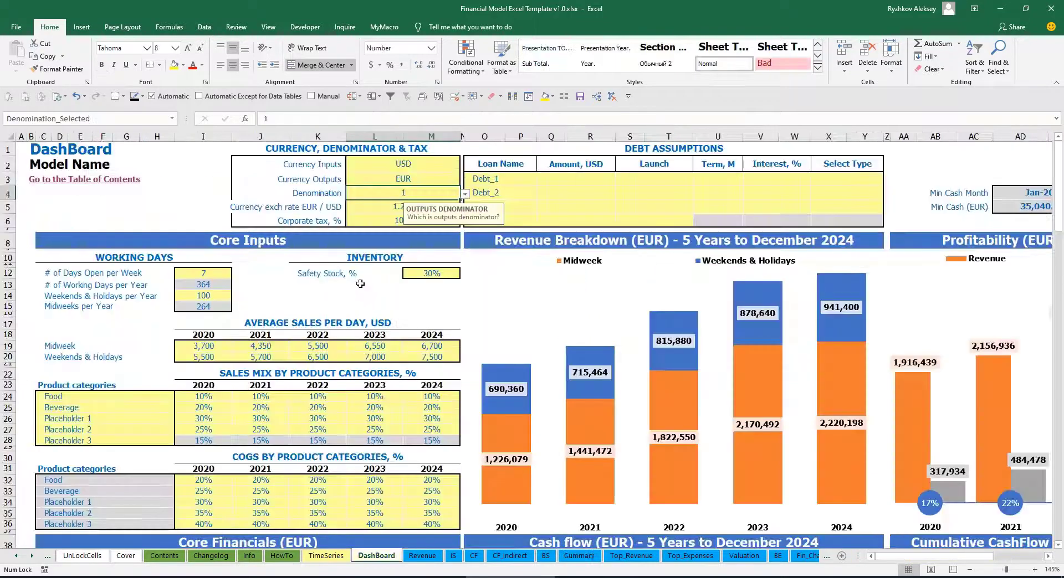
{"action": "left_click", "coordinate": [379, 215]}
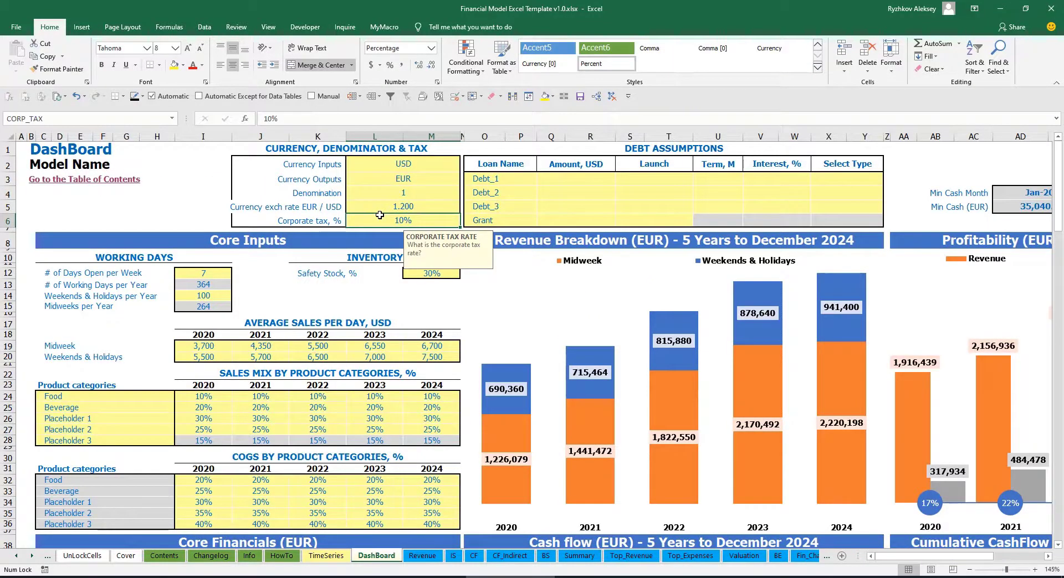
{"action": "type", "text": "15"}
{"action": "key", "text": "Return"}
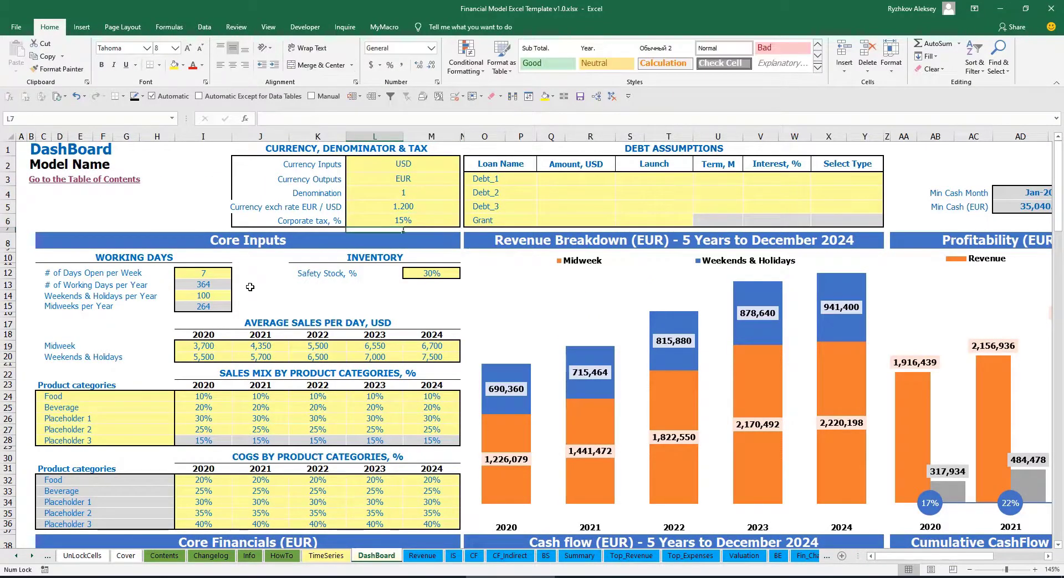
{"action": "left_click", "coordinate": [453, 556]}
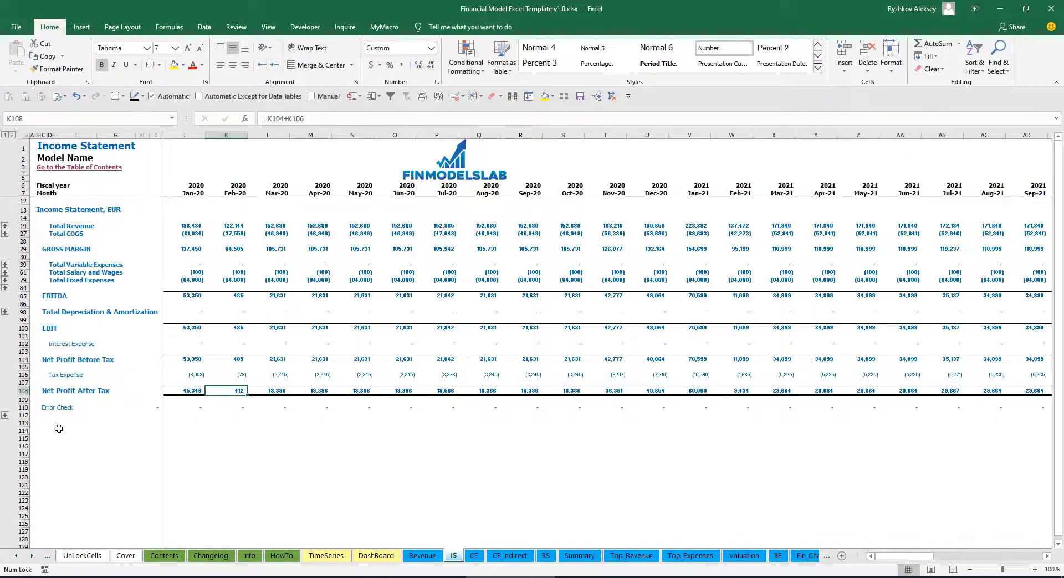
{"action": "left_click", "coordinate": [24, 376]}
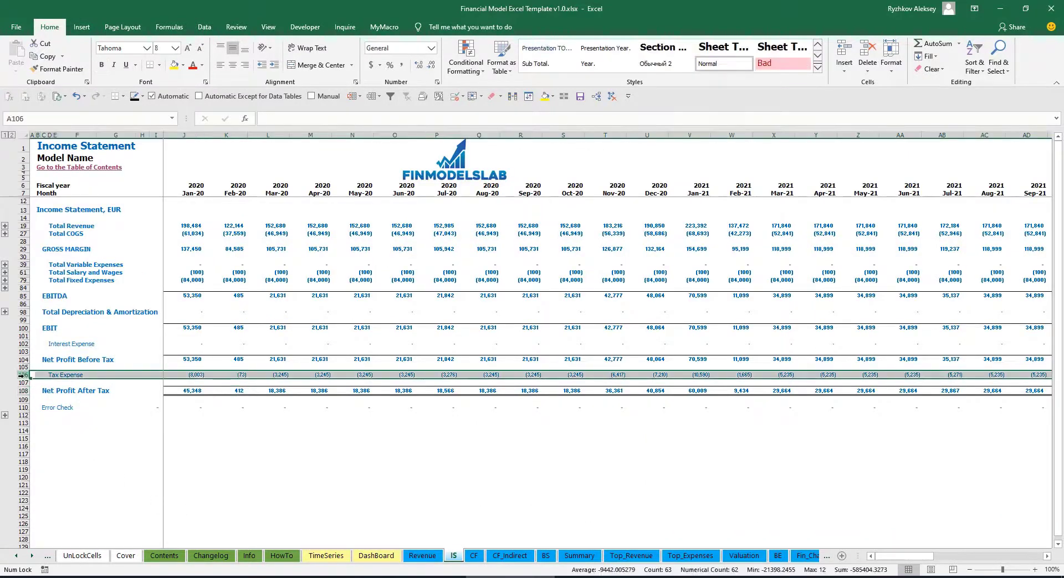